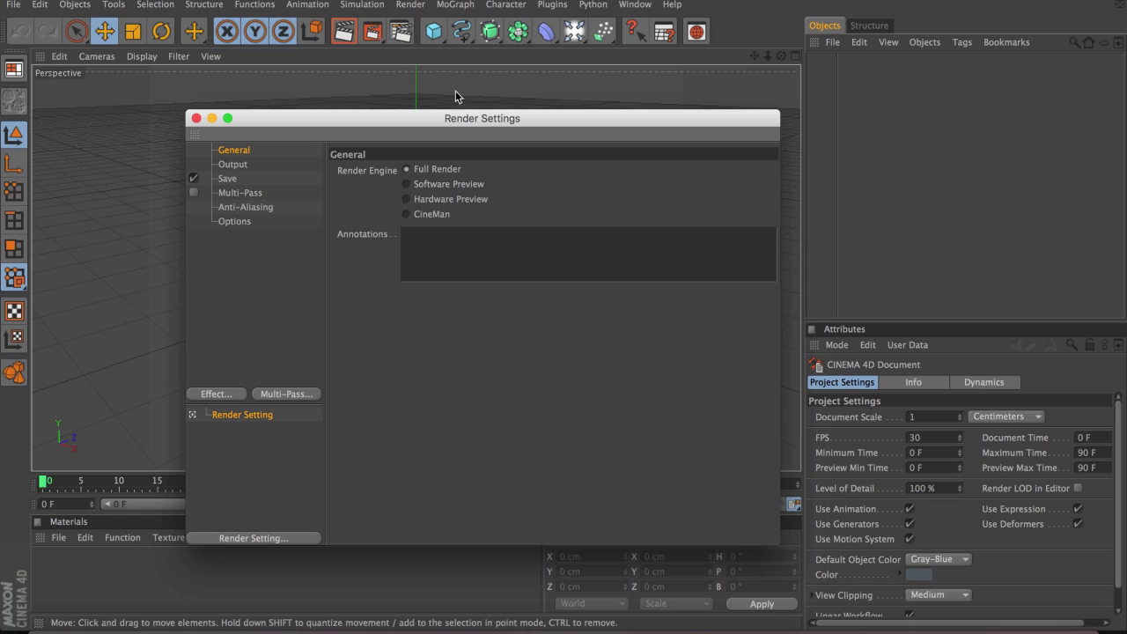
Set the render output to the Film/Video preset HDV/HDTV 720 29.97
{"action": "left_click", "coordinate": [245, 164]}
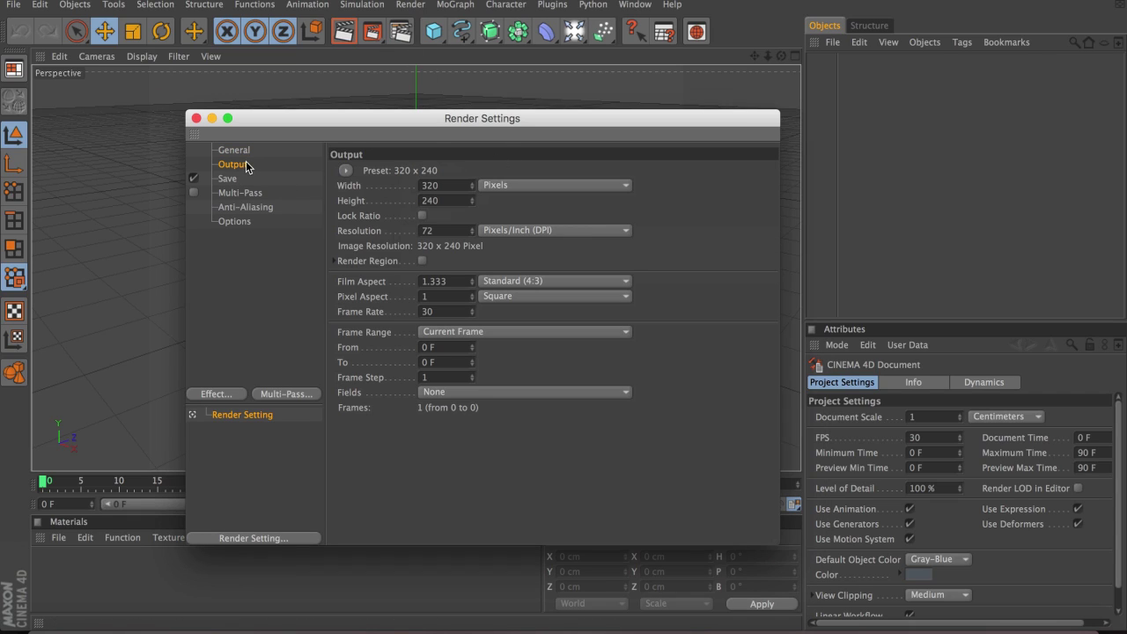
{"action": "left_click", "coordinate": [345, 173]}
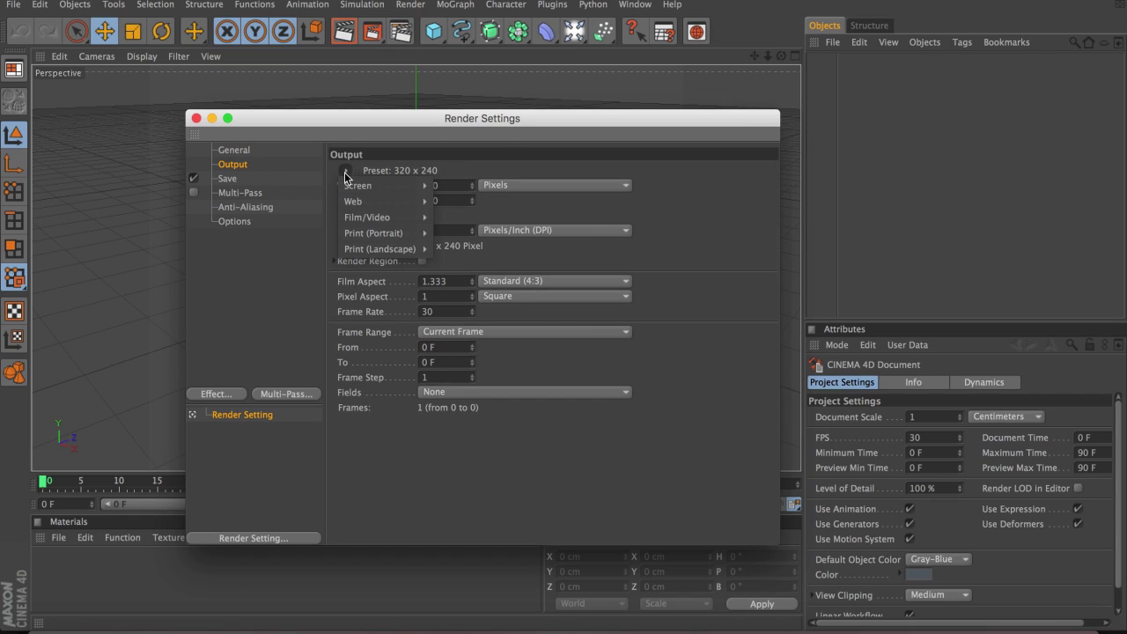
{"action": "mouse_move", "coordinate": [368, 219]}
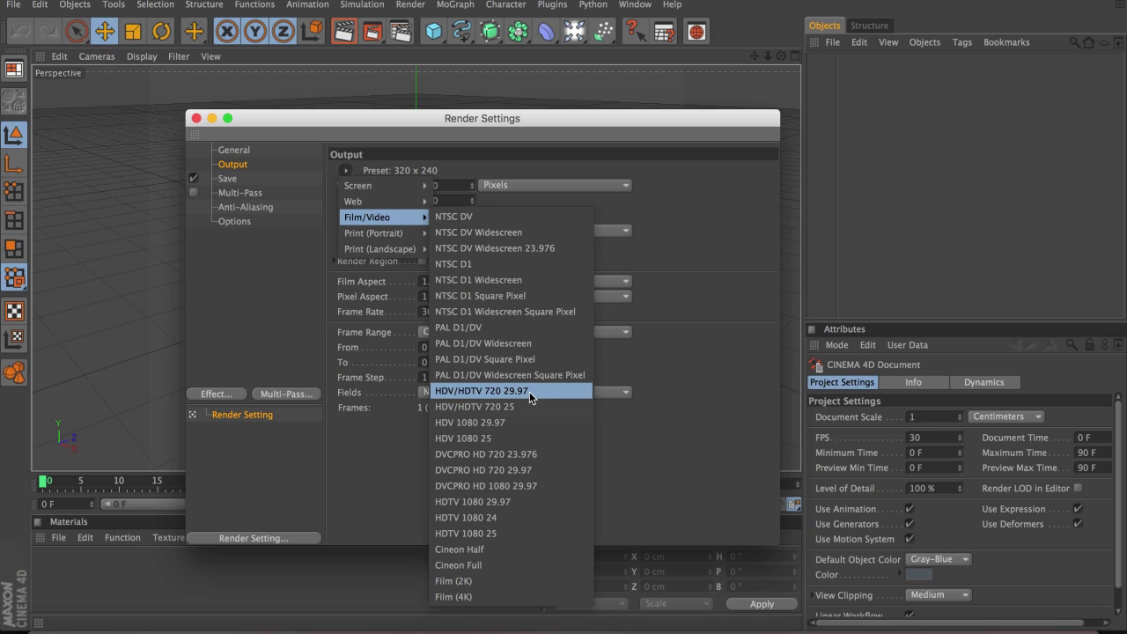
{"action": "left_click", "coordinate": [449, 395]}
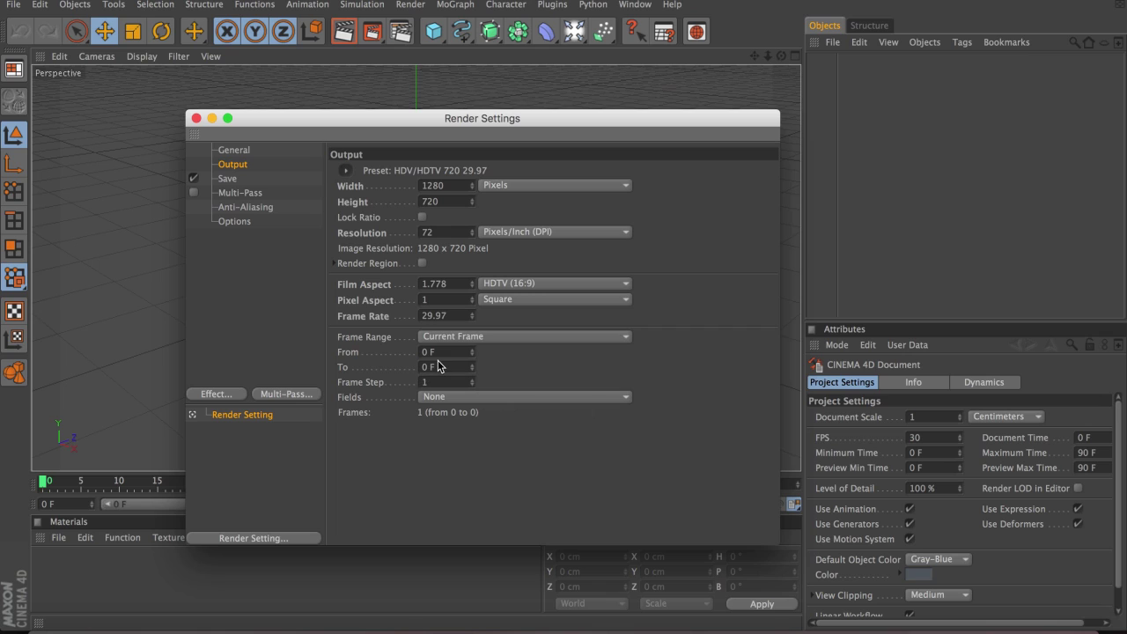
Set the render's save format to PNG and enable its alpha channel
{"action": "left_click_drag", "start_coordinate": [284, 121], "coordinate": [429, 65]}
{"action": "left_click", "coordinate": [374, 123]}
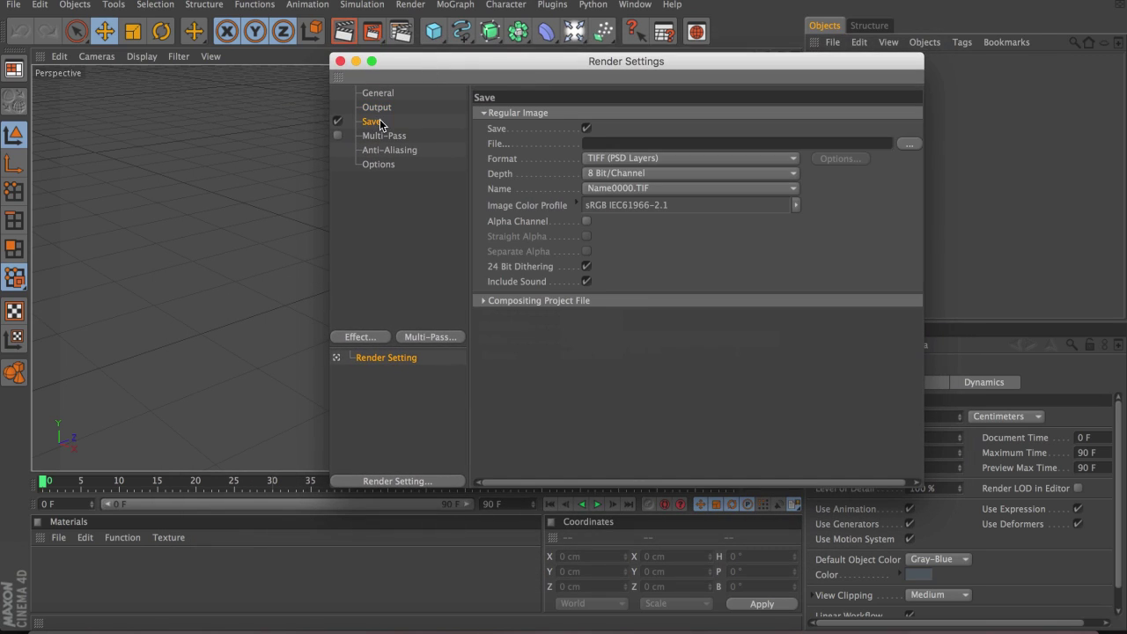
{"action": "left_click", "coordinate": [603, 159]}
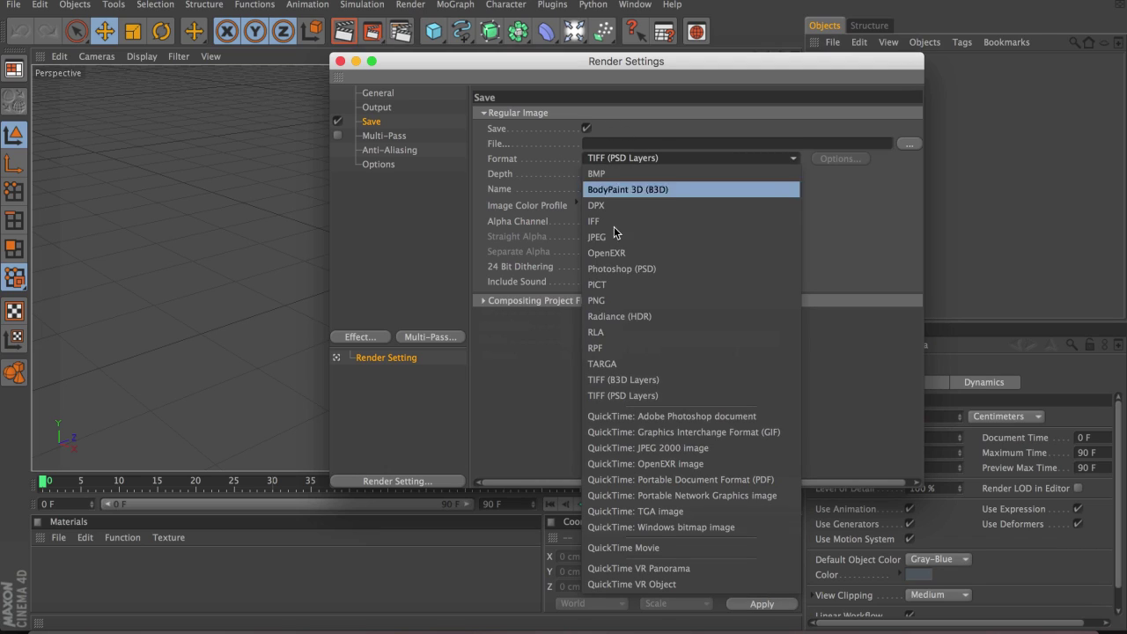
{"action": "left_click", "coordinate": [611, 298]}
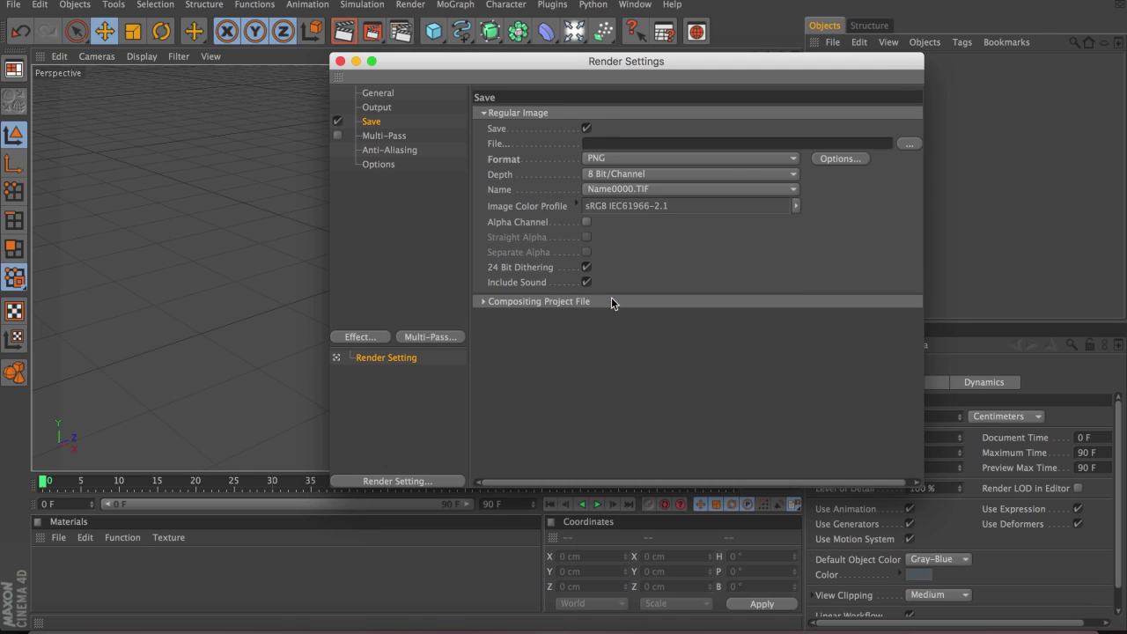
{"action": "left_click", "coordinate": [587, 222]}
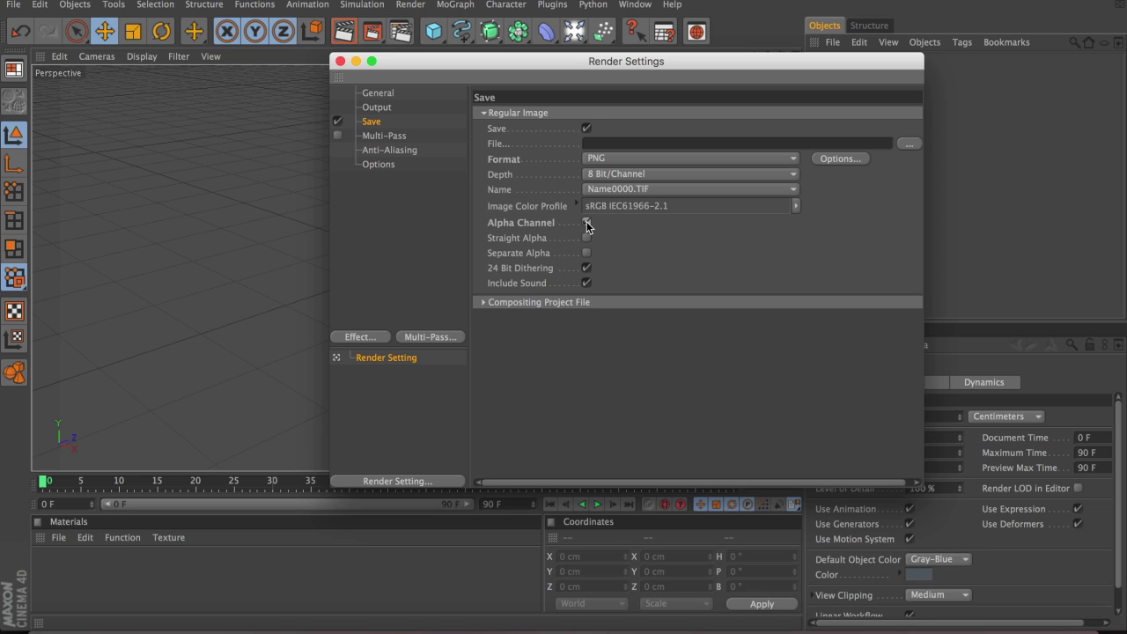
Set the render's output file to SharkText in the UnderWaterBanner folder
{"action": "left_click", "coordinate": [909, 144]}
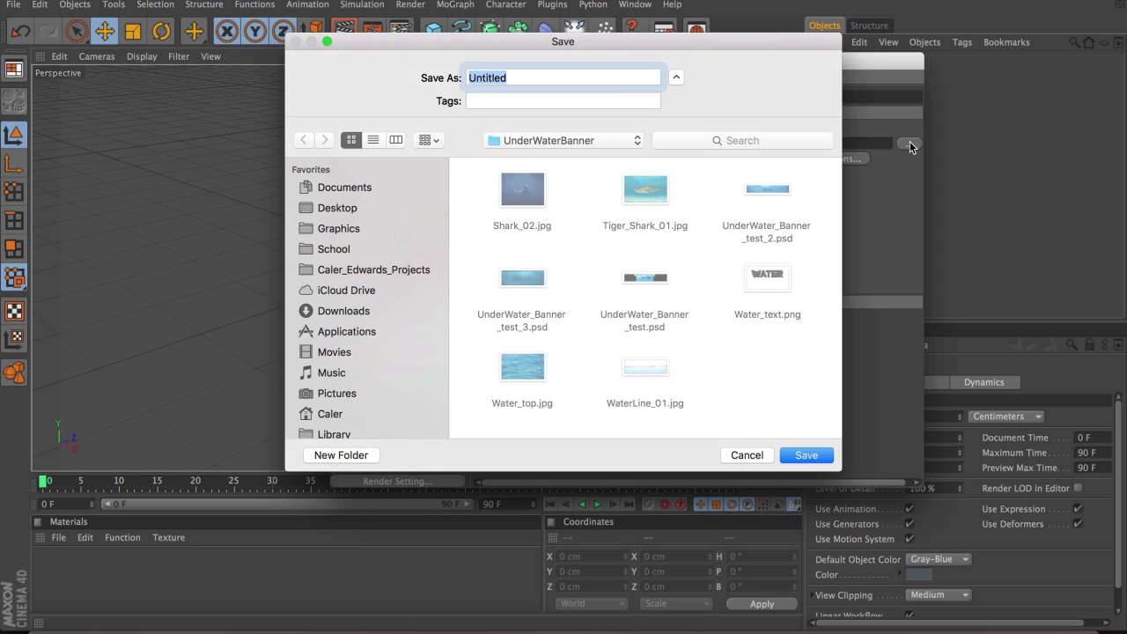
{"action": "type", "text": "SharkText"}
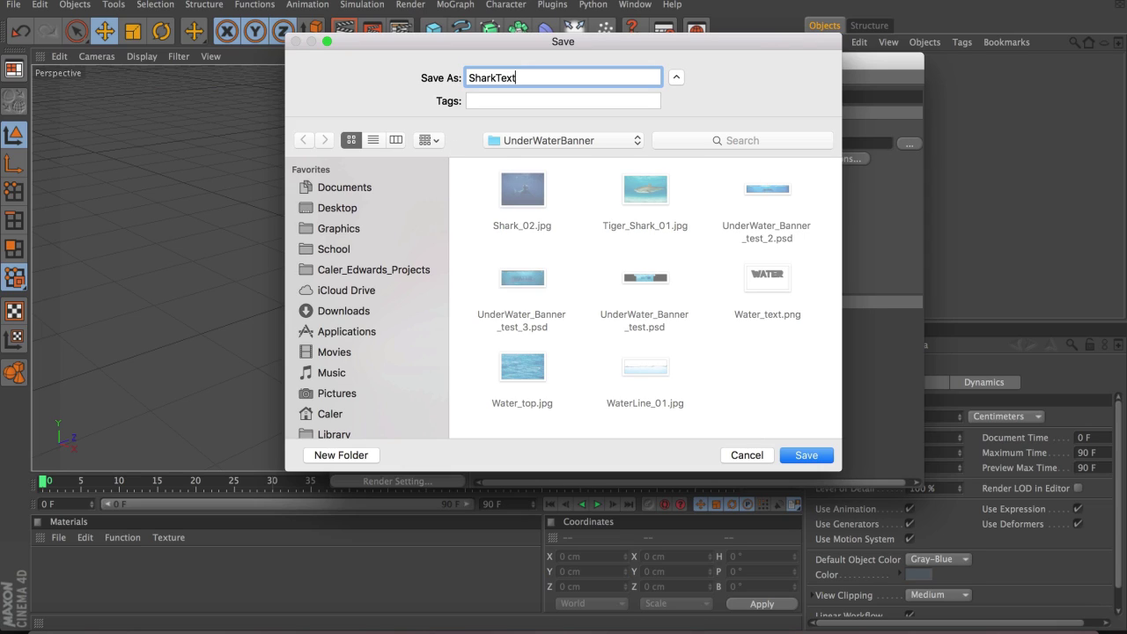
{"action": "key", "text": "Return"}
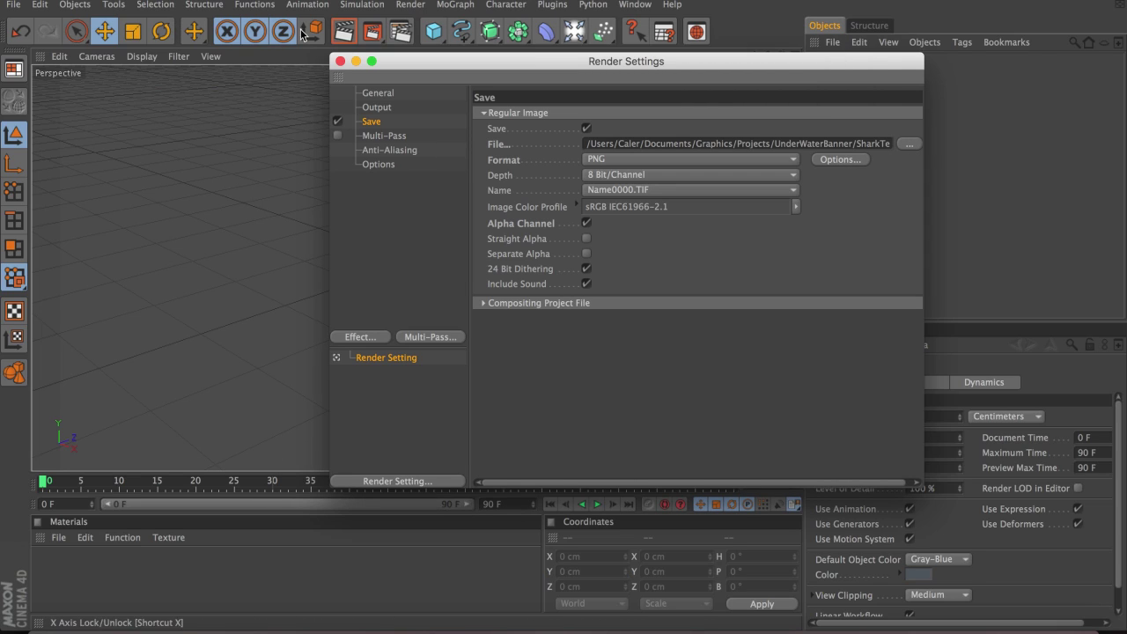
Add the Ambient Occlusion, Global Illumination and Depth of Field effects to the render settings, and close the settings
{"action": "left_click", "coordinate": [352, 336]}
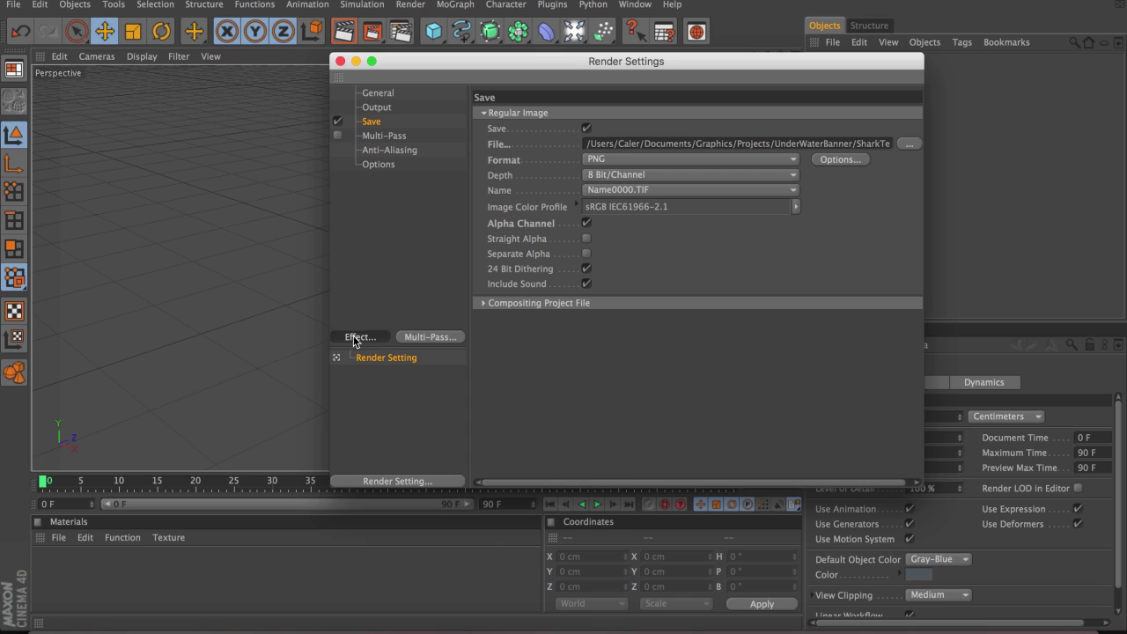
{"action": "left_click", "coordinate": [388, 319]}
{"action": "left_click", "coordinate": [376, 339]}
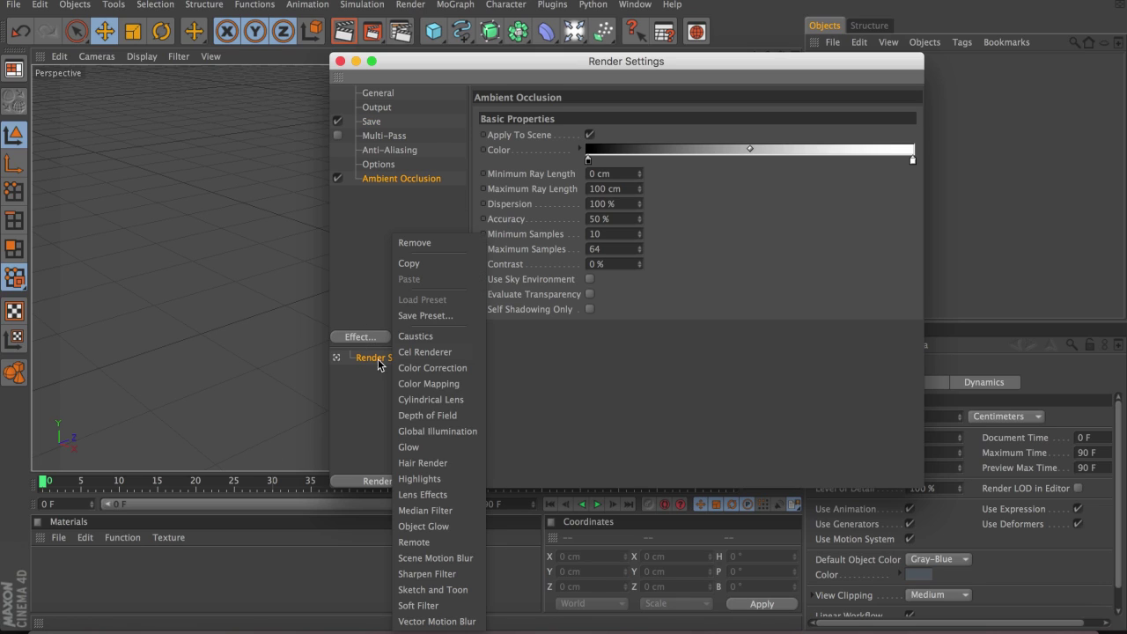
{"action": "left_click", "coordinate": [435, 431]}
{"action": "left_click", "coordinate": [353, 336]}
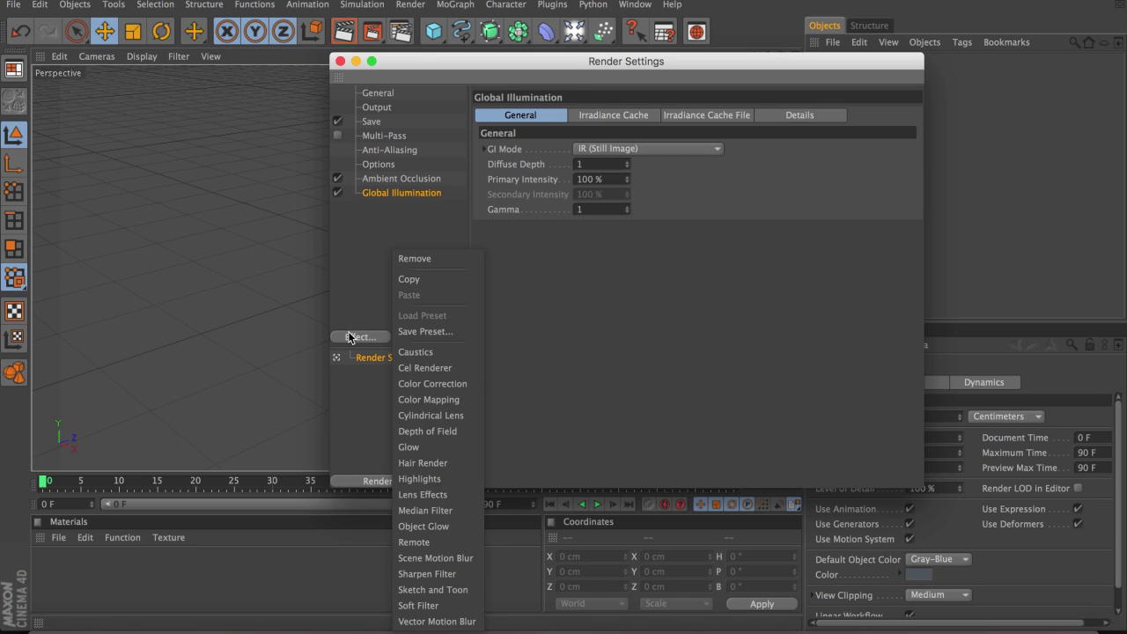
{"action": "left_click", "coordinate": [444, 431]}
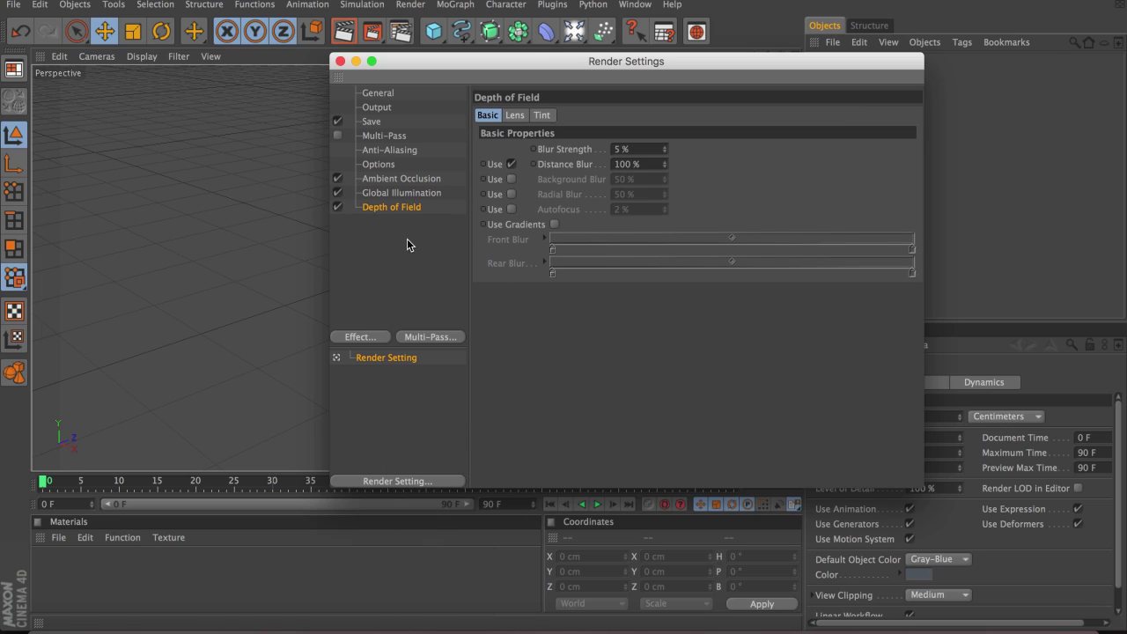
{"action": "left_click", "coordinate": [339, 61]}
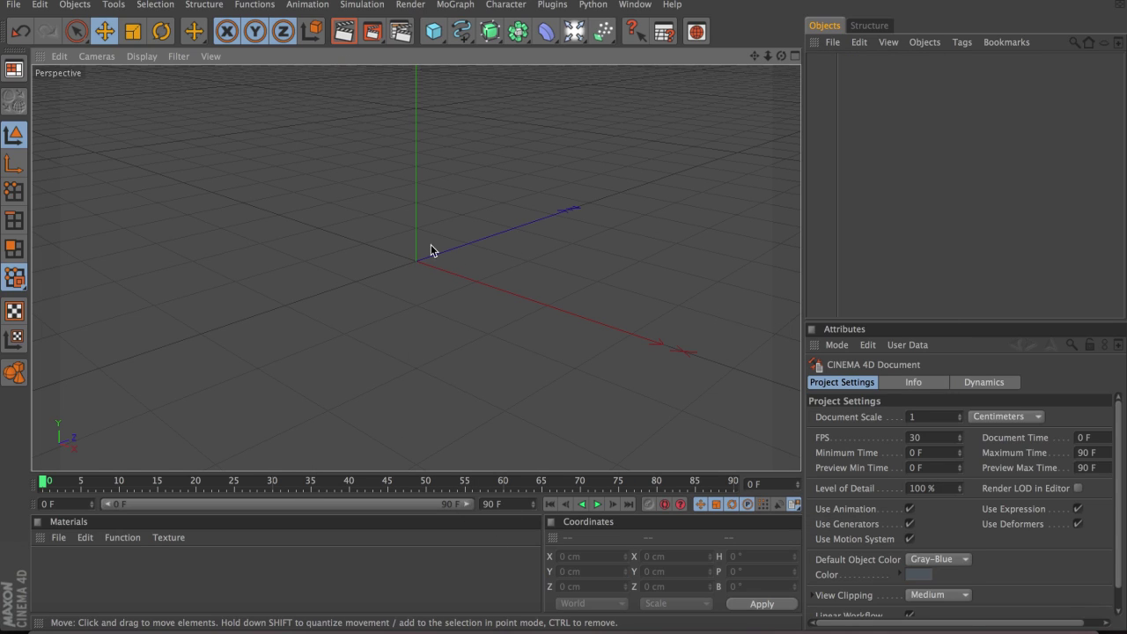
Add a MoText object to the scene and change its text to "Shark"
{"action": "left_click", "coordinate": [459, 5]}
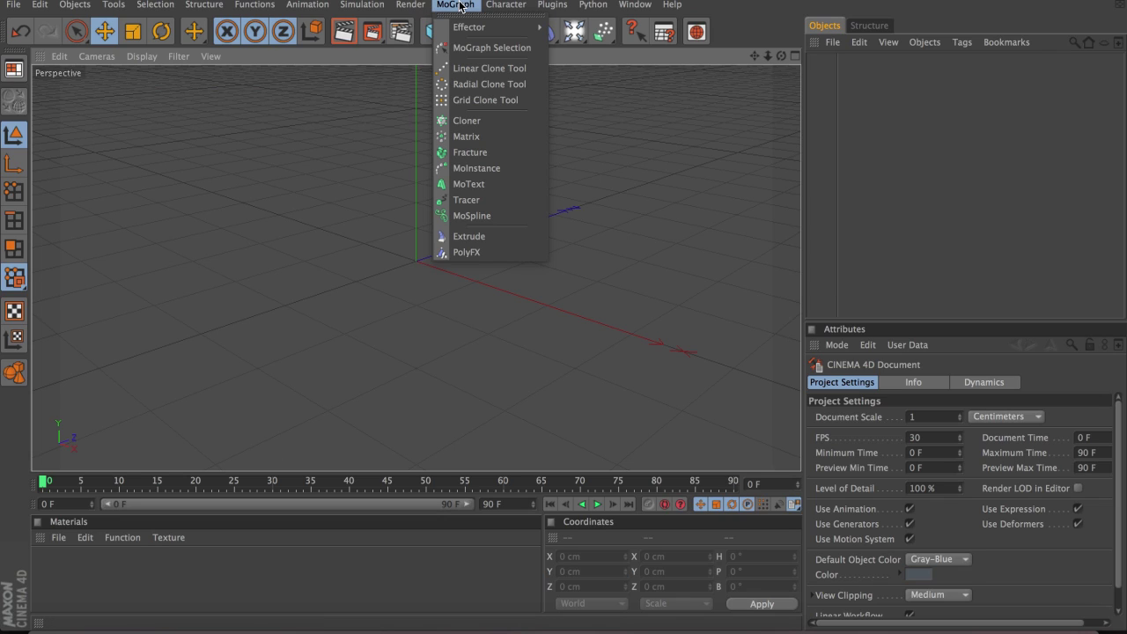
{"action": "left_click", "coordinate": [470, 184]}
{"action": "left_click", "coordinate": [874, 456]}
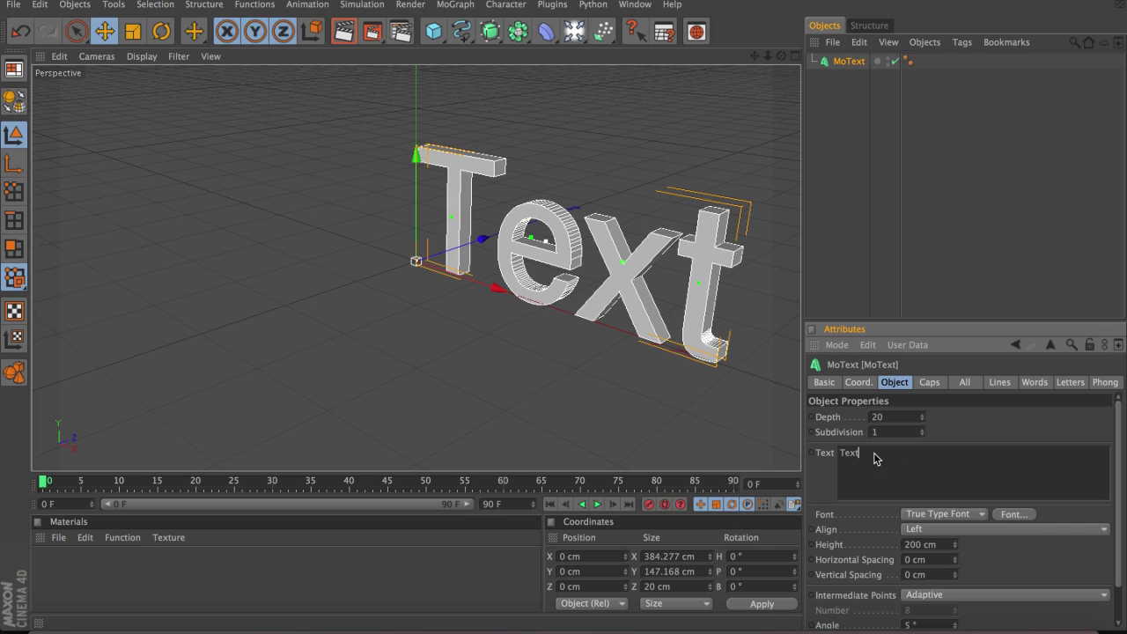
{"action": "type", "text": "Shark"}
{"action": "key", "text": "Return"}
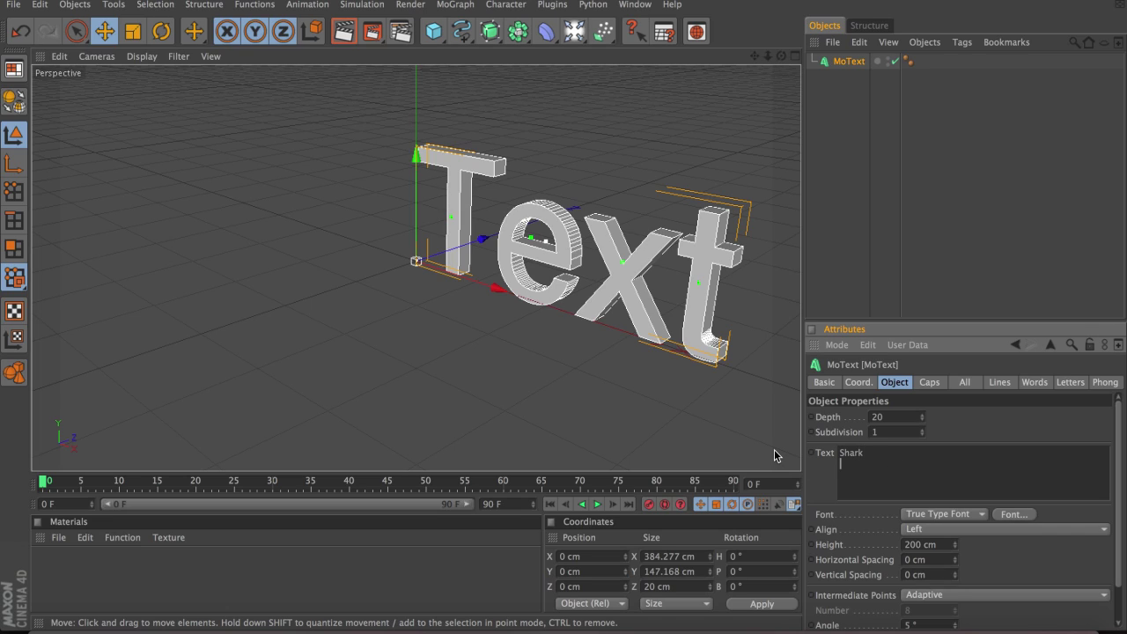
Set the MoText's font to Uni Sans with the Heavy CAPS typeface
{"action": "left_click", "coordinate": [1021, 513]}
{"action": "scroll", "coordinate": [521, 229], "scroll_direction": "down", "scroll_amount": 5}
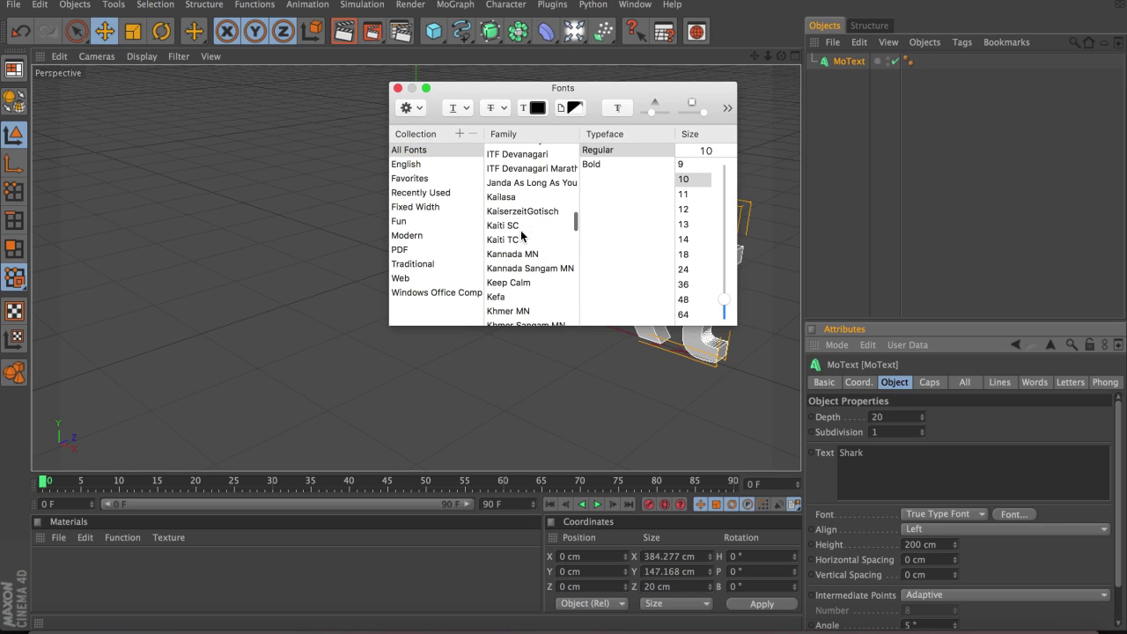
{"action": "scroll", "coordinate": [544, 278], "scroll_direction": "down", "scroll_amount": 6}
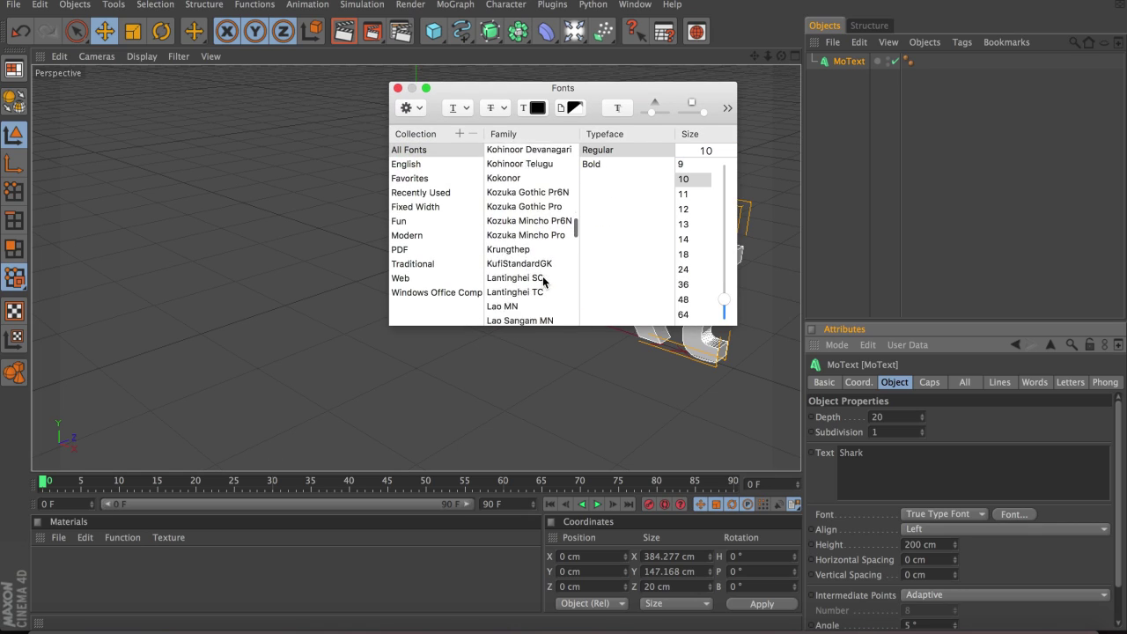
{"action": "scroll", "coordinate": [543, 280], "scroll_direction": "down", "scroll_amount": 10}
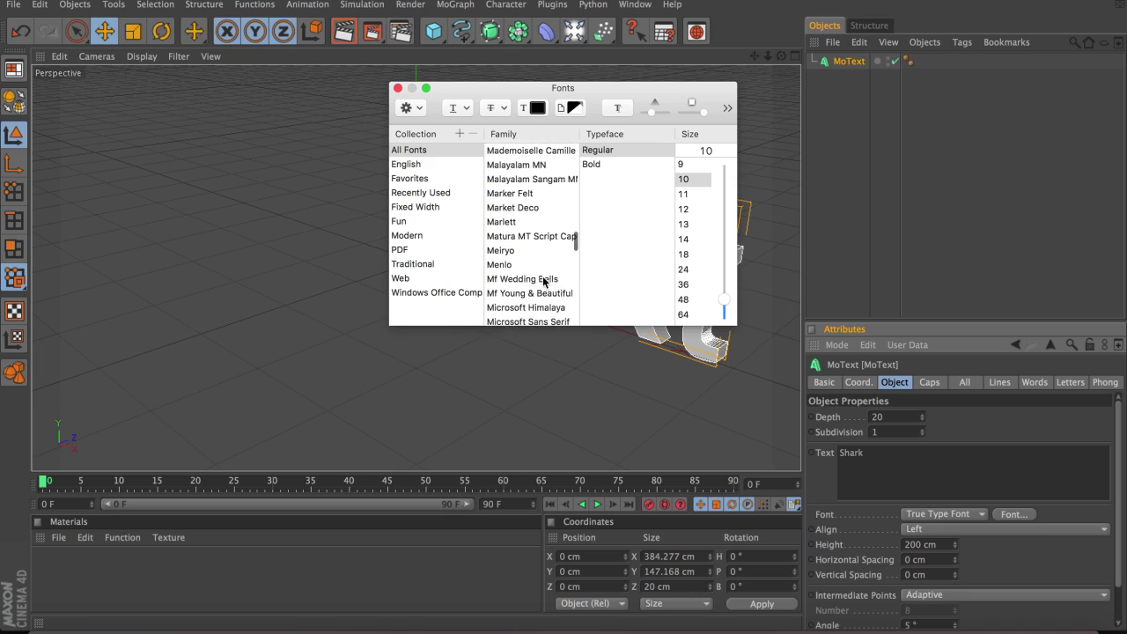
{"action": "scroll", "coordinate": [543, 278], "scroll_direction": "down", "scroll_amount": 8}
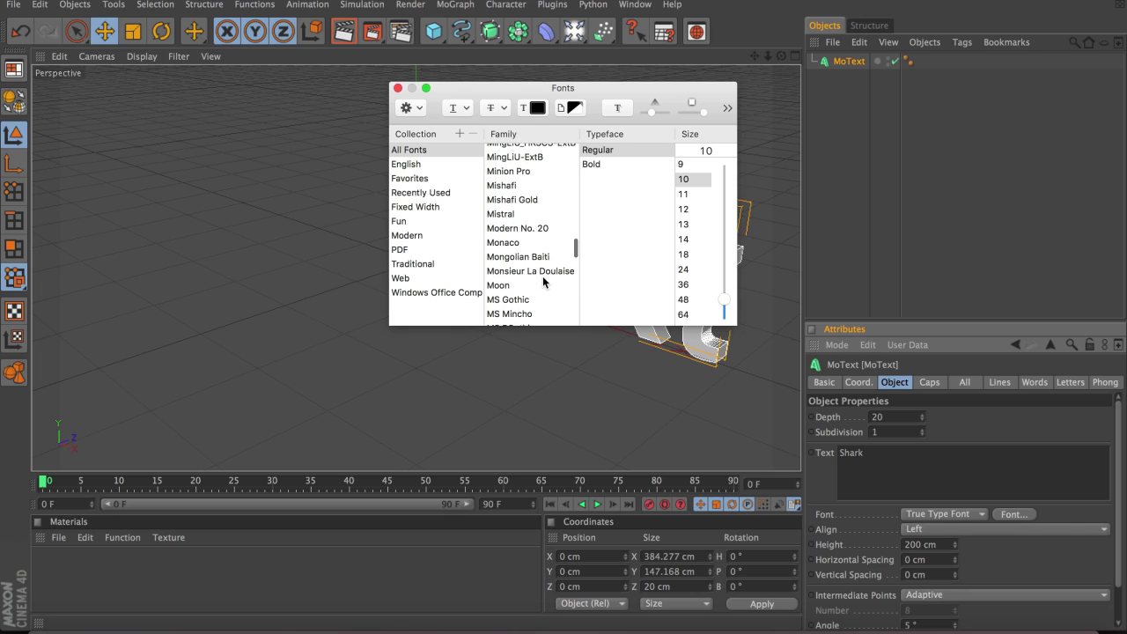
{"action": "scroll", "coordinate": [543, 278], "scroll_direction": "down", "scroll_amount": 10}
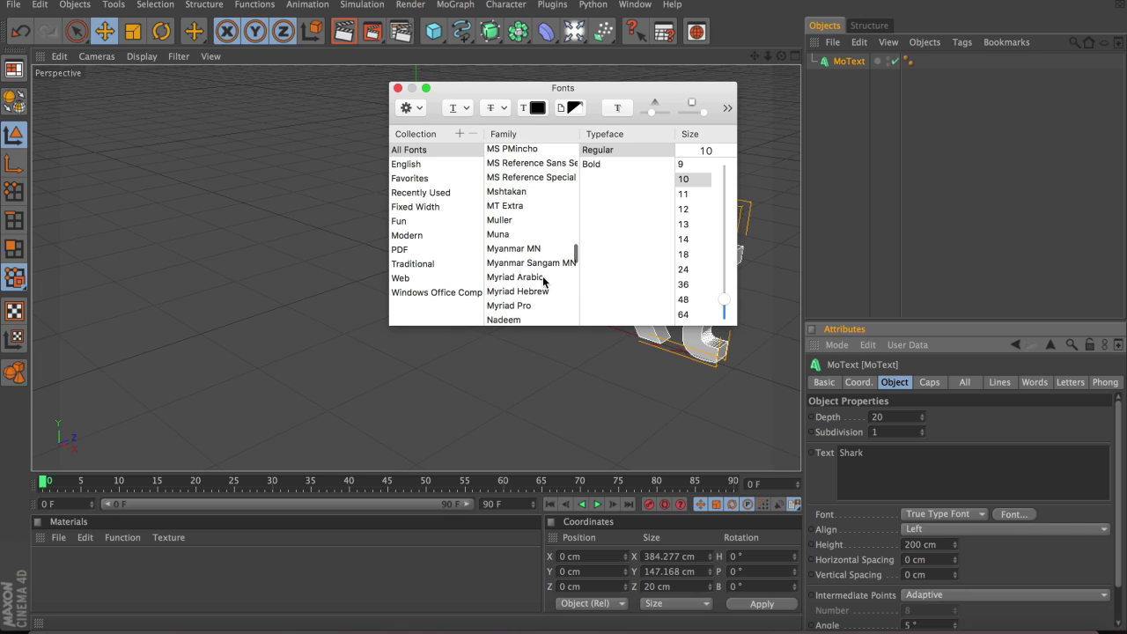
{"action": "scroll", "coordinate": [543, 282], "scroll_direction": "down", "scroll_amount": 10}
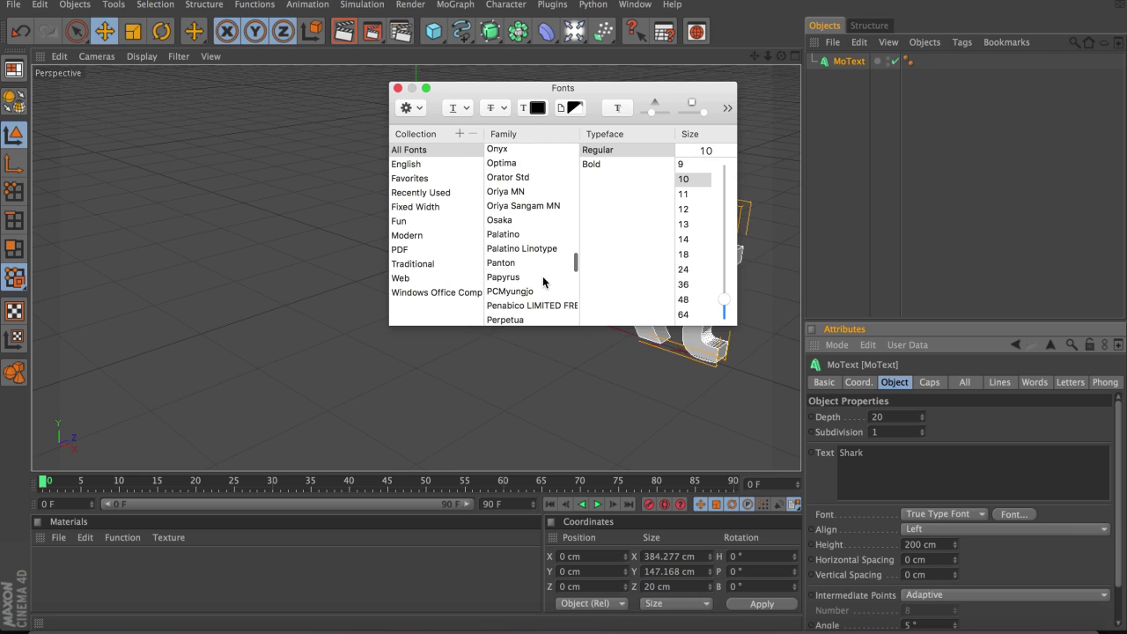
{"action": "scroll", "coordinate": [544, 282], "scroll_direction": "down", "scroll_amount": 8}
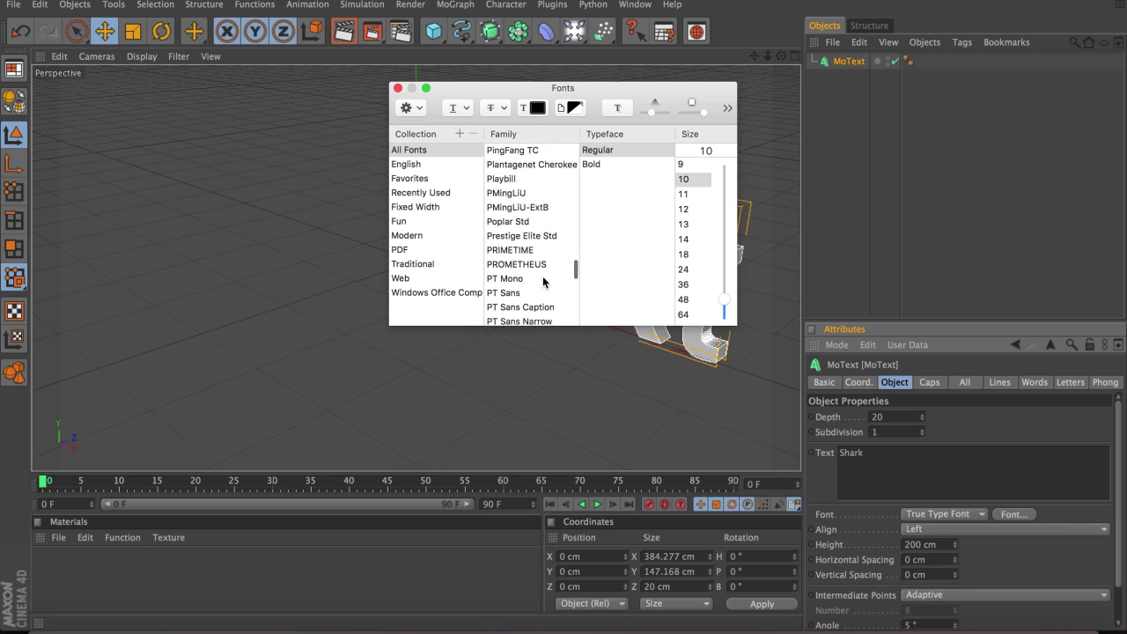
{"action": "scroll", "coordinate": [544, 282], "scroll_direction": "down", "scroll_amount": 10}
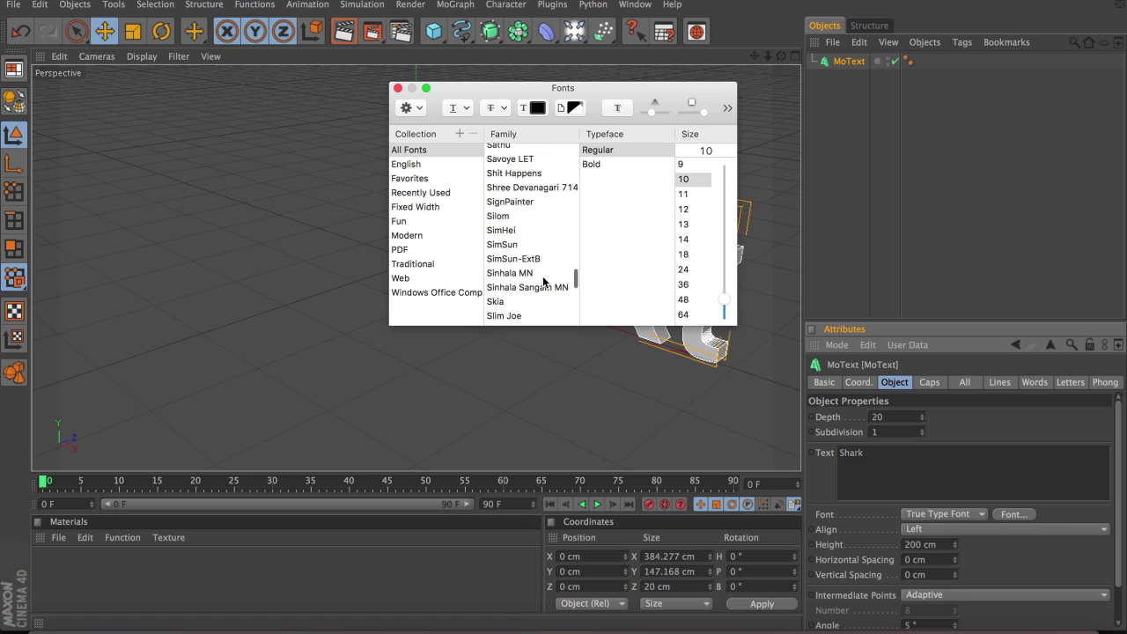
{"action": "scroll", "coordinate": [543, 282], "scroll_direction": "down", "scroll_amount": 10}
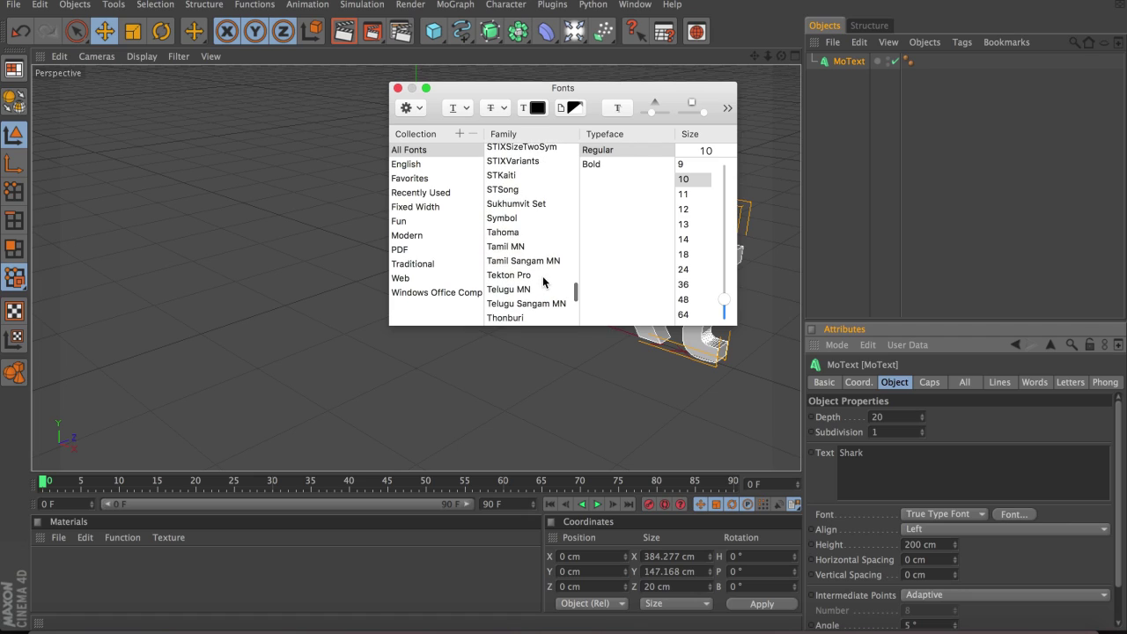
{"action": "scroll", "coordinate": [543, 282], "scroll_direction": "down", "scroll_amount": 10}
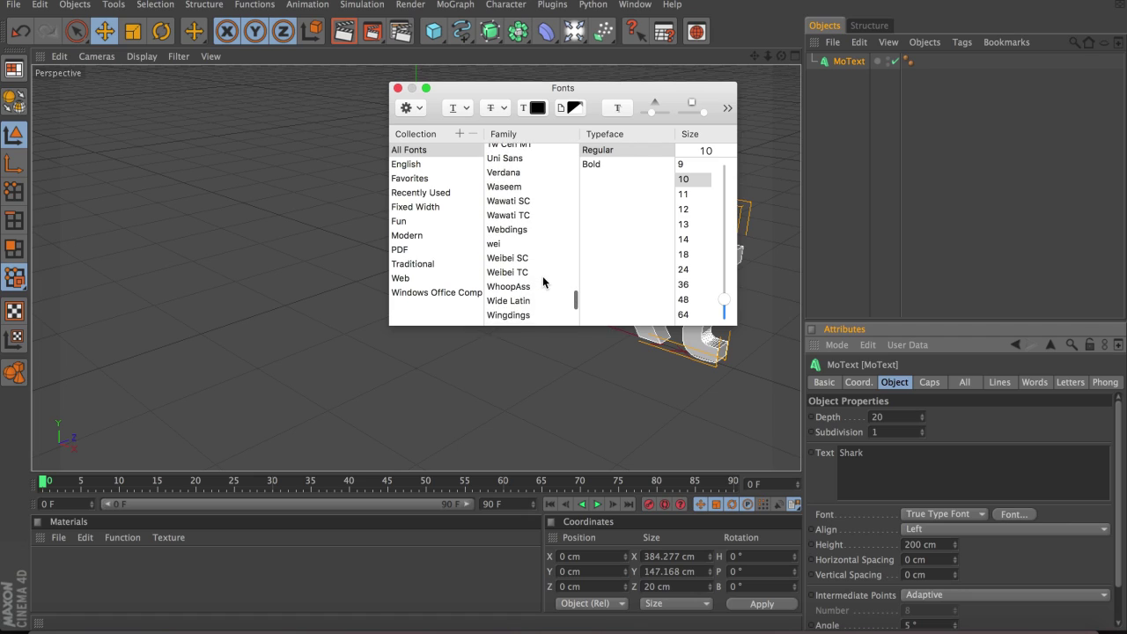
{"action": "scroll", "coordinate": [543, 276], "scroll_direction": "down", "scroll_amount": 10}
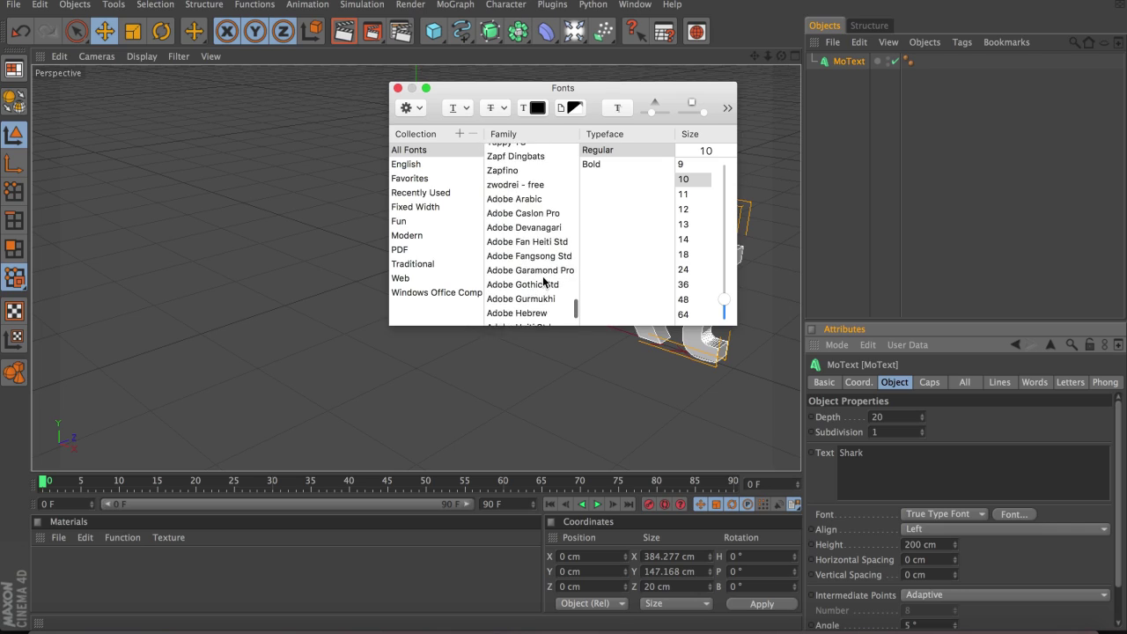
{"action": "scroll", "coordinate": [543, 280], "scroll_direction": "up", "scroll_amount": 8}
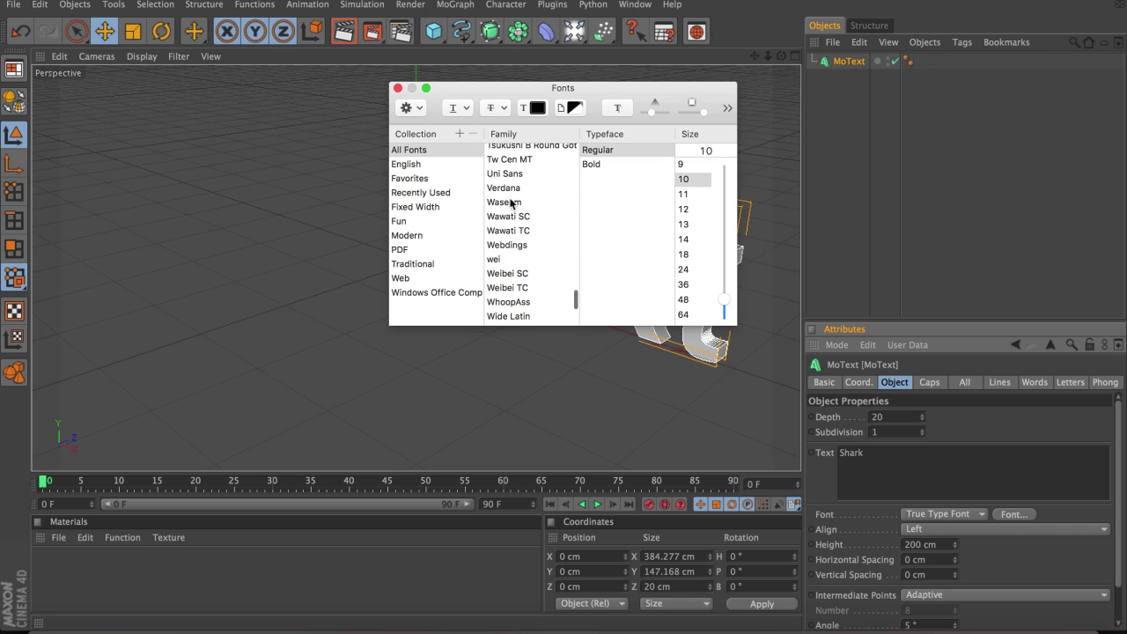
{"action": "left_click", "coordinate": [496, 174]}
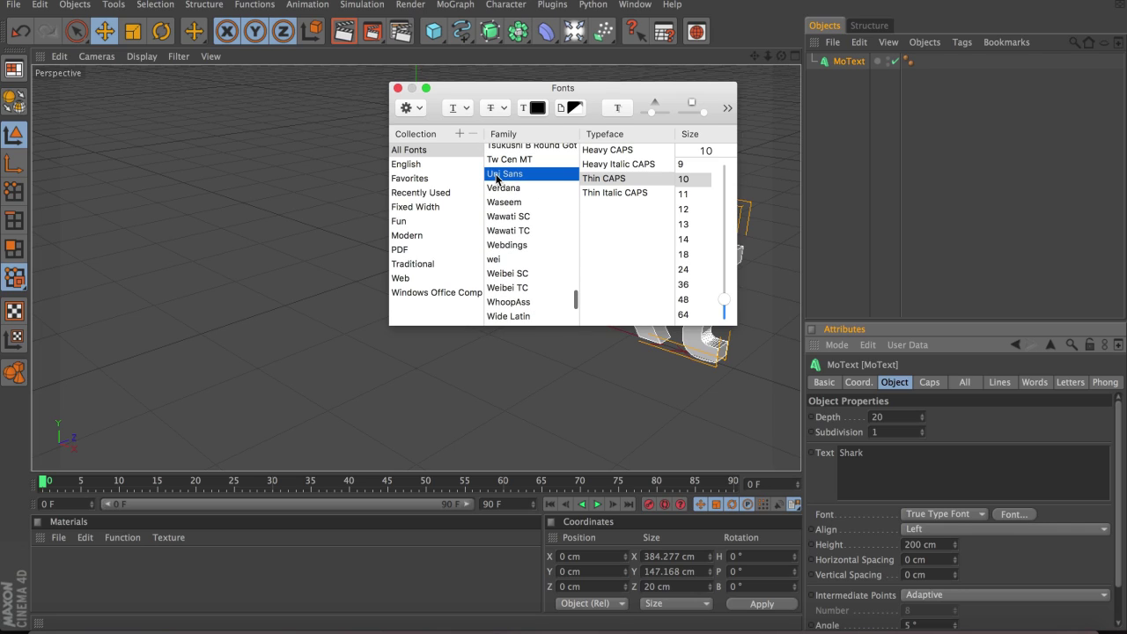
{"action": "left_click", "coordinate": [619, 152]}
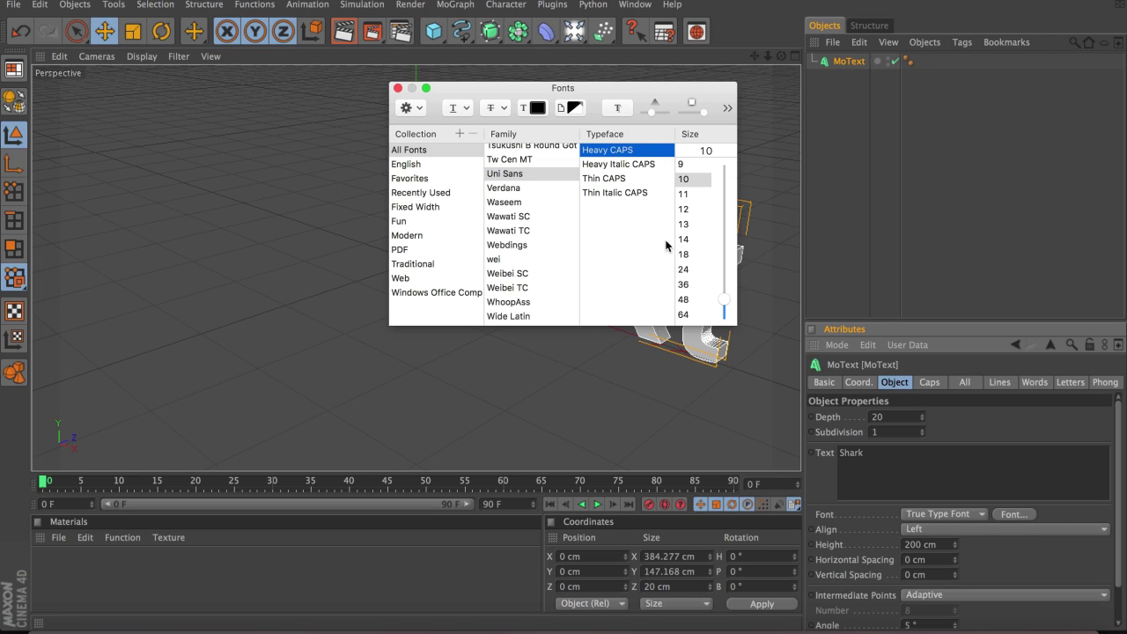
{"action": "left_click", "coordinate": [396, 88]}
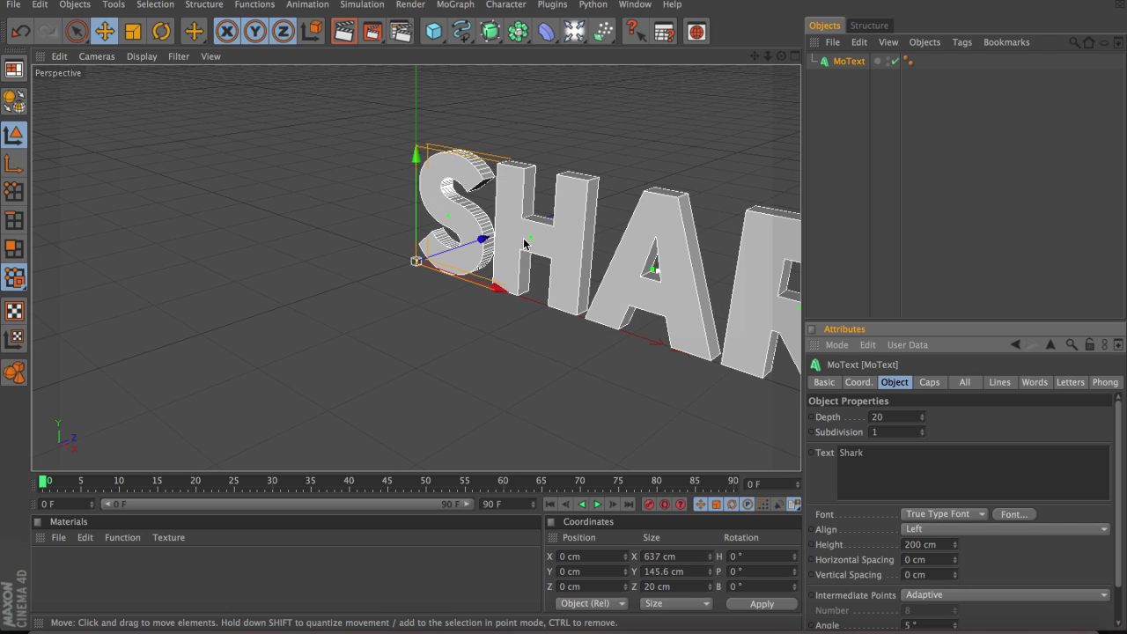
Set the Shark text's alignment to Middle and its extrusion depth to 100
{"action": "left_click", "coordinate": [922, 531]}
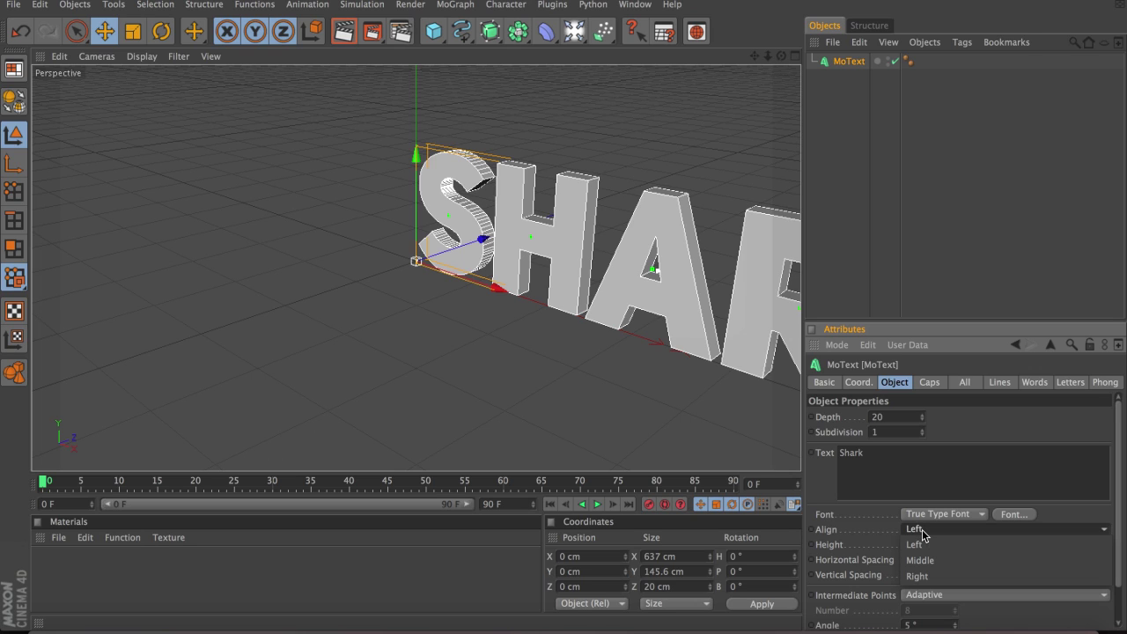
{"action": "left_click", "coordinate": [920, 560]}
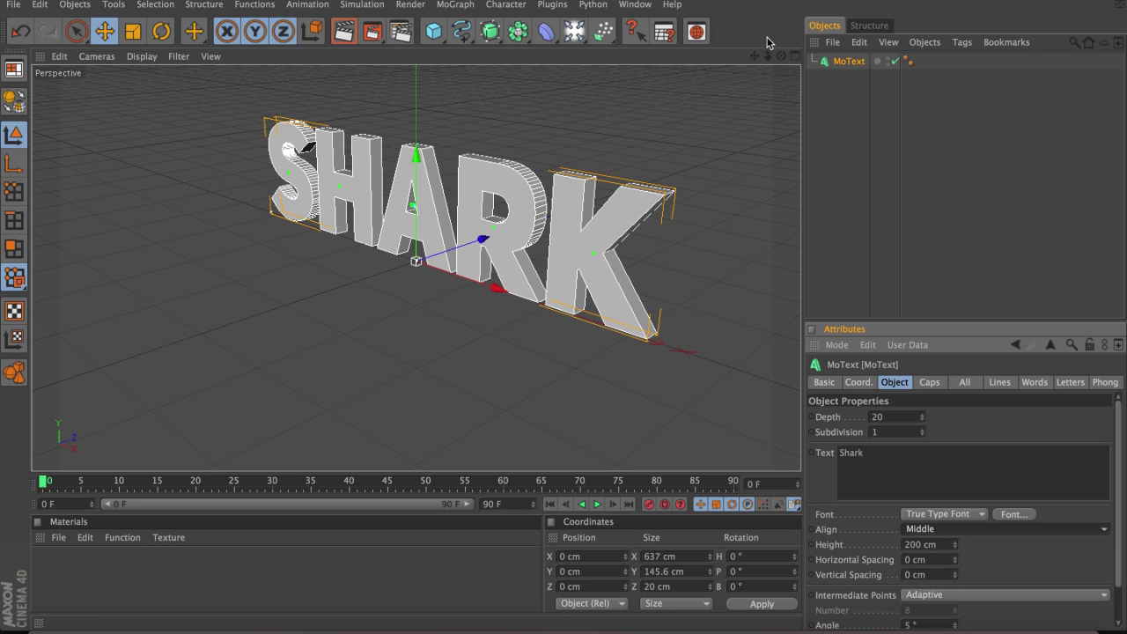
{"action": "left_click_drag", "start_coordinate": [783, 58], "coordinate": [886, 14]}
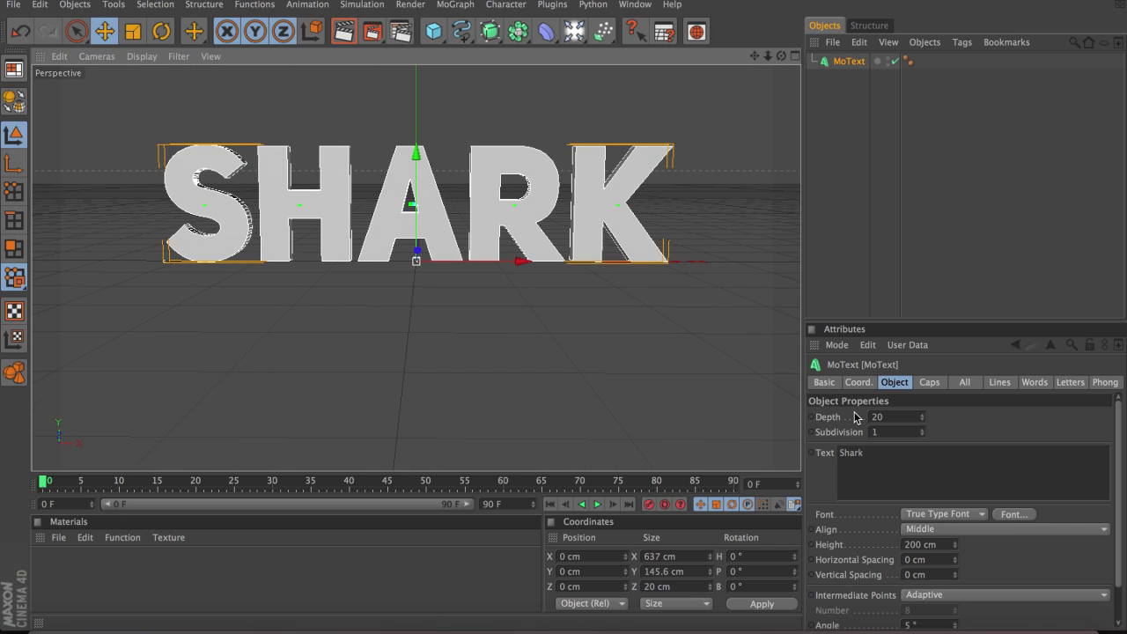
{"action": "left_click", "coordinate": [896, 418]}
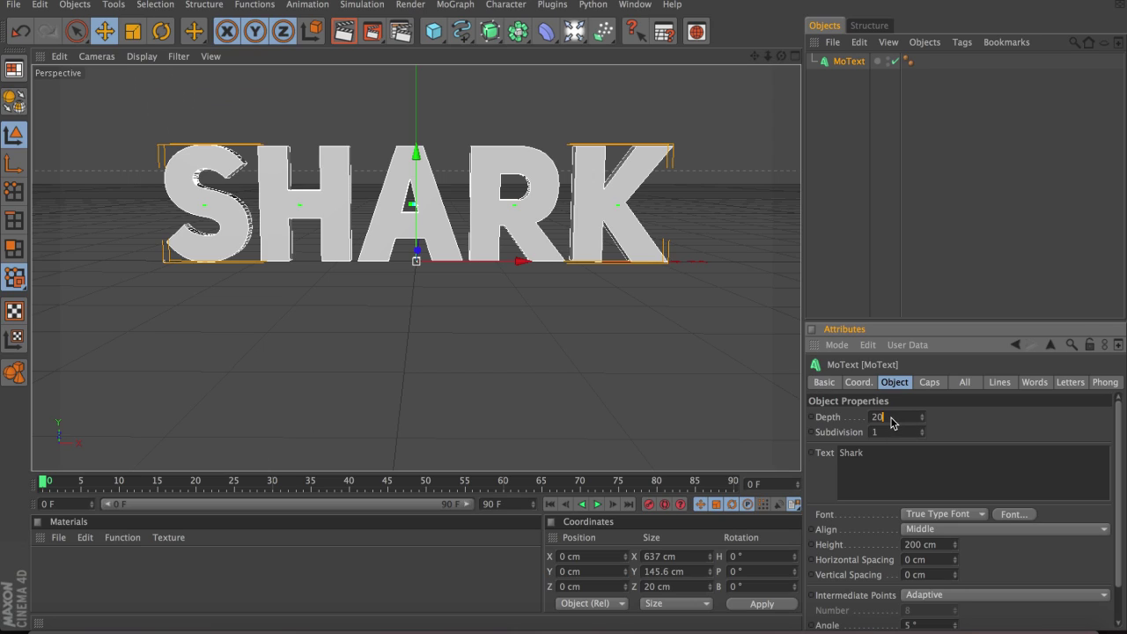
{"action": "type", "text": "100"}
{"action": "key", "text": "Return"}
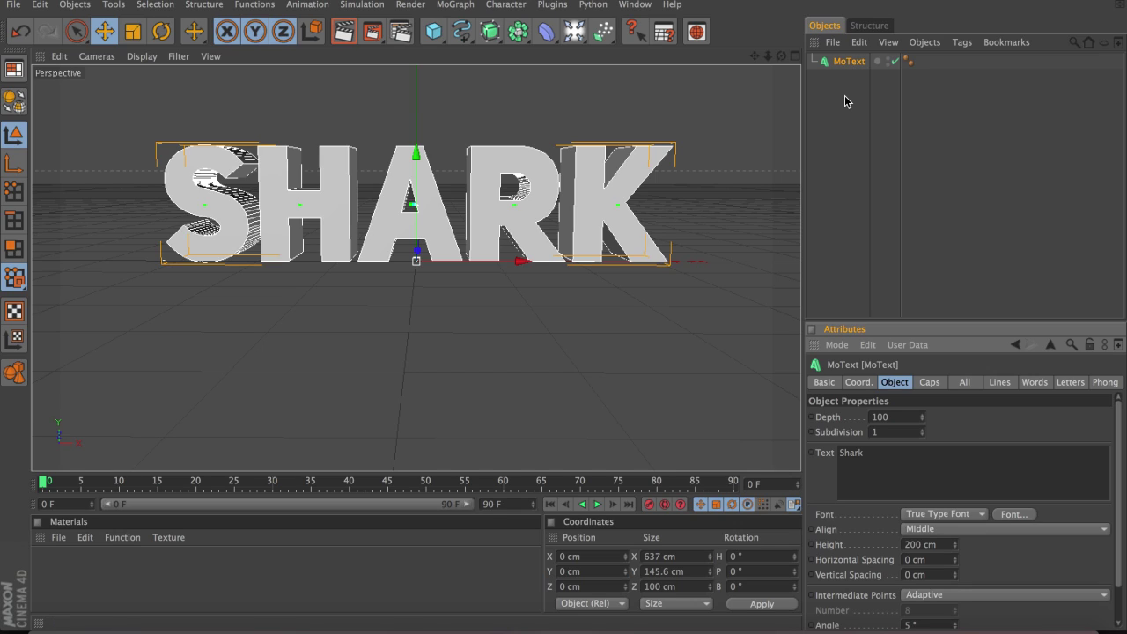
Duplicate the MoText object and set both the start and end caps of the copy to Fillet Cap
{"action": "left_click", "coordinate": [850, 68]}
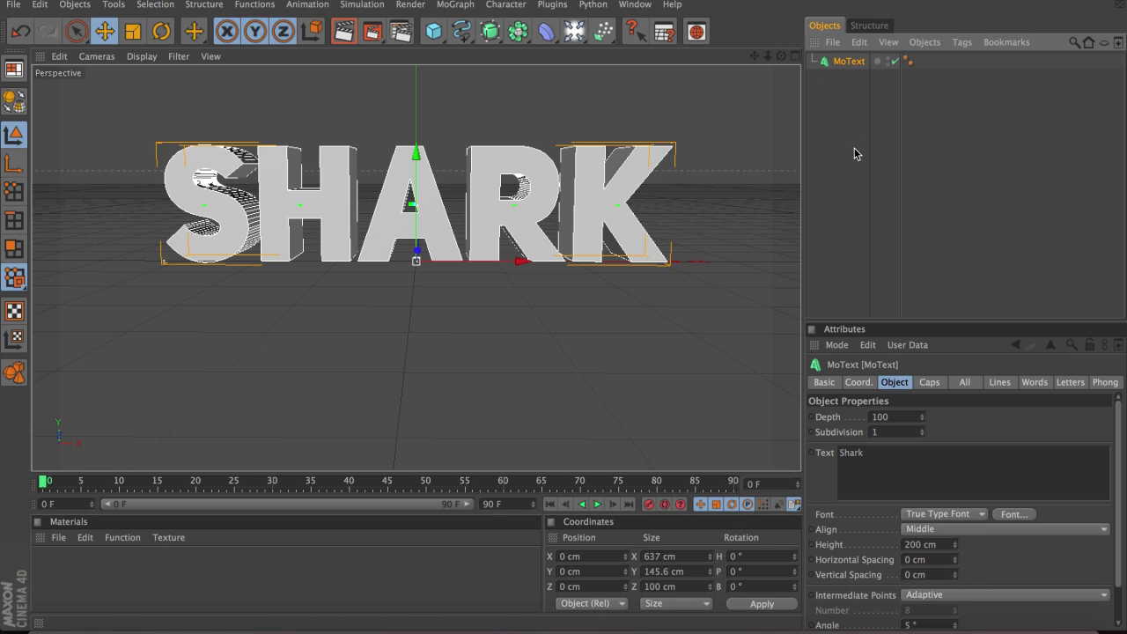
{"action": "key", "text": "ctrl+v"}
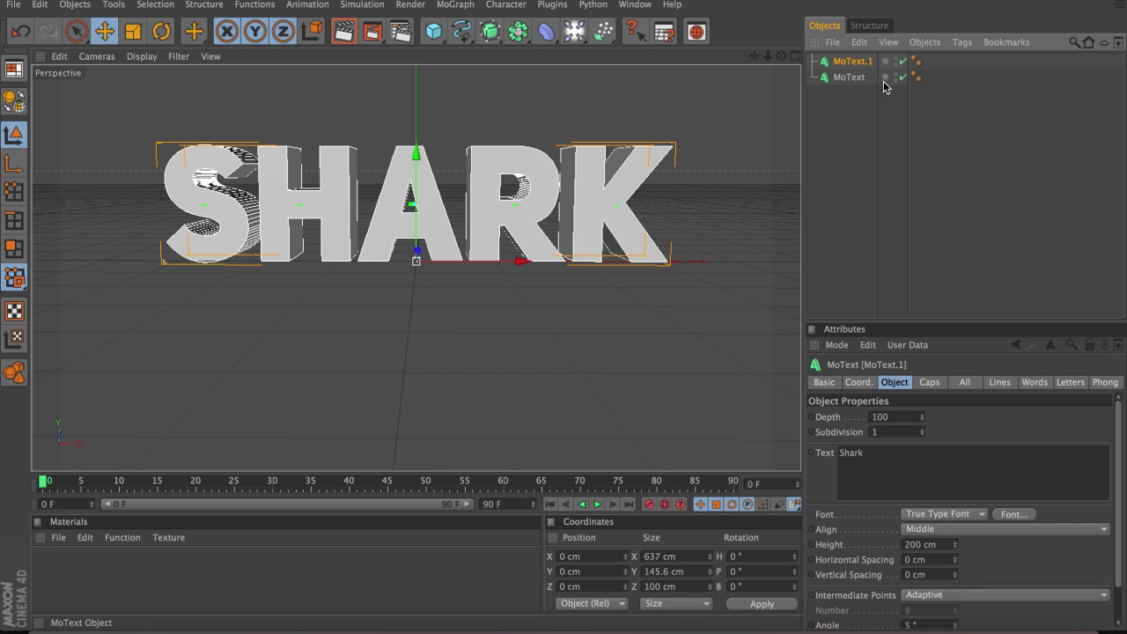
{"action": "left_click", "coordinate": [931, 383]}
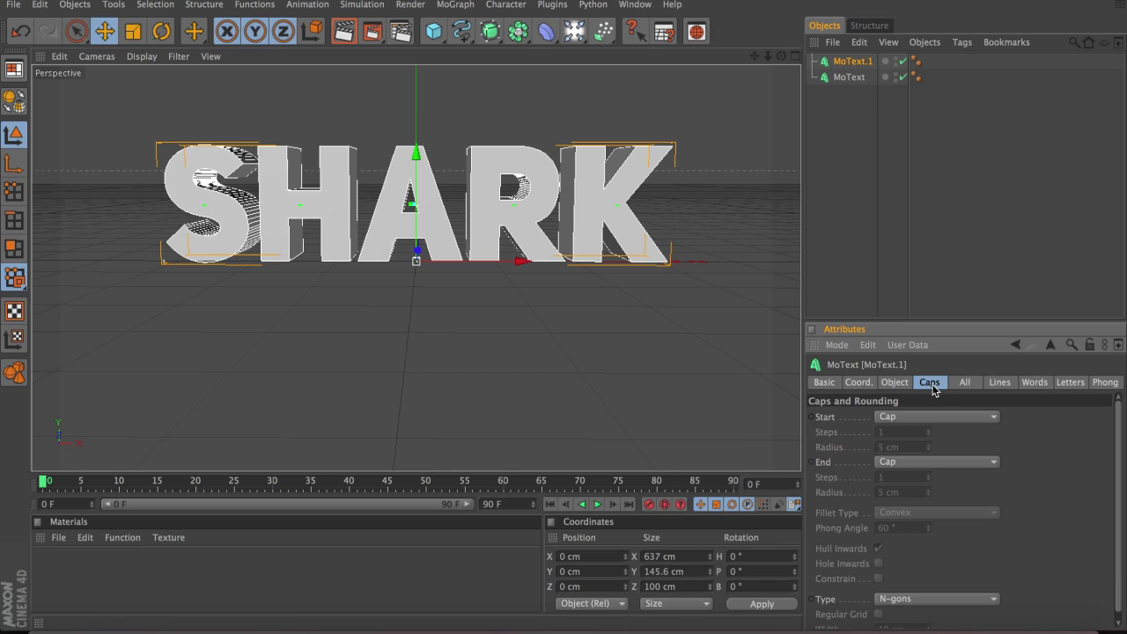
{"action": "left_click", "coordinate": [912, 418]}
{"action": "left_click", "coordinate": [921, 479]}
{"action": "left_click", "coordinate": [932, 463]}
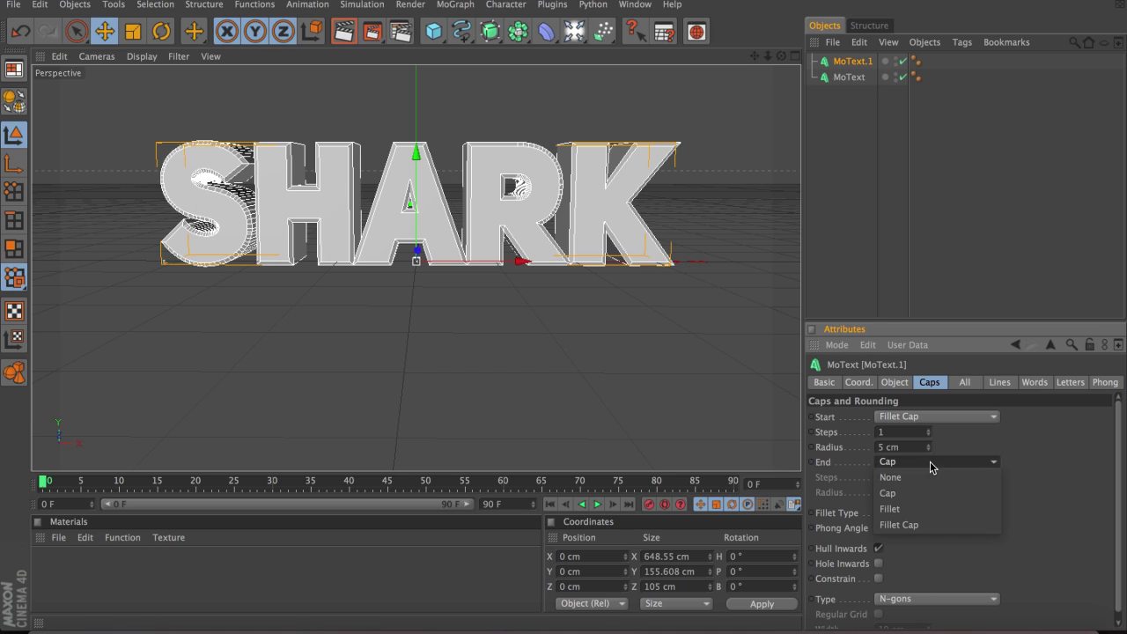
{"action": "left_click", "coordinate": [899, 529]}
Set the start and end fillet radius of MoText.1 to 4 cm
{"action": "left_click", "coordinate": [908, 448]}
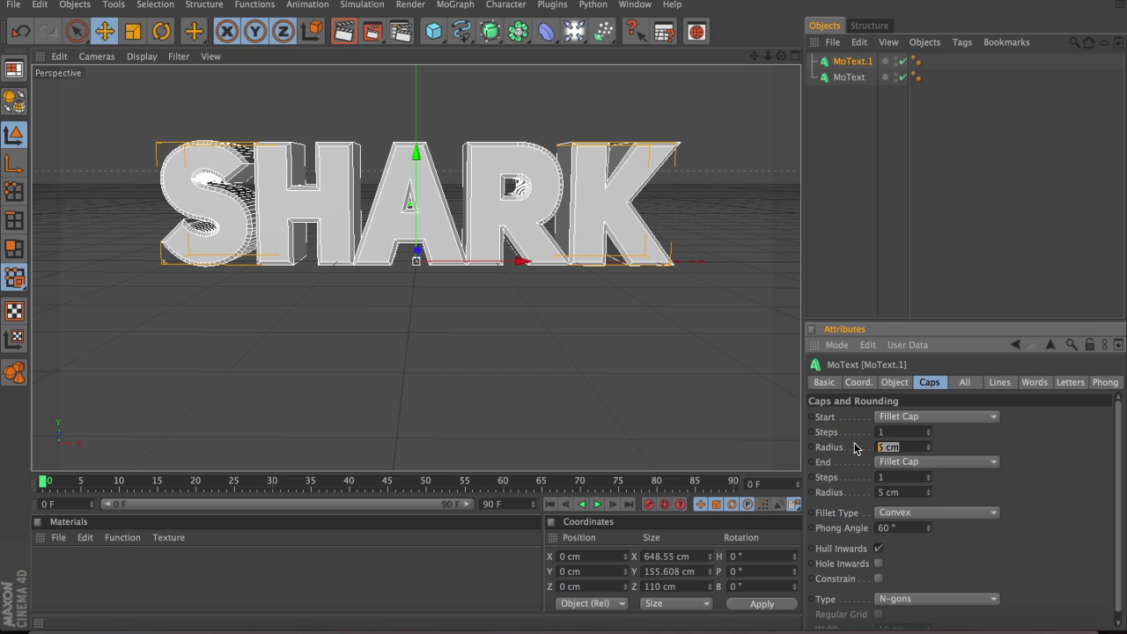
{"action": "type", "text": "4"}
{"action": "key", "text": "Return"}
{"action": "left_click", "coordinate": [911, 493]}
{"action": "type", "text": "4"}
{"action": "key", "text": "Return"}
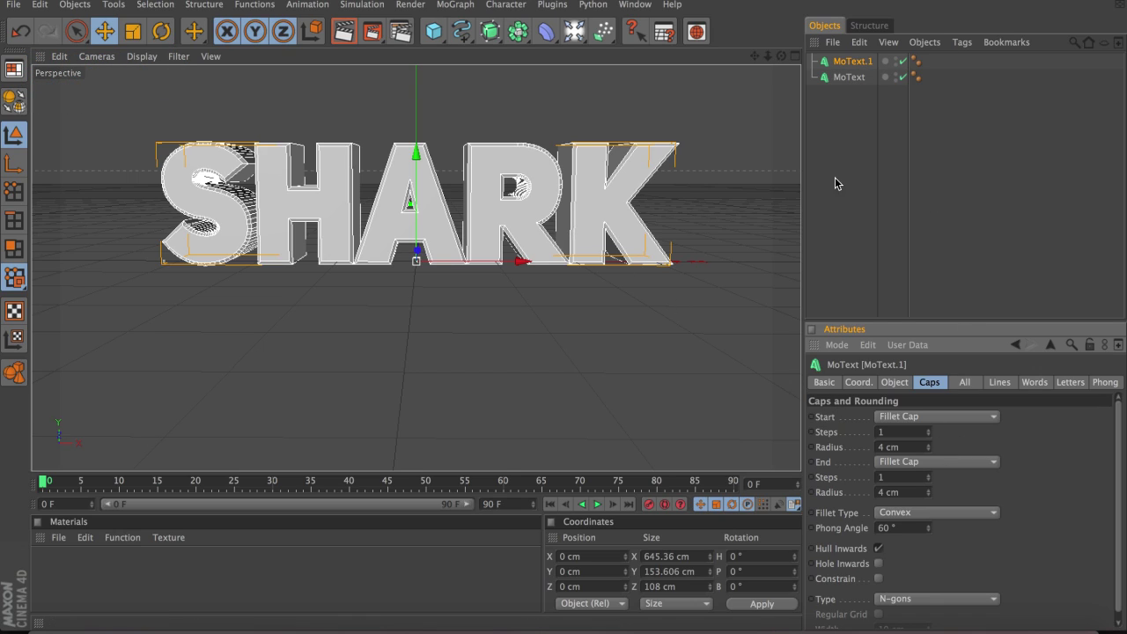
Set the start and end caps of the original MoText object to None
{"action": "left_click", "coordinate": [850, 77]}
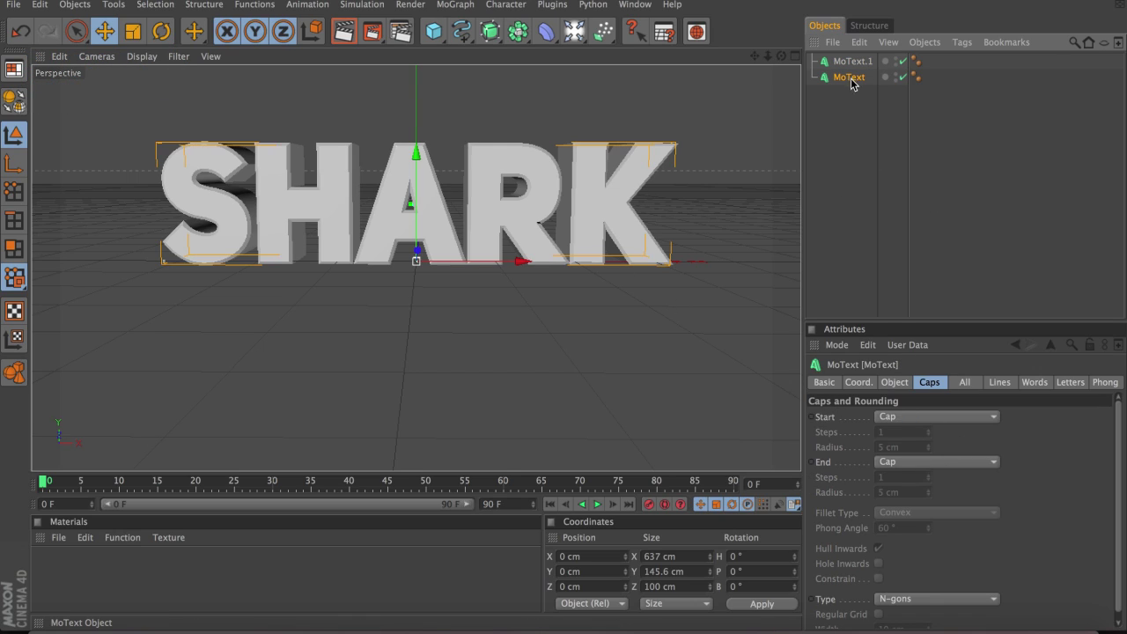
{"action": "left_click", "coordinate": [898, 418]}
{"action": "left_click", "coordinate": [892, 432]}
{"action": "left_click", "coordinate": [905, 464]}
{"action": "left_click", "coordinate": [888, 478]}
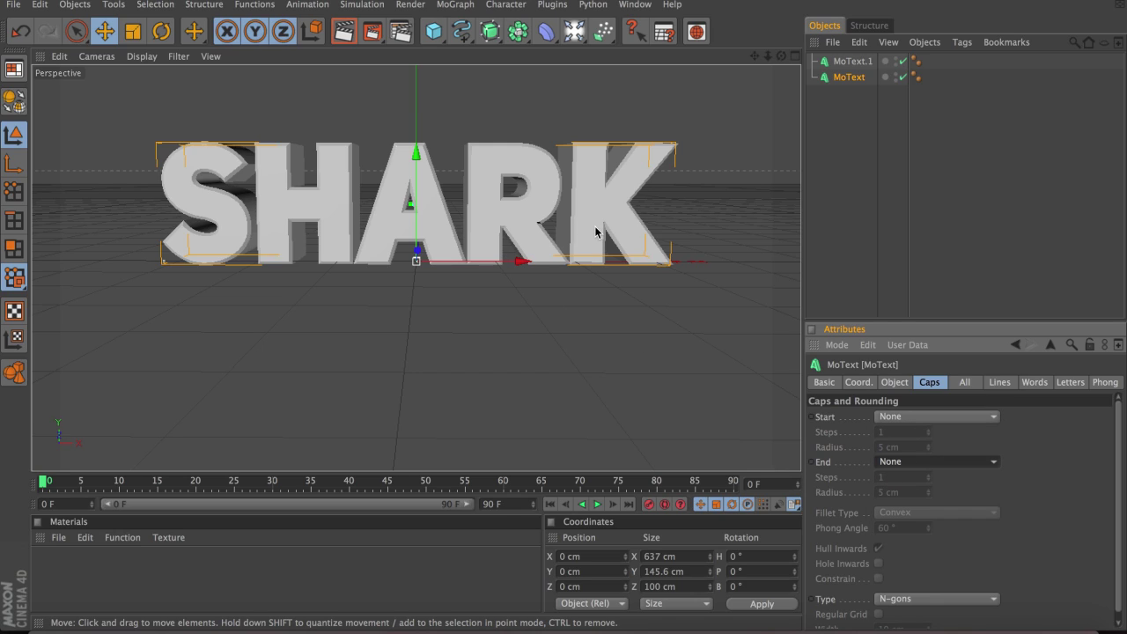
Create two new materials and set the color of Mat.1 to dark grey, RGB 35, 35, 35
{"action": "double_click", "coordinate": [99, 572]}
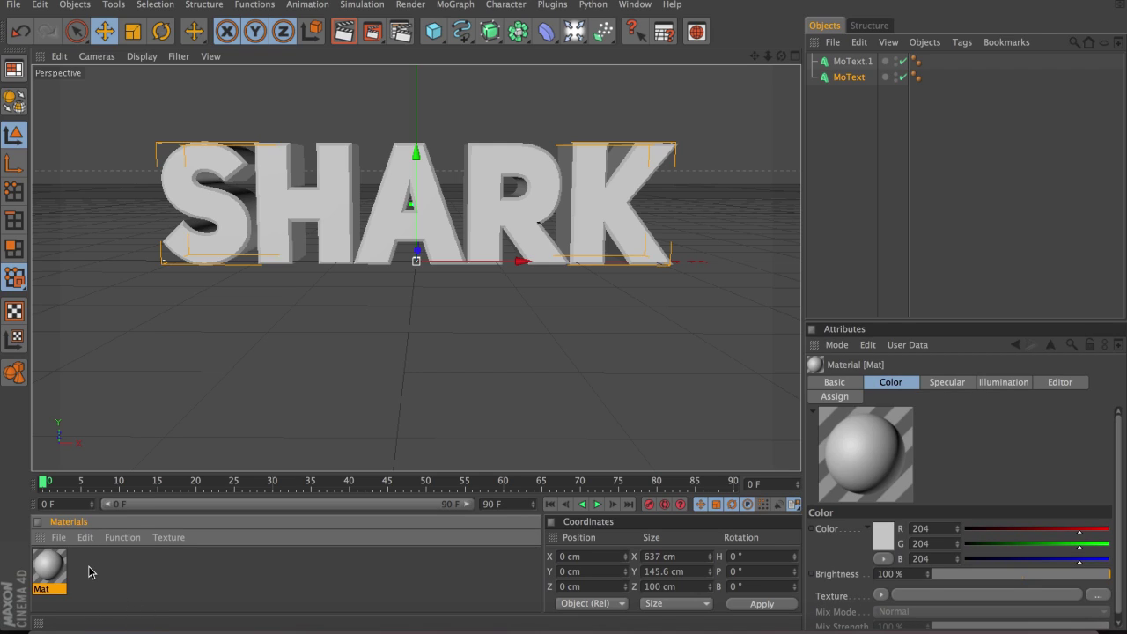
{"action": "double_click", "coordinate": [95, 572]}
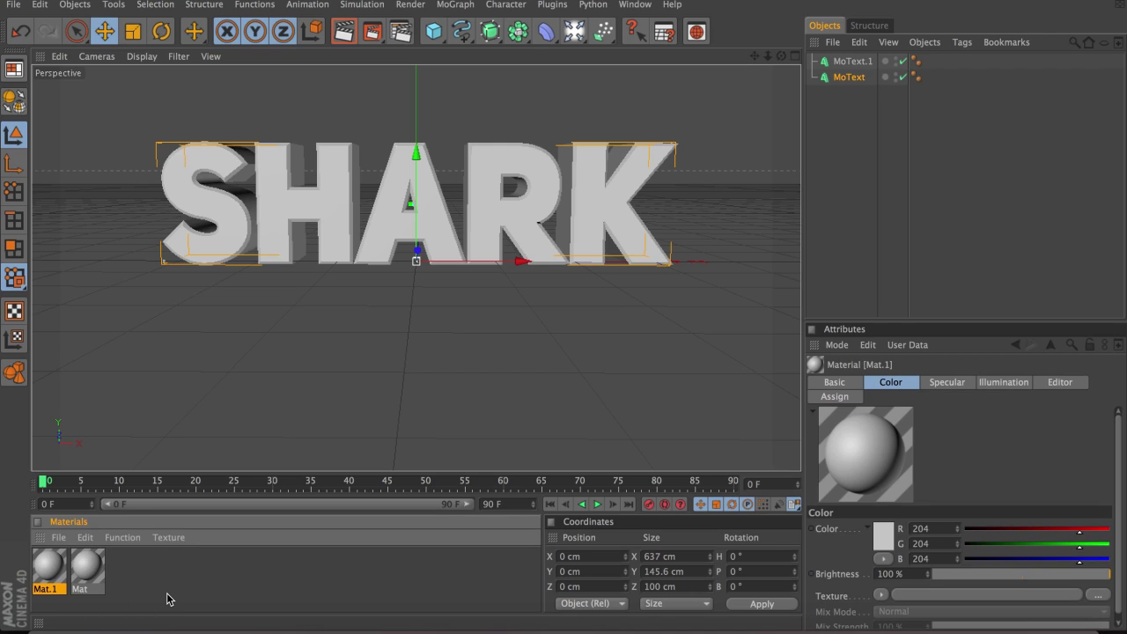
{"action": "double_click", "coordinate": [47, 575]}
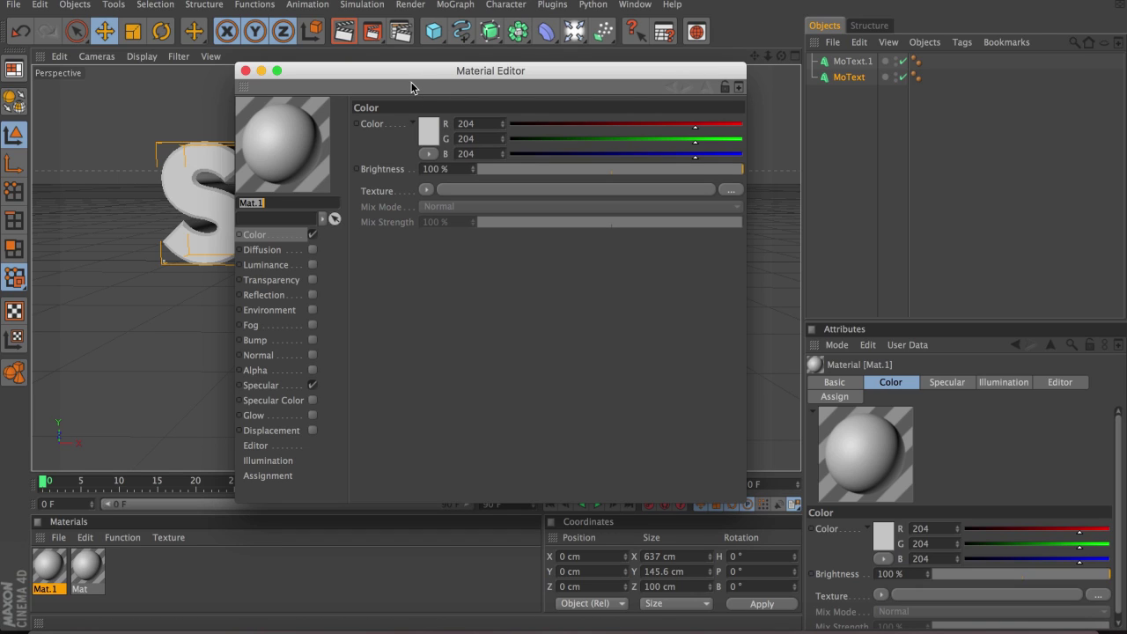
{"action": "left_click_drag", "start_coordinate": [411, 86], "coordinate": [473, 9]}
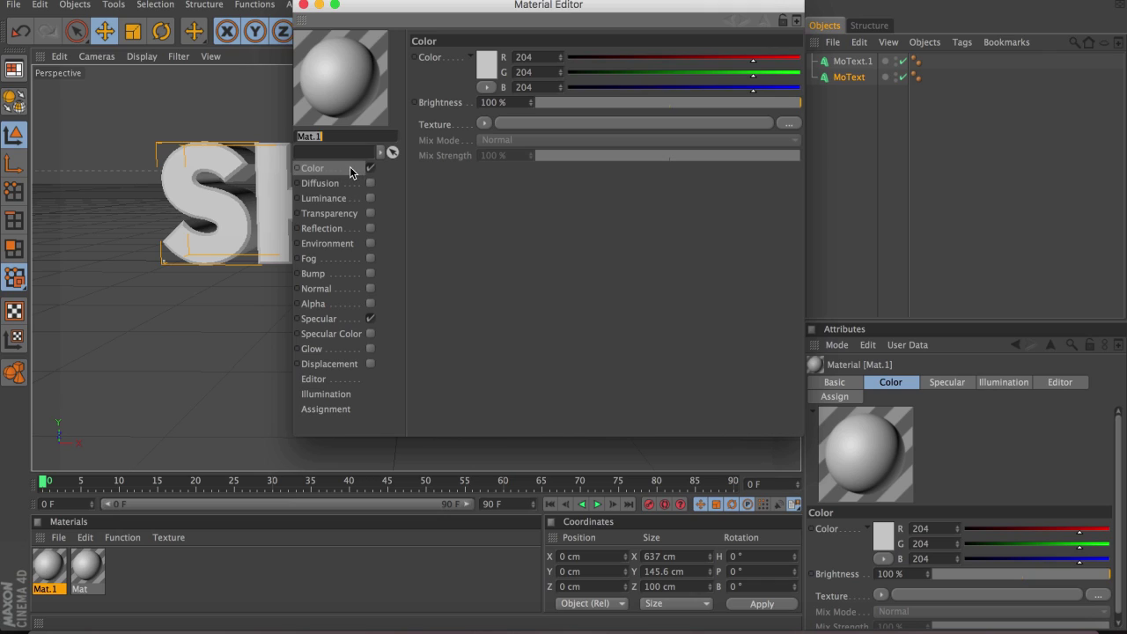
{"action": "left_click", "coordinate": [487, 66]}
{"action": "left_click_drag", "start_coordinate": [407, 76], "coordinate": [384, 89]}
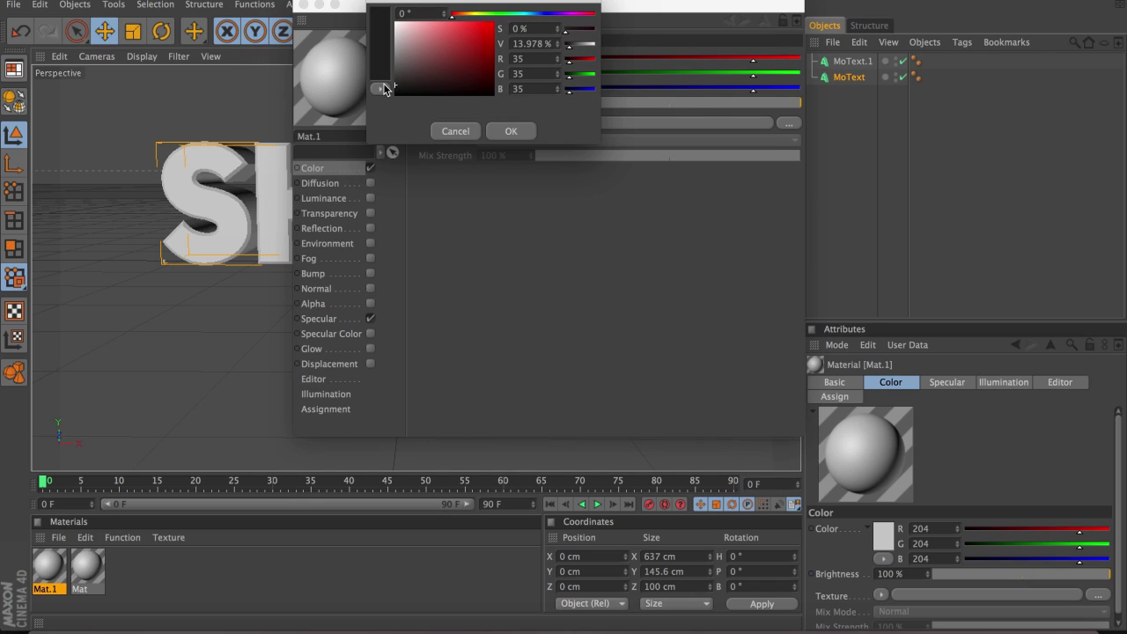
{"action": "left_click", "coordinate": [526, 133]}
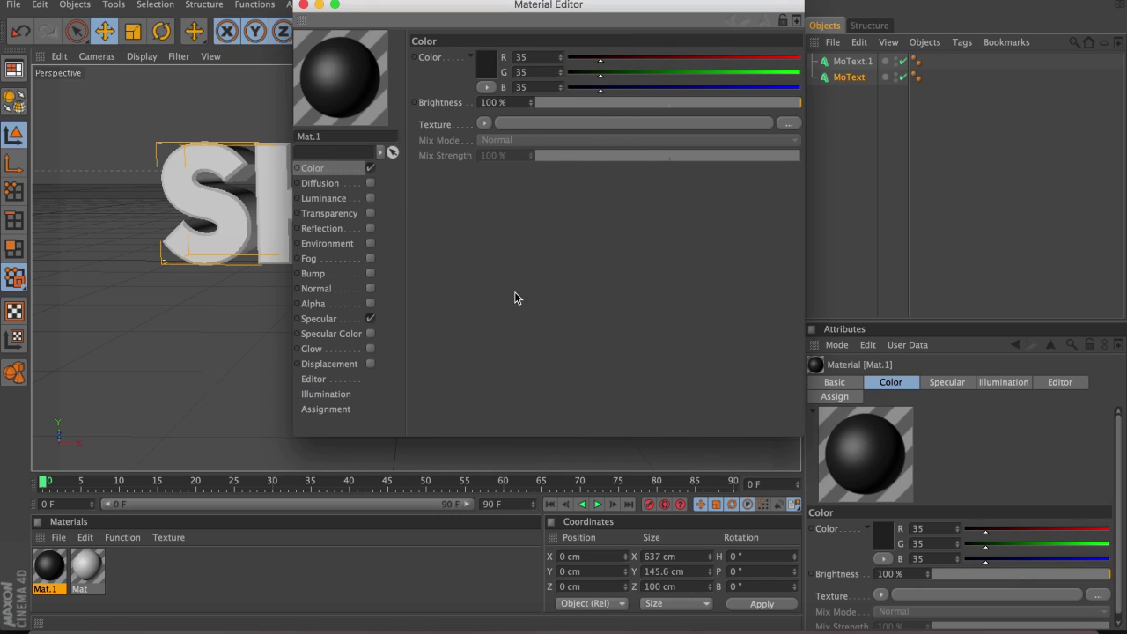
Replace Mat.1's Specular channel with Reflection at 15% brightness and apply the material to MoText.1
{"action": "left_click", "coordinate": [370, 319]}
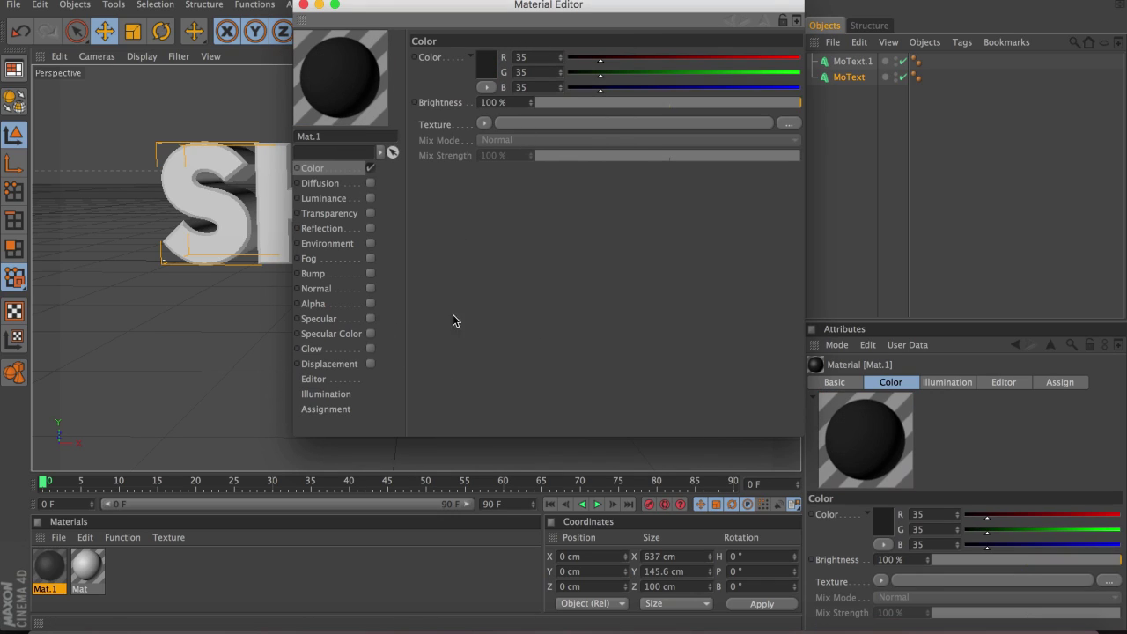
{"action": "left_click", "coordinate": [370, 228]}
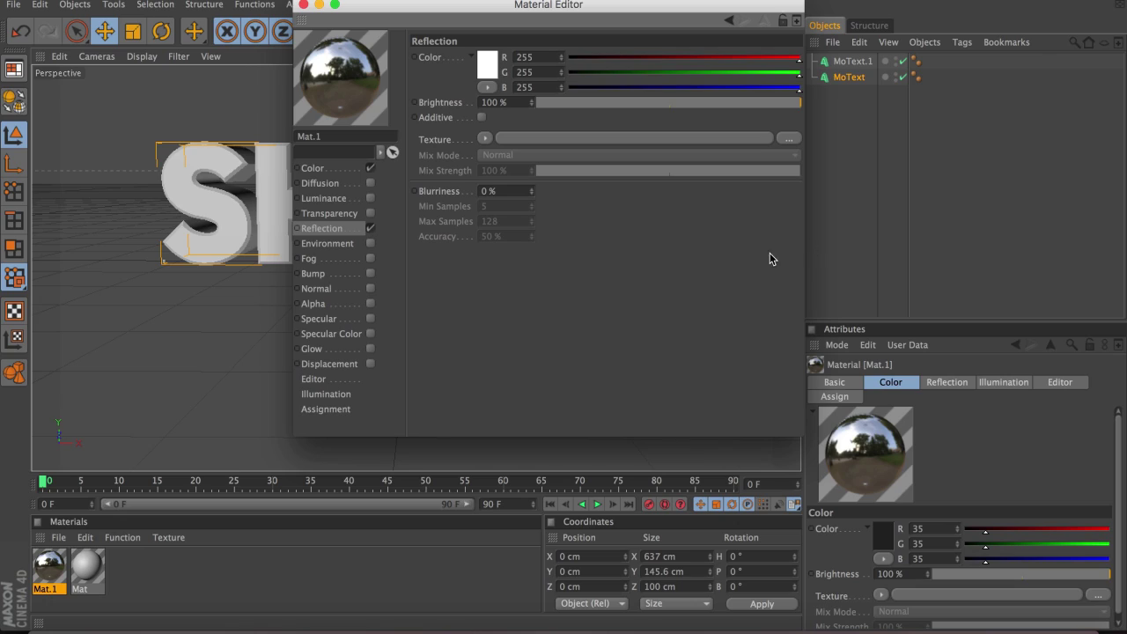
{"action": "left_click_drag", "start_coordinate": [595, 102], "coordinate": [576, 118]}
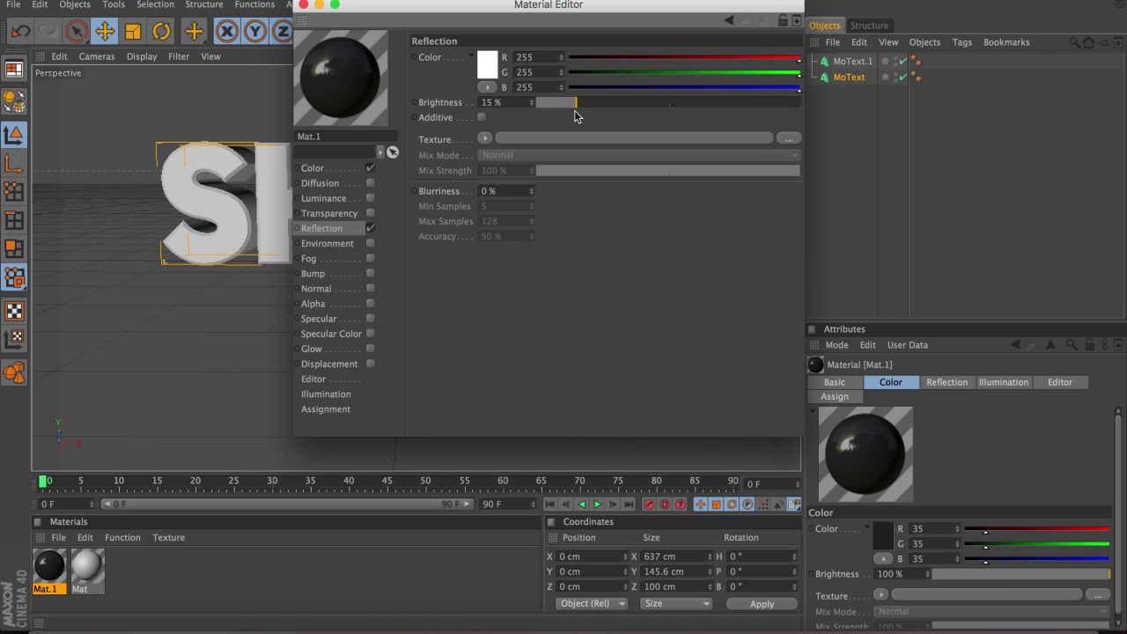
{"action": "left_click", "coordinate": [302, 5]}
{"action": "left_click_drag", "start_coordinate": [51, 581], "coordinate": [845, 62]}
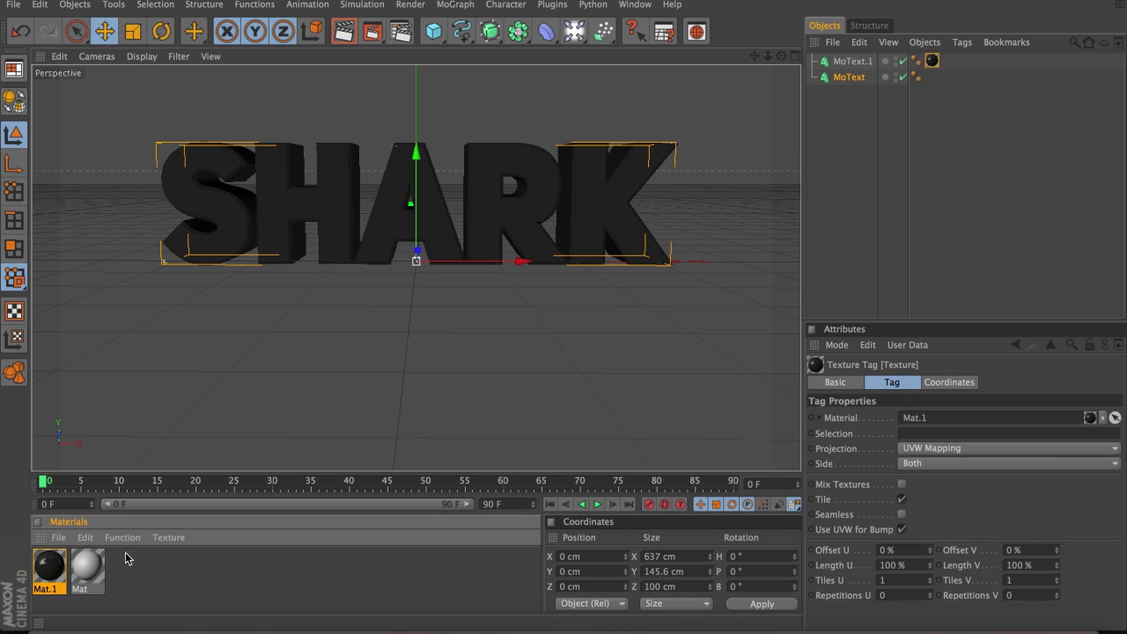
Enable Reflection at 15% brightness and disable Specular on the second material, Mat
{"action": "double_click", "coordinate": [92, 574]}
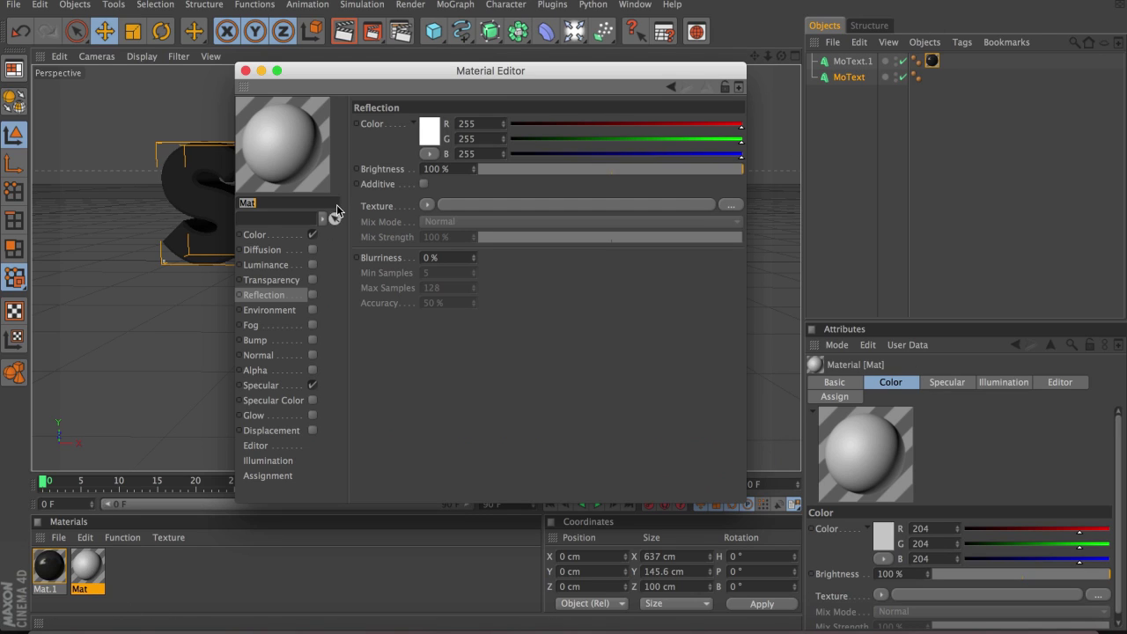
{"action": "left_click", "coordinate": [313, 294]}
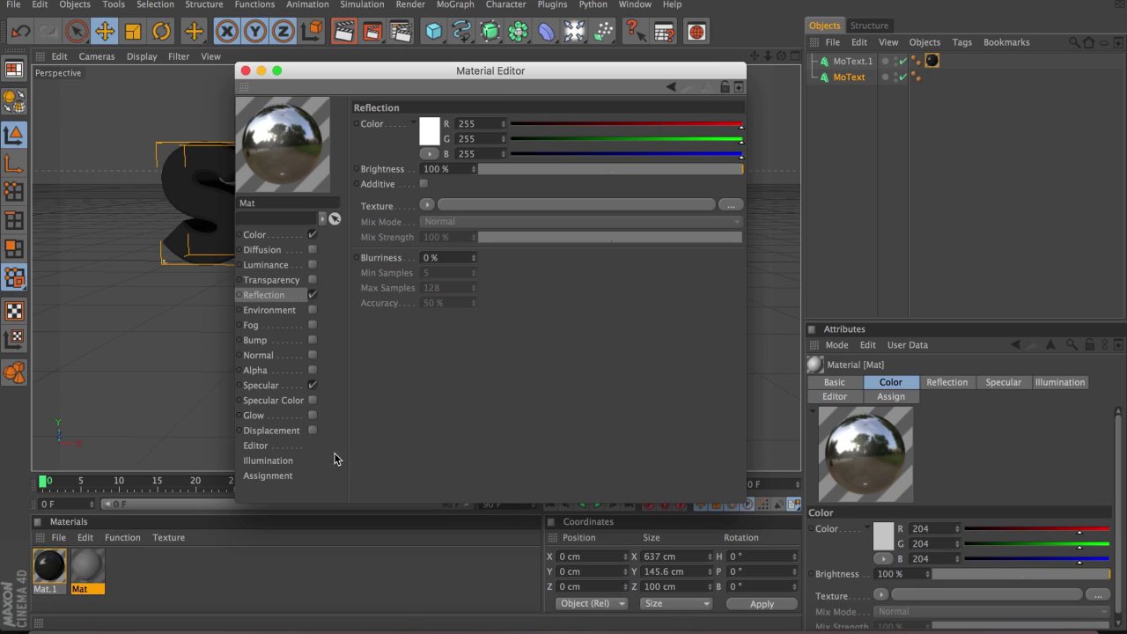
{"action": "left_click", "coordinate": [311, 387]}
{"action": "left_click", "coordinate": [312, 385]}
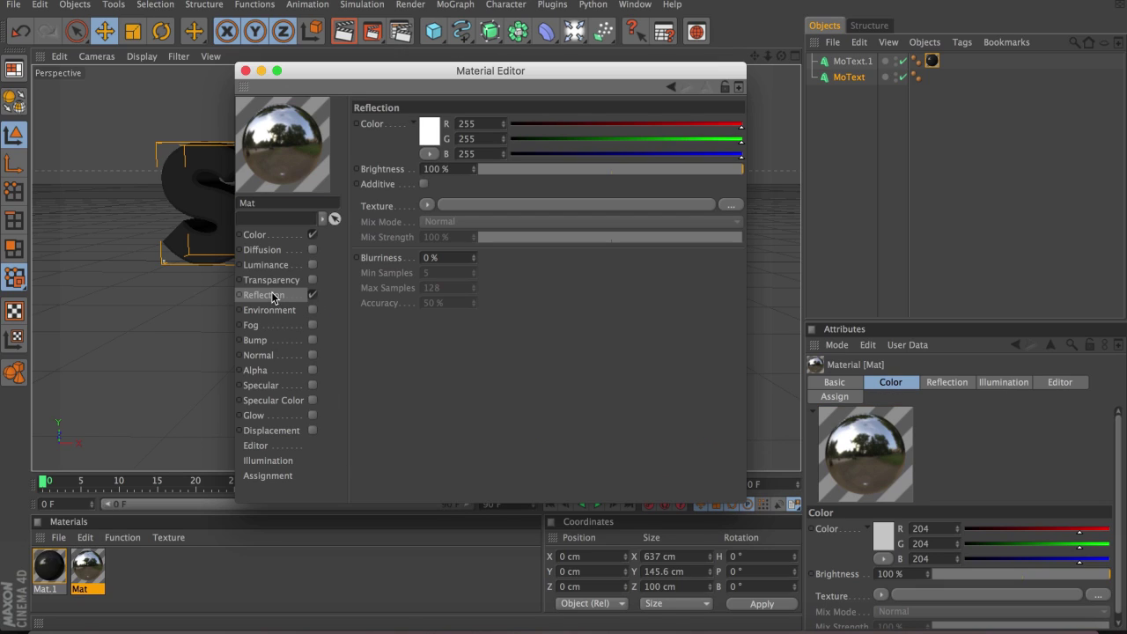
{"action": "left_click_drag", "start_coordinate": [503, 177], "coordinate": [518, 177]}
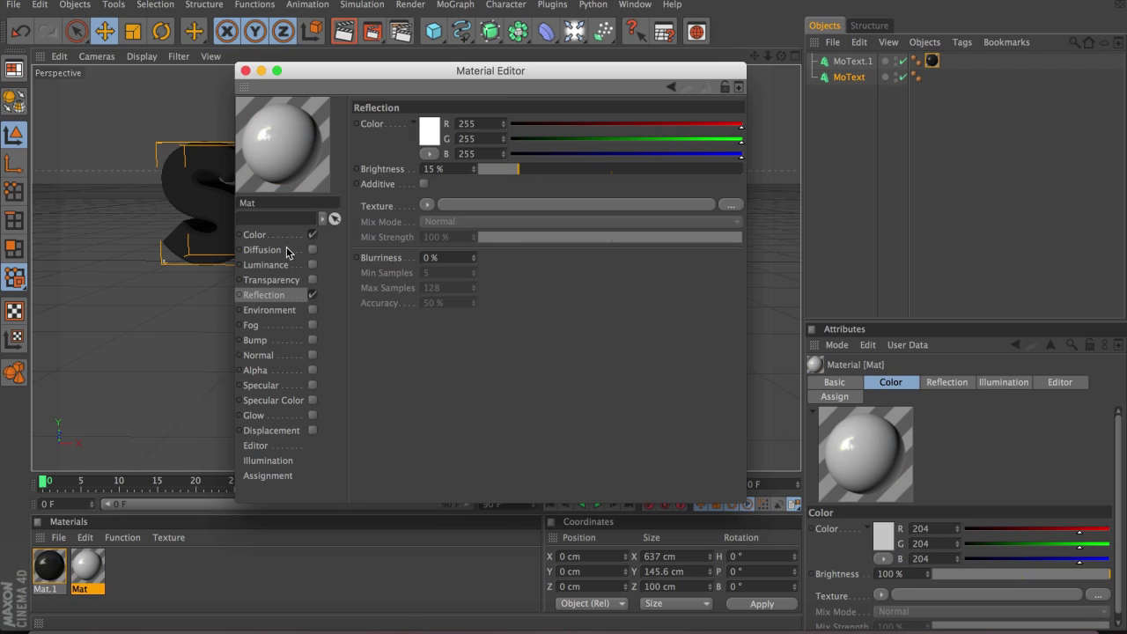
Set Mat's color to bright blue, RGB 0, 174, 255, and apply the material to the original MoText
{"action": "left_click", "coordinate": [297, 231]}
{"action": "left_click", "coordinate": [437, 142]}
{"action": "left_click_drag", "start_coordinate": [502, 88], "coordinate": [483, 89]}
{"action": "left_click_drag", "start_coordinate": [441, 130], "coordinate": [446, 95]}
{"action": "left_click", "coordinate": [455, 204]}
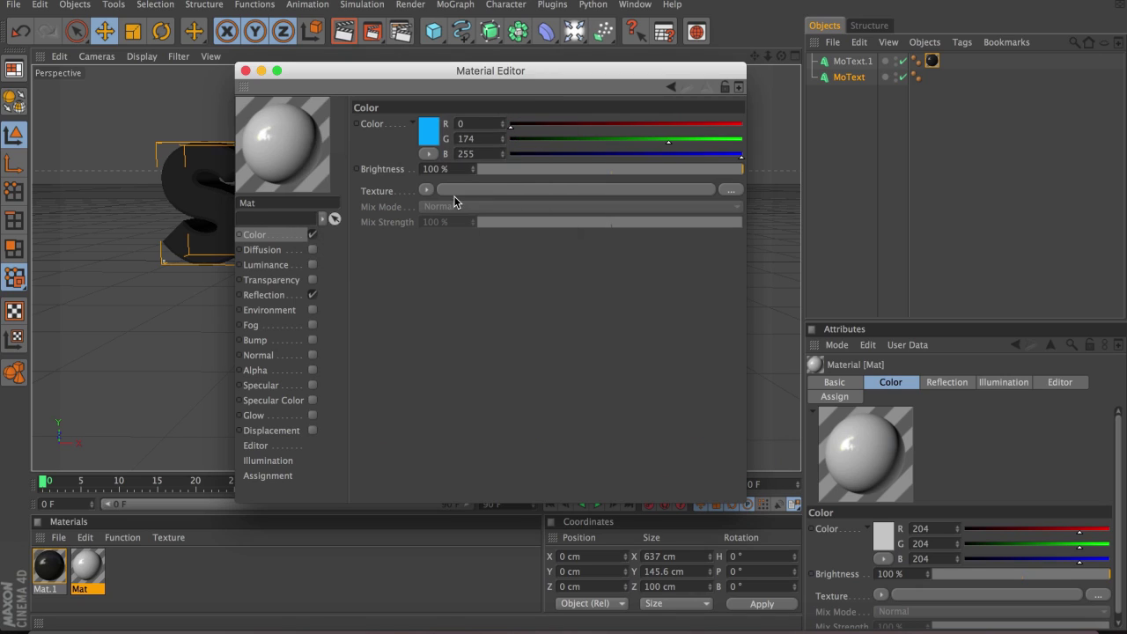
{"action": "left_click", "coordinate": [247, 71]}
{"action": "left_click_drag", "start_coordinate": [93, 574], "coordinate": [853, 77]}
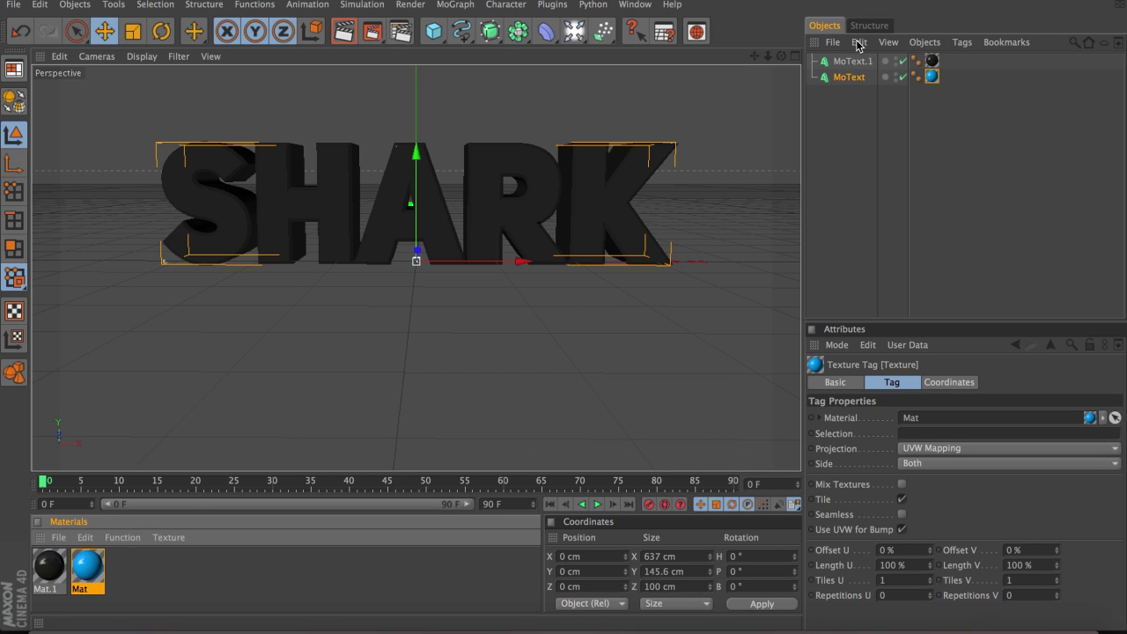
Move the blue MoText slightly forward along Z so it outlines the dark letters' front edges, and render a preview in the viewport
{"action": "left_click_drag", "start_coordinate": [781, 58], "coordinate": [814, 52]}
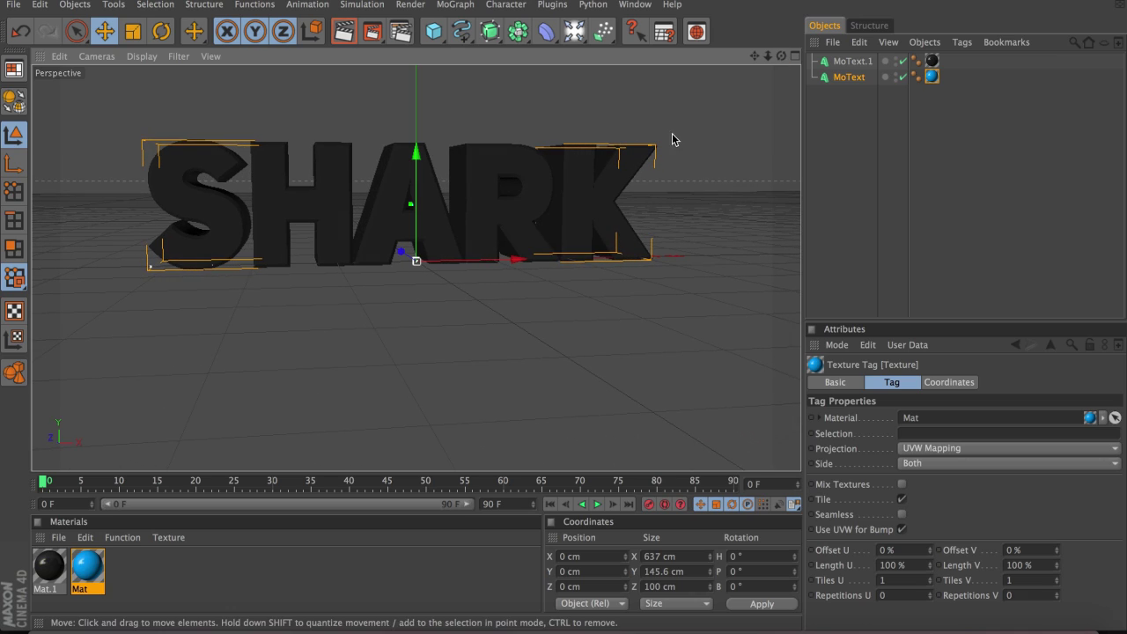
{"action": "left_click_drag", "start_coordinate": [402, 252], "coordinate": [403, 255]}
{"action": "left_click", "coordinate": [418, 308]}
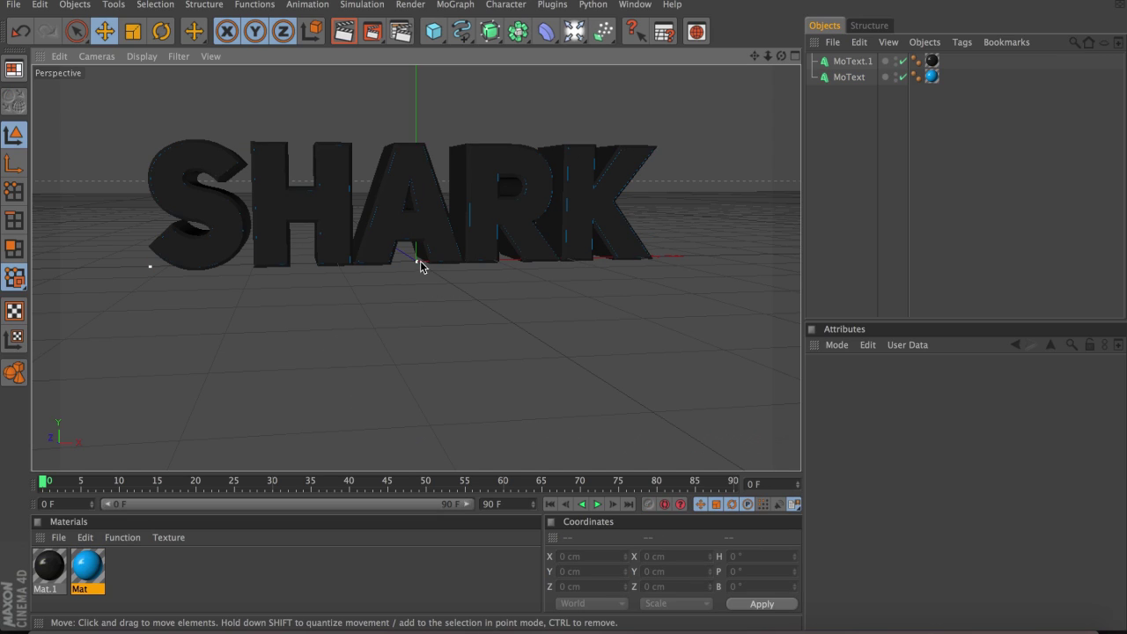
{"action": "left_click", "coordinate": [846, 77]}
{"action": "left_click_drag", "start_coordinate": [403, 259], "coordinate": [408, 267]}
{"action": "left_click", "coordinate": [429, 313]}
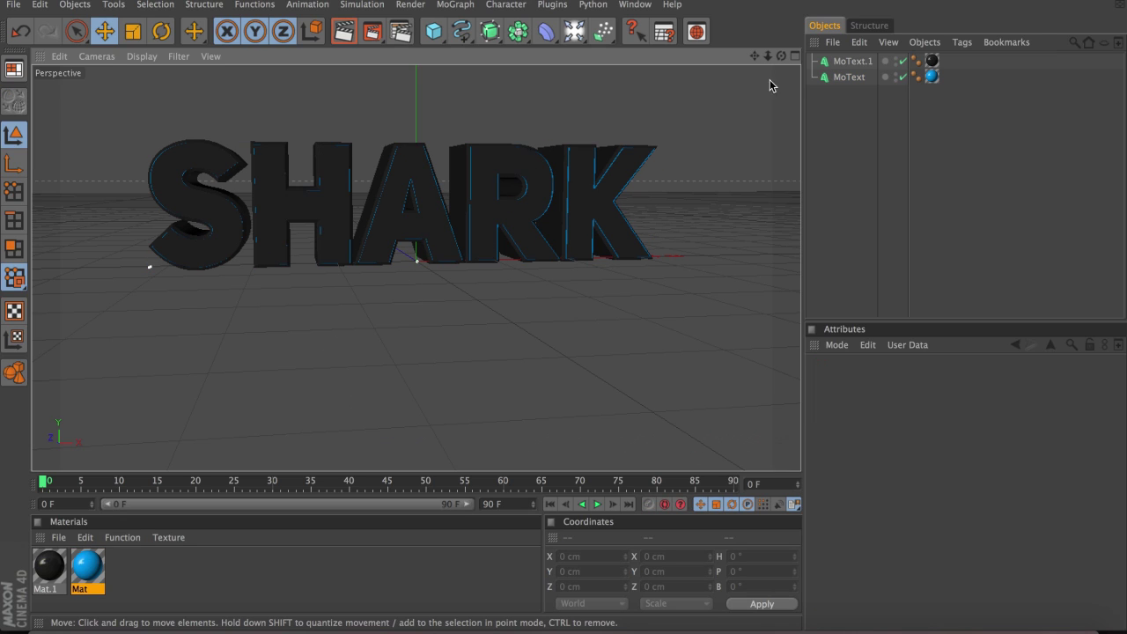
{"action": "left_click_drag", "start_coordinate": [782, 57], "coordinate": [720, 52]}
{"action": "left_click", "coordinate": [343, 37]}
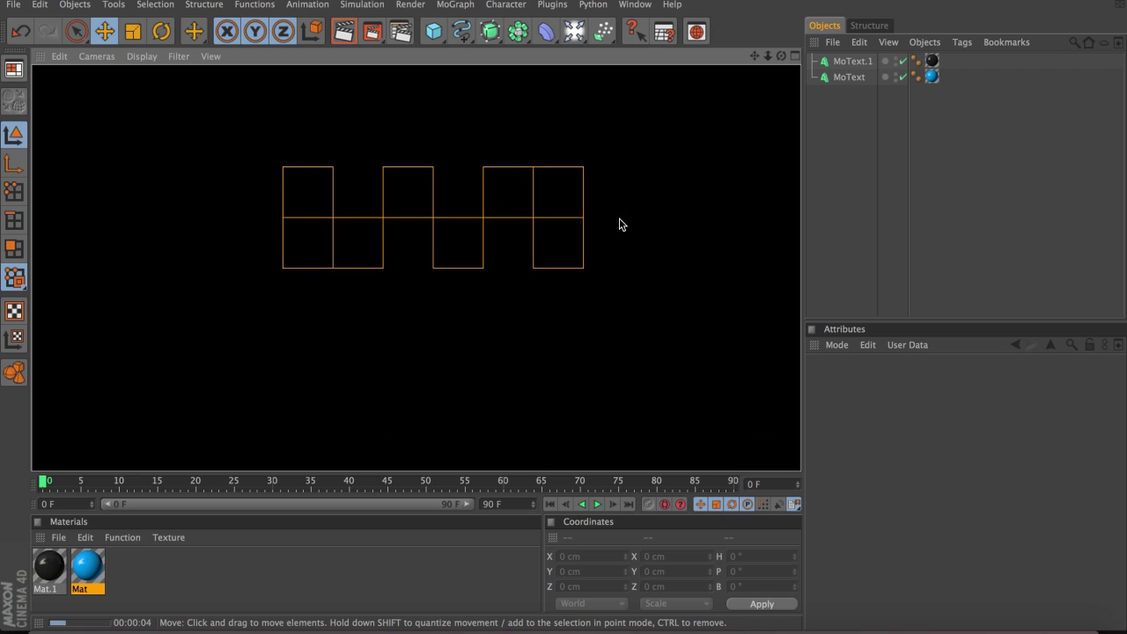
Add an omni light at about X 560 cm, Z -189 cm, and move a duplicate along X to about -11 cm, in front of the text
{"action": "left_click_drag", "start_coordinate": [518, 263], "coordinate": [772, 263]}
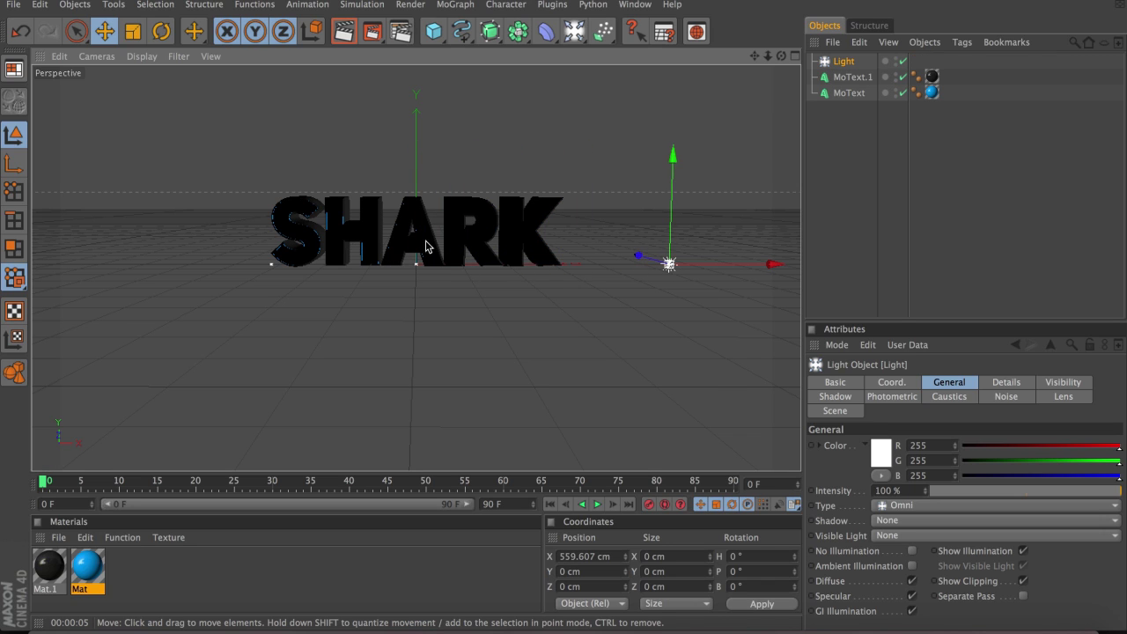
{"action": "mouse_move", "coordinate": [640, 255]}
{"action": "left_mouse_down"}
{"action": "mouse_move", "coordinate": [659, 261]}
{"action": "mouse_move", "coordinate": [642, 274]}
{"action": "left_mouse_up"}
{"action": "key", "text": "super+v"}
{"action": "left_click_drag", "start_coordinate": [767, 275], "coordinate": [510, 274]}
Duplicate the light in front of the text's centre and raise the copy to about 200 cm on Y
{"action": "key", "text": "super+v"}
{"action": "left_click_drag", "start_coordinate": [781, 57], "coordinate": [837, 46]}
{"action": "left_click_drag", "start_coordinate": [410, 168], "coordinate": [410, 67]}
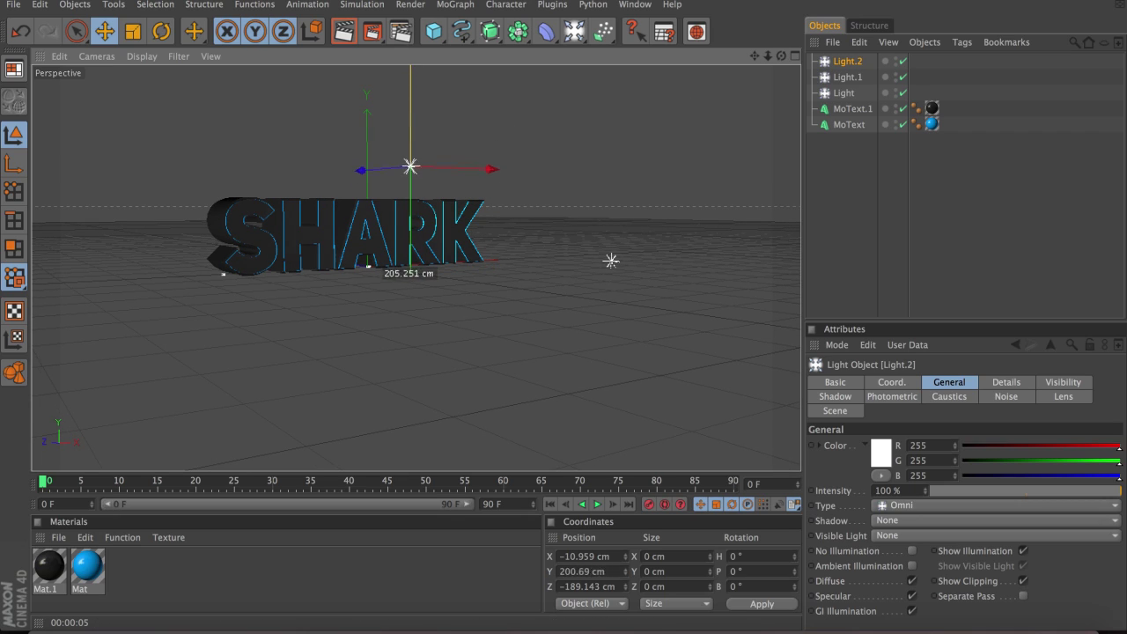
Select MoText.1 and render a front preview of the lit Shark text in the viewport
{"action": "left_click_drag", "start_coordinate": [378, 175], "coordinate": [246, 173]}
{"action": "mouse_move", "coordinate": [779, 59]}
{"action": "left_mouse_down"}
{"action": "mouse_move", "coordinate": [763, 55]}
{"action": "mouse_move", "coordinate": [868, 58]}
{"action": "mouse_move", "coordinate": [815, 47]}
{"action": "mouse_move", "coordinate": [756, 56]}
{"action": "mouse_move", "coordinate": [788, 58]}
{"action": "left_mouse_up"}
{"action": "left_click", "coordinate": [843, 111]}
{"action": "scroll", "coordinate": [393, 318], "scroll_direction": "up", "scroll_amount": 2}
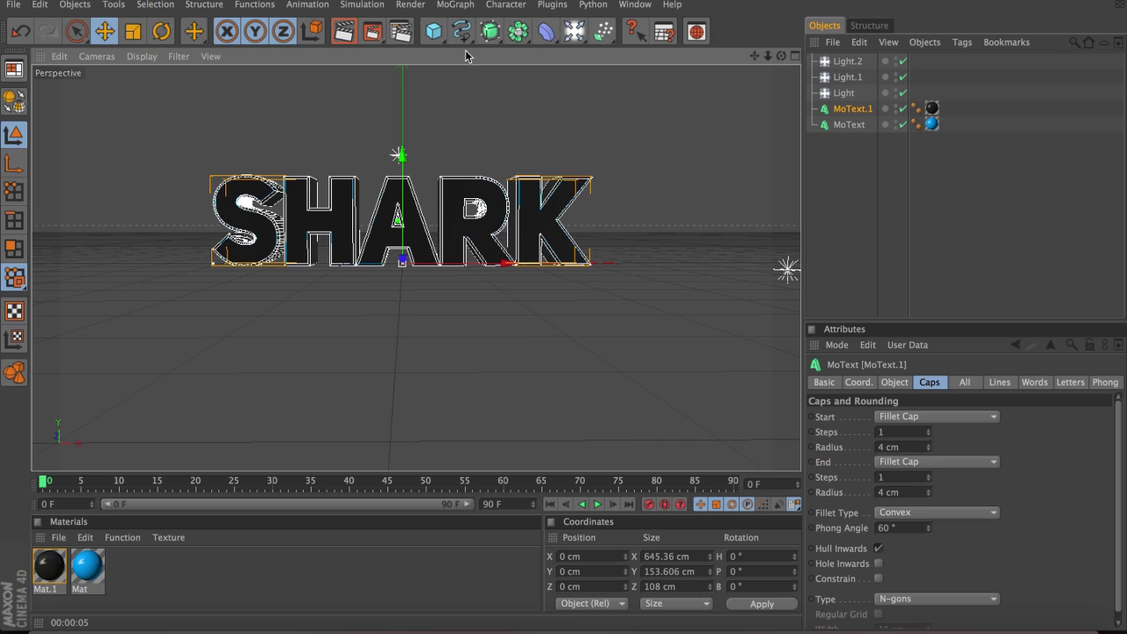
{"action": "left_click", "coordinate": [345, 31]}
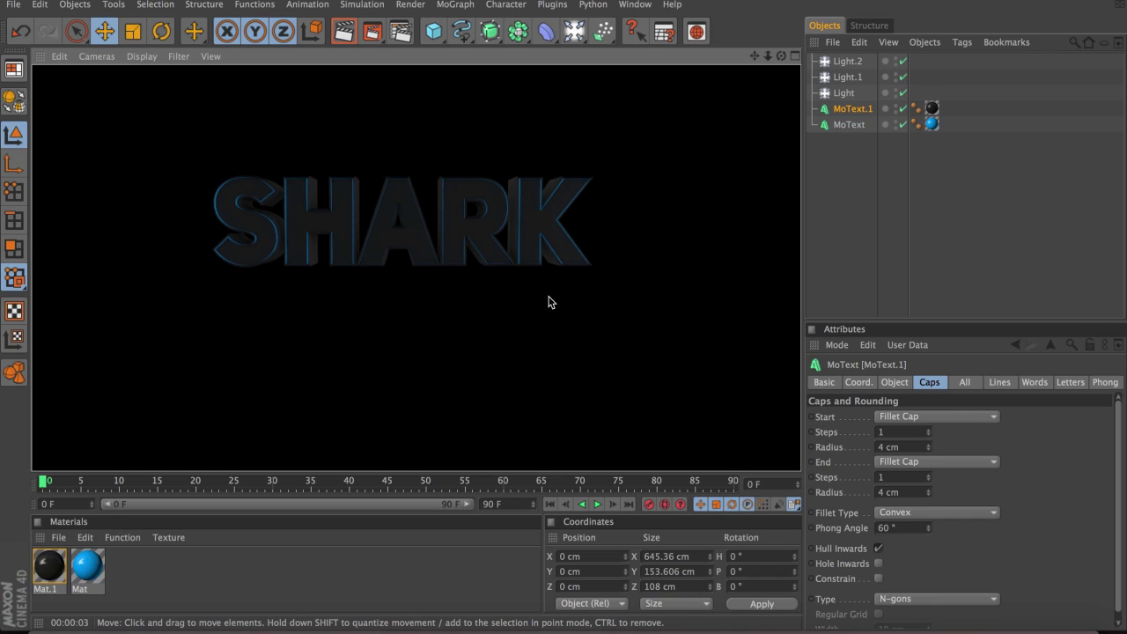
Frame the Shark text centred and larger in the perspective view and render it to the Picture Viewer
{"action": "left_click_drag", "start_coordinate": [755, 56], "coordinate": [751, 56]}
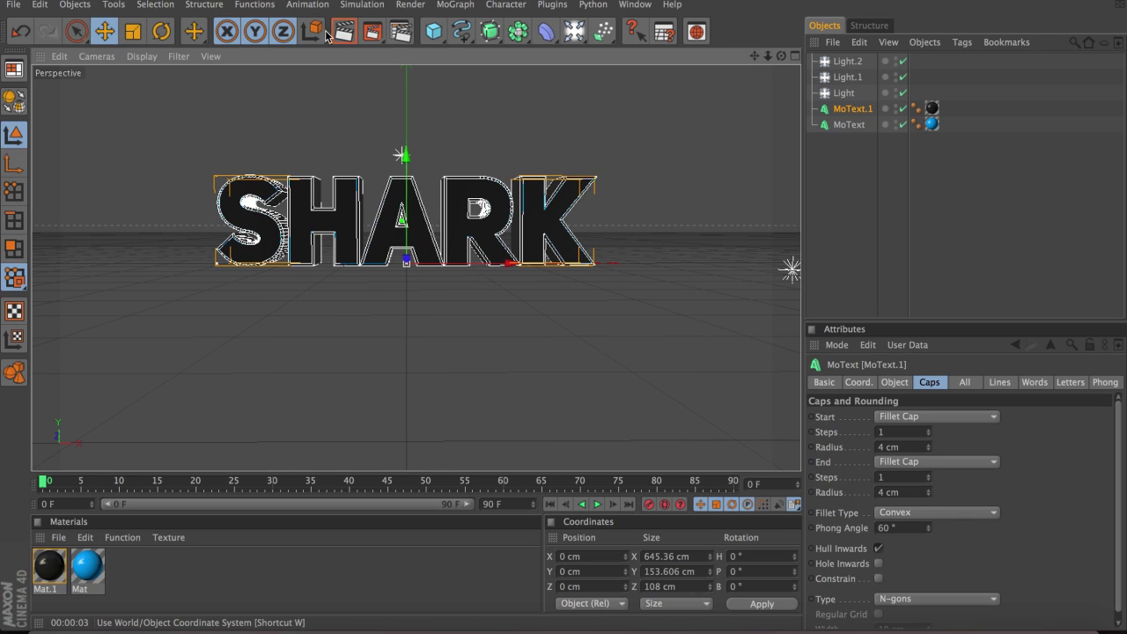
{"action": "scroll", "coordinate": [420, 141], "scroll_direction": "up", "scroll_amount": 2}
{"action": "left_click_drag", "start_coordinate": [755, 55], "coordinate": [755, 78]}
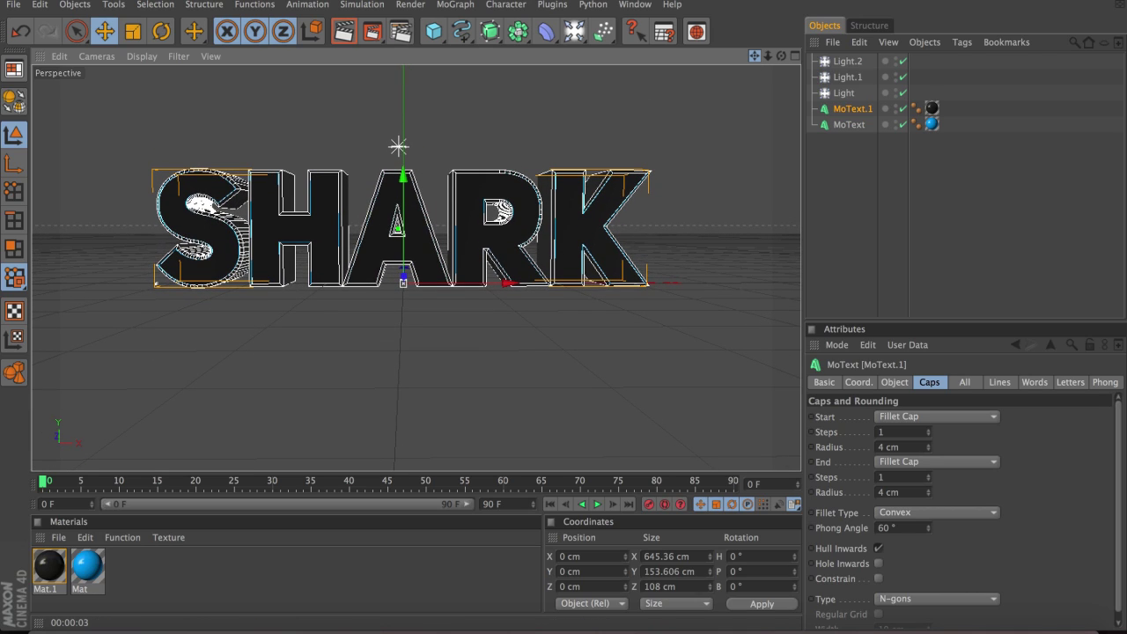
{"action": "left_click", "coordinate": [371, 35]}
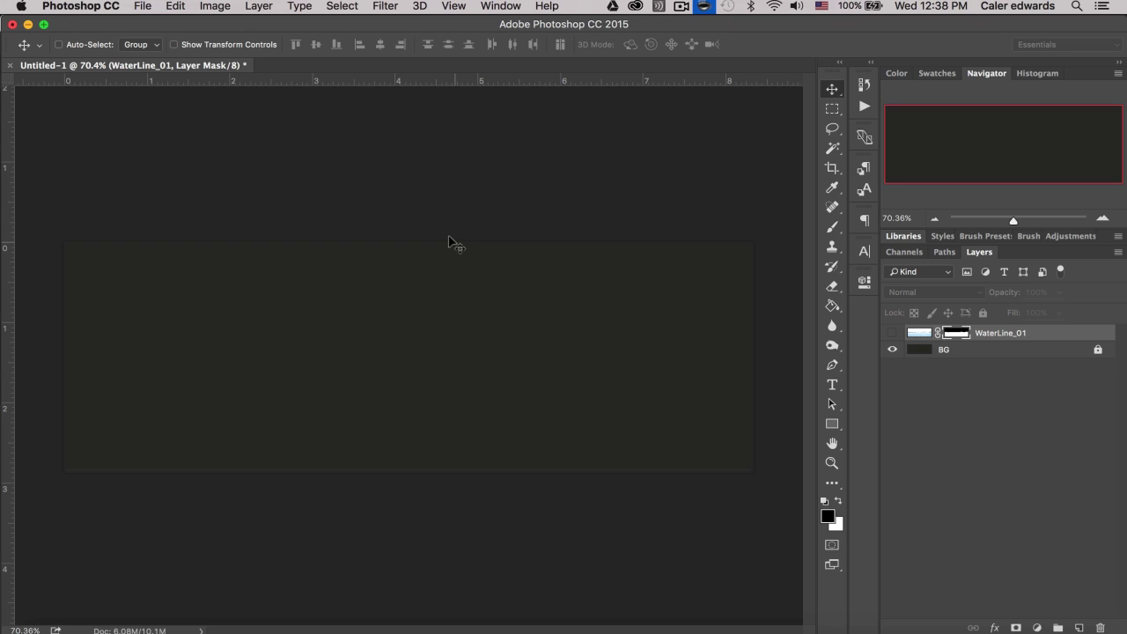
In Photoshop, place WaterLine_01.jpg from the UnderWaterBanner folder into the banner document and rasterize its layer
{"action": "left_click", "coordinate": [46, 627]}
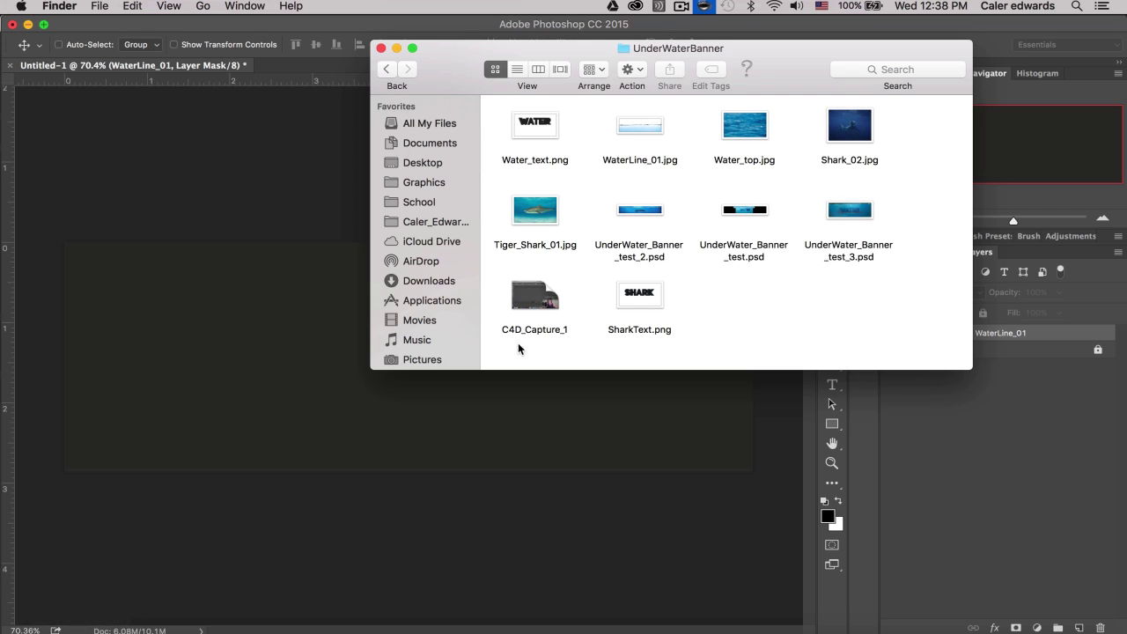
{"action": "left_click_drag", "start_coordinate": [640, 126], "coordinate": [190, 325]}
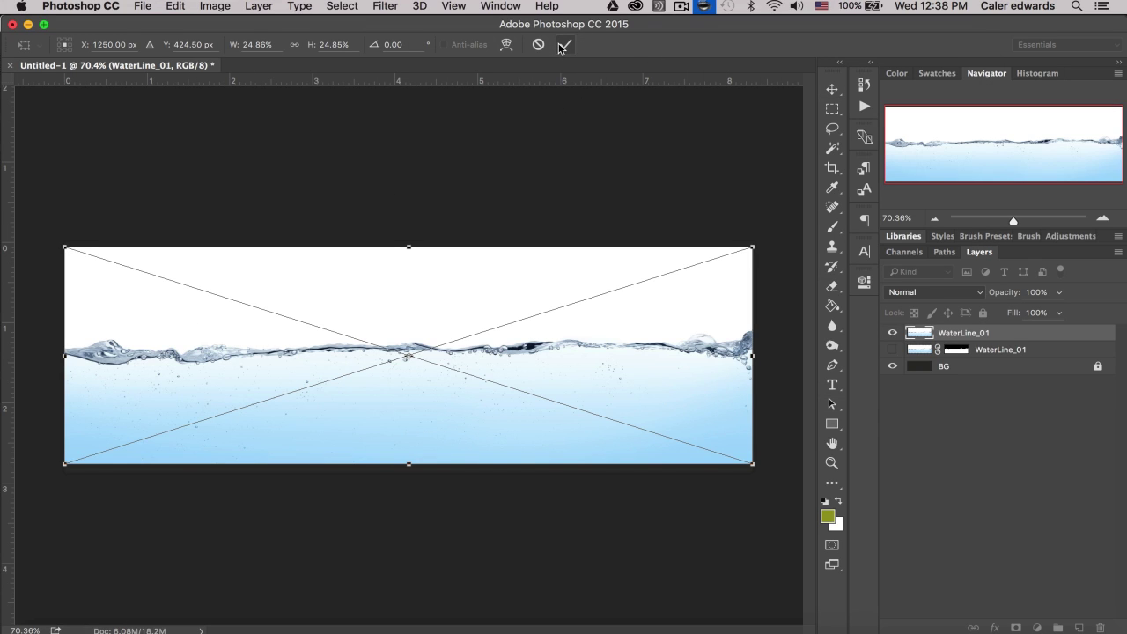
{"action": "left_click", "coordinate": [565, 43]}
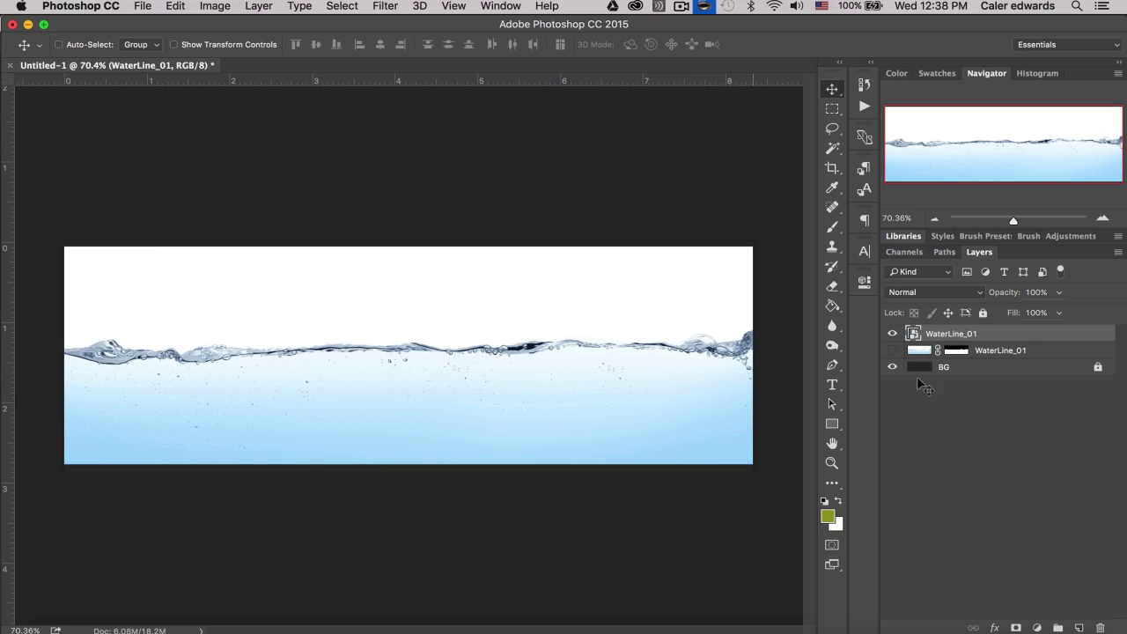
{"action": "right_click", "coordinate": [987, 330]}
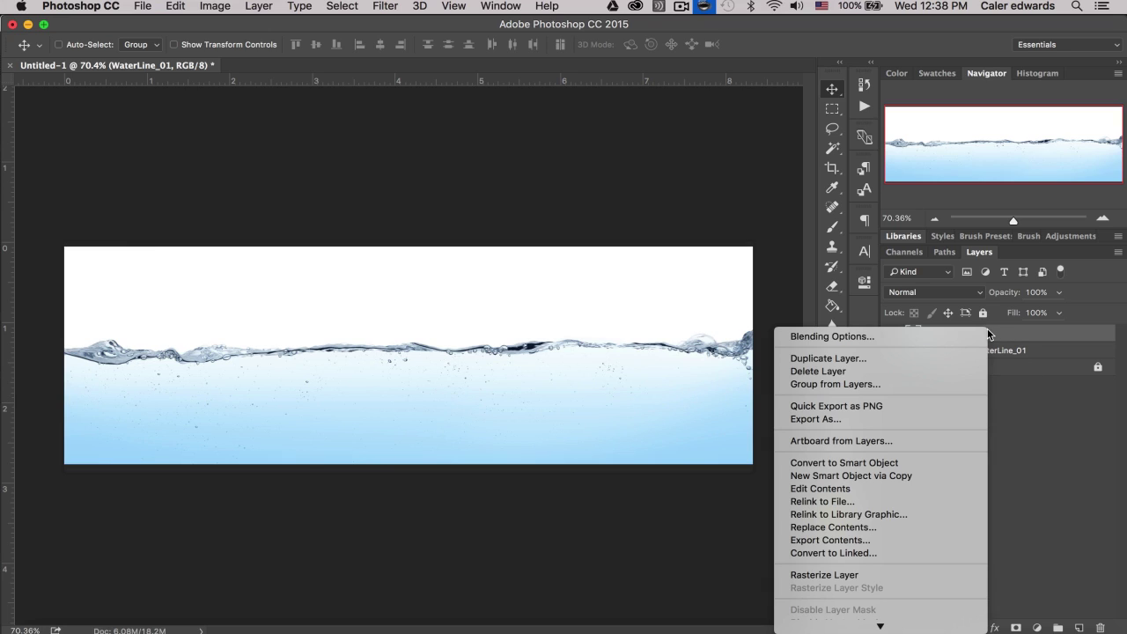
{"action": "left_click", "coordinate": [822, 574]}
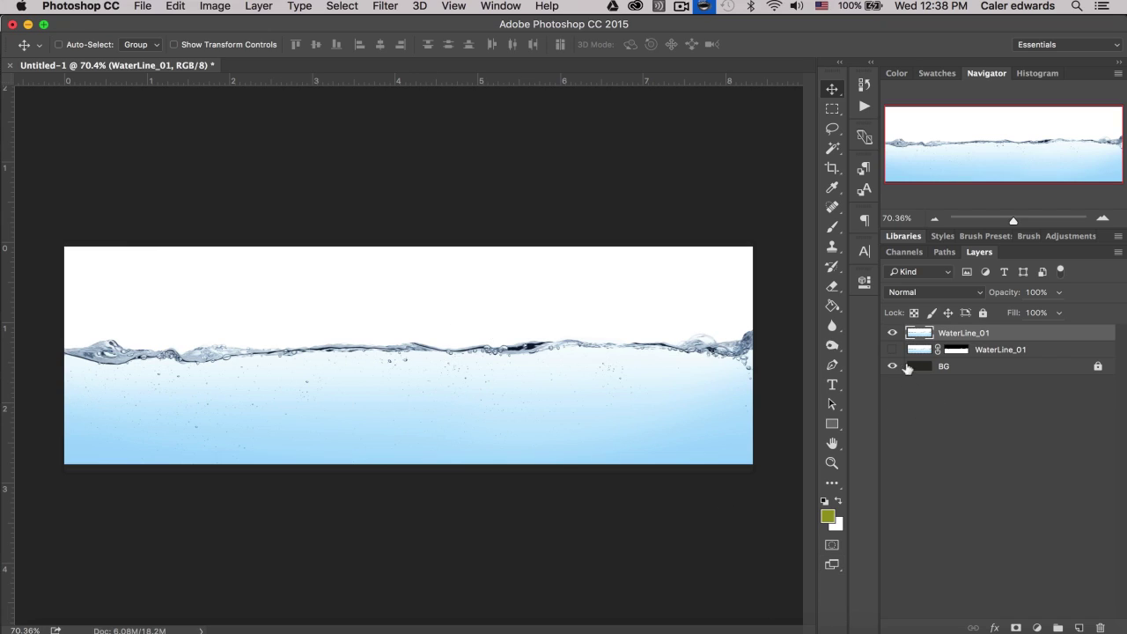
Hide the newly placed WaterLine_01 layer and sample the BG layer's dark color, 2c2c29, as the foreground color
{"action": "left_click", "coordinate": [892, 334]}
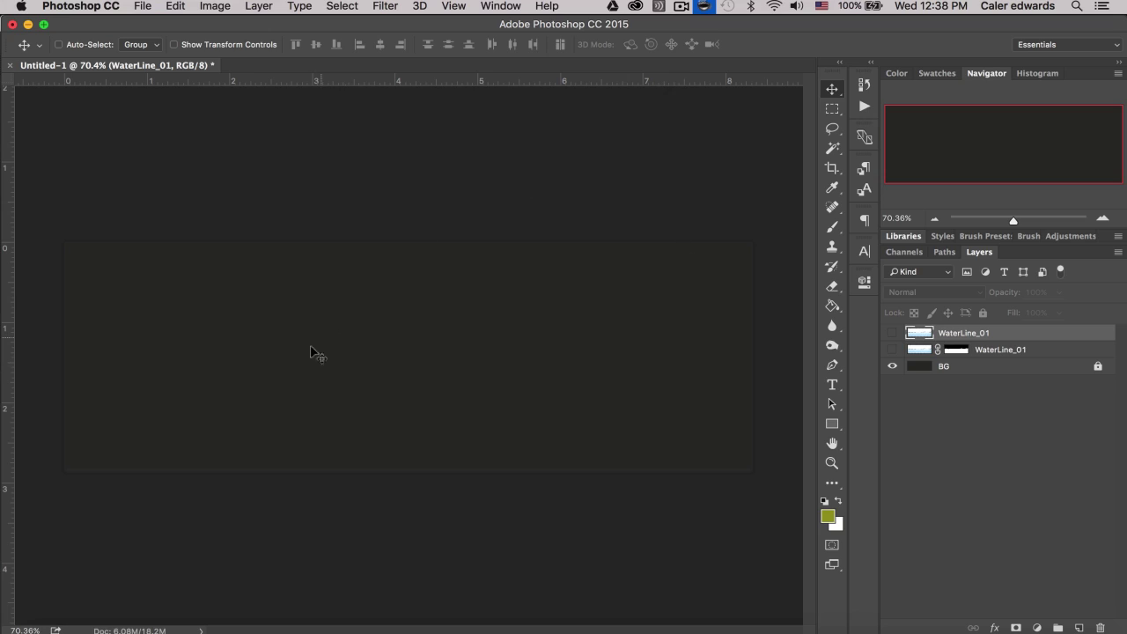
{"action": "left_click", "coordinate": [916, 367]}
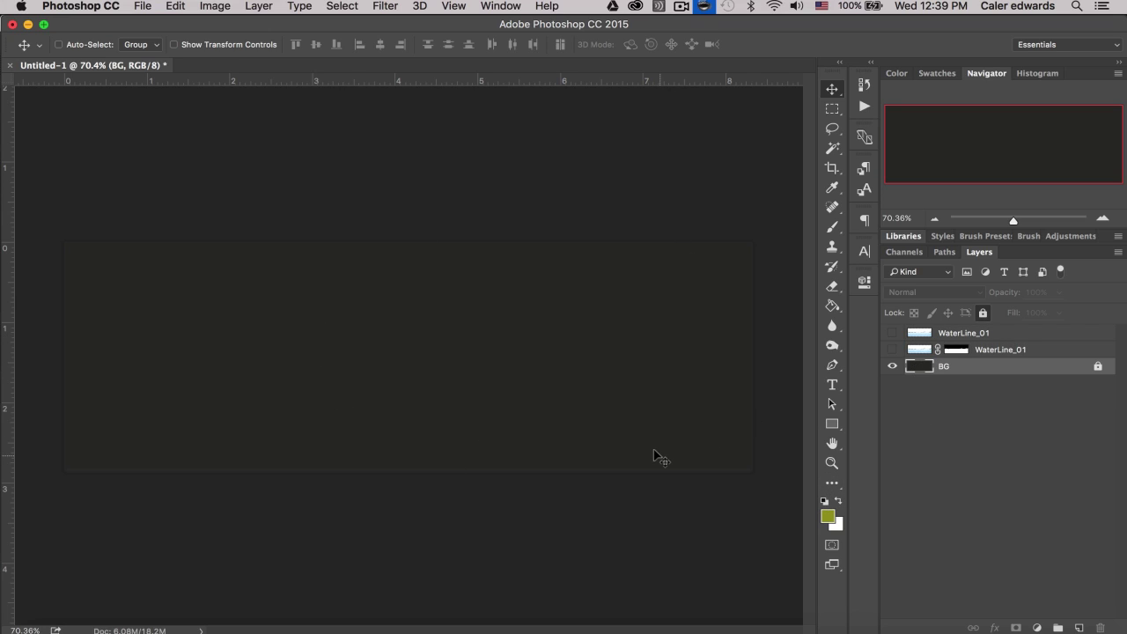
{"action": "key", "text": "i"}
{"action": "key", "text": "v"}
{"action": "left_click", "coordinate": [826, 516]}
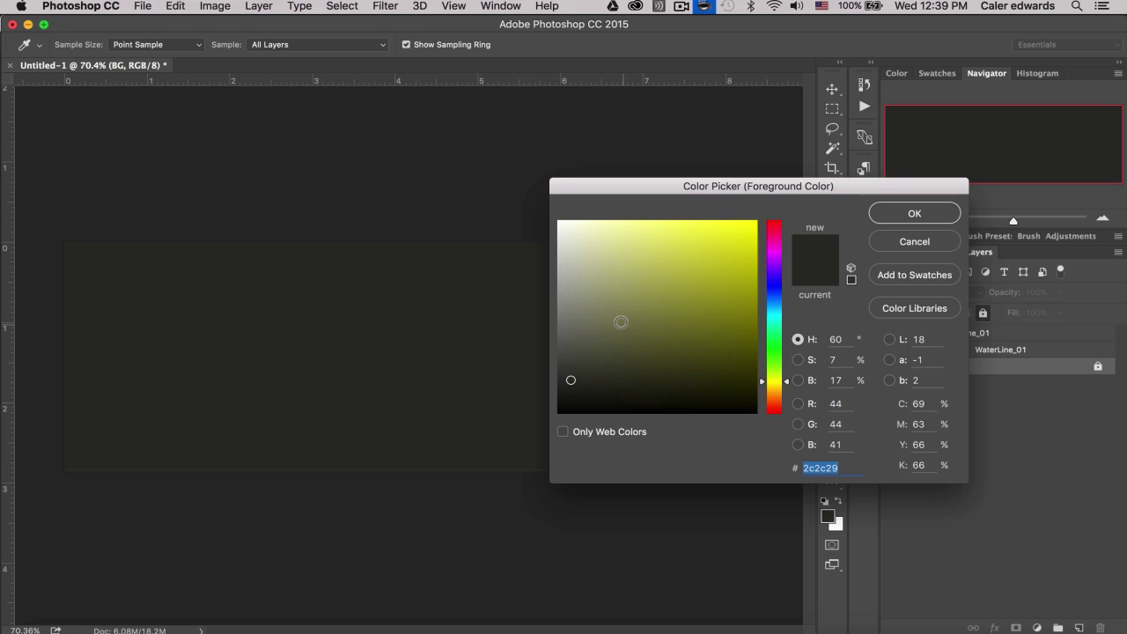
{"action": "left_click", "coordinate": [915, 214]}
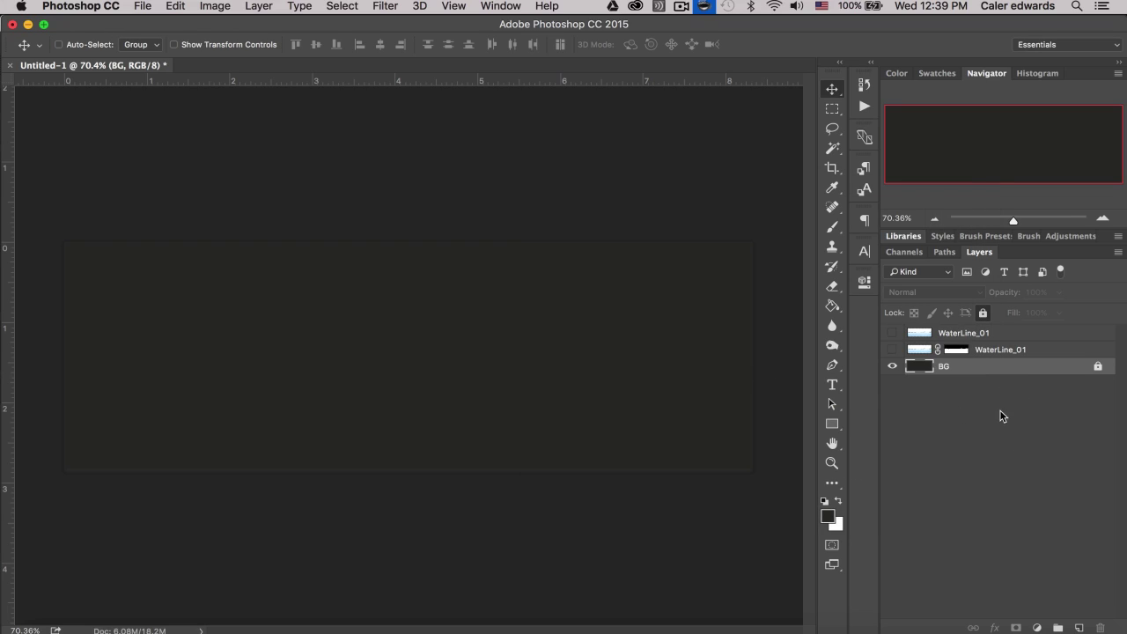
Compare the unmasked and masked WaterLine_01 layers over BG and examine the masked water edge up close
{"action": "left_click", "coordinate": [891, 333]}
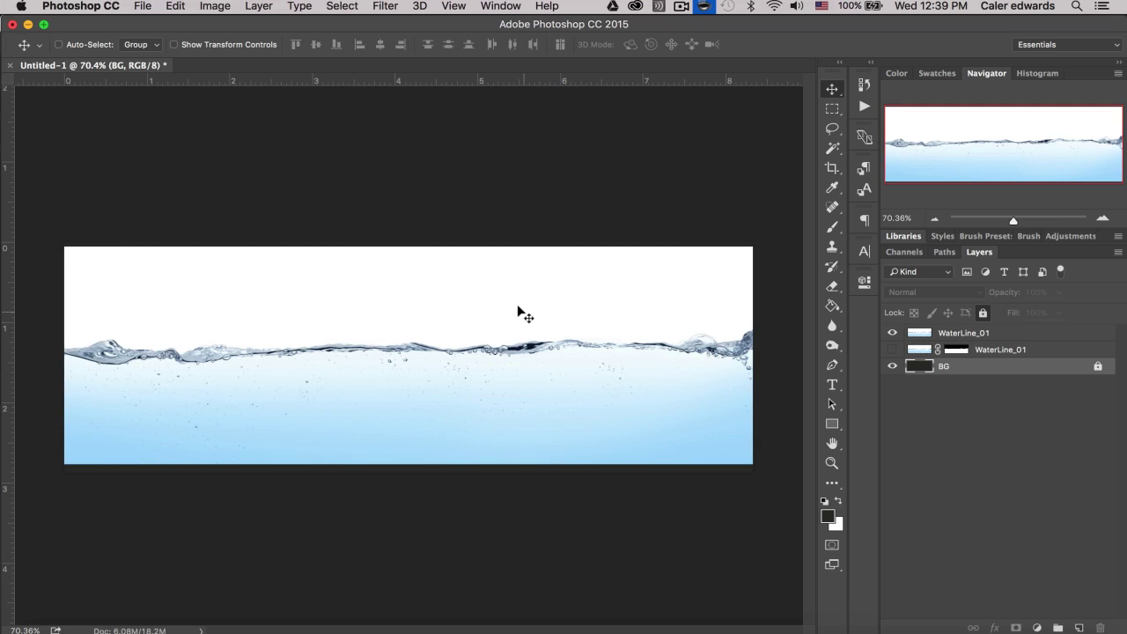
{"action": "left_click", "coordinate": [892, 349]}
{"action": "left_click", "coordinate": [892, 333]}
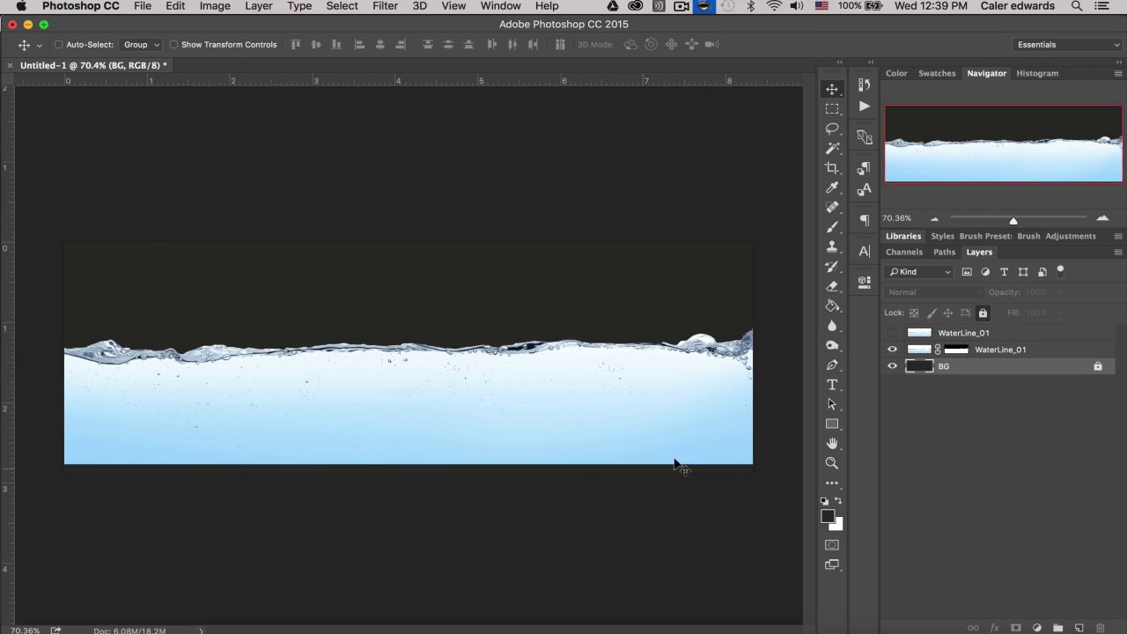
{"action": "scroll", "coordinate": [359, 377], "scroll_direction": "up", "scroll_amount": 2}
{"action": "scroll", "coordinate": [358, 377], "scroll_direction": "up", "scroll_amount": 2}
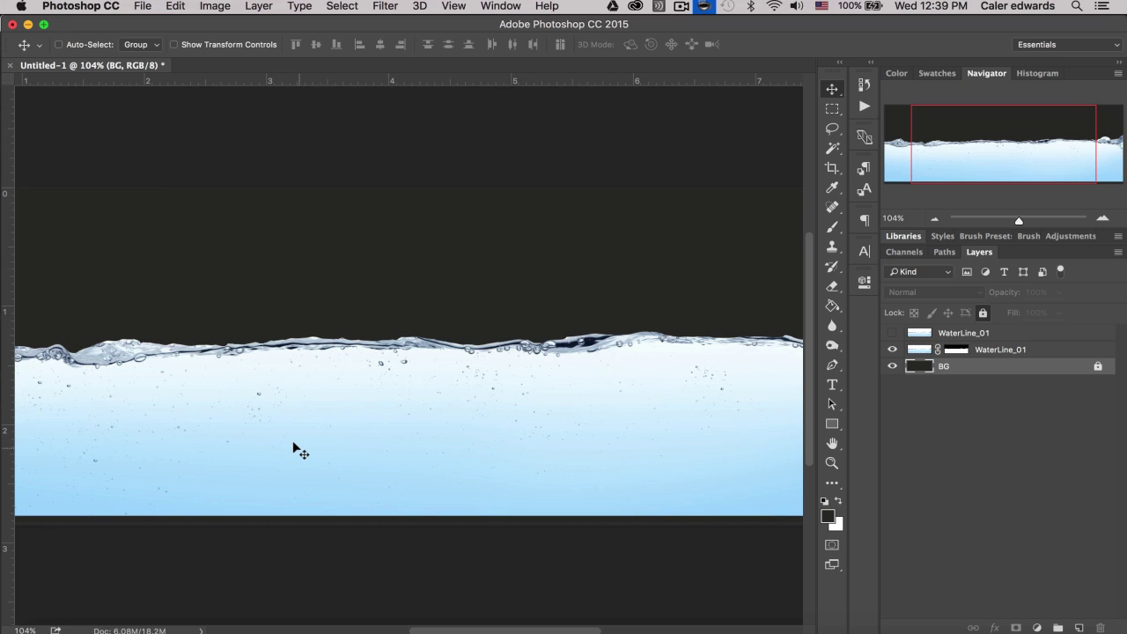
{"action": "scroll", "coordinate": [414, 467], "scroll_direction": "up", "scroll_amount": 3}
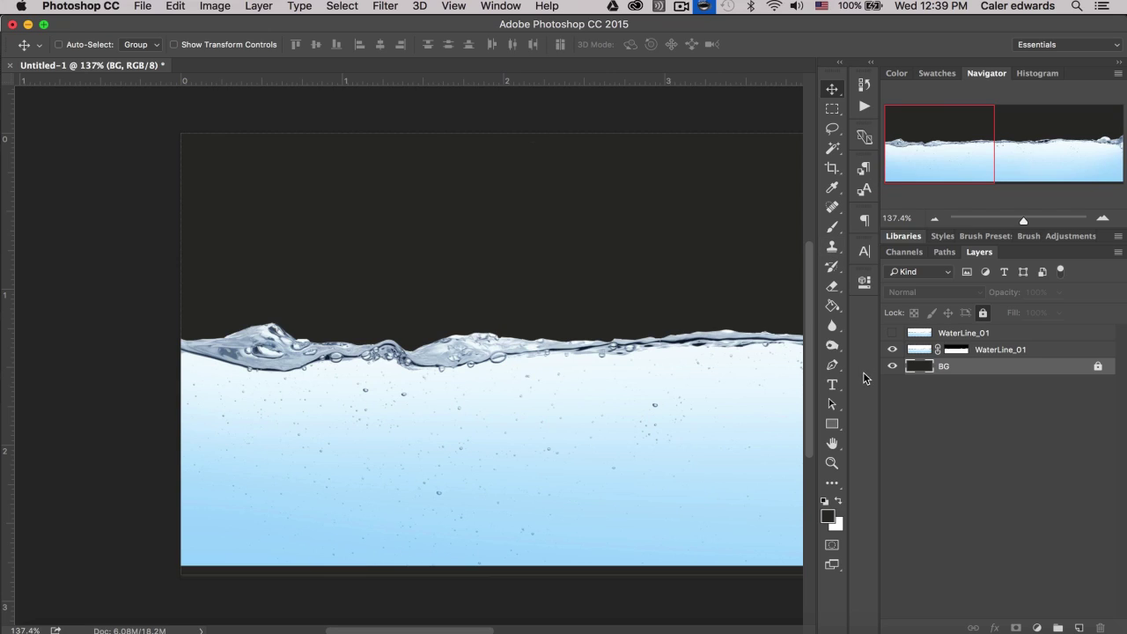
Show the unmasked WaterLine_01 layer in place of the masked one and add a layer mask to it
{"action": "left_click", "coordinate": [893, 333]}
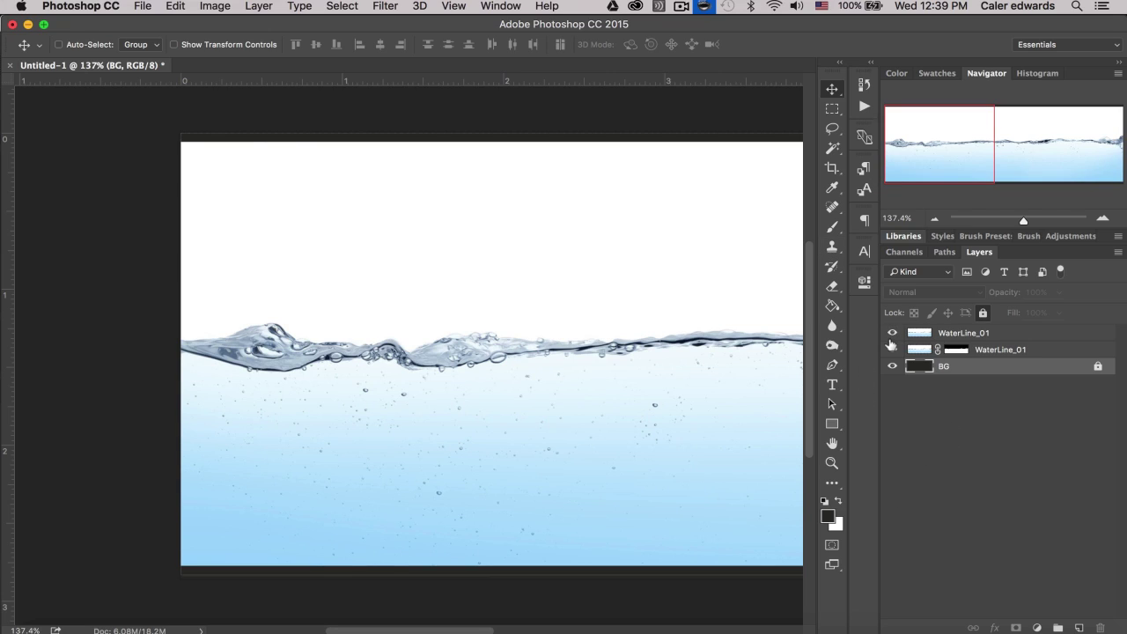
{"action": "left_click", "coordinate": [943, 334]}
{"action": "scroll", "coordinate": [475, 415], "scroll_direction": "right", "scroll_amount": 3}
{"action": "scroll", "coordinate": [476, 416], "scroll_direction": "down", "scroll_amount": 2}
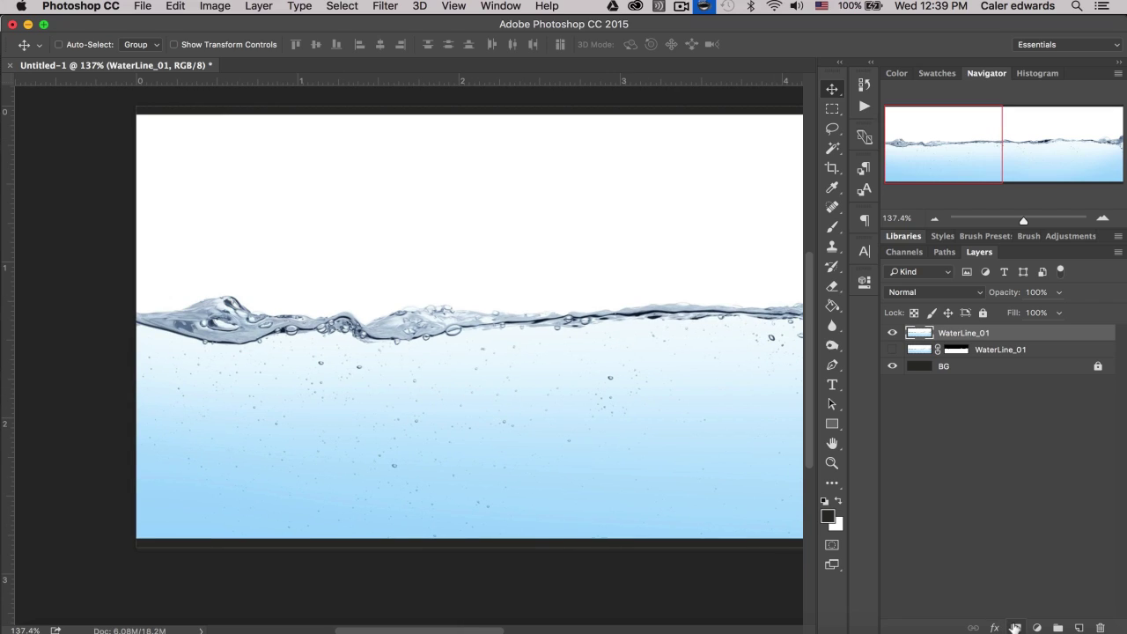
{"action": "left_click", "coordinate": [1015, 627]}
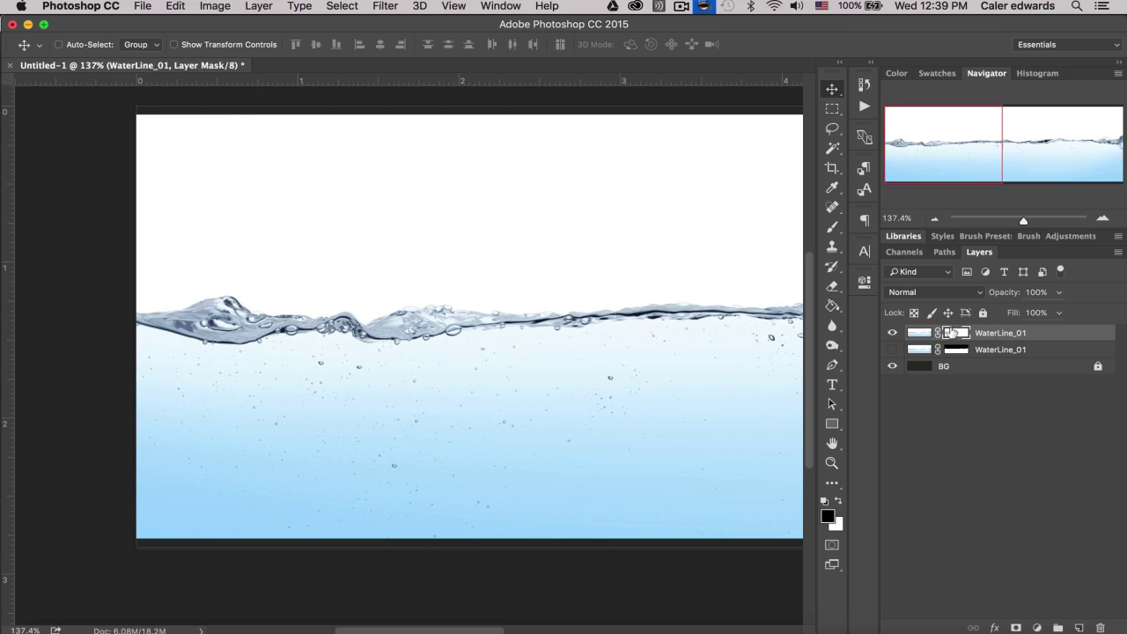
Brush a black stroke across the waterline on the mask, paint part of it back in white, and undo both strokes
{"action": "key", "text": "b"}
{"action": "right_click", "coordinate": [518, 314]}
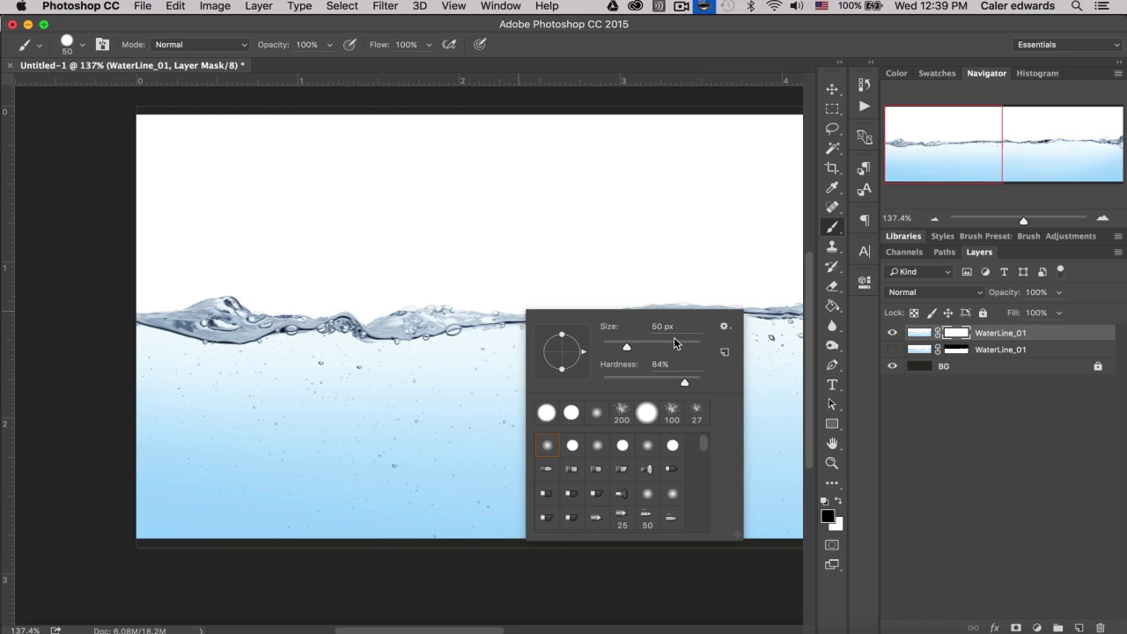
{"action": "left_click_drag", "start_coordinate": [447, 231], "coordinate": [406, 407]}
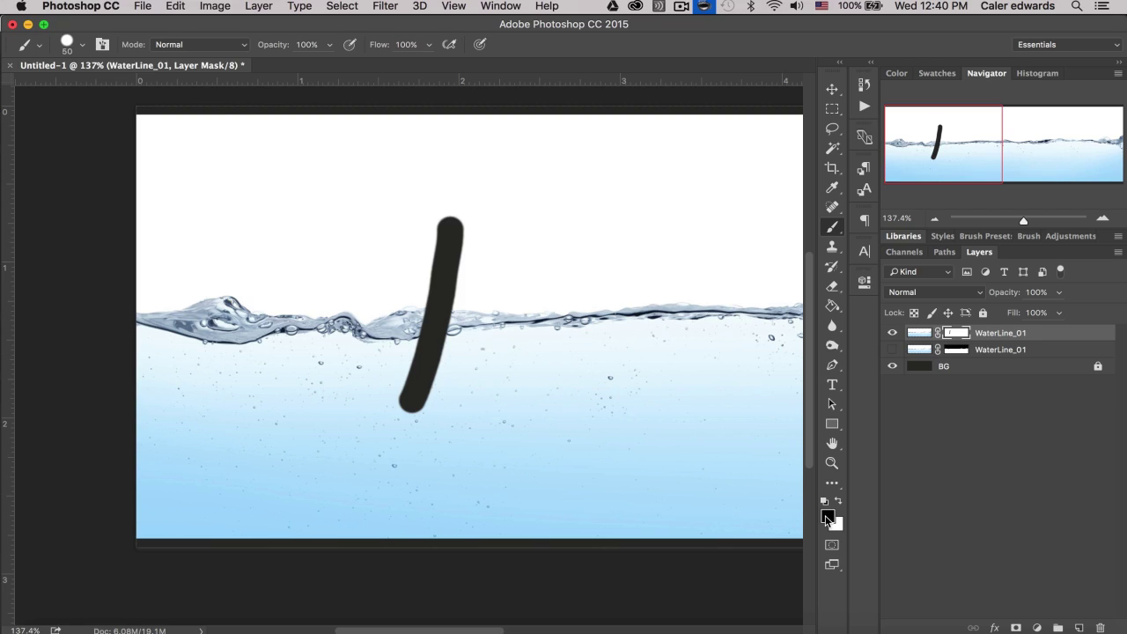
{"action": "key", "text": "x"}
{"action": "left_click_drag", "start_coordinate": [438, 260], "coordinate": [446, 329]}
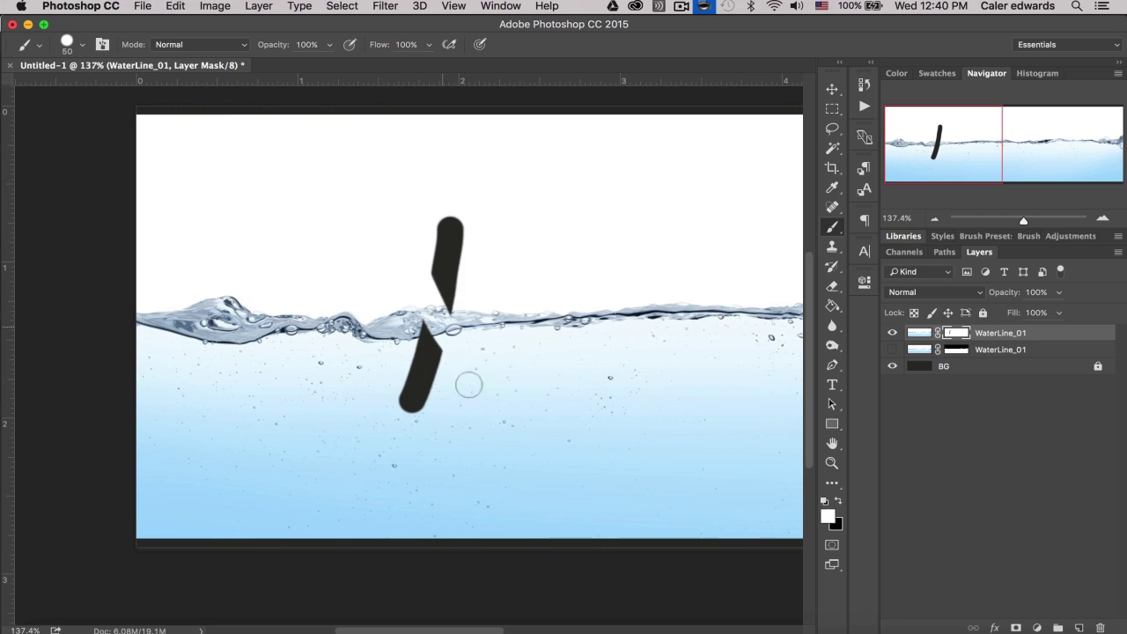
{"action": "key", "text": "super+z"}
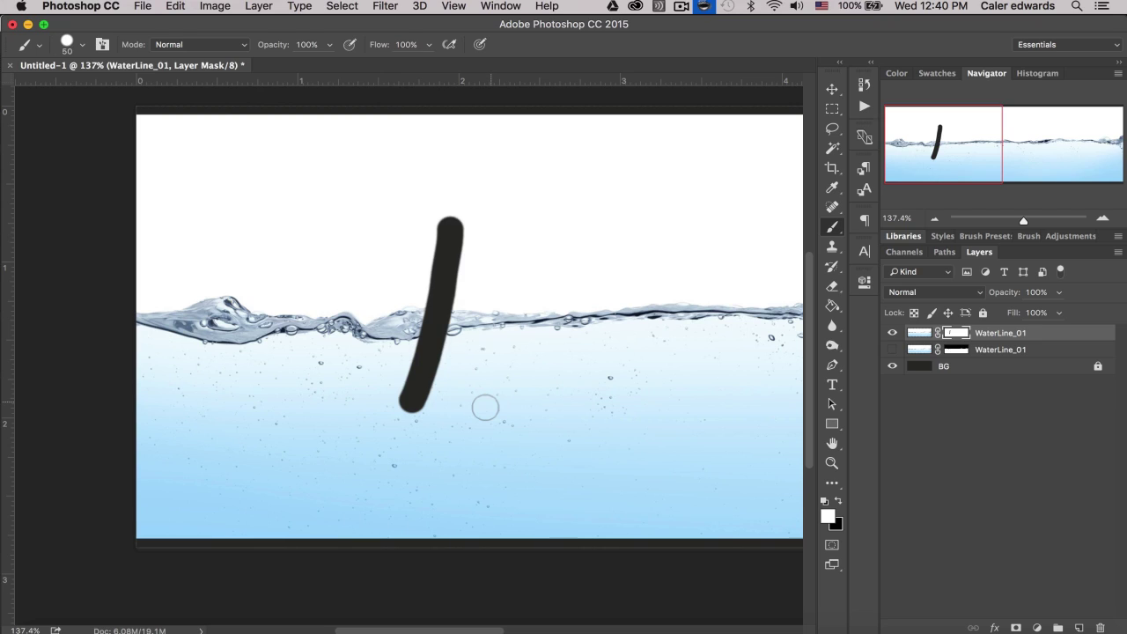
{"action": "key", "text": "alt+super+z"}
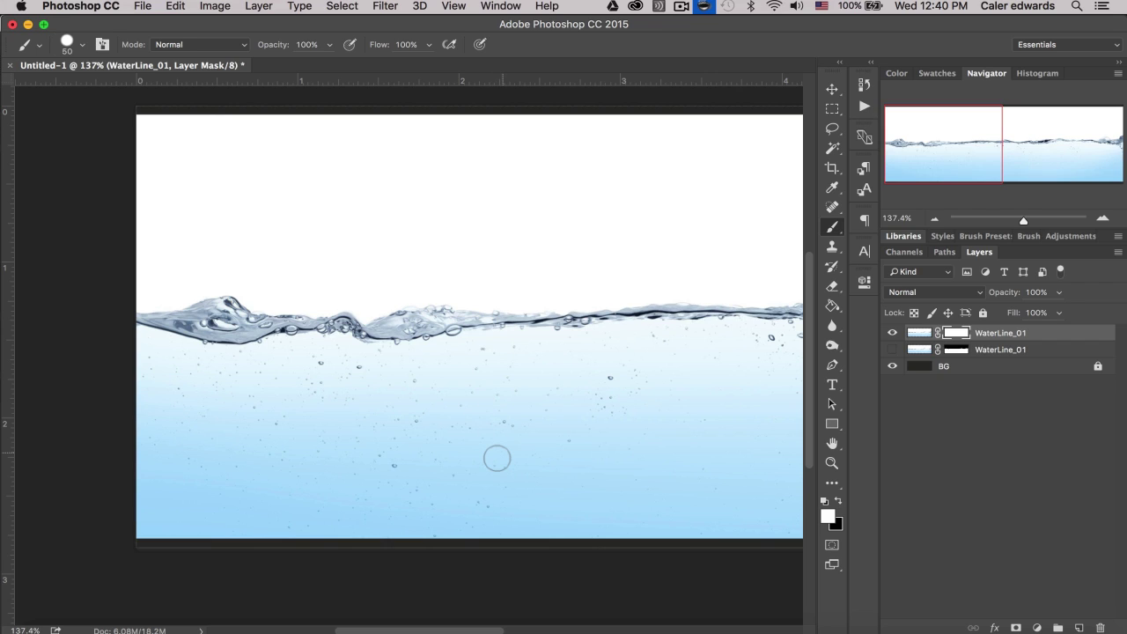
Show the finished masked WaterLine_01 layer again and delete the newly placed WaterLine_01 copy
{"action": "scroll", "coordinate": [377, 426], "scroll_direction": "left", "scroll_amount": 5}
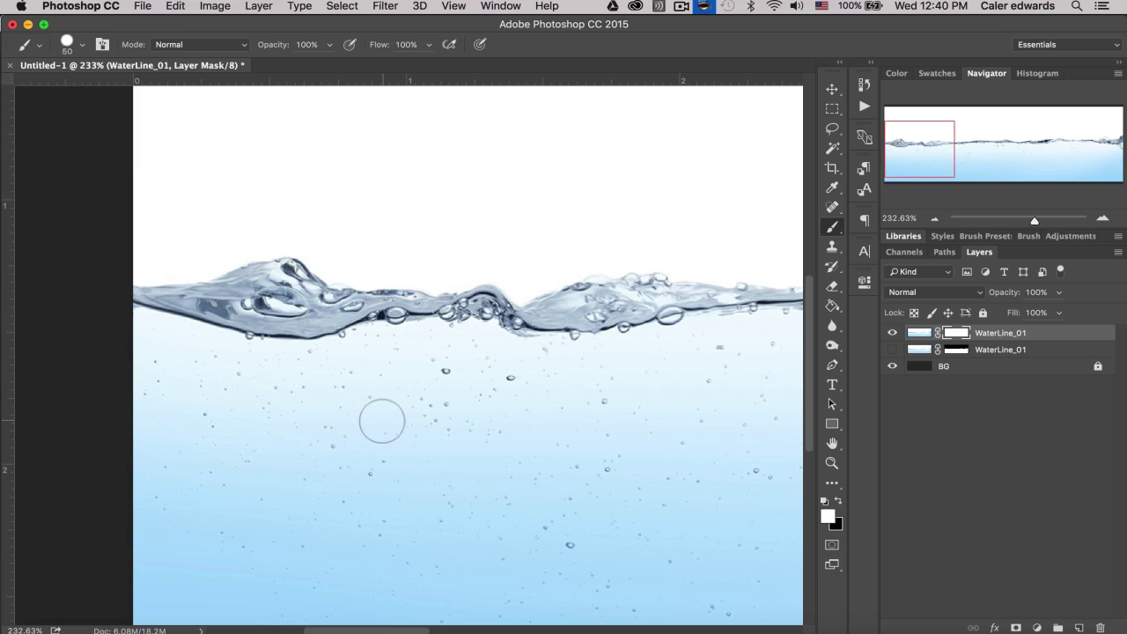
{"action": "left_click", "coordinate": [892, 333]}
{"action": "left_click", "coordinate": [892, 349]}
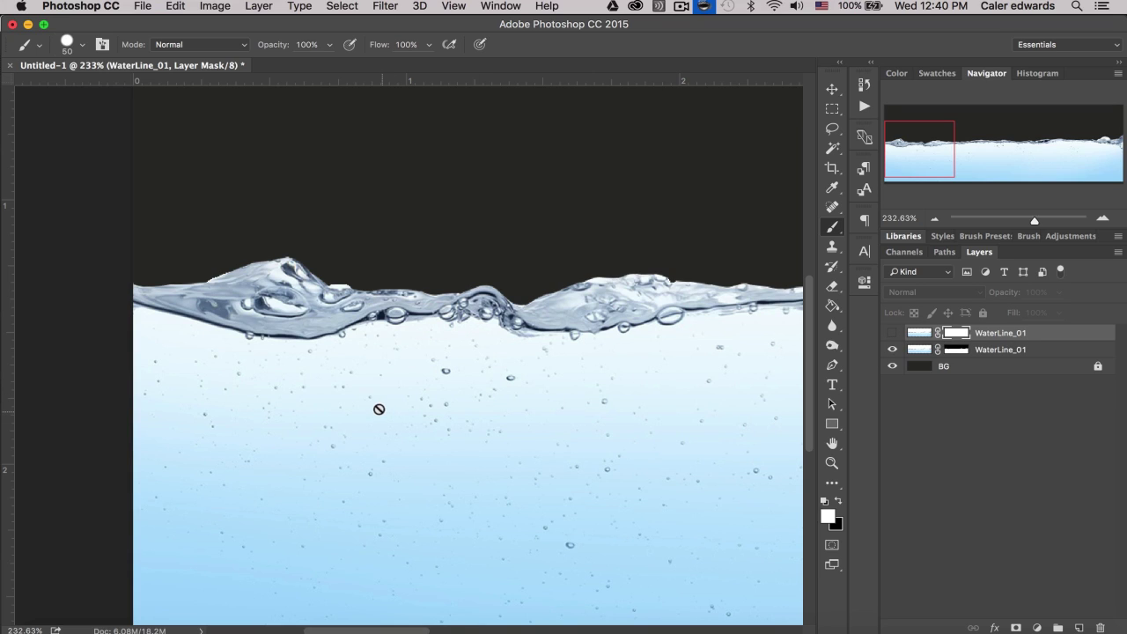
{"action": "scroll", "coordinate": [378, 408], "scroll_direction": "down", "scroll_amount": 3}
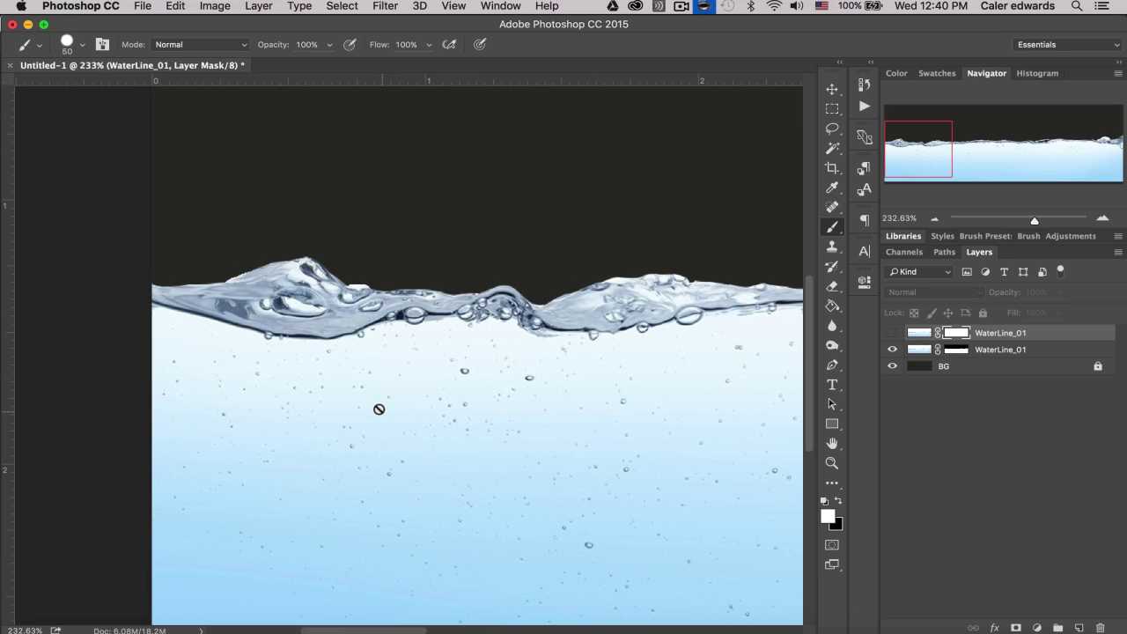
{"action": "left_click", "coordinate": [956, 349]}
{"action": "left_click_drag", "start_coordinate": [1004, 333], "coordinate": [1101, 627]}
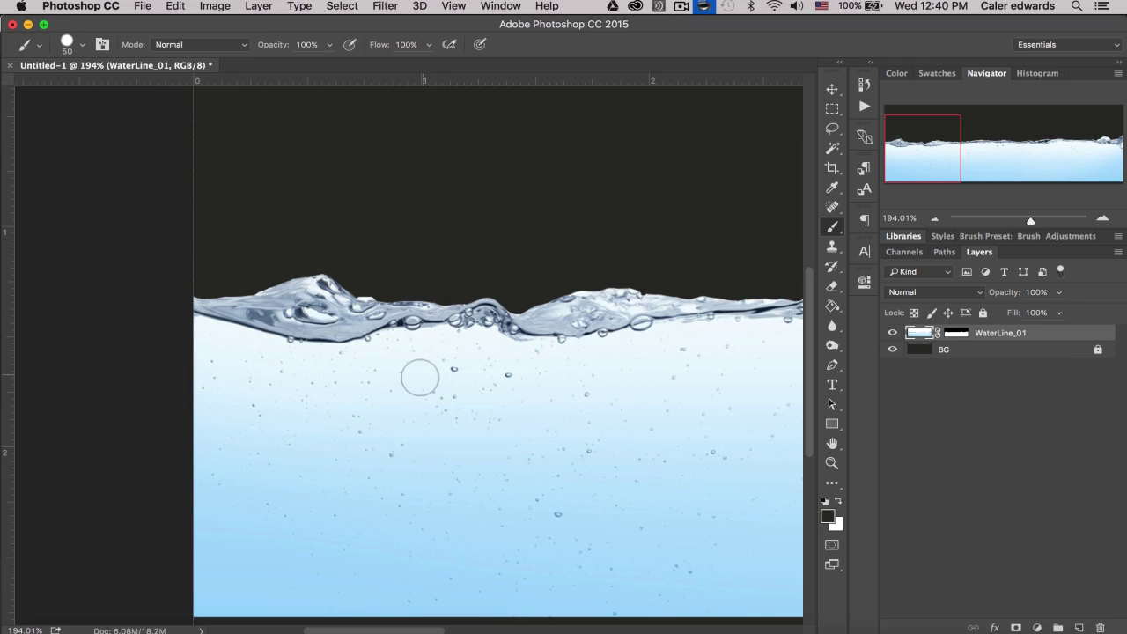
With the Magnetic Lasso, select the water below the surface line across the left part of the WaterLine_01 image
{"action": "key", "text": "v"}
{"action": "left_click_drag", "start_coordinate": [832, 128], "coordinate": [888, 156]}
{"action": "left_click", "coordinate": [944, 156]}
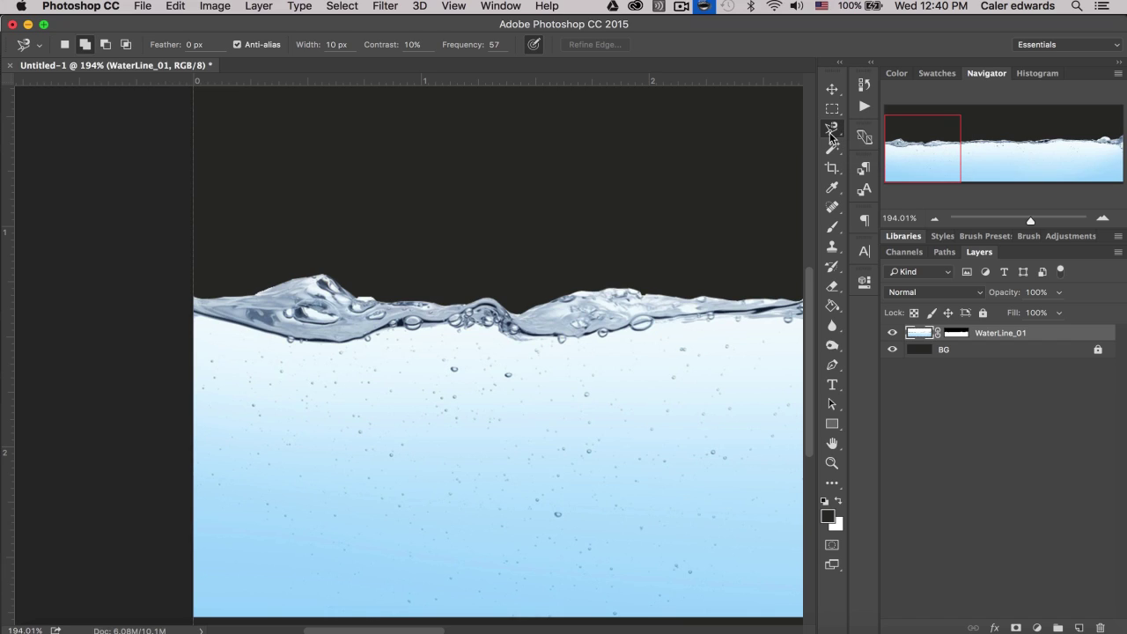
{"action": "mouse_move", "coordinate": [830, 134]}
{"action": "left_mouse_down"}
{"action": "mouse_move", "coordinate": [899, 162]}
{"action": "mouse_move", "coordinate": [897, 151]}
{"action": "left_mouse_up"}
{"action": "scroll", "coordinate": [234, 368], "scroll_direction": "up", "scroll_amount": 2}
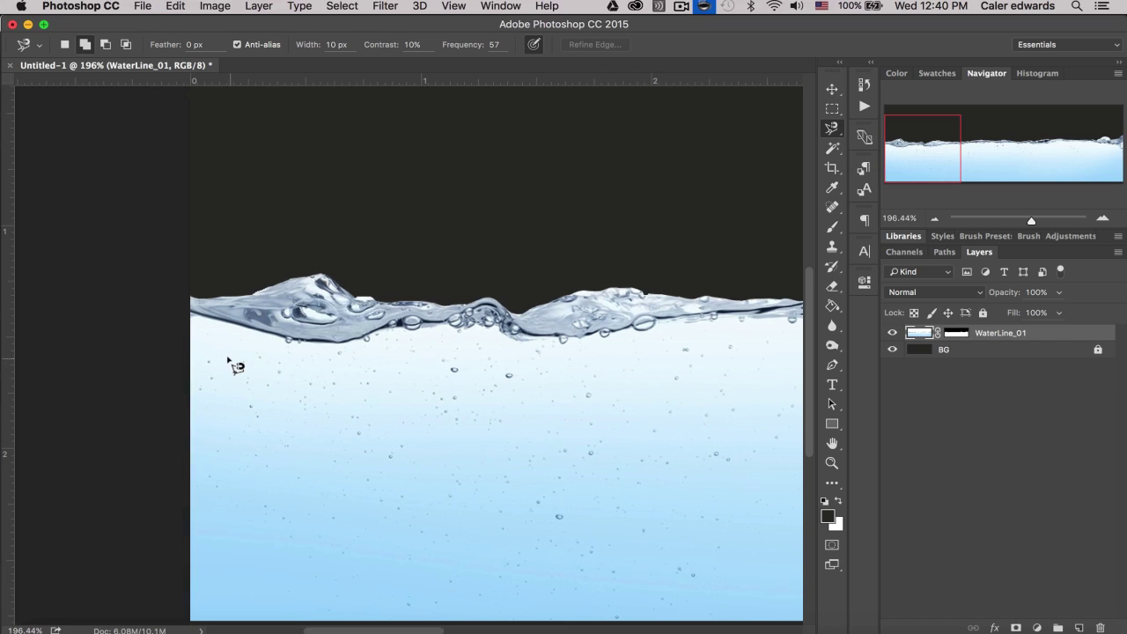
{"action": "left_click", "coordinate": [182, 313]}
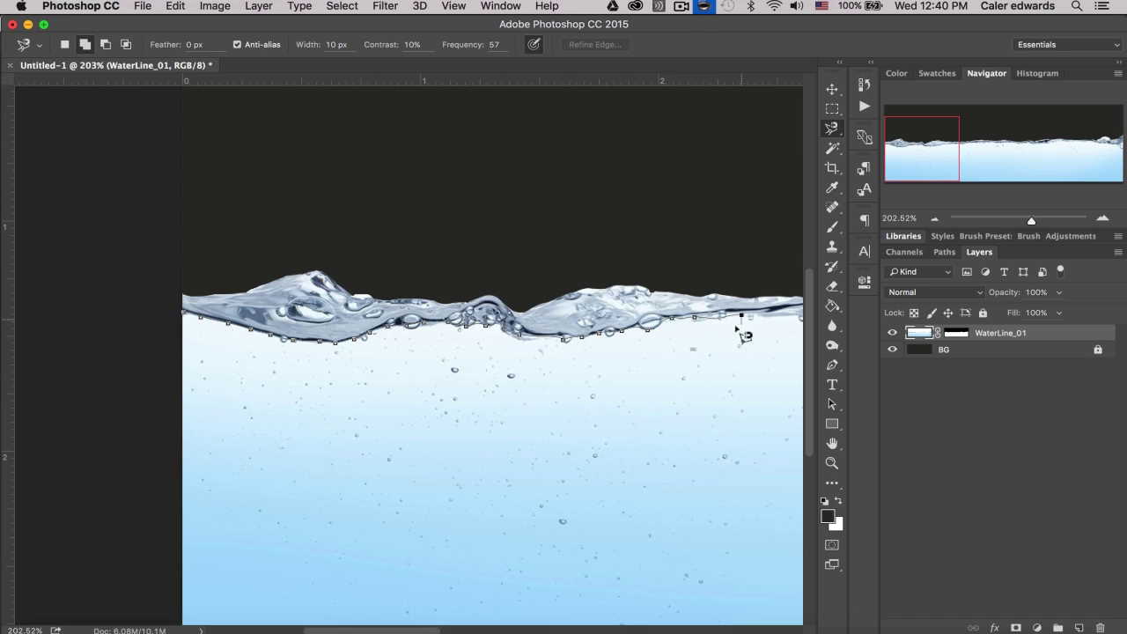
{"action": "left_click", "coordinate": [752, 602]}
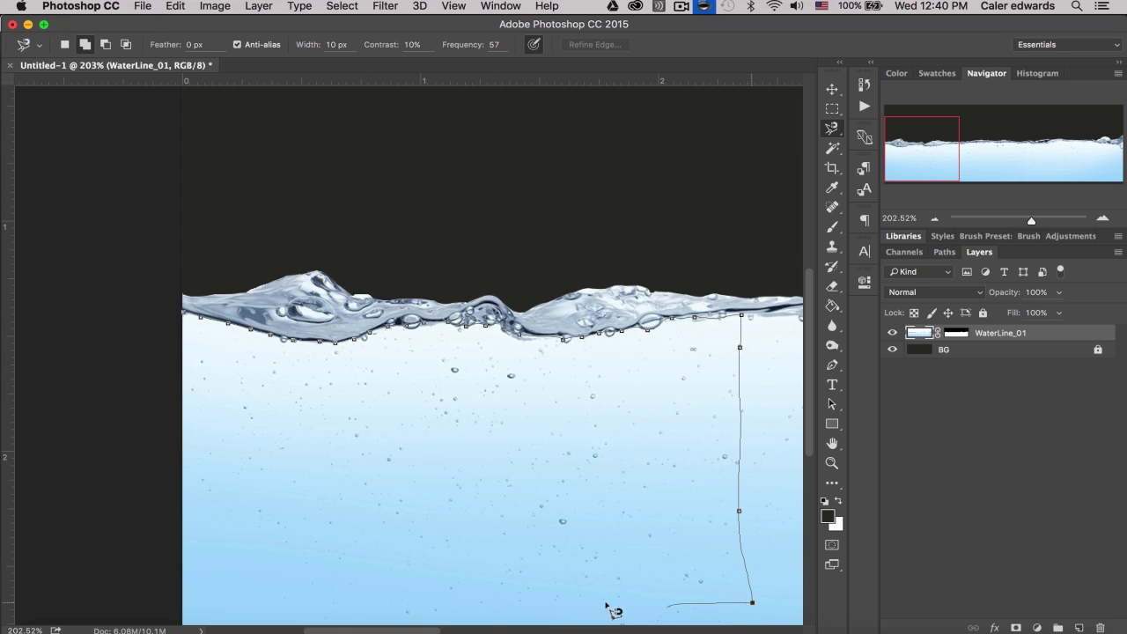
{"action": "left_click", "coordinate": [187, 601]}
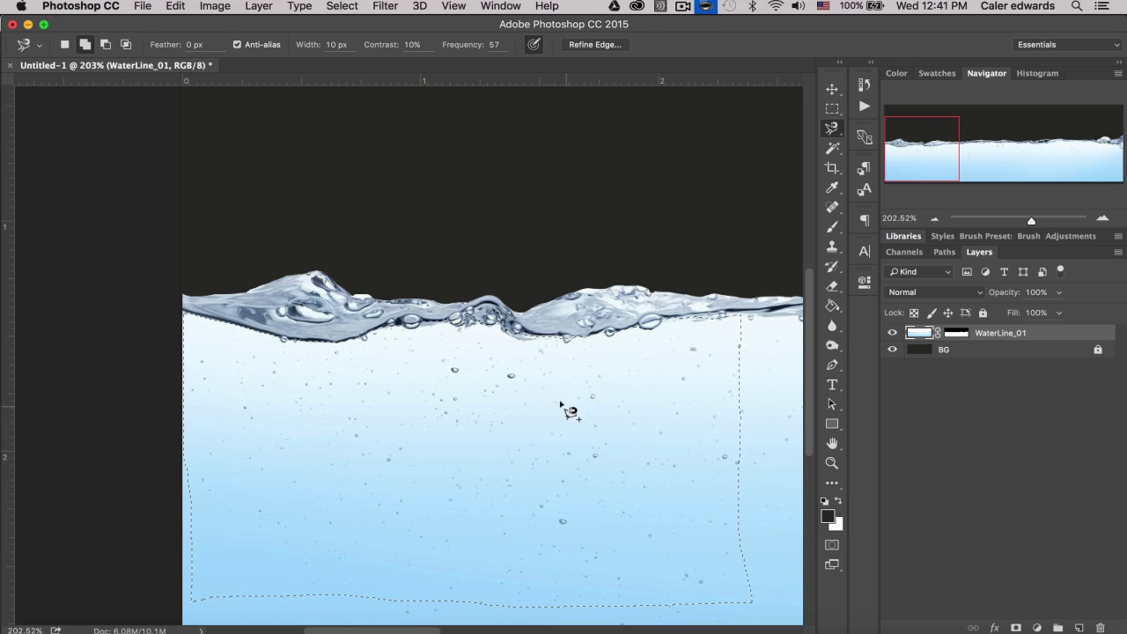
With the Magnetic Lasso, add the water below the surface line, from the selection's right end toward the image's middle, to the selection
{"action": "scroll", "coordinate": [569, 407], "scroll_direction": "right", "scroll_amount": 5}
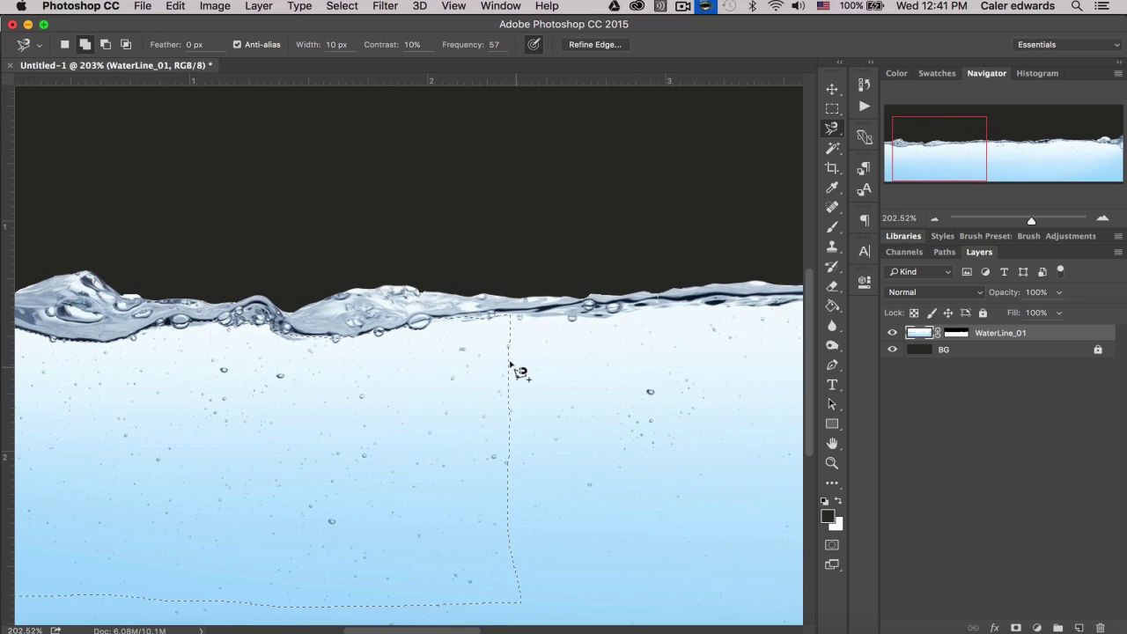
{"action": "scroll", "coordinate": [511, 364], "scroll_direction": "right", "scroll_amount": 8}
{"action": "scroll", "coordinate": [511, 363], "scroll_direction": "down", "scroll_amount": 1}
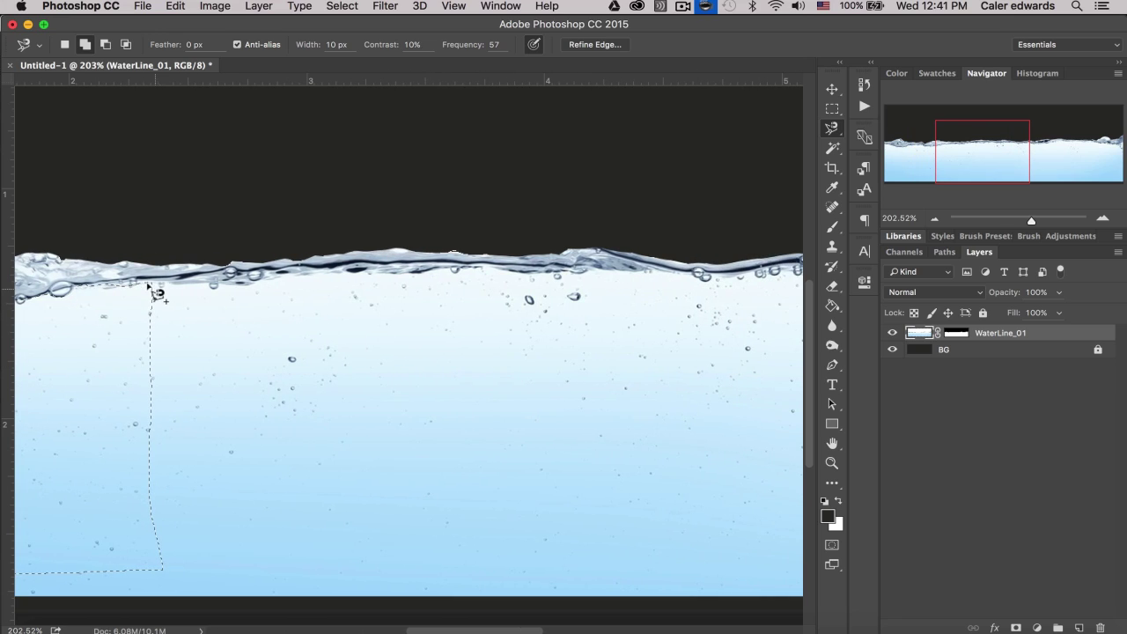
{"action": "left_click", "coordinate": [148, 280]}
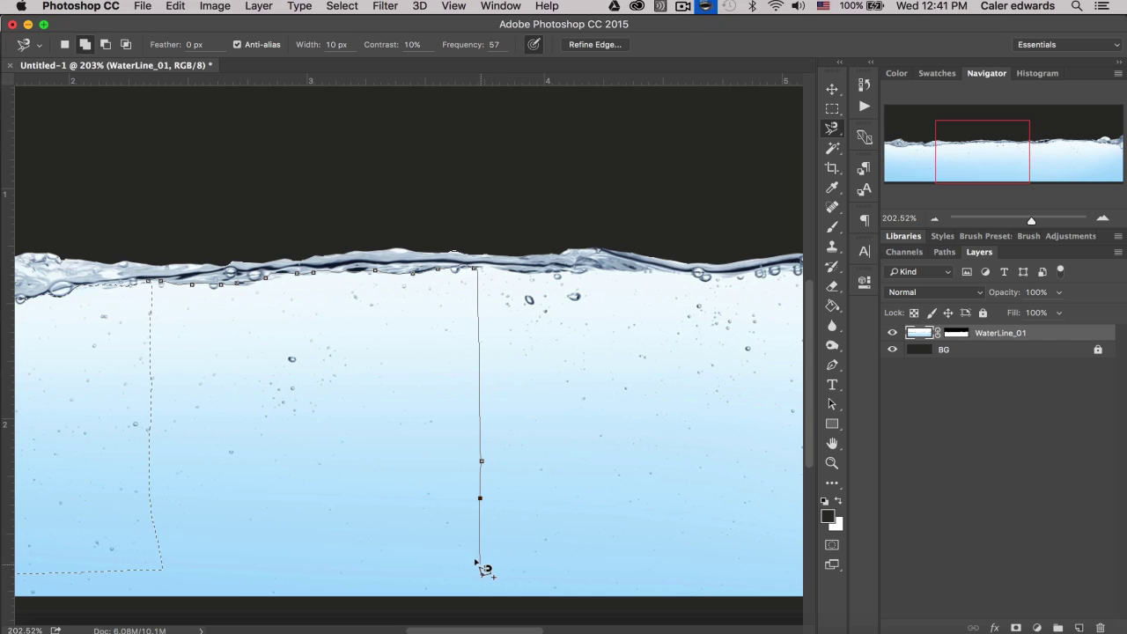
{"action": "double_click", "coordinate": [74, 539]}
{"action": "scroll", "coordinate": [304, 451], "scroll_direction": "left", "scroll_amount": 10}
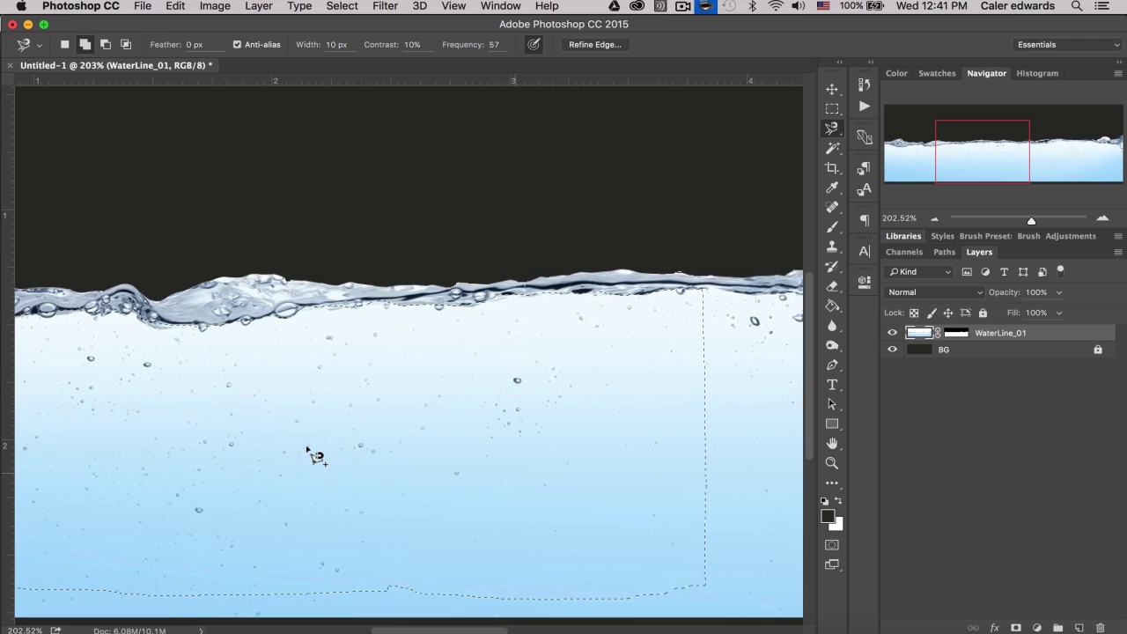
{"action": "key", "text": "super+minus"}
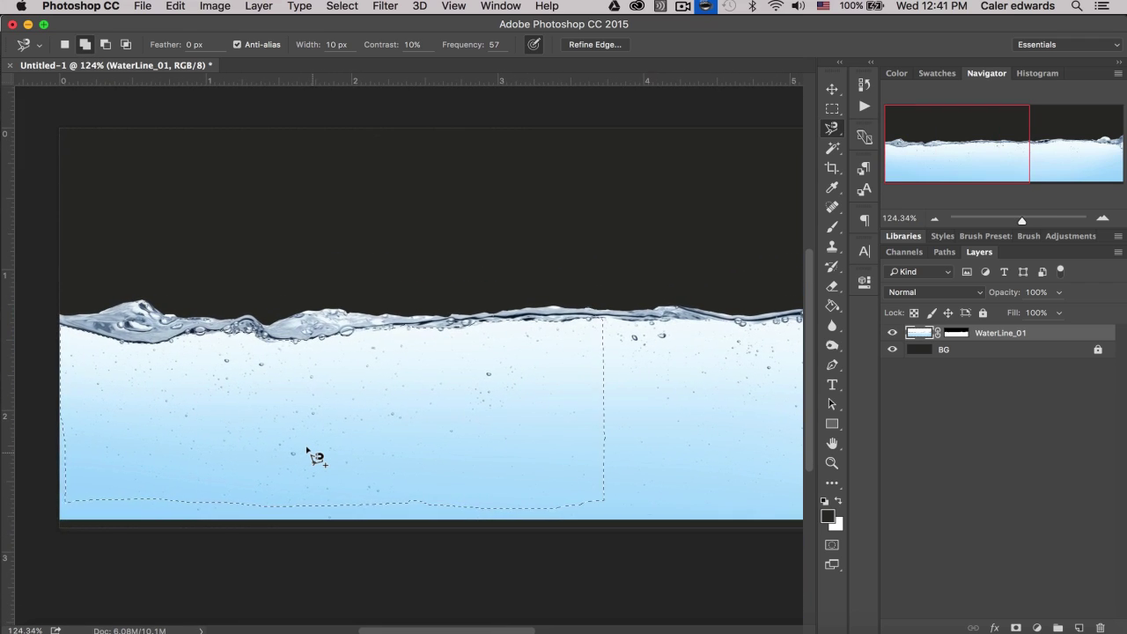
Extend the Magnetic Lasso selection along the underside of the waves through to the right edge of the image
{"action": "key", "text": "super+plus"}
{"action": "scroll", "coordinate": [308, 451], "scroll_direction": "right", "scroll_amount": 10}
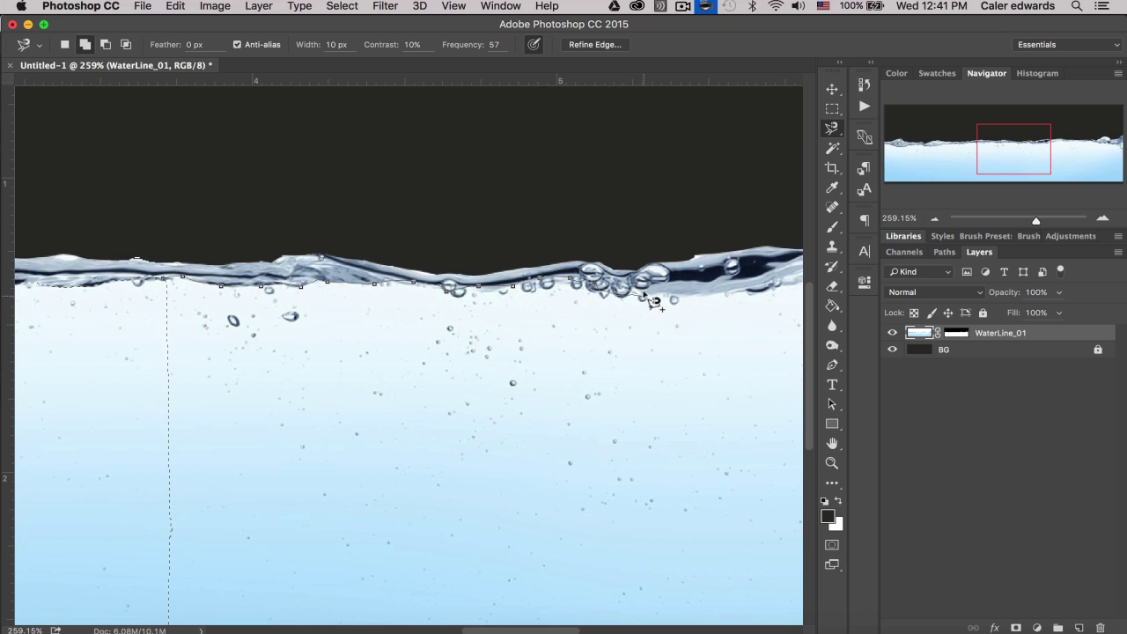
{"action": "left_click", "coordinate": [158, 276]}
{"action": "scroll", "coordinate": [159, 276], "scroll_direction": "right", "scroll_amount": 10}
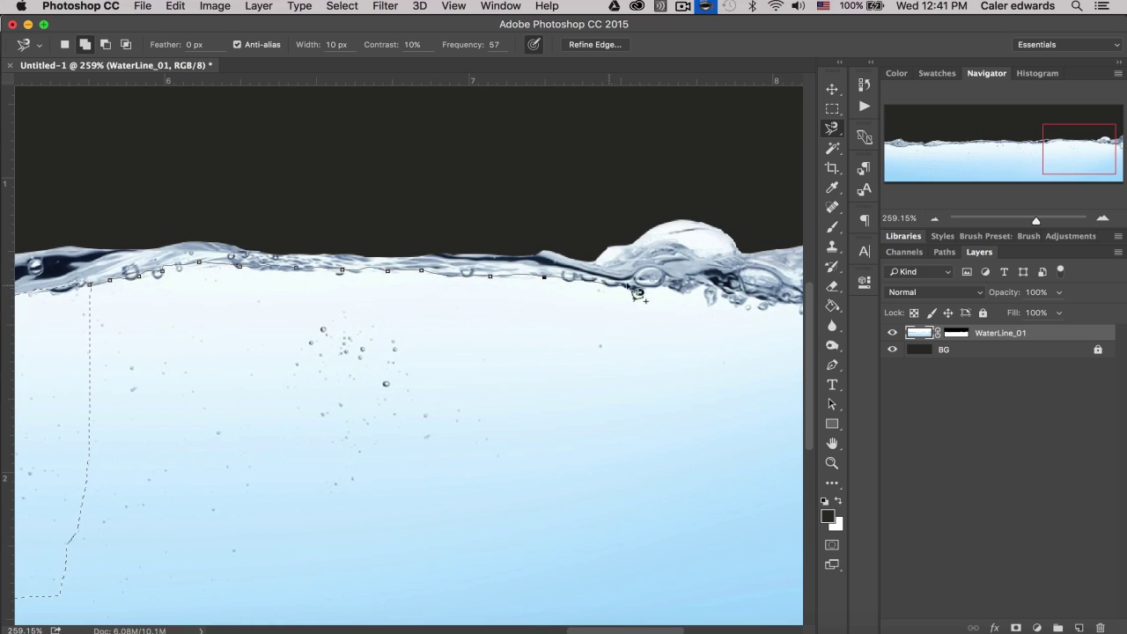
{"action": "left_click", "coordinate": [90, 285]}
{"action": "scroll", "coordinate": [534, 465], "scroll_direction": "right", "scroll_amount": 10}
{"action": "left_click", "coordinate": [371, 251]}
{"action": "double_click", "coordinate": [244, 452]}
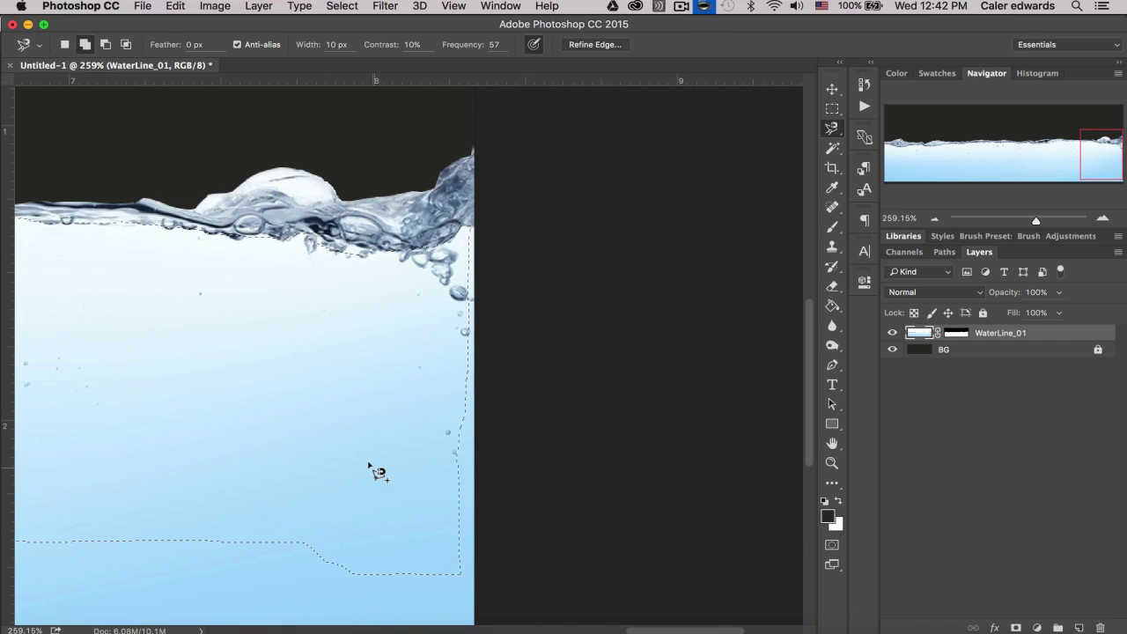
Switch to the plain Lasso, add a small patch over the left waves to the selection, and subtract it again
{"action": "scroll", "coordinate": [368, 486], "scroll_direction": "down", "scroll_amount": 5}
{"action": "scroll", "coordinate": [366, 485], "scroll_direction": "left", "scroll_amount": 6}
{"action": "scroll", "coordinate": [366, 486], "scroll_direction": "left", "scroll_amount": 2}
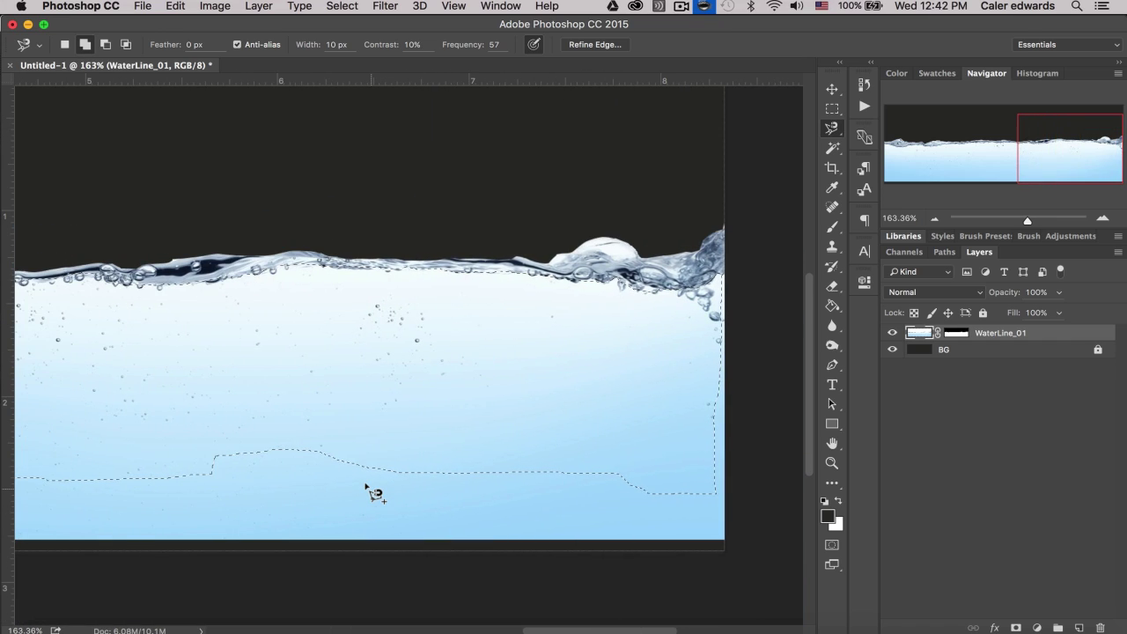
{"action": "scroll", "coordinate": [388, 372], "scroll_direction": "left", "scroll_amount": 15}
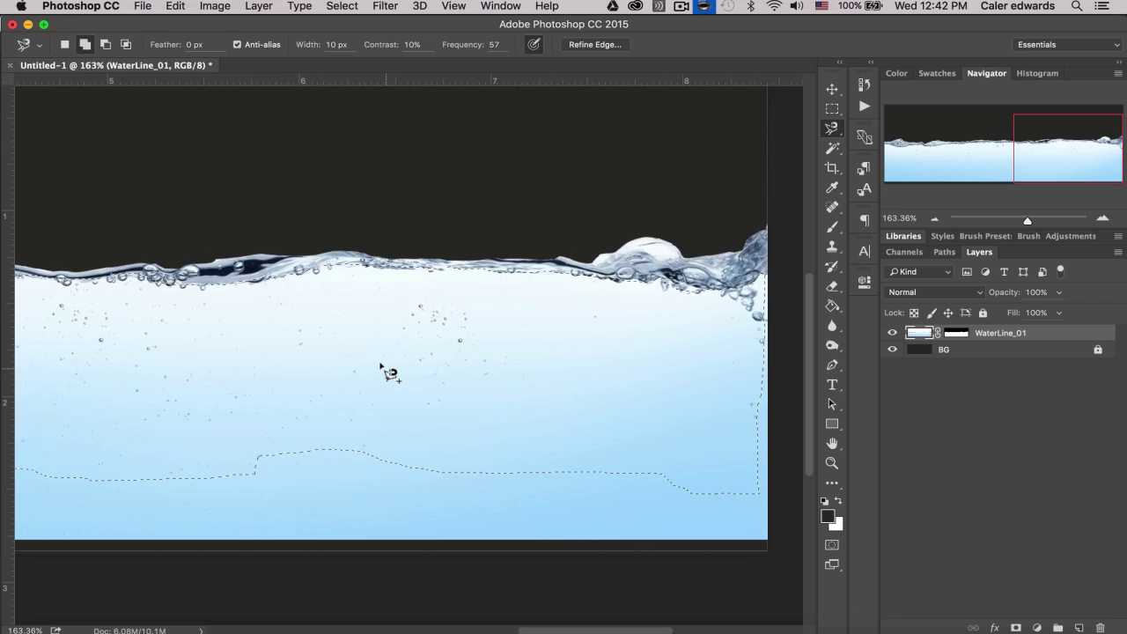
{"action": "scroll", "coordinate": [388, 372], "scroll_direction": "up", "scroll_amount": 6}
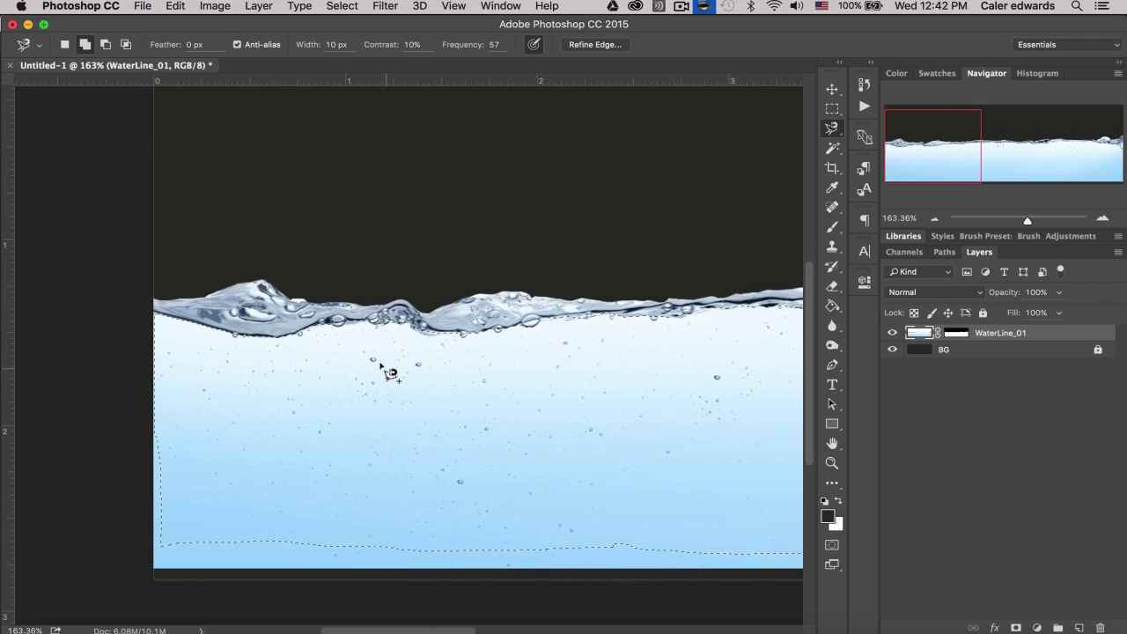
{"action": "scroll", "coordinate": [389, 372], "scroll_direction": "left", "scroll_amount": 3}
{"action": "scroll", "coordinate": [389, 372], "scroll_direction": "up", "scroll_amount": 1}
{"action": "right_click", "coordinate": [829, 136]}
{"action": "left_click", "coordinate": [882, 130]}
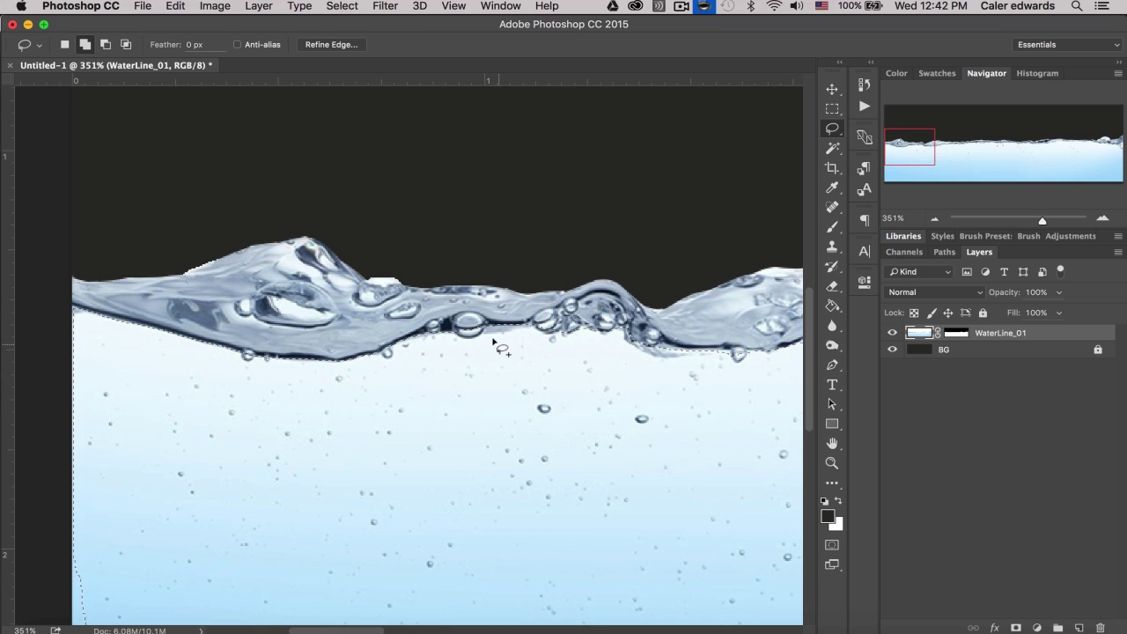
{"action": "left_click", "coordinate": [105, 47]}
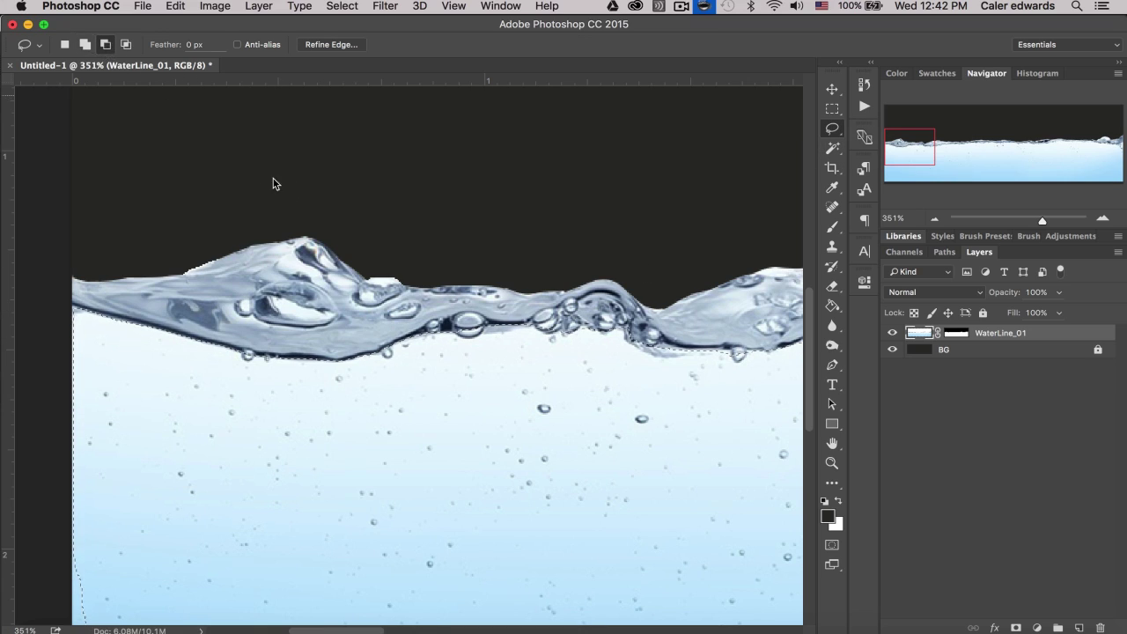
{"action": "left_click", "coordinate": [84, 45]}
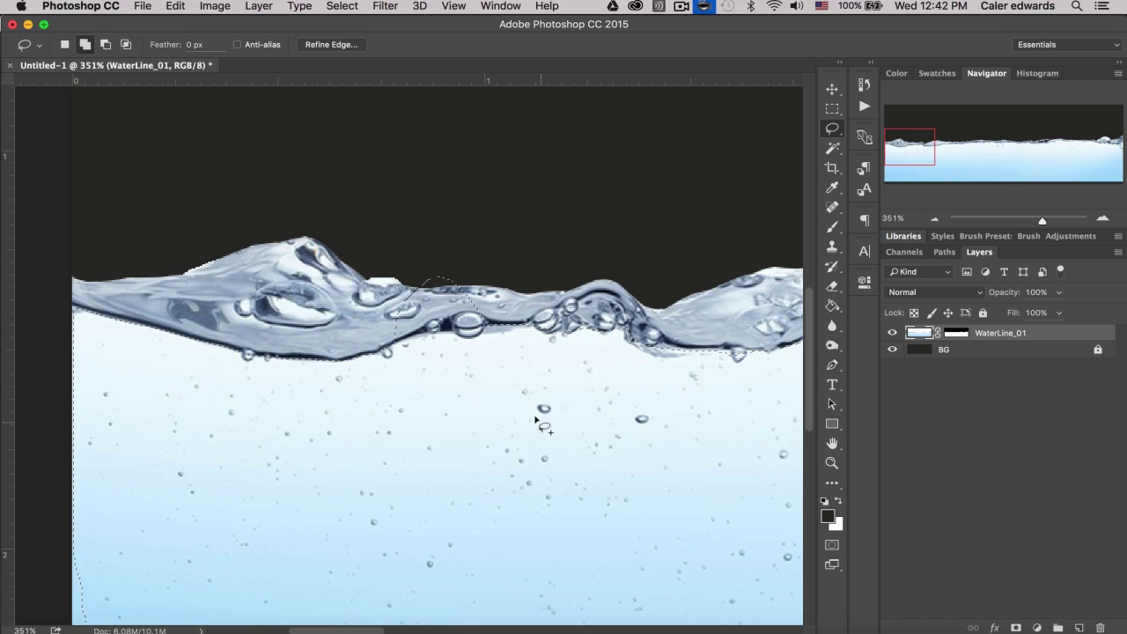
{"action": "left_click", "coordinate": [105, 44]}
{"action": "mouse_move", "coordinate": [327, 296]}
{"action": "left_mouse_down"}
{"action": "mouse_move", "coordinate": [450, 355]}
{"action": "mouse_move", "coordinate": [462, 278]}
{"action": "left_mouse_up"}
With the Lasso, refine the selection's upper edge around the bubbles and wave undersides across the middle and right part of the waterline
{"action": "scroll", "coordinate": [441, 390], "scroll_direction": "up", "scroll_amount": 1}
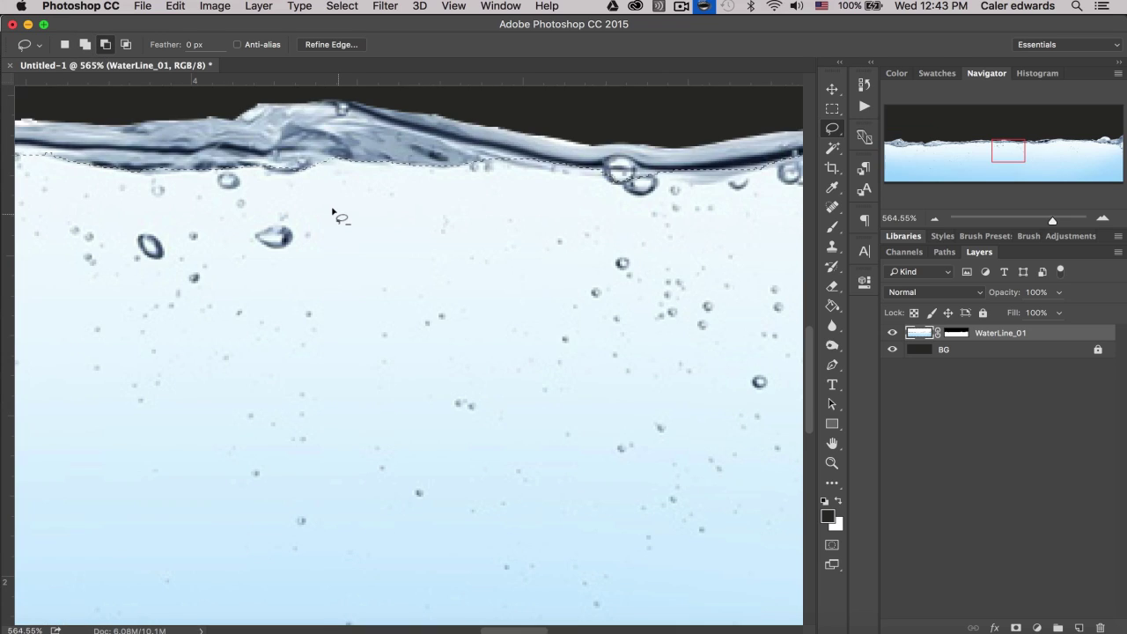
{"action": "scroll", "coordinate": [334, 212], "scroll_direction": "right", "scroll_amount": 5}
{"action": "scroll", "coordinate": [334, 212], "scroll_direction": "down", "scroll_amount": 1}
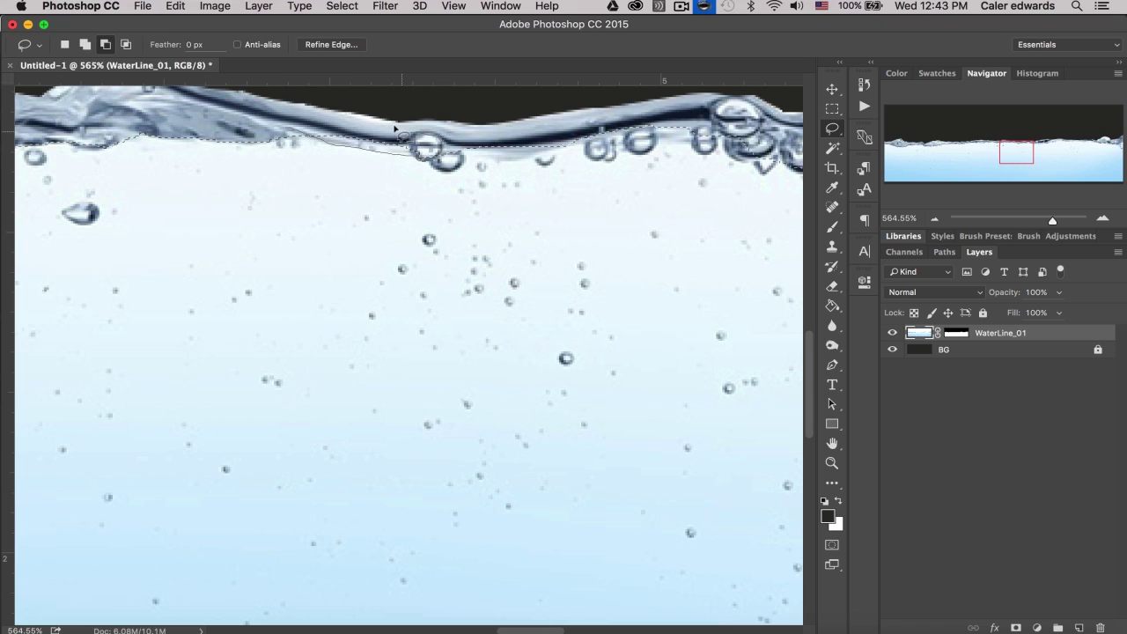
{"action": "scroll", "coordinate": [445, 163], "scroll_direction": "right", "scroll_amount": 3}
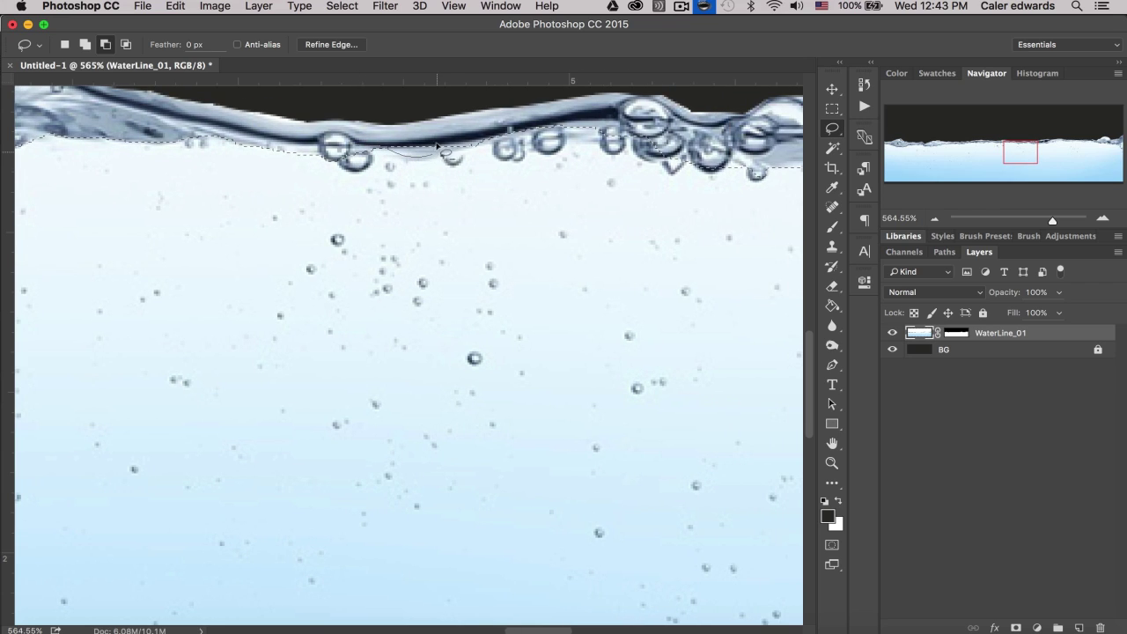
{"action": "scroll", "coordinate": [488, 123], "scroll_direction": "right", "scroll_amount": 6}
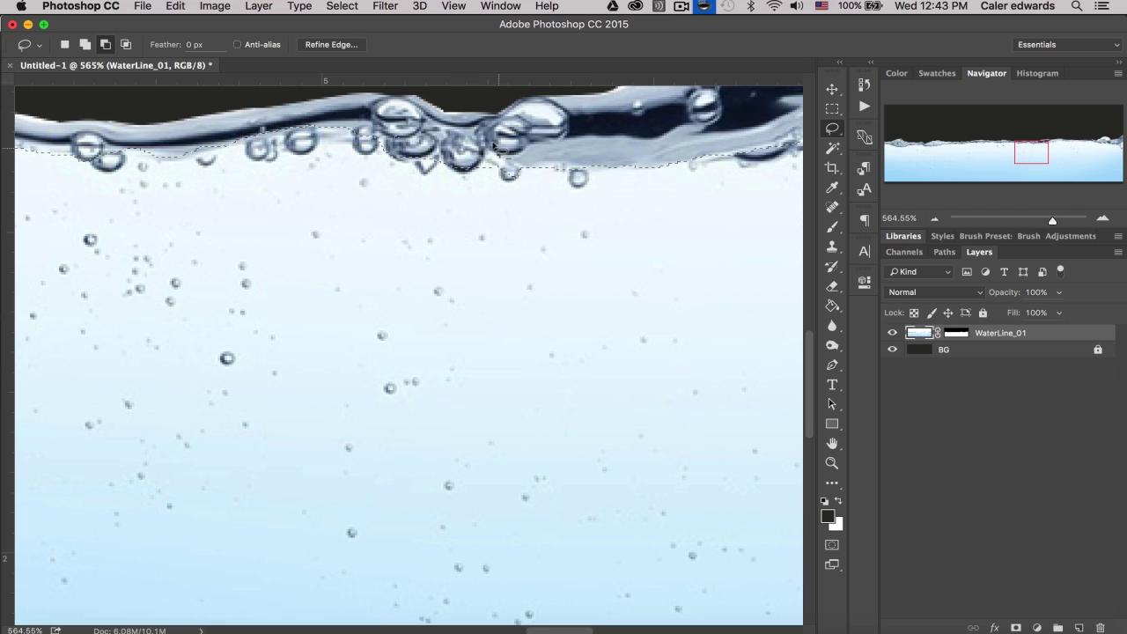
{"action": "mouse_move", "coordinate": [457, 219]}
{"action": "left_mouse_down"}
{"action": "mouse_move", "coordinate": [523, 240]}
{"action": "mouse_move", "coordinate": [577, 327]}
{"action": "mouse_move", "coordinate": [395, 244]}
{"action": "left_mouse_up"}
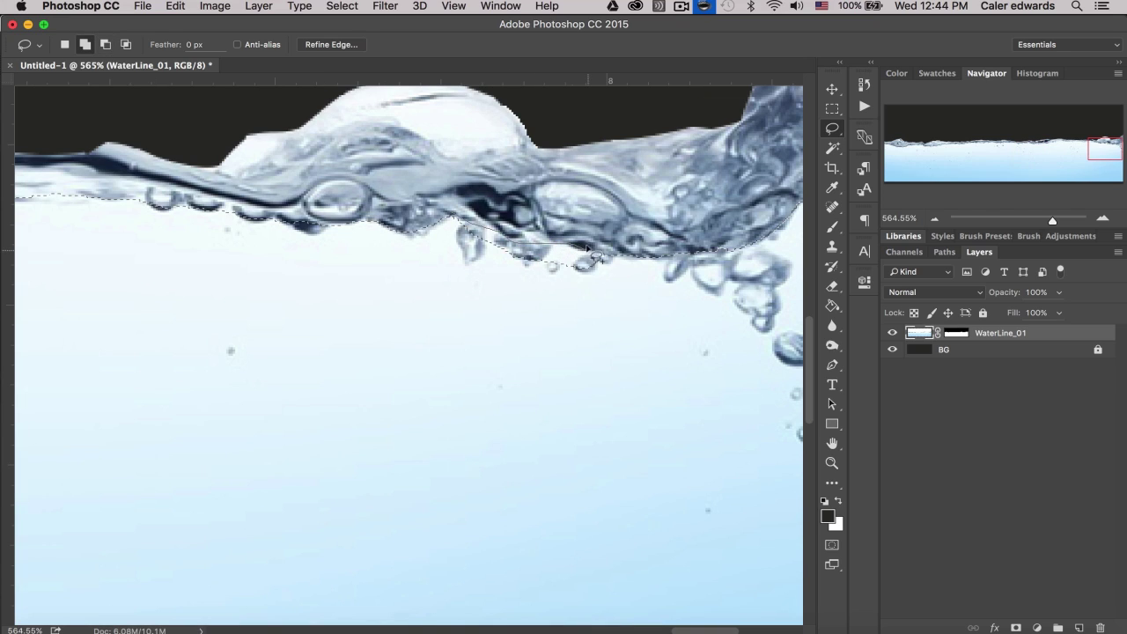
{"action": "scroll", "coordinate": [499, 255], "scroll_direction": "right", "scroll_amount": 5}
{"action": "scroll", "coordinate": [500, 256], "scroll_direction": "right", "scroll_amount": 6}
{"action": "scroll", "coordinate": [505, 262], "scroll_direction": "left", "scroll_amount": 9}
{"action": "scroll", "coordinate": [529, 269], "scroll_direction": "down", "scroll_amount": 10}
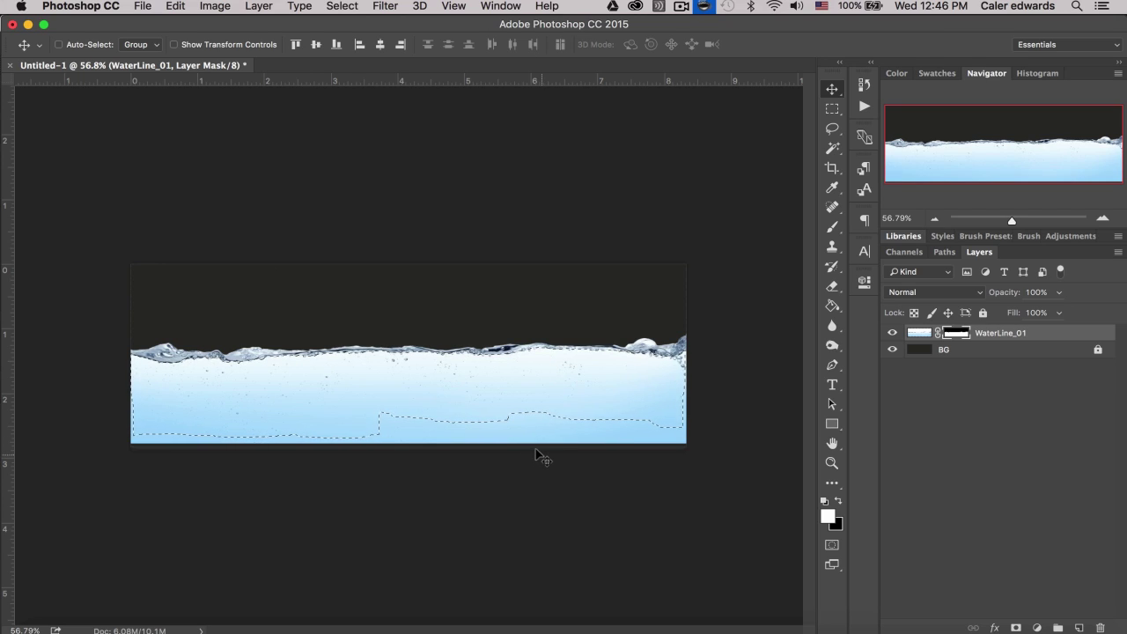
On the WaterLine_01 layer mask, paint black across the selection with a 700 px brush to hide the water below the surface
{"action": "left_click", "coordinate": [922, 333]}
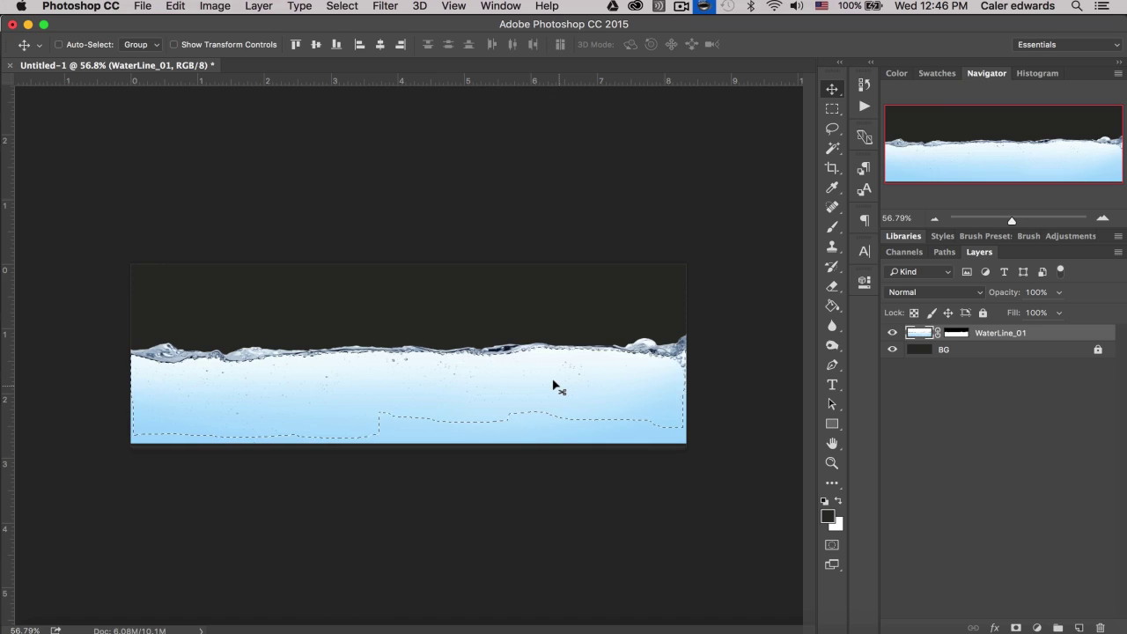
{"action": "left_click", "coordinate": [957, 333]}
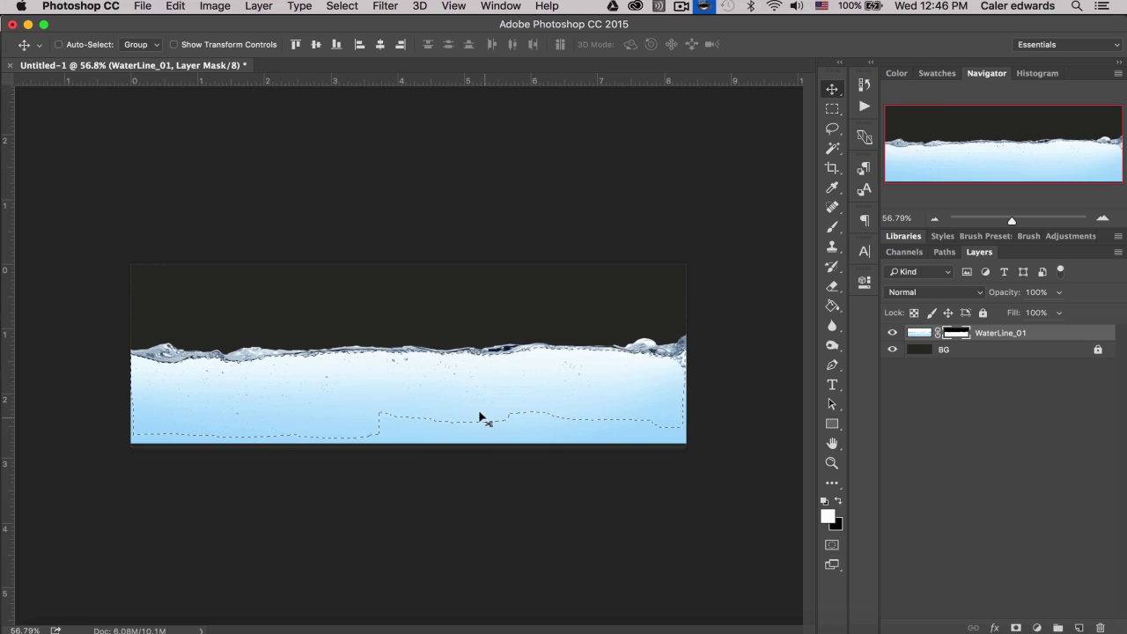
{"action": "key", "text": "b"}
{"action": "key", "text": "bracketright"}
{"action": "key", "text": "bracketright"}
{"action": "key", "text": "bracketright"}
{"action": "key", "text": "bracketright"}
{"action": "key", "text": "bracketright"}
{"action": "key", "text": "bracketright"}
{"action": "key", "text": "bracketright"}
{"action": "key", "text": "bracketright"}
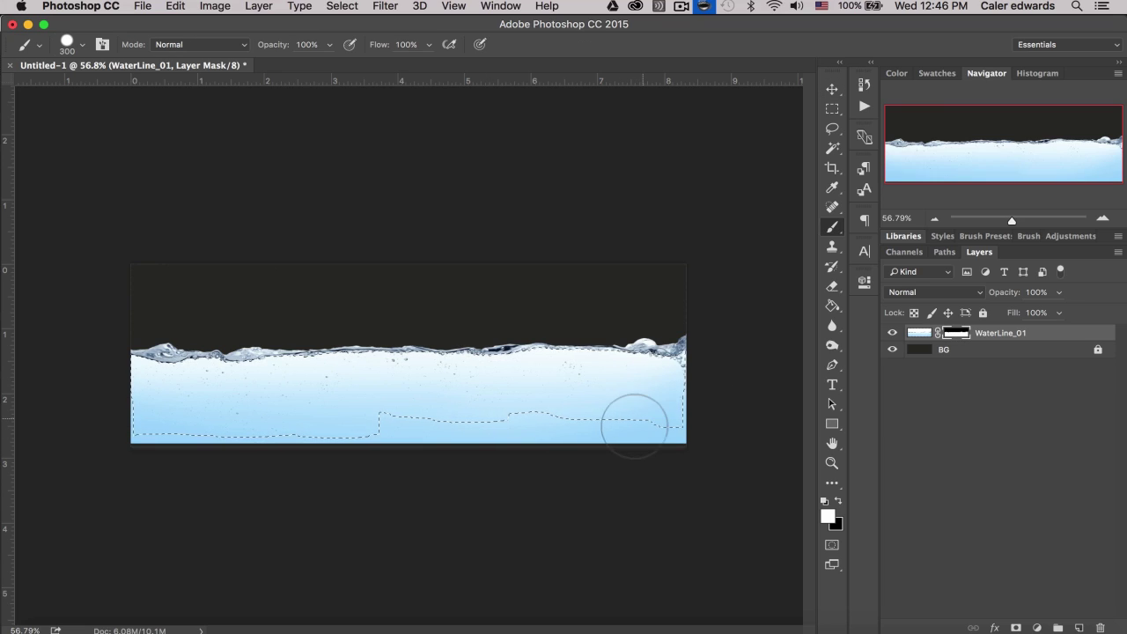
{"action": "key", "text": "x"}
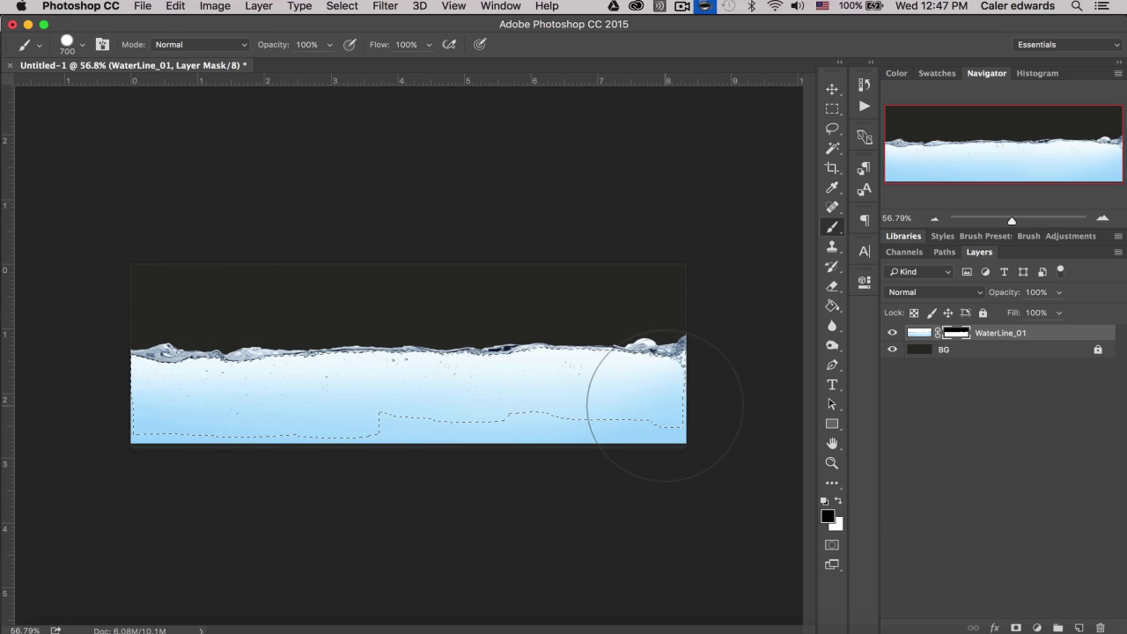
{"action": "left_click_drag", "start_coordinate": [665, 406], "coordinate": [215, 381]}
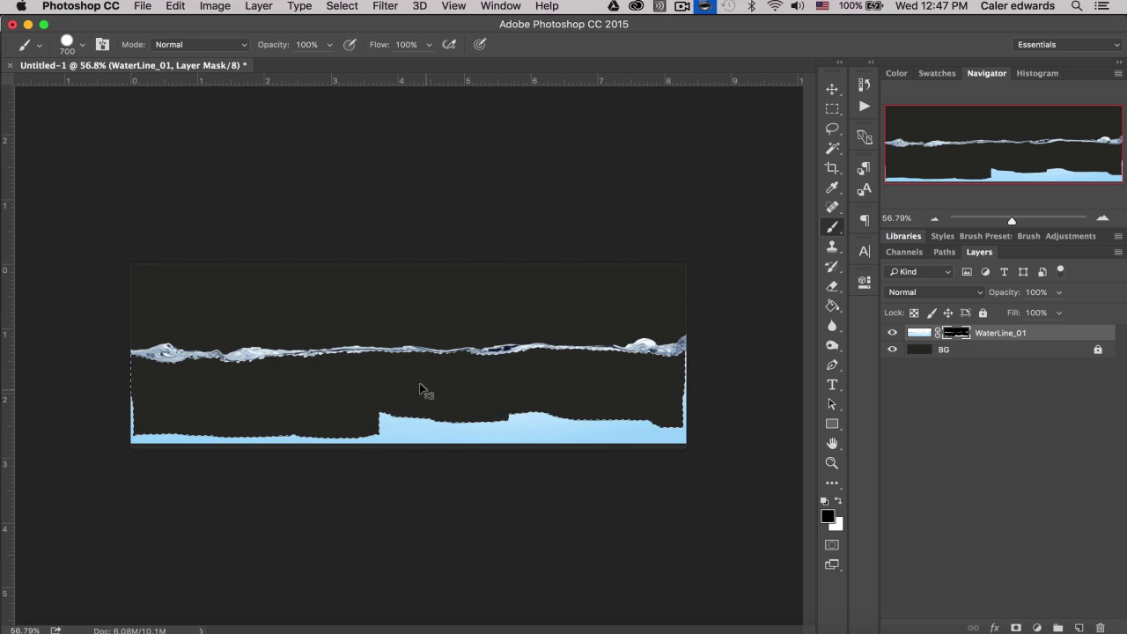
Deselect and paint black on the mask over the leftover water along the bottom and, with a 125 px brush, the left edge
{"action": "key", "text": "super+d"}
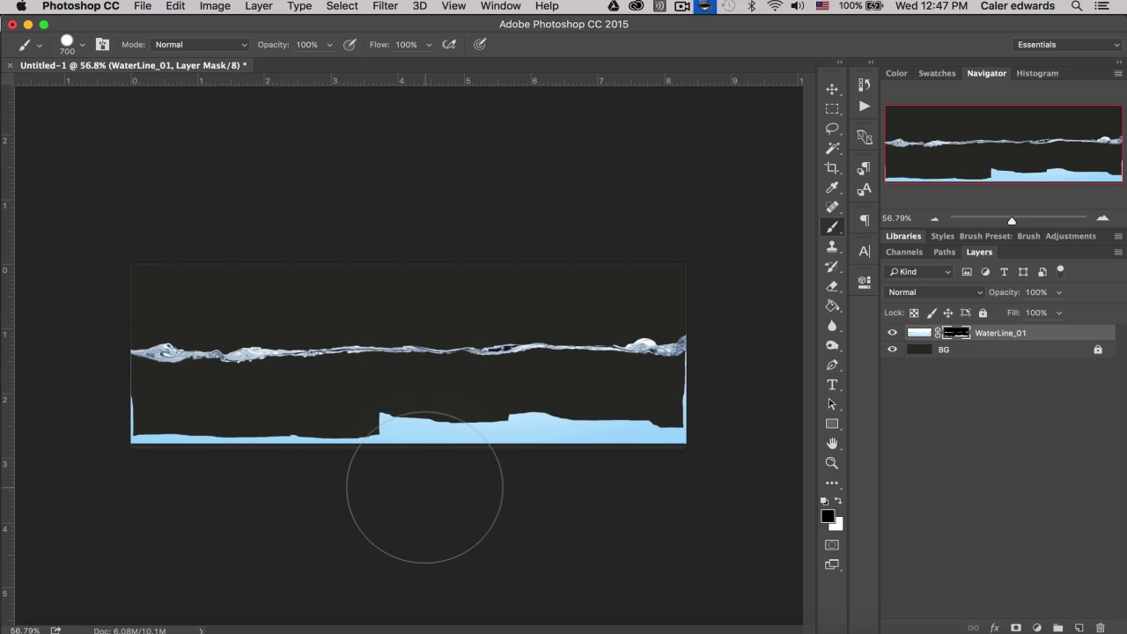
{"action": "mouse_move", "coordinate": [669, 461]}
{"action": "left_mouse_down"}
{"action": "mouse_move", "coordinate": [311, 458]}
{"action": "mouse_move", "coordinate": [191, 481]}
{"action": "mouse_move", "coordinate": [104, 482]}
{"action": "left_mouse_up"}
{"action": "scroll", "coordinate": [167, 509], "scroll_direction": "up", "scroll_amount": 9}
{"action": "scroll", "coordinate": [167, 510], "scroll_direction": "left", "scroll_amount": 10}
{"action": "key", "text": "bracketleft"}
{"action": "key", "text": "bracketleft"}
{"action": "key", "text": "bracketleft"}
{"action": "key", "text": "bracketleft"}
{"action": "key", "text": "bracketleft"}
{"action": "key", "text": "bracketleft"}
{"action": "key", "text": "bracketleft"}
{"action": "key", "text": "bracketleft"}
{"action": "key", "text": "bracketleft"}
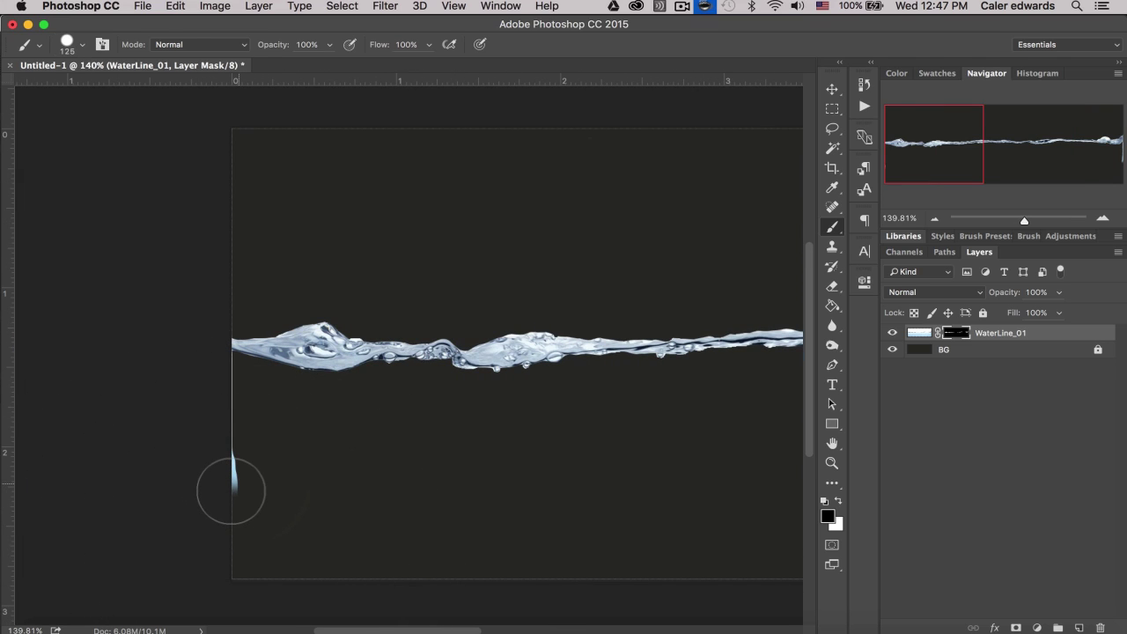
{"action": "scroll", "coordinate": [225, 502], "scroll_direction": "up", "scroll_amount": 1}
{"action": "left_click_drag", "start_coordinate": [209, 523], "coordinate": [189, 410]}
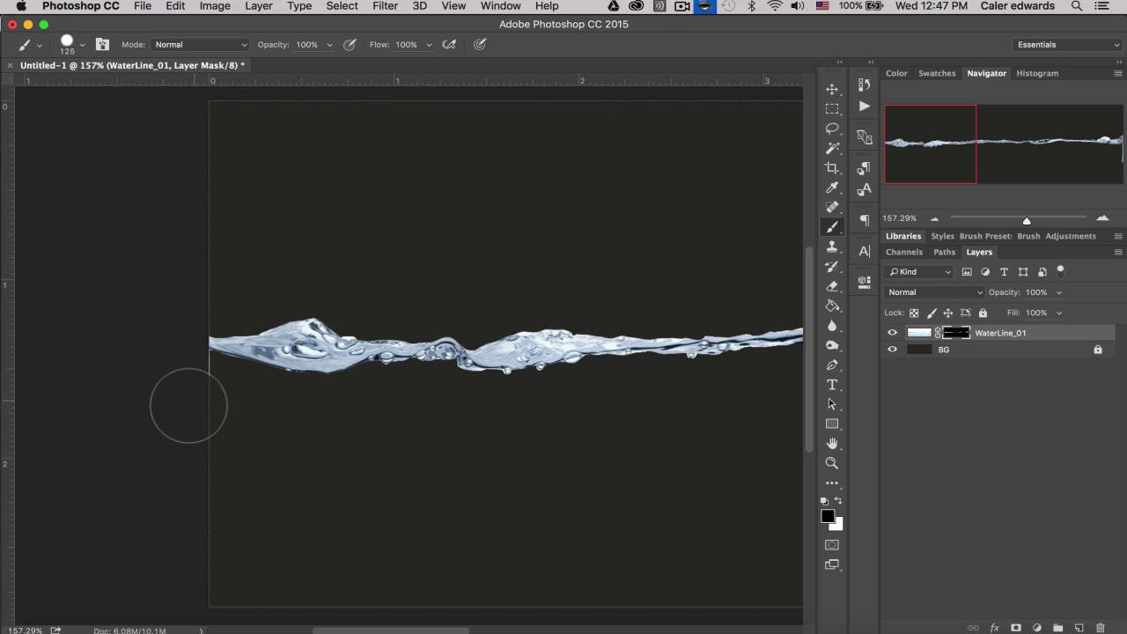
With a 70 px brush, paint out the remaining slivers of water below the waves at the image's left and right ends
{"action": "scroll", "coordinate": [188, 405], "scroll_direction": "up", "scroll_amount": 7}
{"action": "key", "text": "bracketleft"}
{"action": "key", "text": "bracketleft"}
{"action": "key", "text": "bracketleft"}
{"action": "key", "text": "bracketleft"}
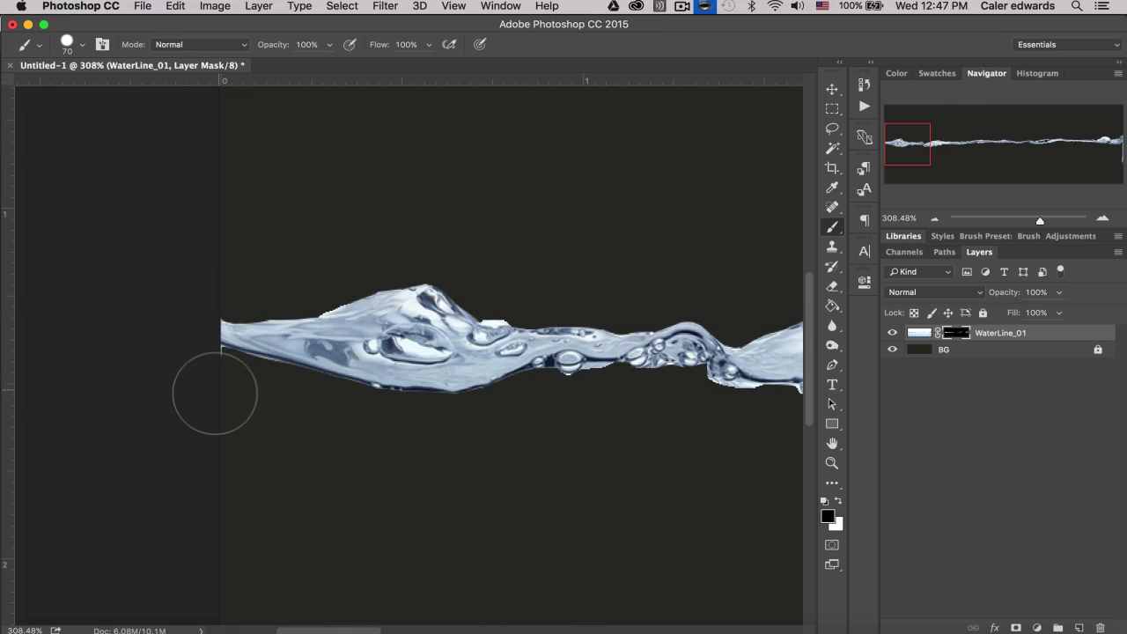
{"action": "scroll", "coordinate": [343, 521], "scroll_direction": "down", "scroll_amount": 7}
{"action": "scroll", "coordinate": [342, 521], "scroll_direction": "right", "scroll_amount": 10}
{"action": "left_click_drag", "start_coordinate": [520, 439], "coordinate": [530, 337]}
{"action": "scroll", "coordinate": [529, 338], "scroll_direction": "up", "scroll_amount": 8}
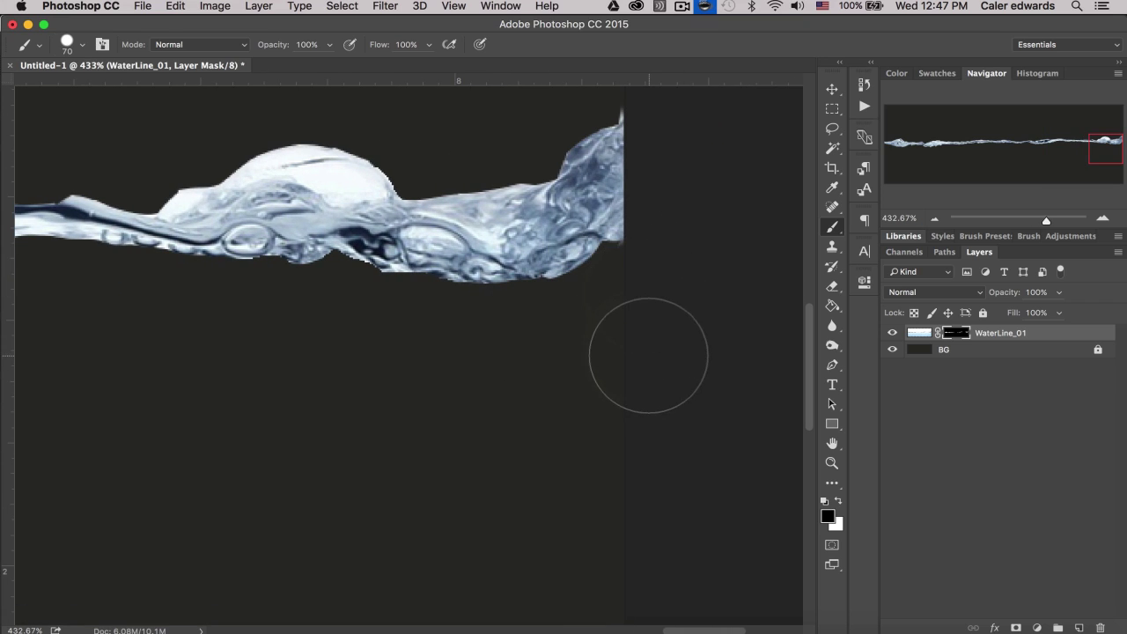
{"action": "scroll", "coordinate": [647, 447], "scroll_direction": "down", "scroll_amount": 4}
{"action": "scroll", "coordinate": [647, 446], "scroll_direction": "down", "scroll_amount": 8}
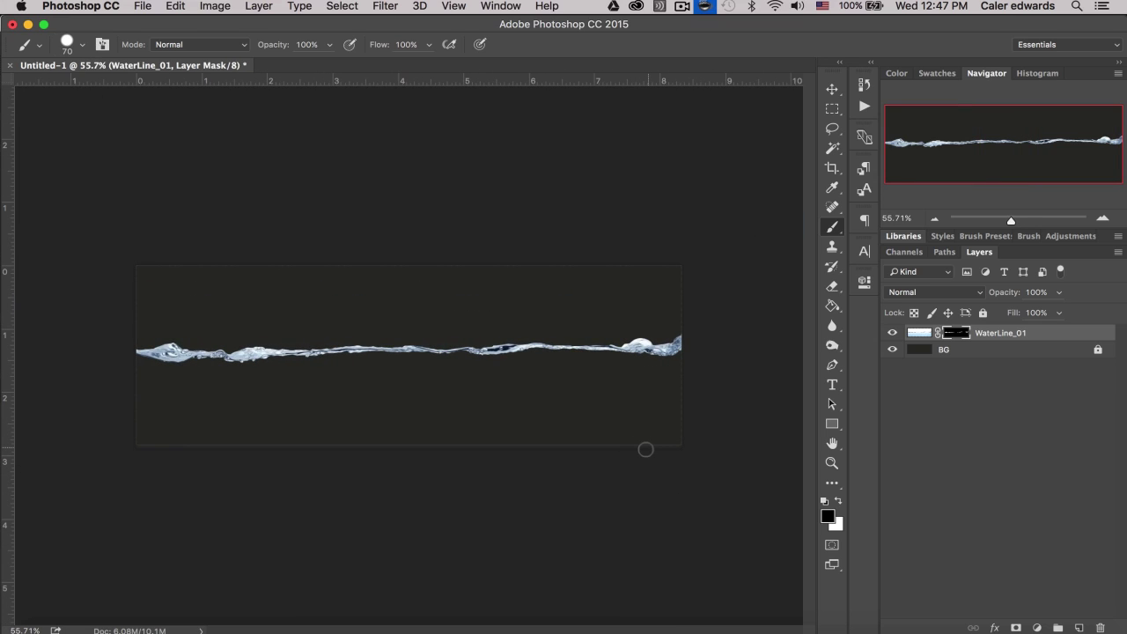
Start a Warp transform on the WaterLine_01 layer's image and reshape the waterline, lifting its middle and both ends
{"action": "key", "text": "v"}
{"action": "scroll", "coordinate": [345, 391], "scroll_direction": "up", "scroll_amount": 10}
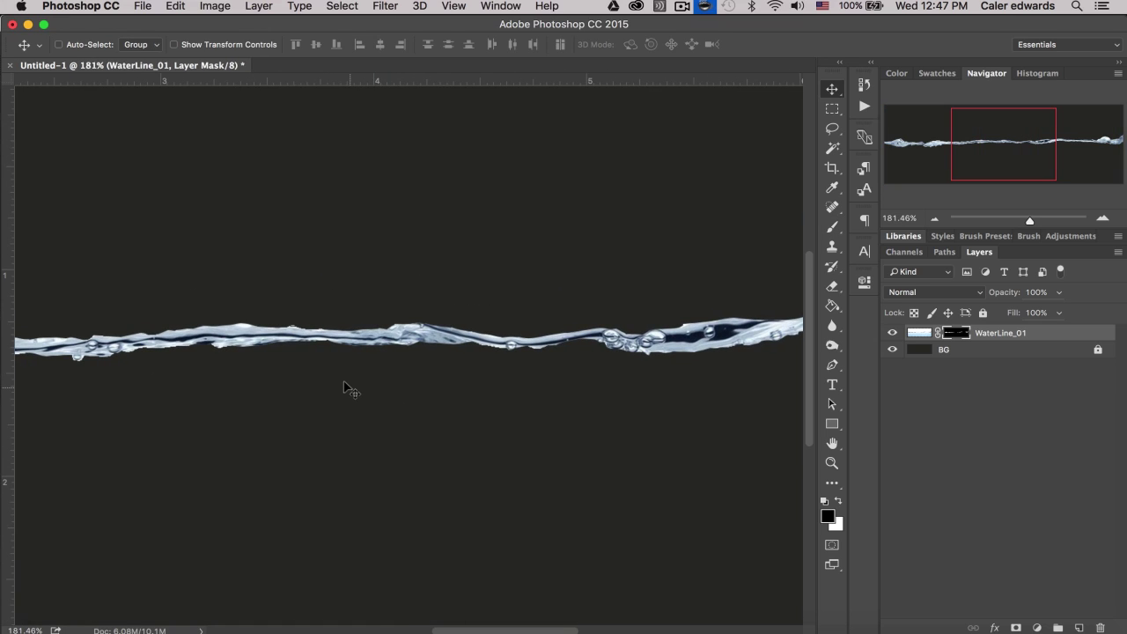
{"action": "scroll", "coordinate": [345, 390], "scroll_direction": "down", "scroll_amount": 10}
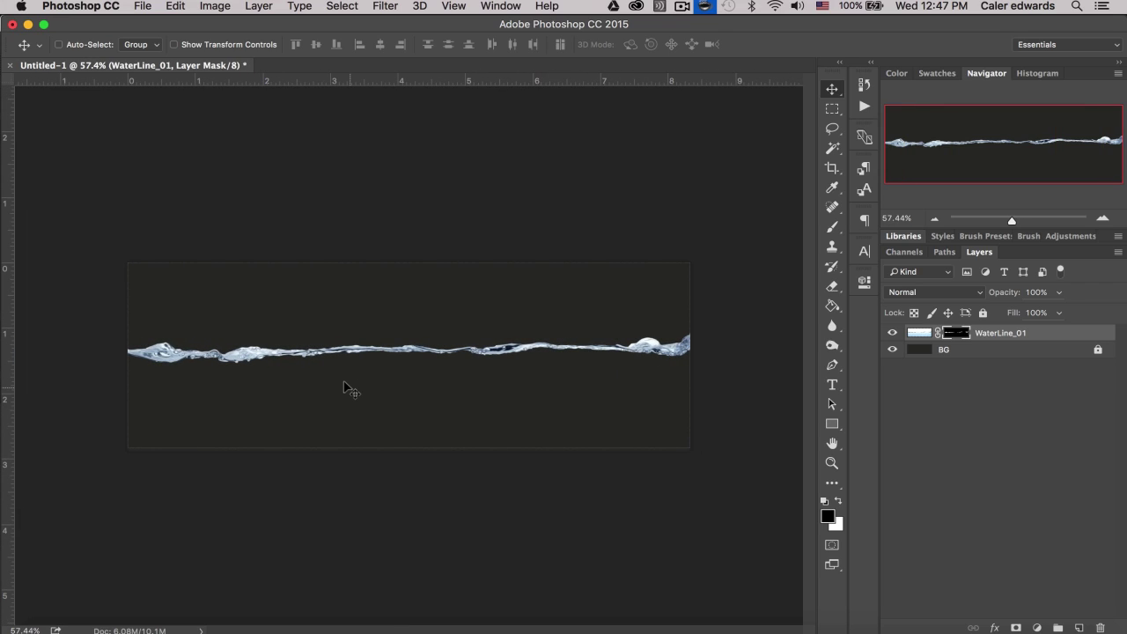
{"action": "left_click", "coordinate": [914, 333]}
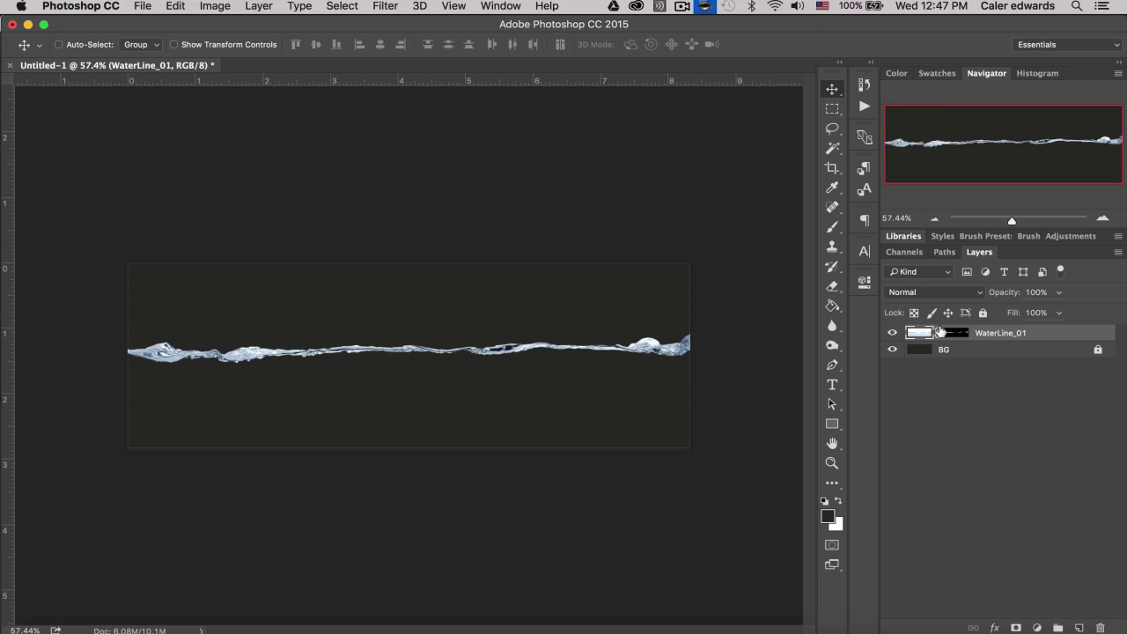
{"action": "key", "text": "super+t"}
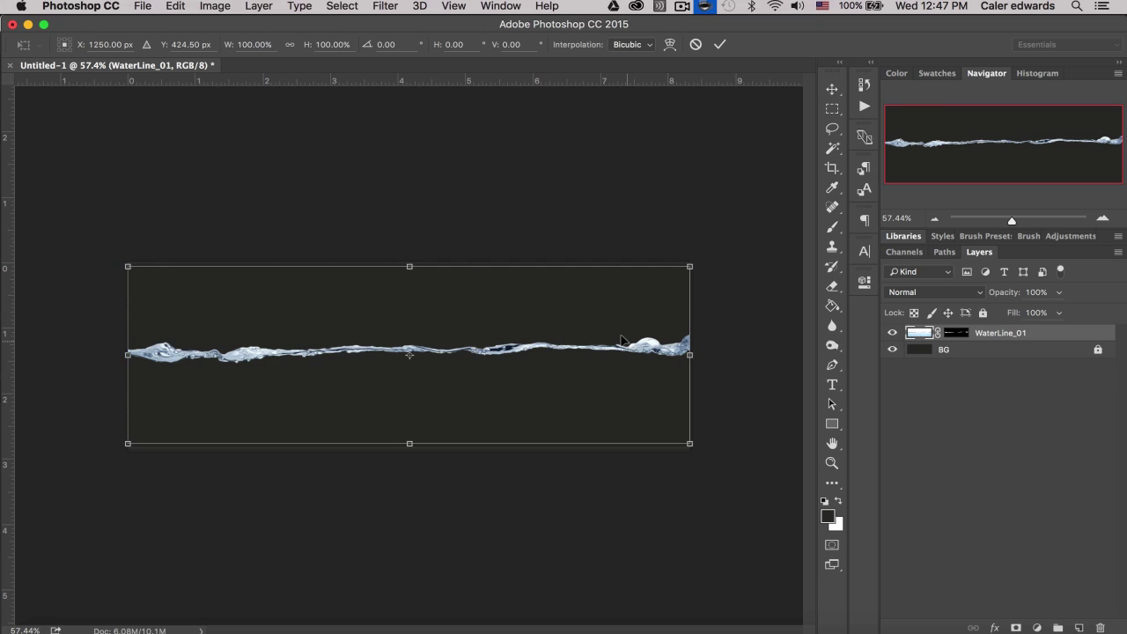
{"action": "right_click", "coordinate": [418, 350]}
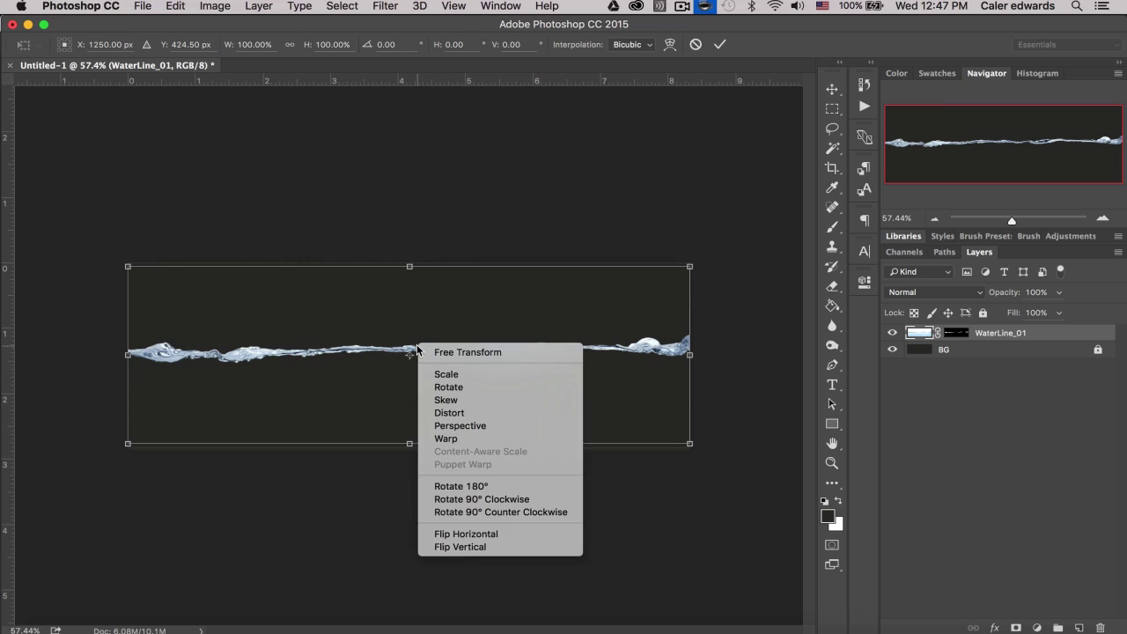
{"action": "left_click", "coordinate": [454, 438]}
{"action": "left_click_drag", "start_coordinate": [384, 357], "coordinate": [425, 342]}
{"action": "mouse_move", "coordinate": [164, 349]}
{"action": "left_mouse_down"}
{"action": "mouse_move", "coordinate": [166, 330]}
{"action": "mouse_move", "coordinate": [167, 341]}
{"action": "left_mouse_up"}
{"action": "left_click_drag", "start_coordinate": [295, 334], "coordinate": [320, 338]}
{"action": "left_click_drag", "start_coordinate": [660, 348], "coordinate": [662, 331]}
Fine-tune the warp into a gentle wave with a raised right end and apply it to the waterline
{"action": "left_click_drag", "start_coordinate": [506, 339], "coordinate": [502, 345]}
{"action": "left_click_drag", "start_coordinate": [426, 352], "coordinate": [423, 346]}
{"action": "mouse_move", "coordinate": [160, 351]}
{"action": "left_mouse_down"}
{"action": "mouse_move", "coordinate": [157, 374]}
{"action": "mouse_move", "coordinate": [156, 353]}
{"action": "left_mouse_up"}
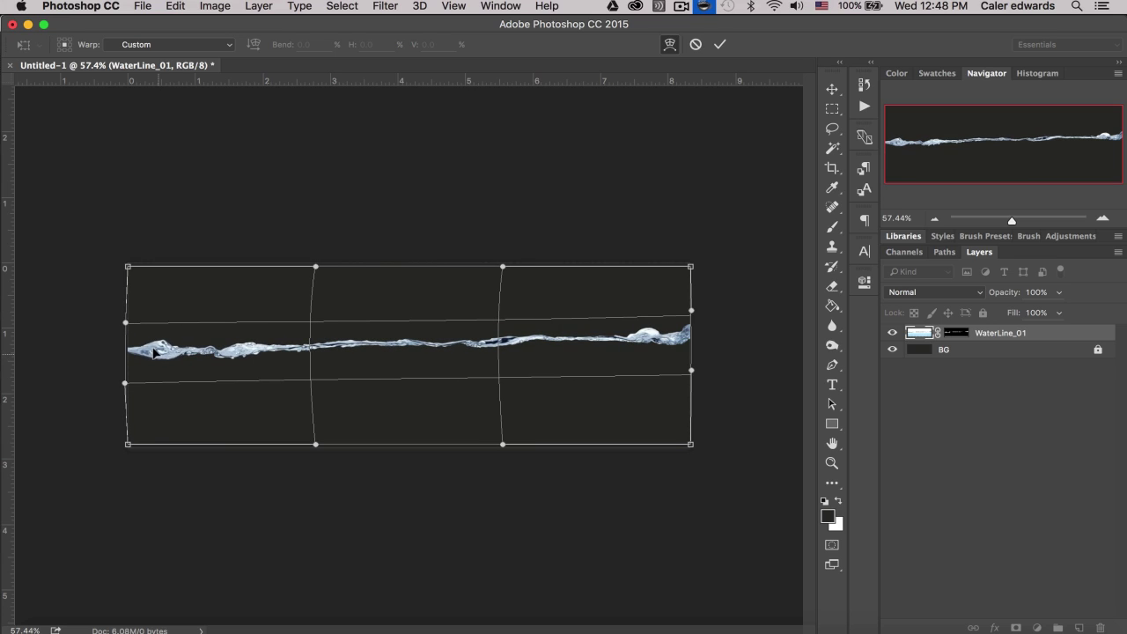
{"action": "left_click_drag", "start_coordinate": [293, 345], "coordinate": [293, 339]}
{"action": "left_click_drag", "start_coordinate": [532, 341], "coordinate": [532, 344]}
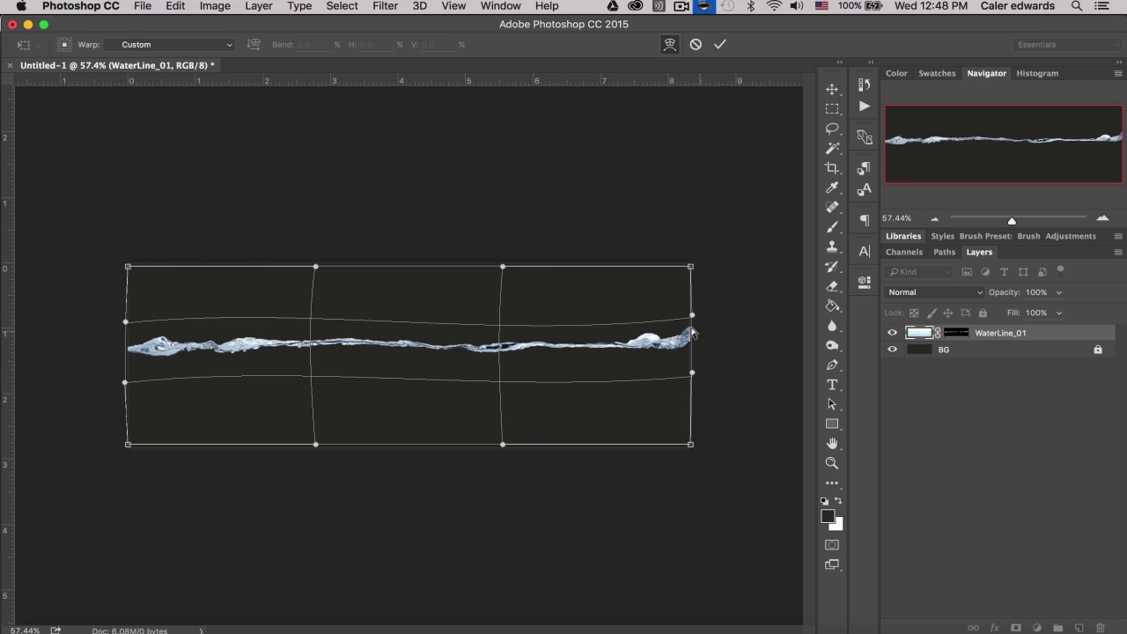
{"action": "left_click_drag", "start_coordinate": [674, 341], "coordinate": [673, 334]}
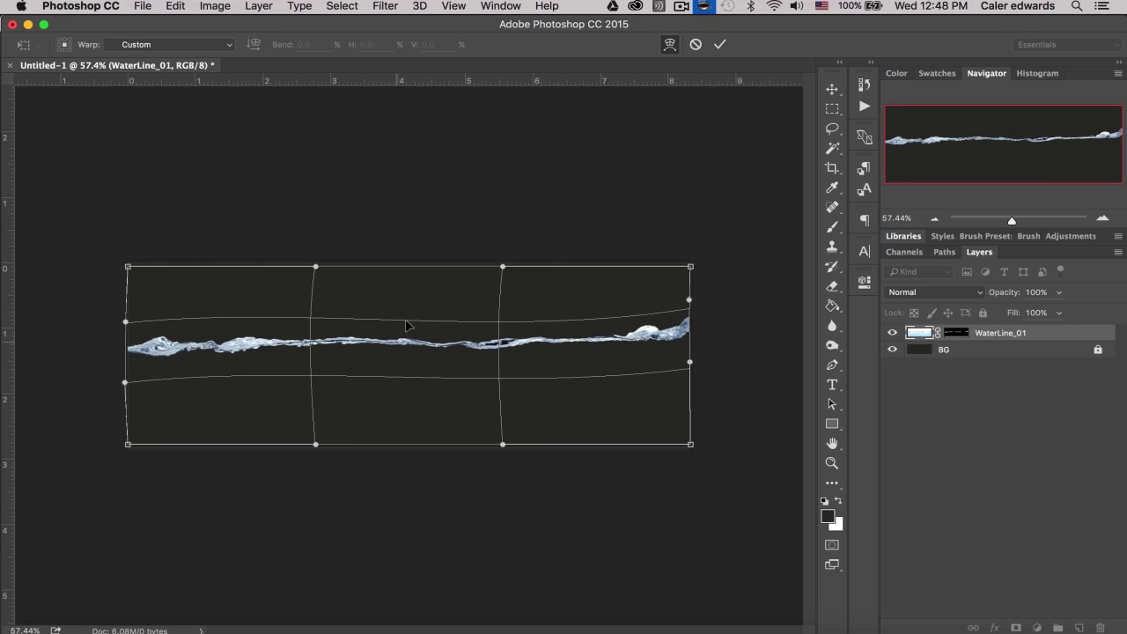
{"action": "left_click", "coordinate": [721, 46]}
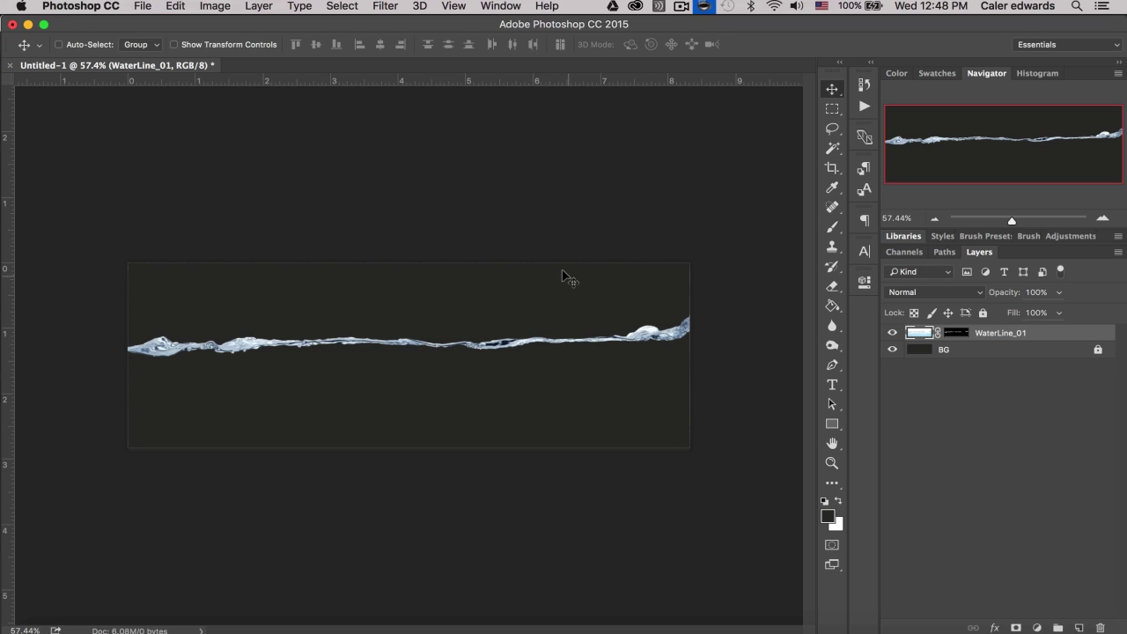
Compare the waterline before and after the warp by repeatedly undoing and redoing it
{"action": "key", "text": "super+z"}
{"action": "key", "text": "super+z"}
{"action": "key", "text": "super+z"}
{"action": "key", "text": "super+z"}
{"action": "key", "text": "super+z"}
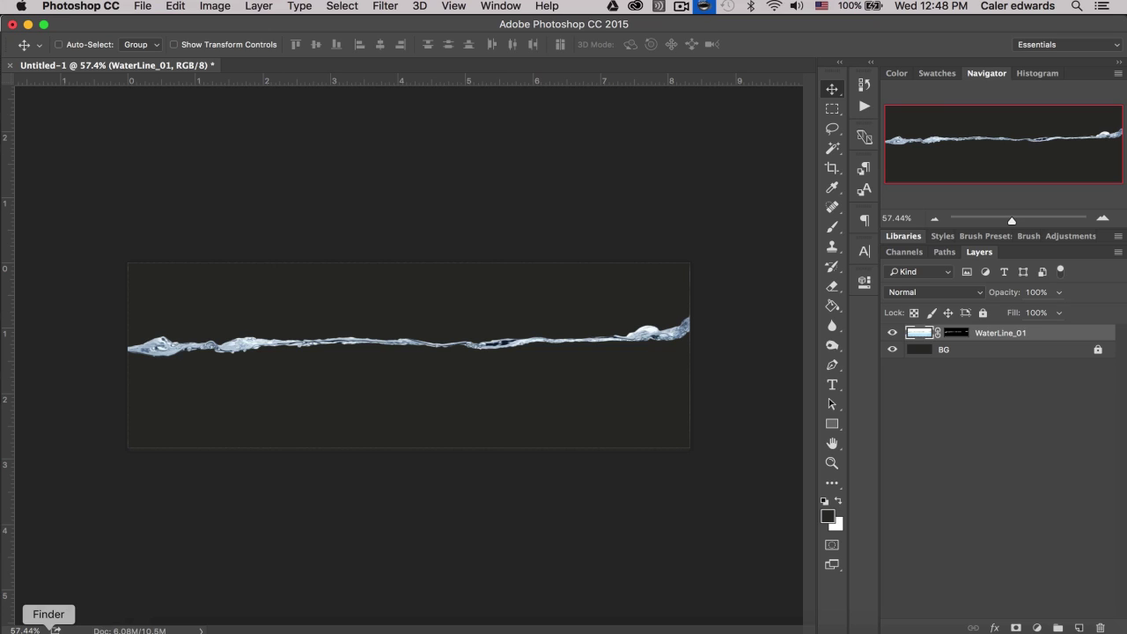
Switch to Finder and place Under_water_one.jpeg from the Graphics > Images folder into the Photoshop banner document
{"action": "left_click", "coordinate": [55, 629]}
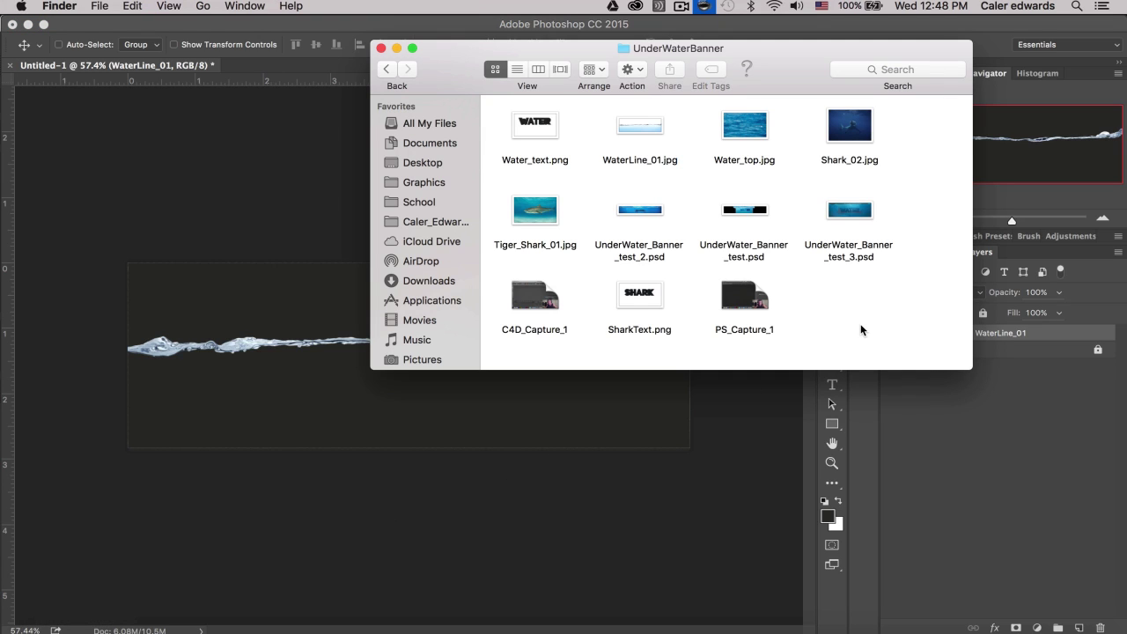
{"action": "left_click", "coordinate": [419, 183]}
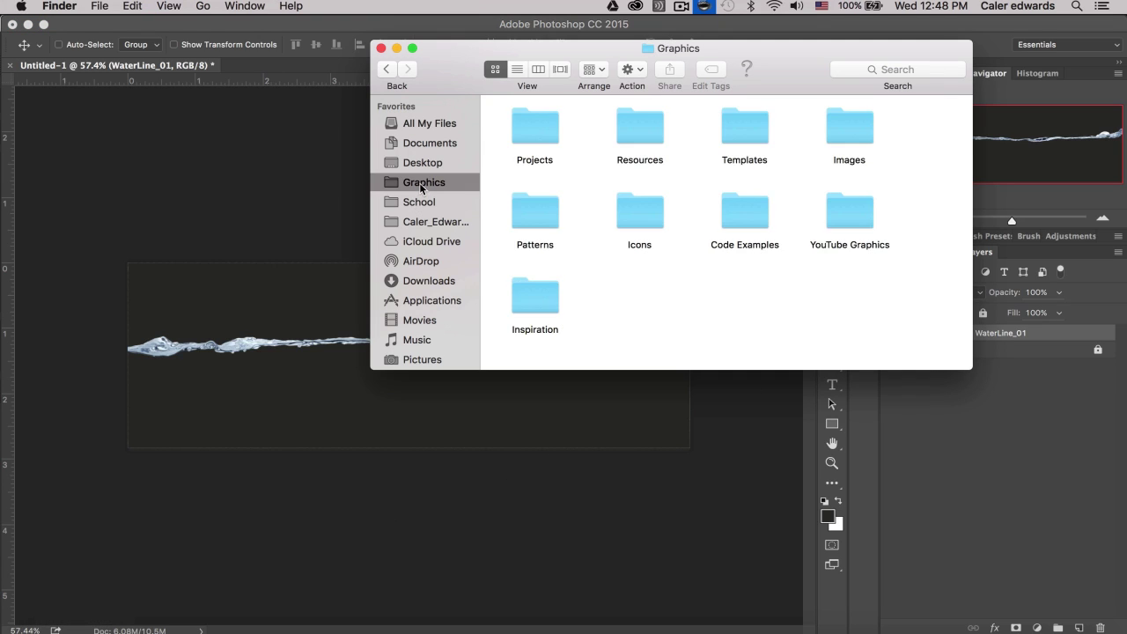
{"action": "double_click", "coordinate": [519, 114]}
{"action": "left_click", "coordinate": [384, 69]}
{"action": "double_click", "coordinate": [849, 136]}
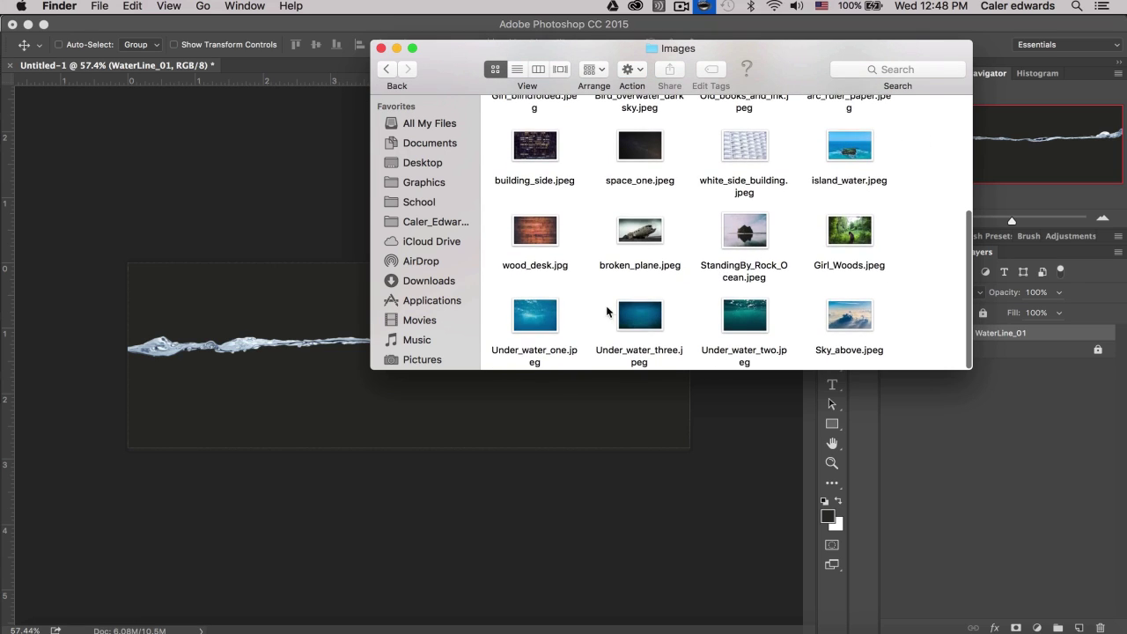
{"action": "left_click_drag", "start_coordinate": [543, 322], "coordinate": [234, 362]}
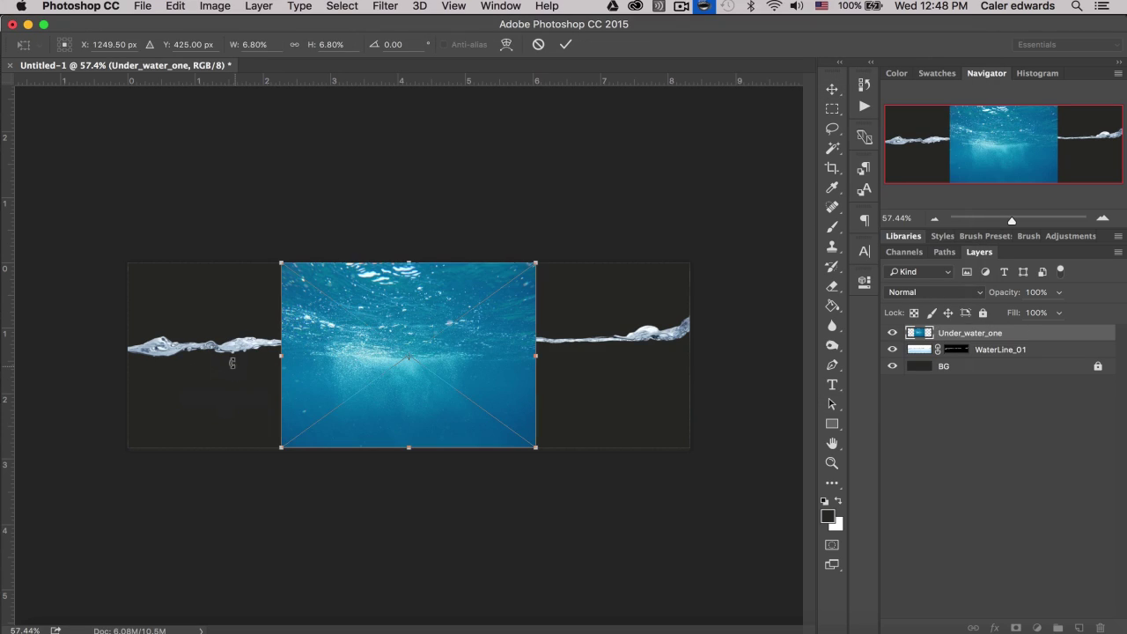
{"action": "left_click", "coordinate": [567, 45]}
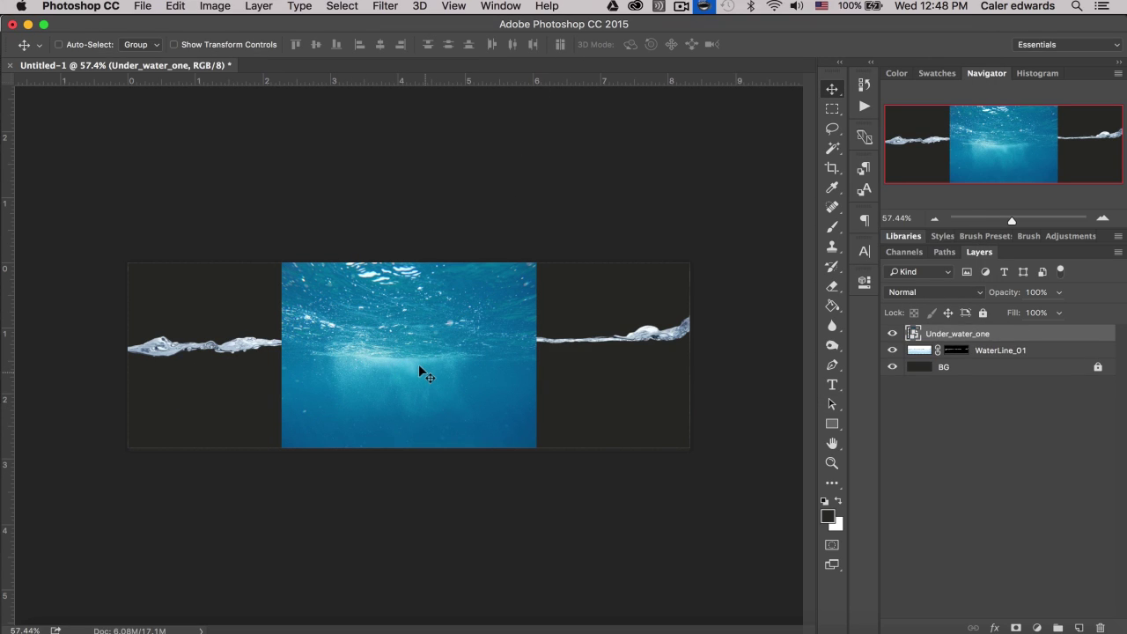
Show transform controls and scale Under_water_one to about 17.2%, positioning it to cover the whole canvas
{"action": "left_click", "coordinate": [174, 44]}
{"action": "left_click_drag", "start_coordinate": [535, 263], "coordinate": [724, 126]}
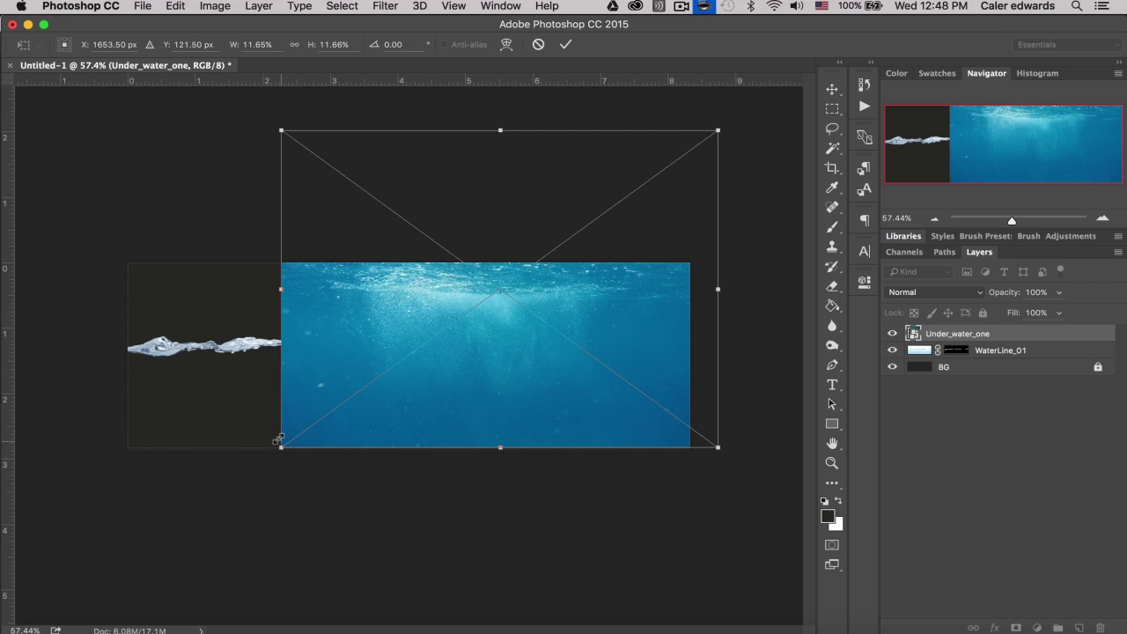
{"action": "left_click_drag", "start_coordinate": [278, 447], "coordinate": [72, 602]}
{"action": "left_click_drag", "start_coordinate": [473, 428], "coordinate": [485, 344]}
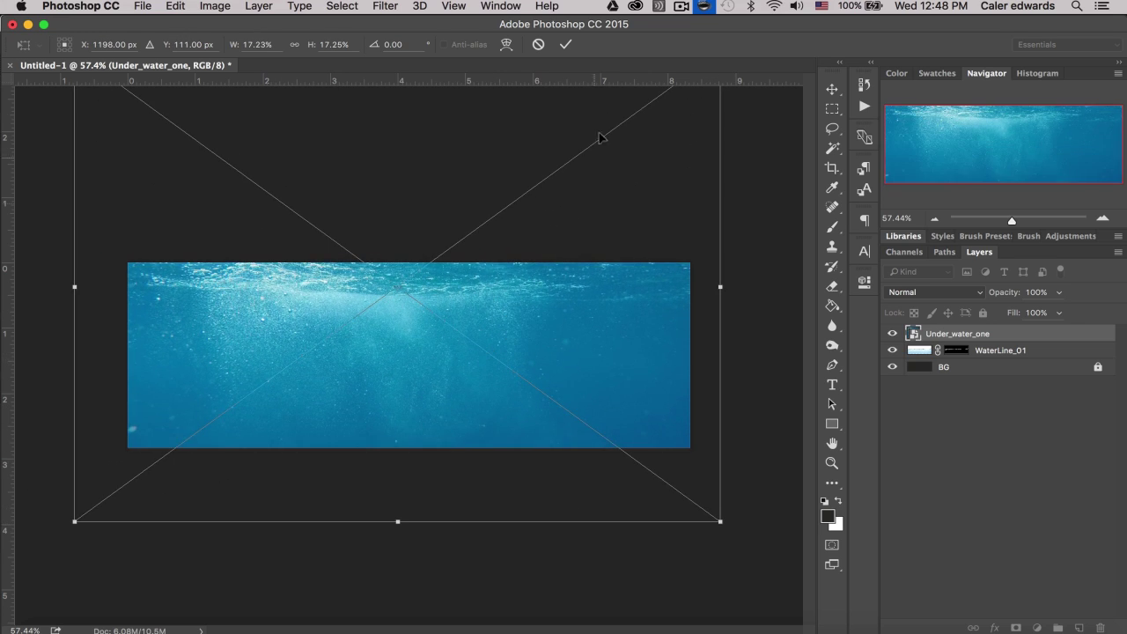
{"action": "left_click", "coordinate": [565, 45]}
Move the Under_water_one layer below WaterLine_01 and rasterize it
{"action": "left_click_drag", "start_coordinate": [999, 335], "coordinate": [994, 354]}
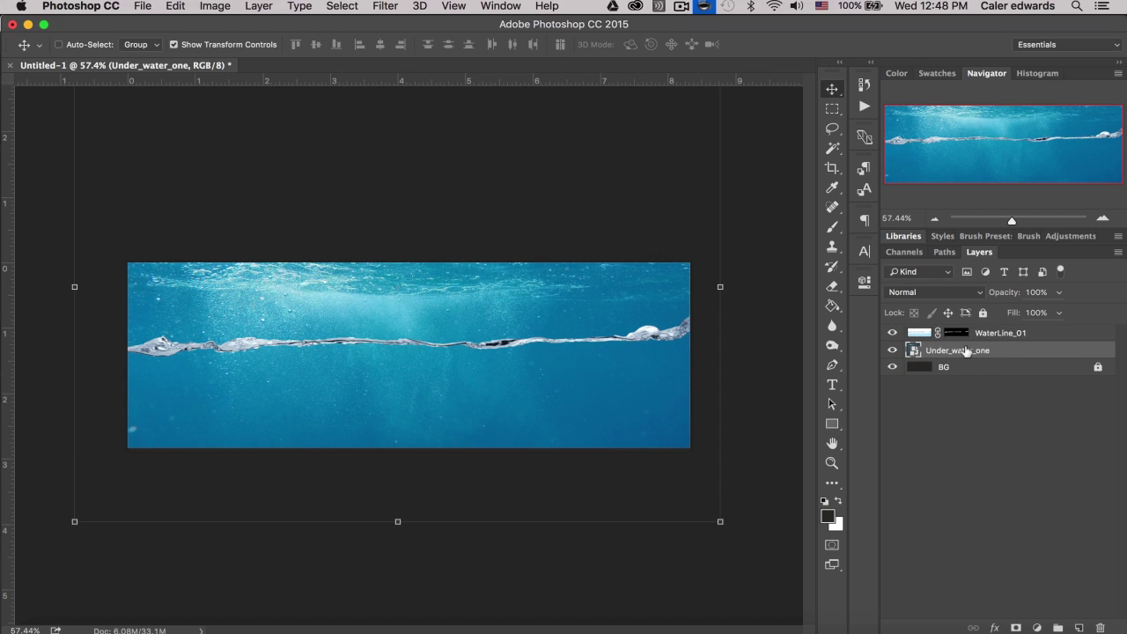
{"action": "right_click", "coordinate": [965, 352]}
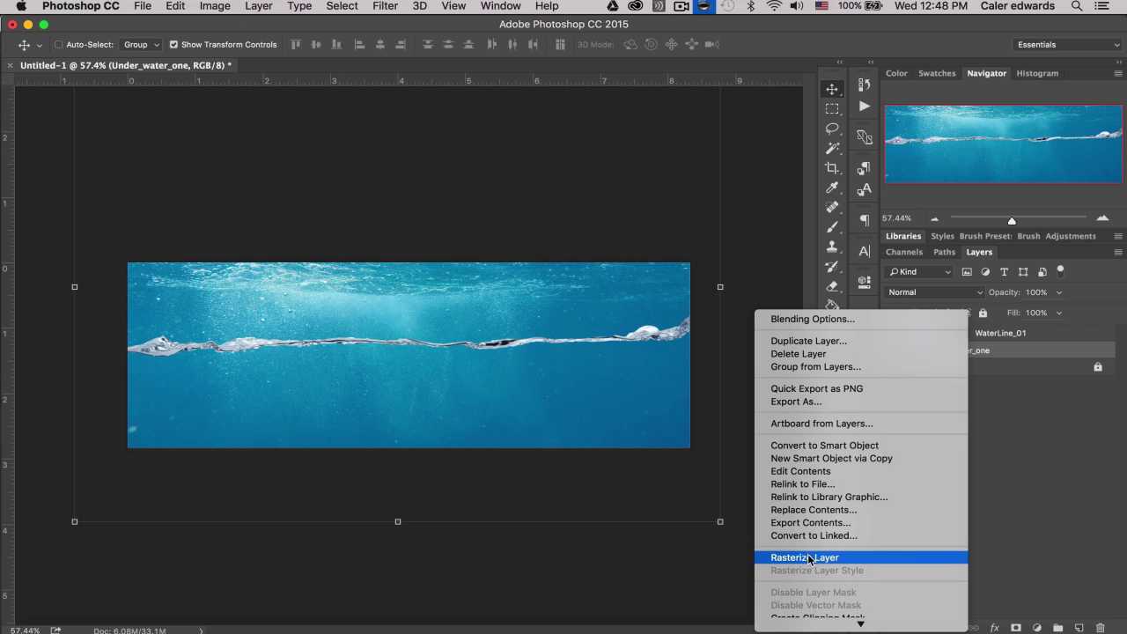
{"action": "left_click", "coordinate": [809, 559]}
Shift the Under_water_one image slightly down and raise the WaterLine_01 waves toward the upper part of the banner
{"action": "left_click_drag", "start_coordinate": [515, 364], "coordinate": [515, 376]}
{"action": "left_click", "coordinate": [916, 332]}
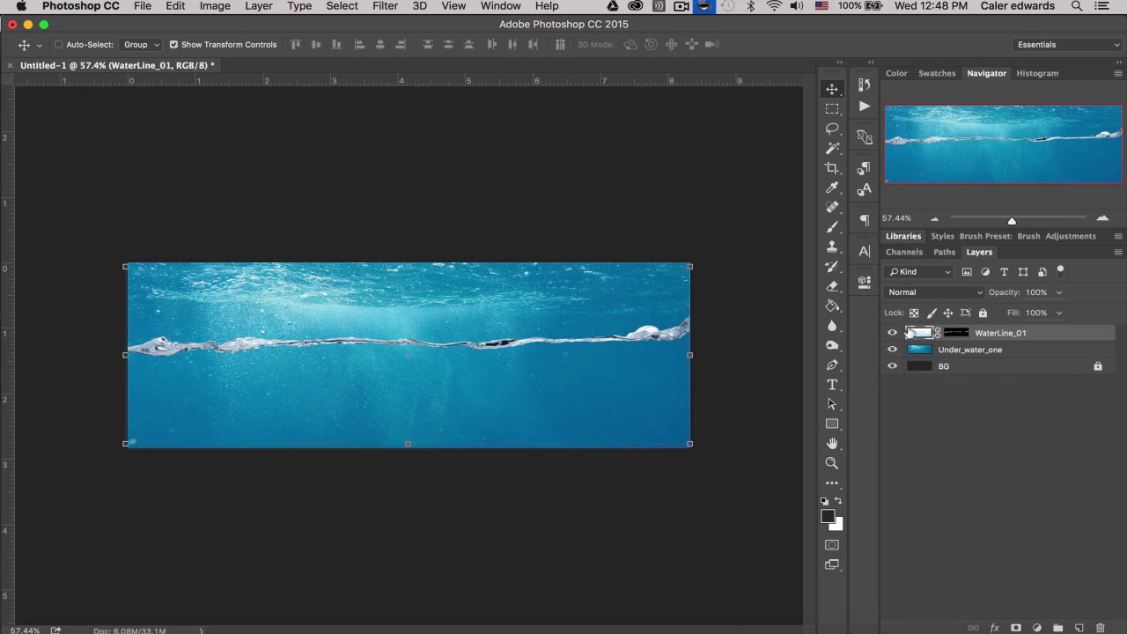
{"action": "left_click_drag", "start_coordinate": [377, 335], "coordinate": [381, 293]}
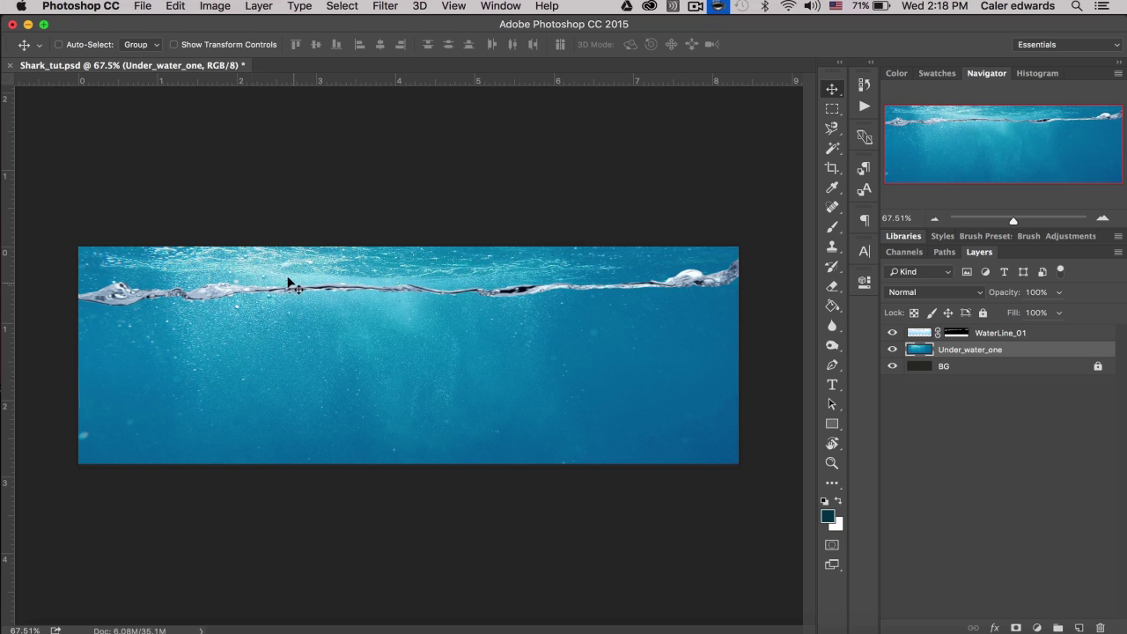
On Under_water_one, erase a strip just above the left part of the waterline with an 80 px Eraser at 68% hardness
{"action": "scroll", "coordinate": [289, 277], "scroll_direction": "up", "scroll_amount": 5}
{"action": "scroll", "coordinate": [289, 277], "scroll_direction": "left", "scroll_amount": 3}
{"action": "scroll", "coordinate": [289, 280], "scroll_direction": "up", "scroll_amount": 1}
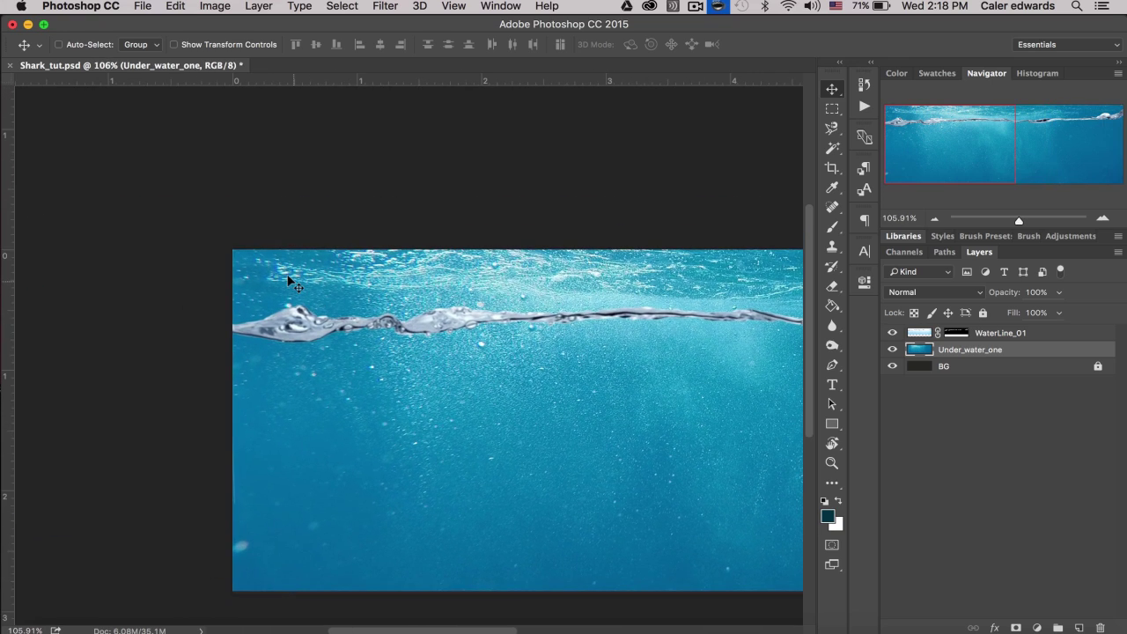
{"action": "key", "text": "e"}
{"action": "right_click", "coordinate": [289, 280]}
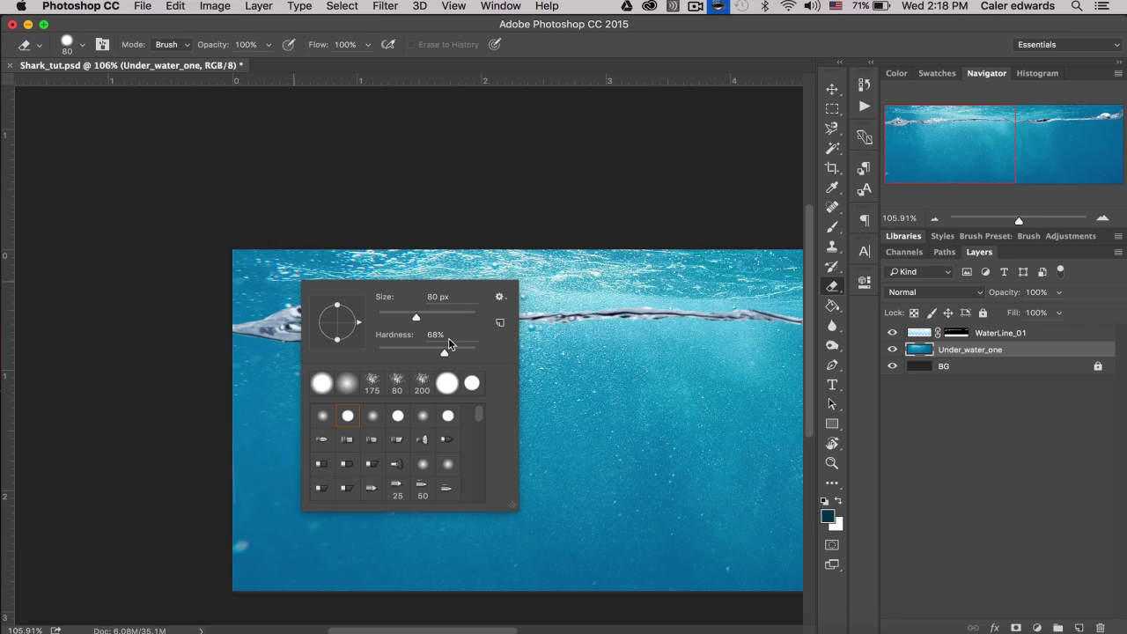
{"action": "left_click", "coordinate": [577, 296]}
{"action": "left_click_drag", "start_coordinate": [577, 296], "coordinate": [218, 315]}
{"action": "scroll", "coordinate": [238, 322], "scroll_direction": "right", "scroll_amount": 5}
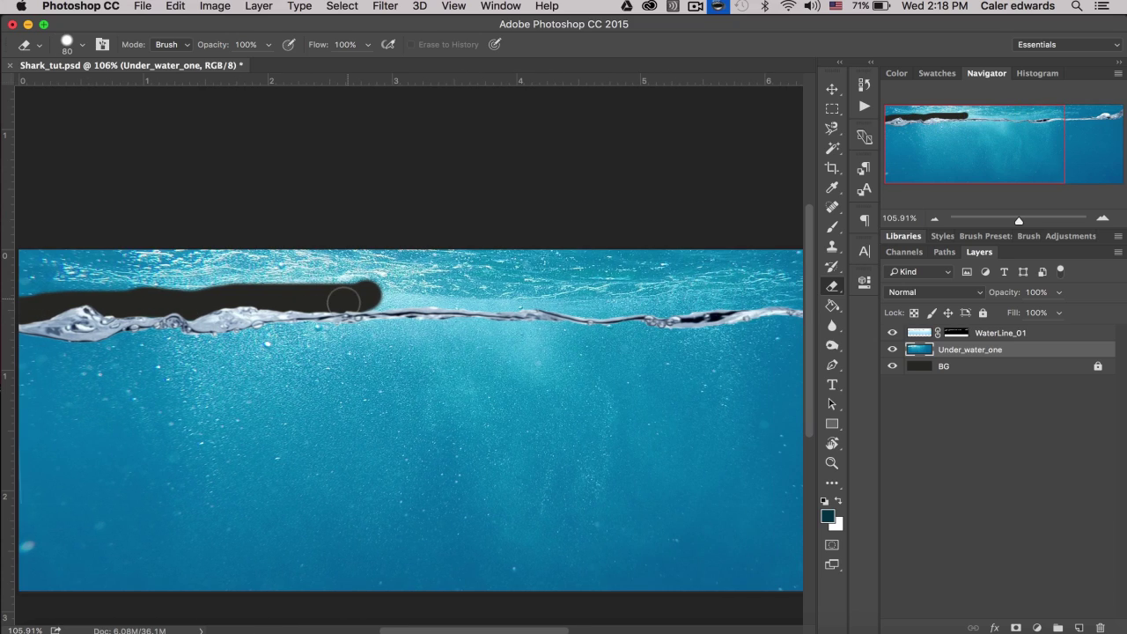
With a 150 px Eraser, clear the remaining underwater image between the waves and the canvas's top edge, starting from the left
{"action": "scroll", "coordinate": [342, 304], "scroll_direction": "left", "scroll_amount": 4}
{"action": "key", "text": "bracketright"}
{"action": "key", "text": "bracketright"}
{"action": "key", "text": "bracketright"}
{"action": "key", "text": "bracketright"}
{"action": "mouse_move", "coordinate": [189, 285]}
{"action": "left_mouse_down"}
{"action": "mouse_move", "coordinate": [227, 292]}
{"action": "mouse_move", "coordinate": [189, 308]}
{"action": "mouse_move", "coordinate": [231, 294]}
{"action": "mouse_move", "coordinate": [411, 291]}
{"action": "left_mouse_up"}
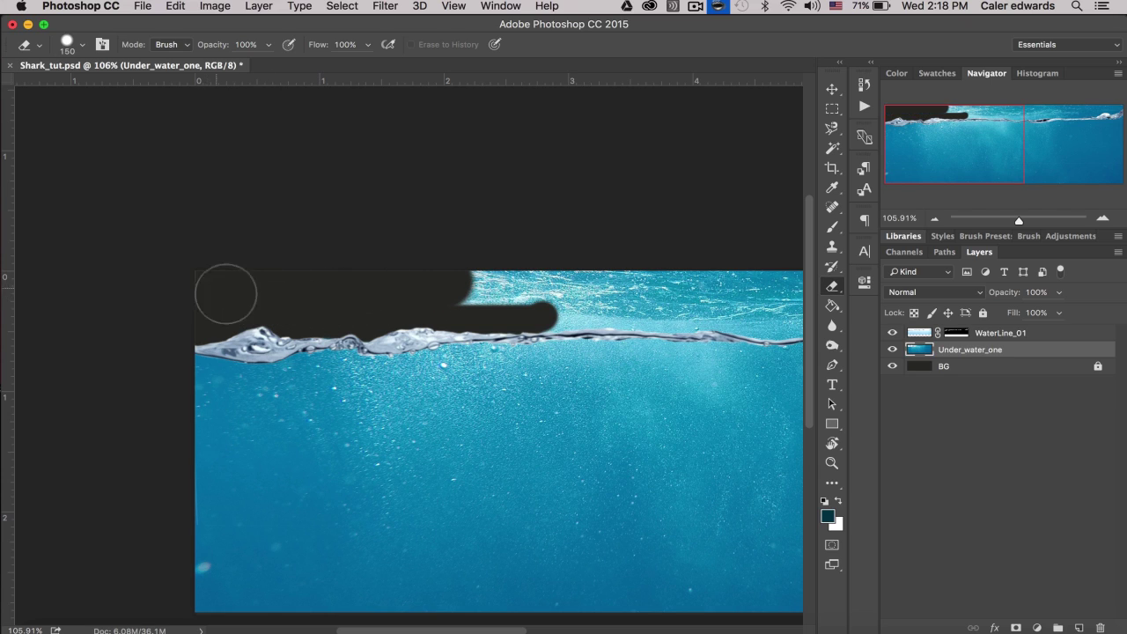
{"action": "scroll", "coordinate": [390, 294], "scroll_direction": "right", "scroll_amount": 3}
{"action": "scroll", "coordinate": [390, 294], "scroll_direction": "right", "scroll_amount": 7}
{"action": "scroll", "coordinate": [390, 293], "scroll_direction": "up", "scroll_amount": 1}
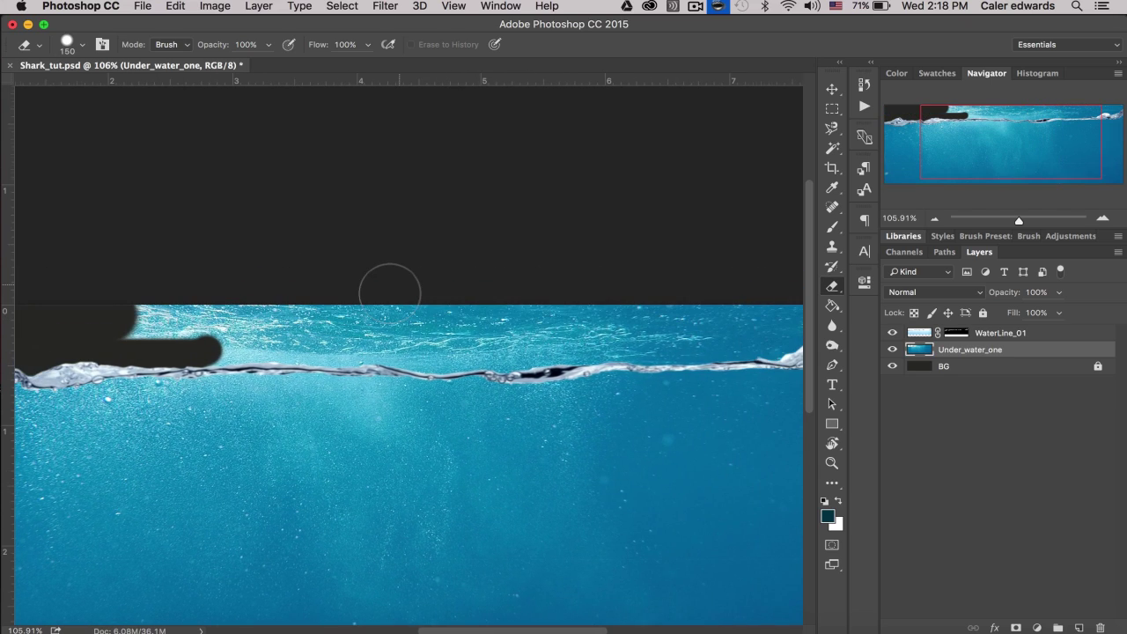
{"action": "scroll", "coordinate": [390, 293], "scroll_direction": "down", "scroll_amount": 5}
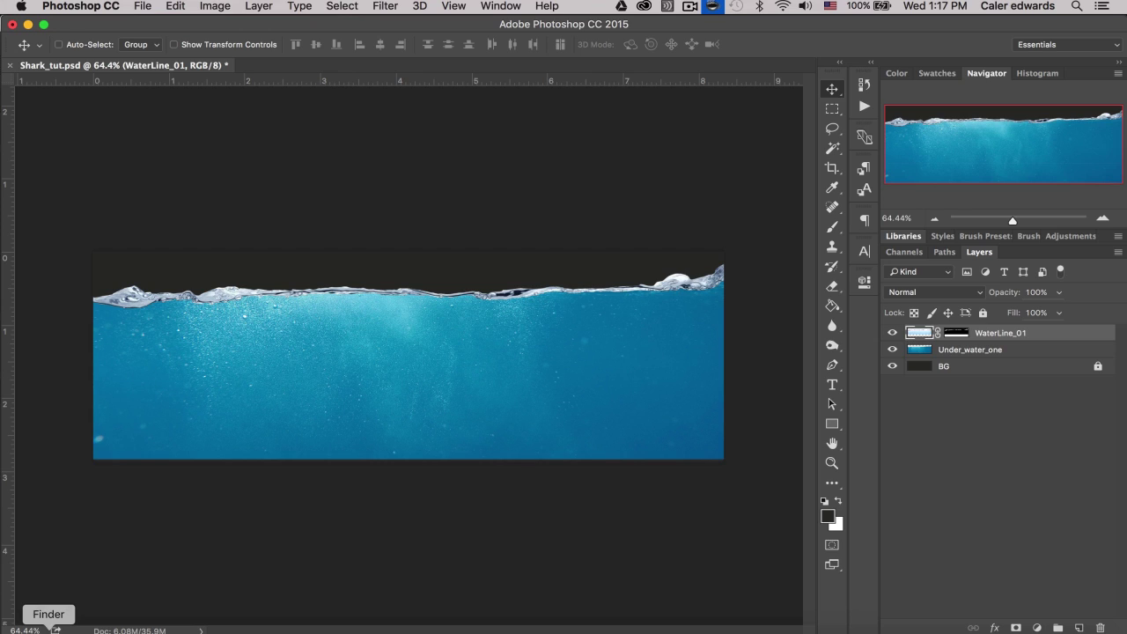
Place SharkText.png from the UnderWaterBanner folder in Finder into the banner above the WaterLine_01 layer
{"action": "left_click", "coordinate": [51, 629]}
{"action": "left_click_drag", "start_coordinate": [619, 265], "coordinate": [511, 427]}
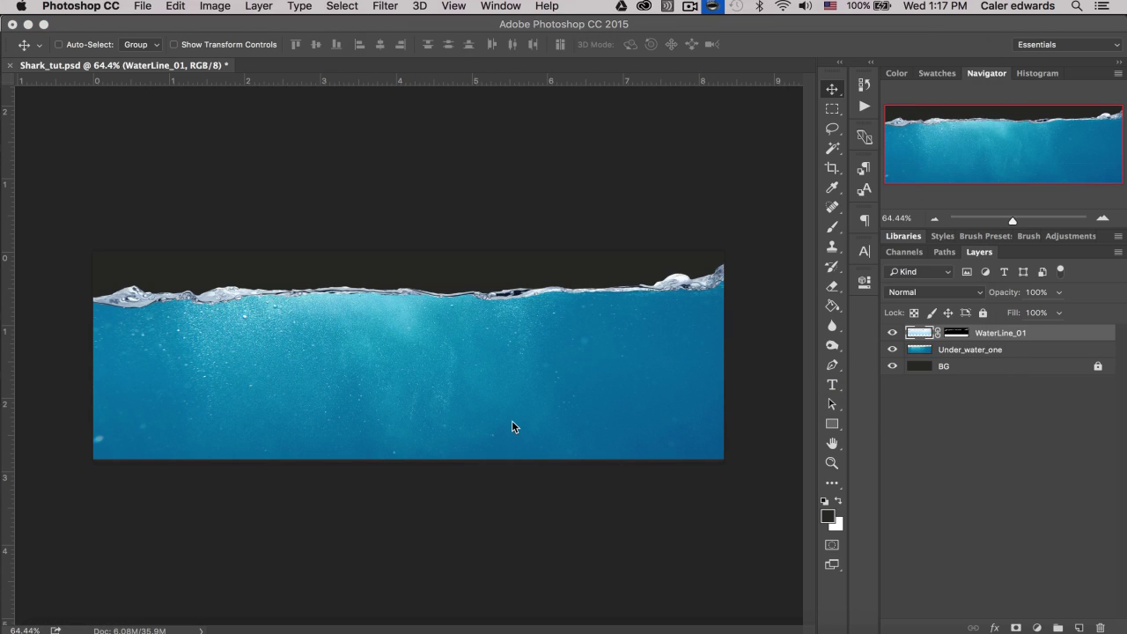
{"action": "left_click", "coordinate": [565, 45]}
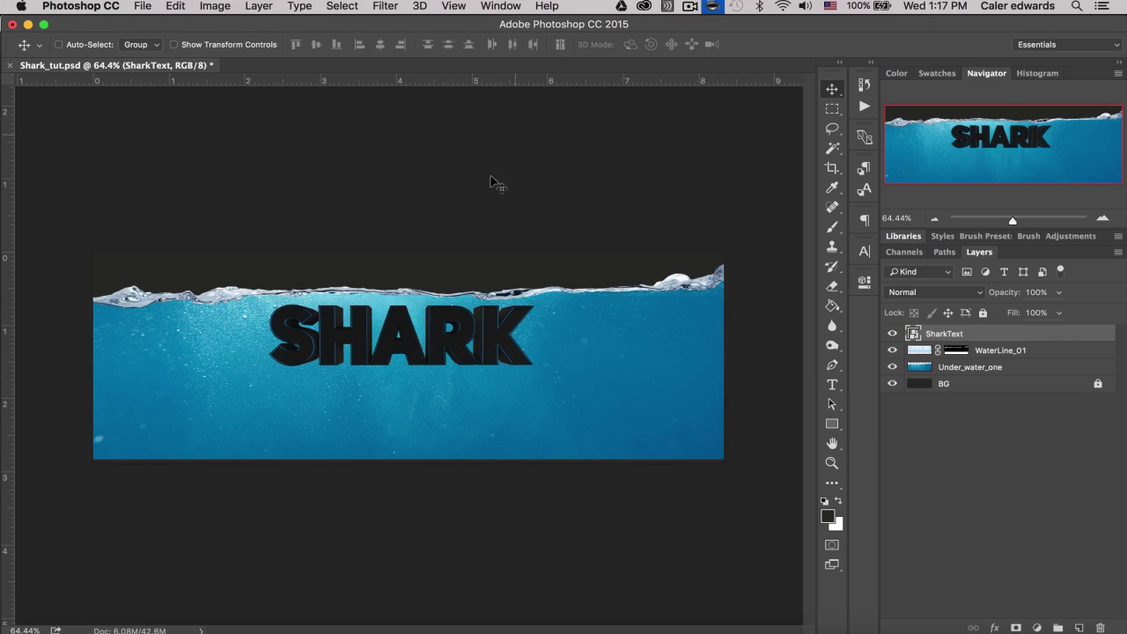
Move the SharkText lettering down and slightly right, nudging it to sit centred in the water below the waves
{"action": "mouse_move", "coordinate": [432, 318]}
{"action": "left_mouse_down"}
{"action": "mouse_move", "coordinate": [430, 338]}
{"action": "mouse_move", "coordinate": [444, 334]}
{"action": "left_mouse_up"}
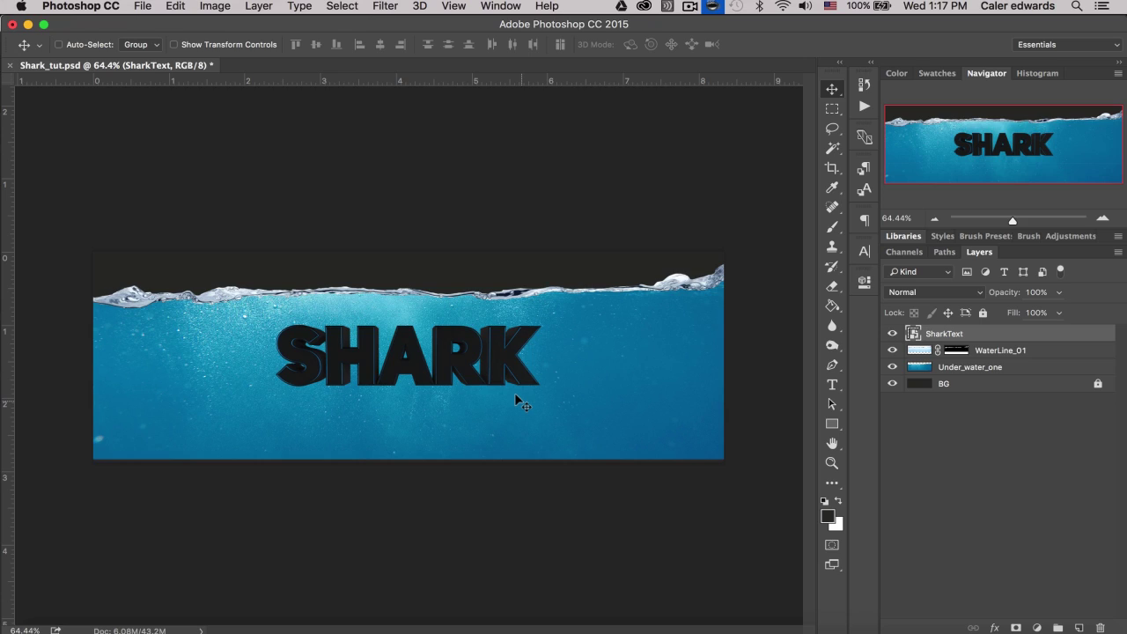
{"action": "key", "text": "Down"}
{"action": "key", "text": "Down"}
{"action": "key", "text": "Down"}
{"action": "key", "text": "Down"}
{"action": "key", "text": "Down"}
{"action": "key", "text": "Down"}
{"action": "key", "text": "Down"}
{"action": "key", "text": "Down"}
{"action": "key", "text": "Down"}
{"action": "key", "text": "Down"}
{"action": "key", "text": "Down"}
{"action": "key", "text": "Down"}
{"action": "key", "text": "Down"}
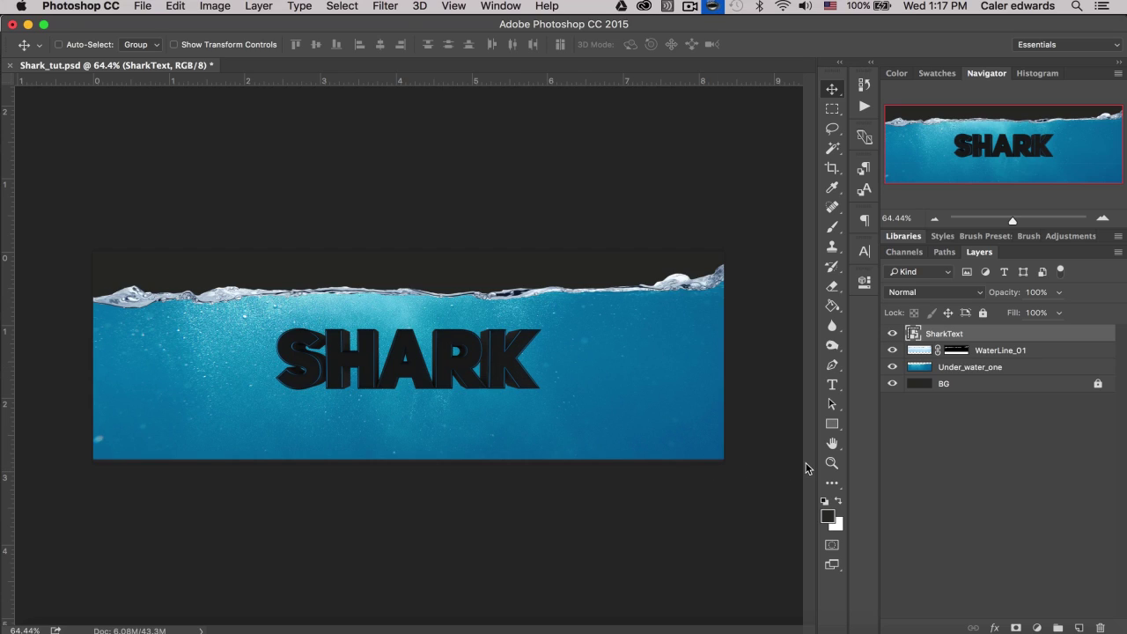
Rasterize the SharkText layer and set its blend mode to Overlay
{"action": "right_click", "coordinate": [984, 336]}
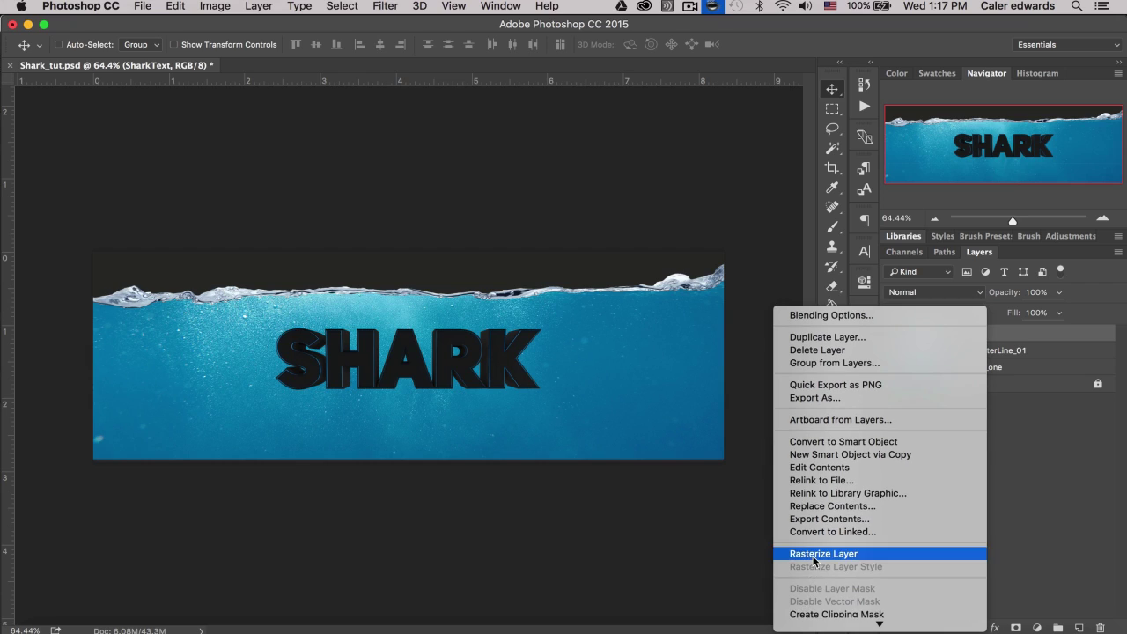
{"action": "left_click", "coordinate": [819, 554]}
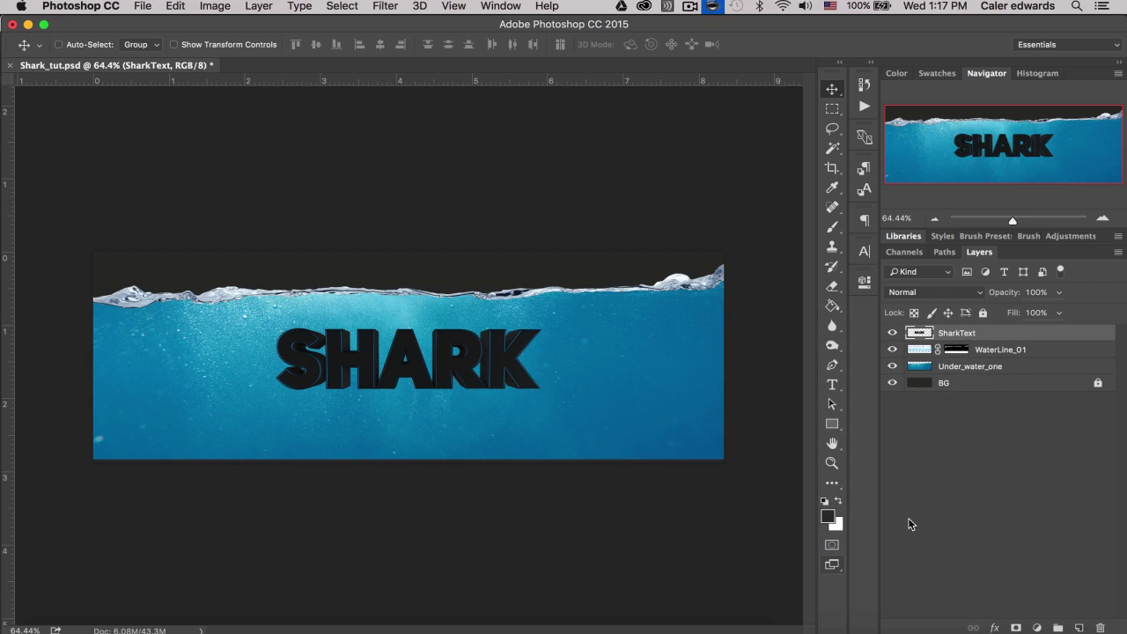
{"action": "left_click", "coordinate": [907, 294]}
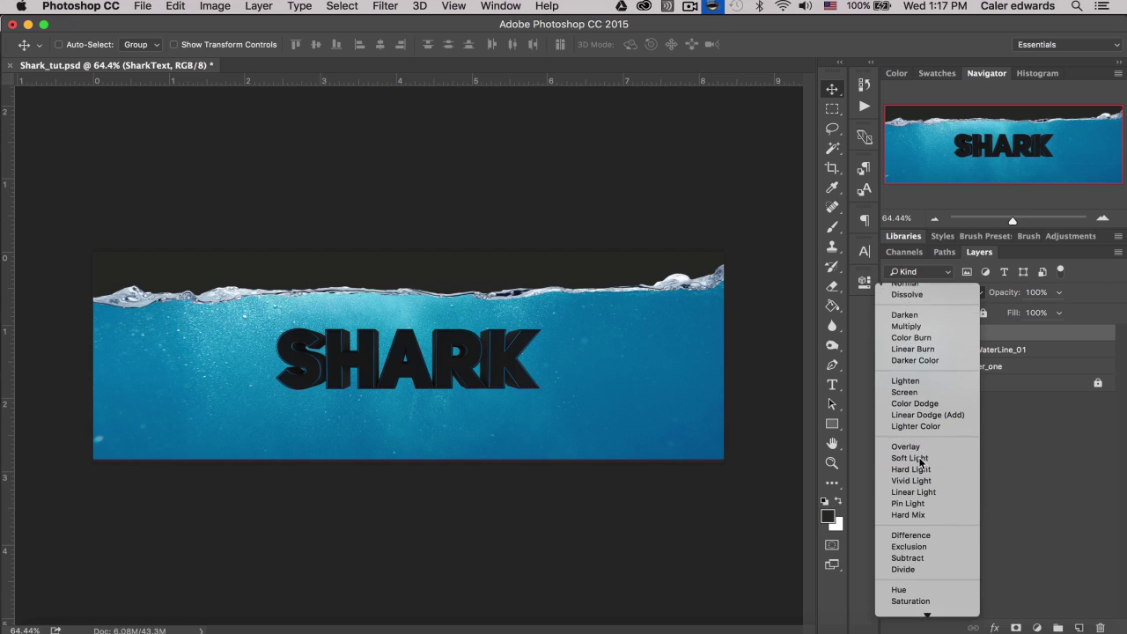
{"action": "left_click", "coordinate": [919, 456]}
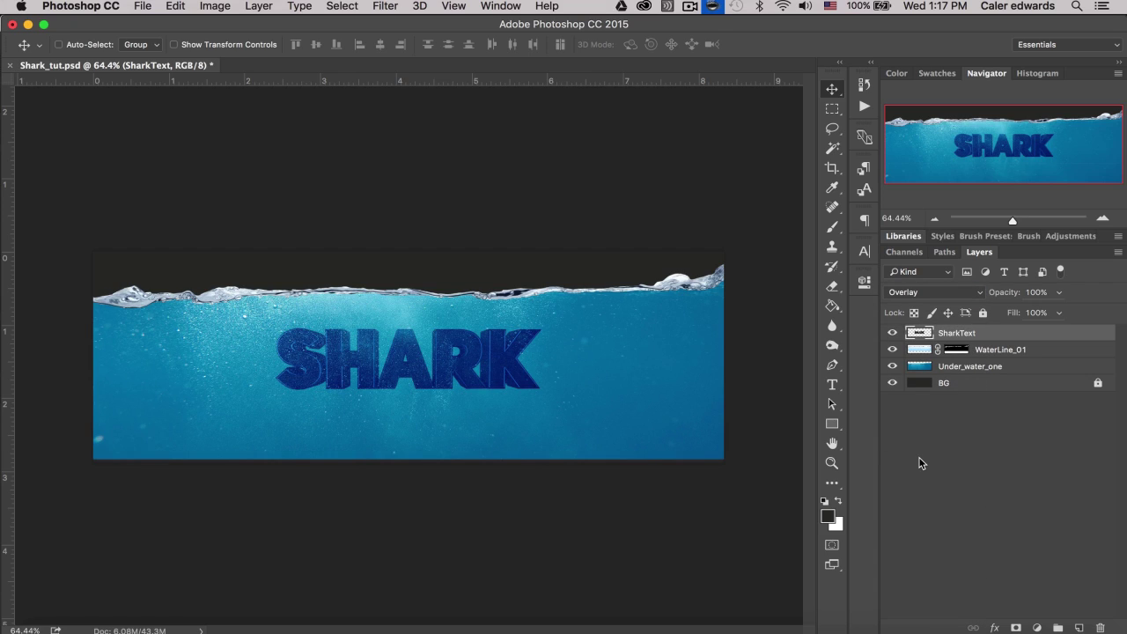
Try the Lighten blend mode on the SharkText layer, settle on Soft Light and check the lettering up close
{"action": "left_click", "coordinate": [933, 293]}
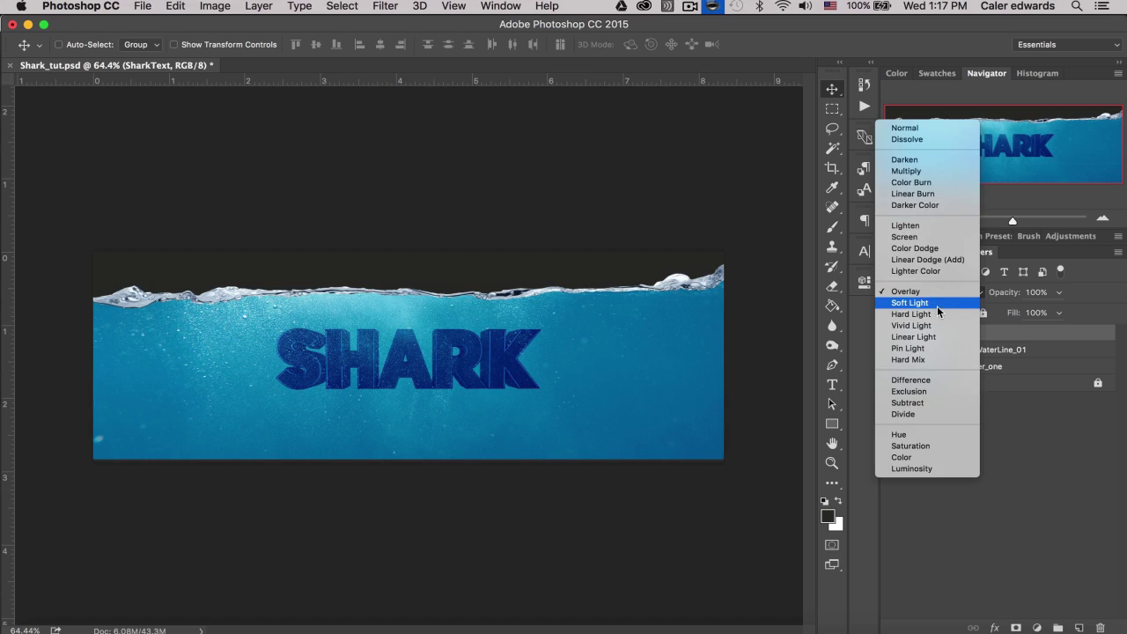
{"action": "left_click", "coordinate": [916, 223]}
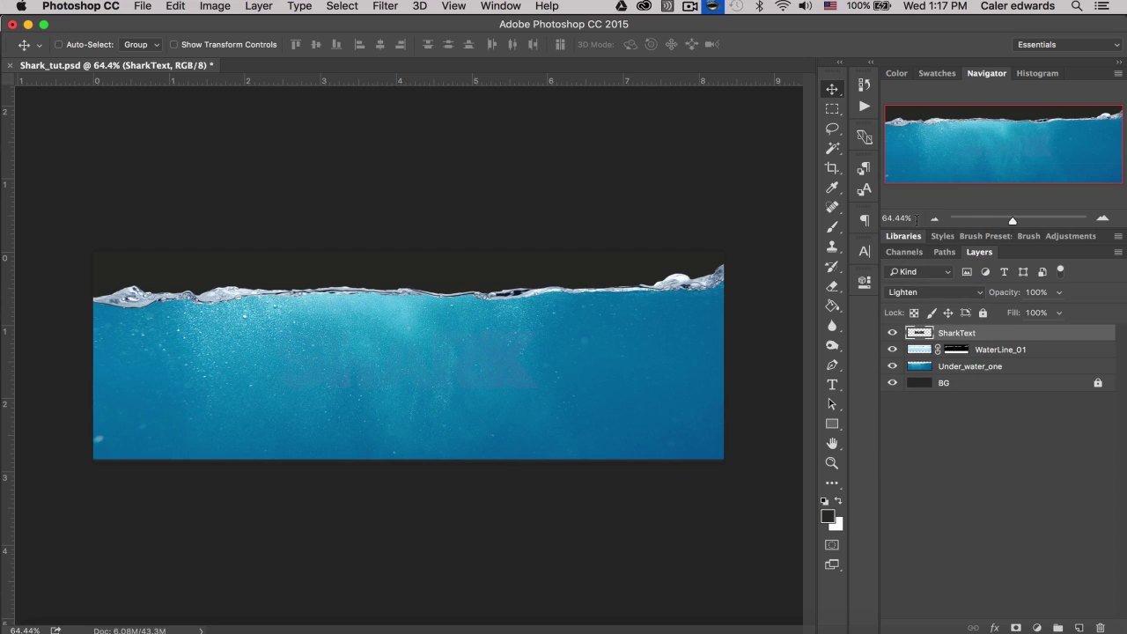
{"action": "left_click", "coordinate": [932, 292]}
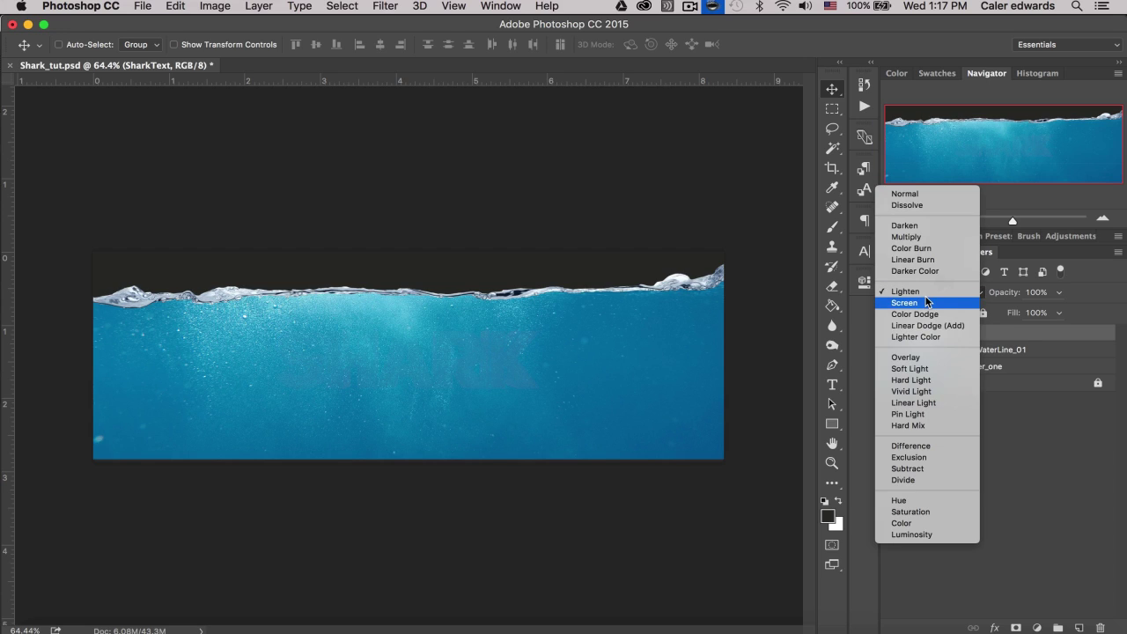
{"action": "left_click", "coordinate": [920, 370]}
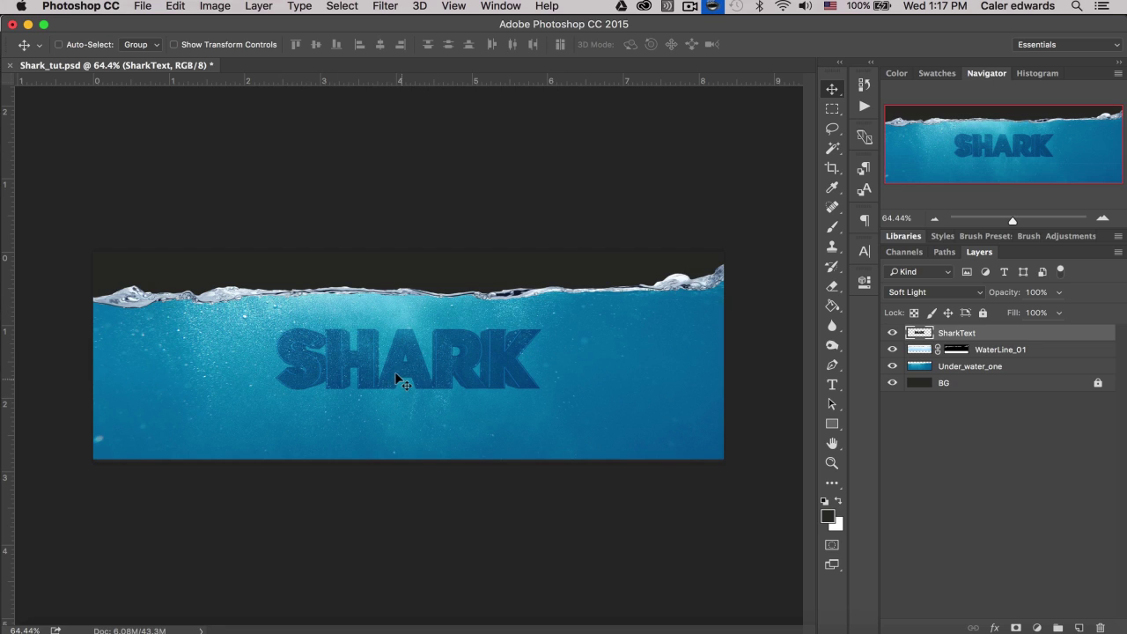
{"action": "scroll", "coordinate": [396, 381], "scroll_direction": "up", "scroll_amount": 4}
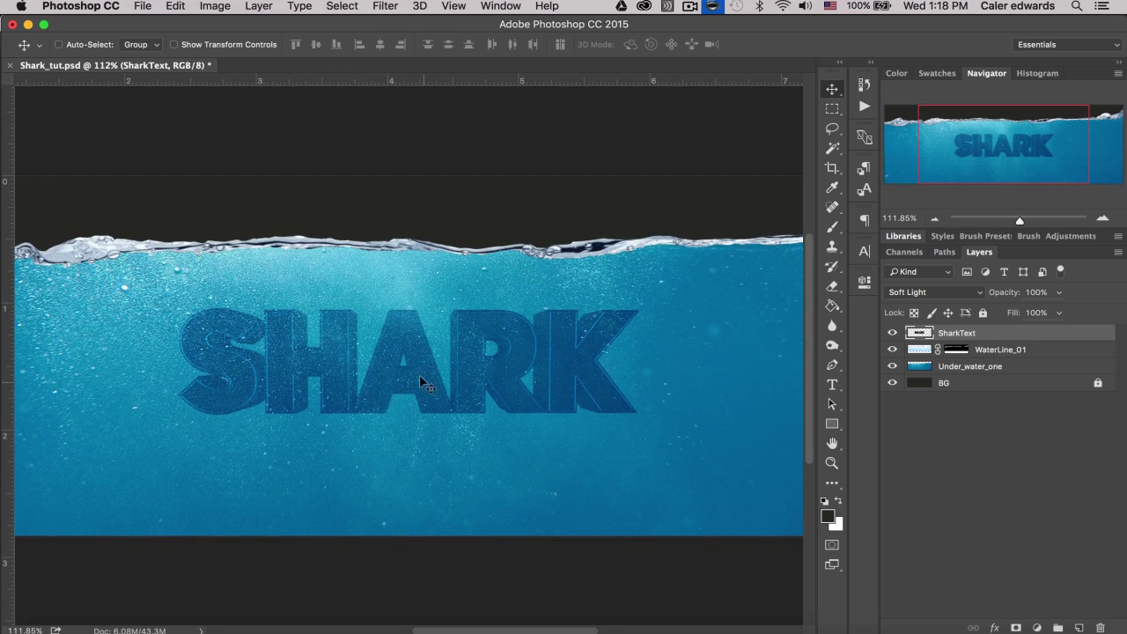
{"action": "scroll", "coordinate": [426, 379], "scroll_direction": "down", "scroll_amount": 4}
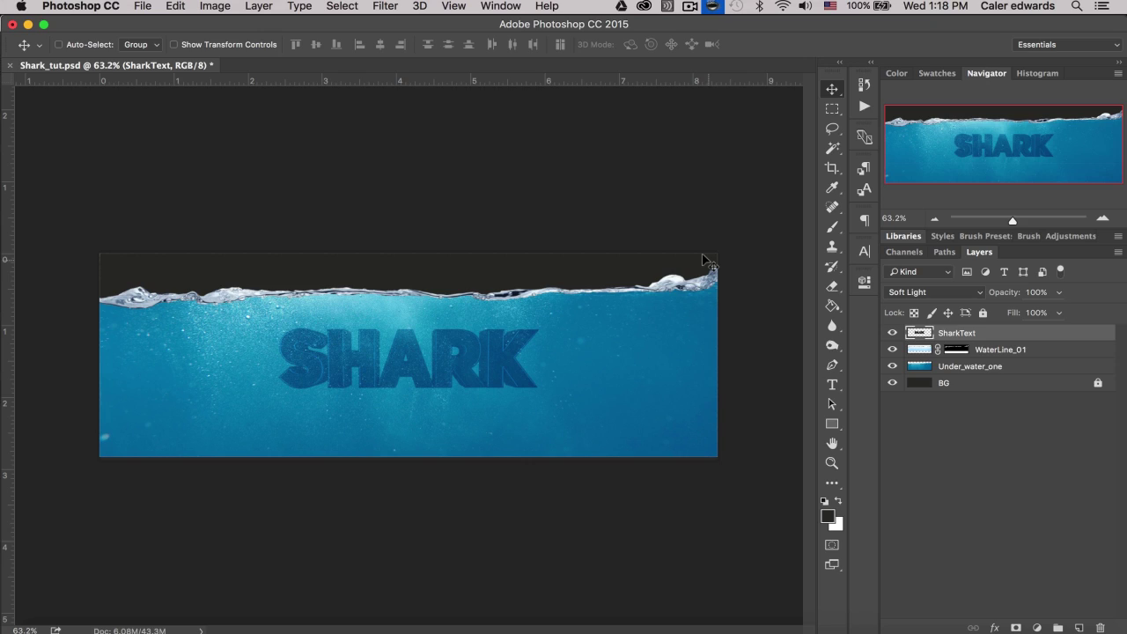
Apply a Levels adjustment to the WaterLine_01 layer with input levels of 18, 0.89 and 251, discarding a trial of the automatic correction
{"action": "left_click", "coordinate": [918, 349]}
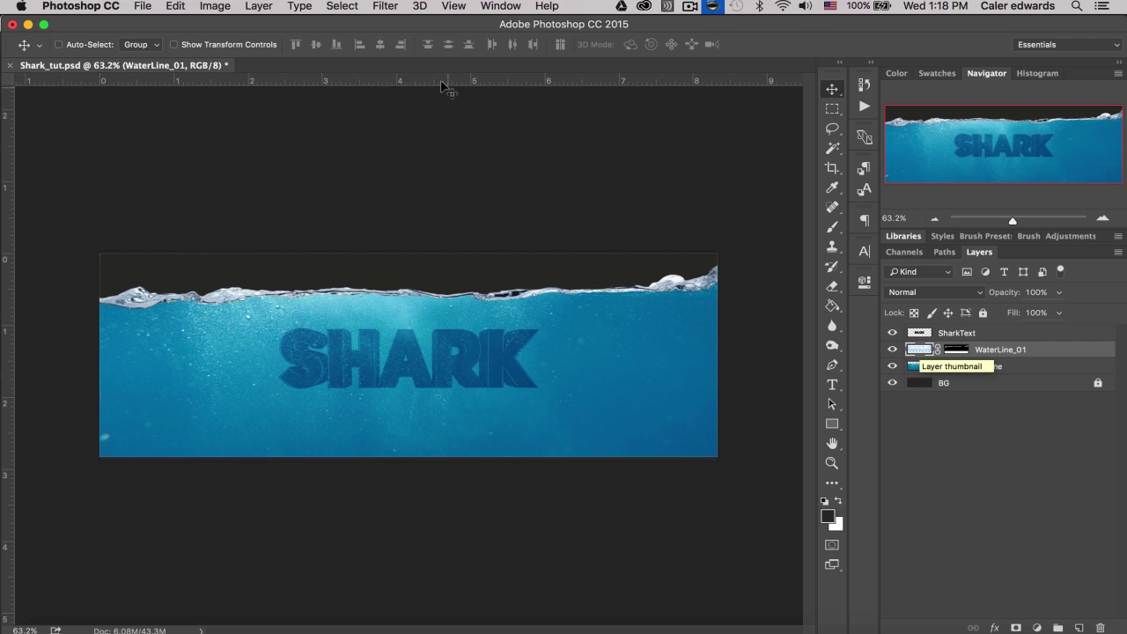
{"action": "left_click", "coordinate": [213, 6]}
{"action": "mouse_move", "coordinate": [240, 47]}
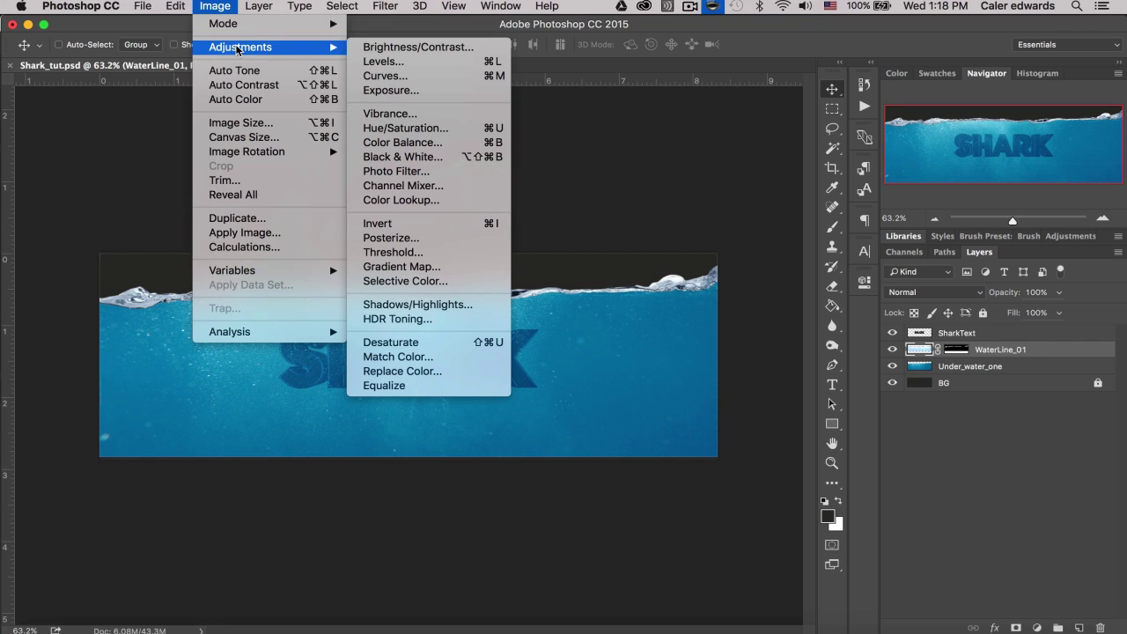
{"action": "left_click", "coordinate": [368, 69]}
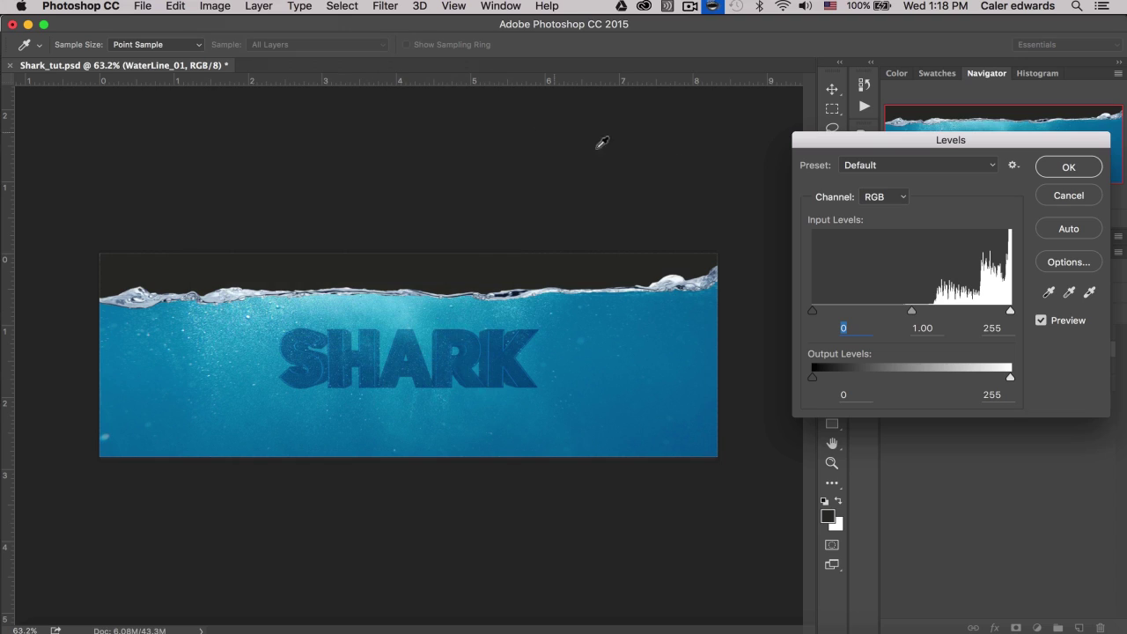
{"action": "left_click_drag", "start_coordinate": [886, 146], "coordinate": [822, 235]}
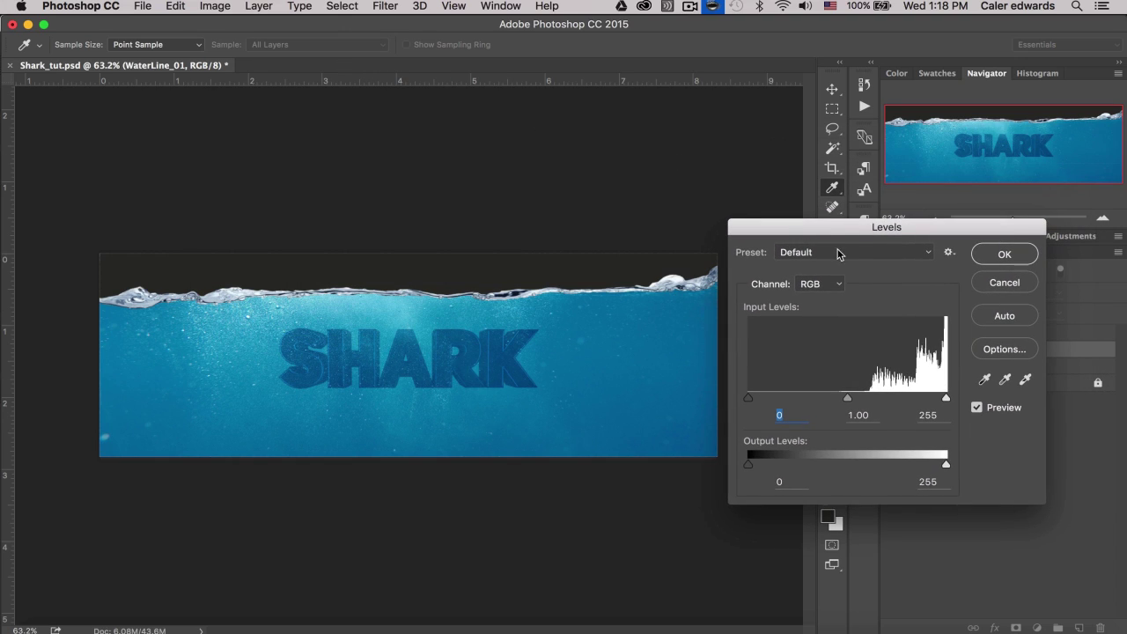
{"action": "left_click", "coordinate": [1004, 317]}
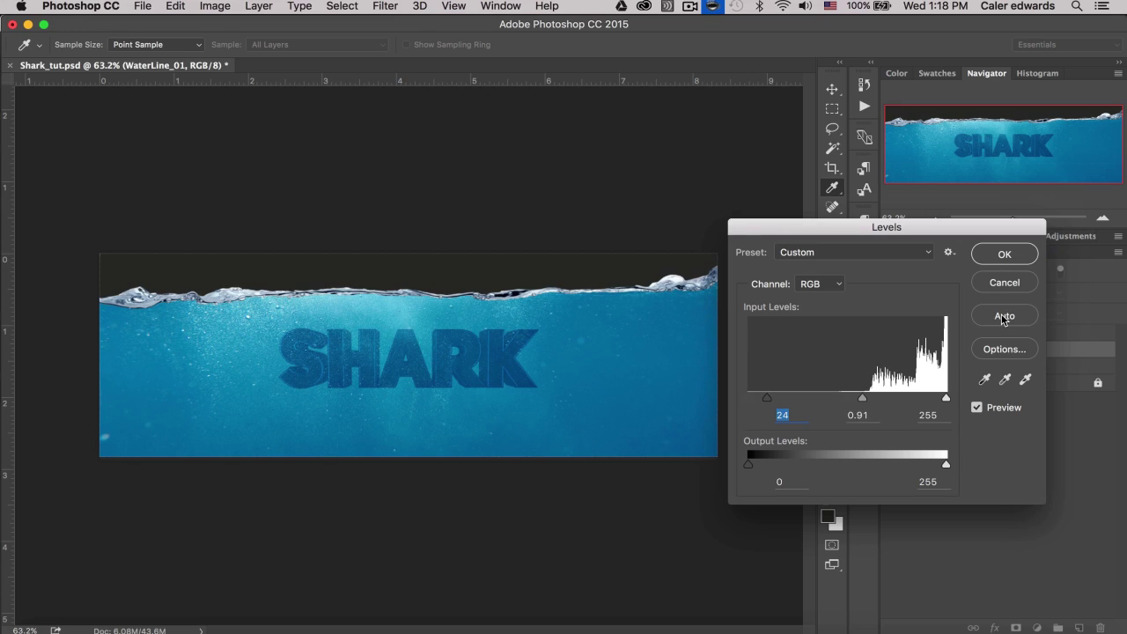
{"action": "key", "text": "super+z"}
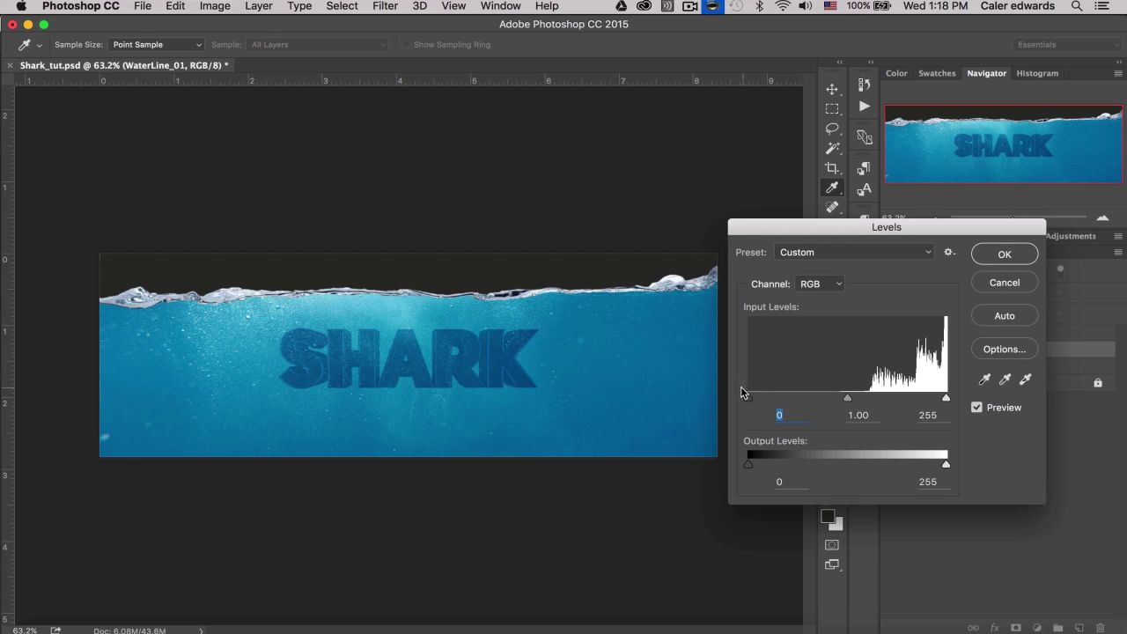
{"action": "mouse_move", "coordinate": [948, 401]}
{"action": "left_mouse_down"}
{"action": "mouse_move", "coordinate": [913, 401]}
{"action": "mouse_move", "coordinate": [944, 400]}
{"action": "left_mouse_up"}
{"action": "mouse_move", "coordinate": [845, 401]}
{"action": "left_mouse_down"}
{"action": "mouse_move", "coordinate": [866, 398]}
{"action": "mouse_move", "coordinate": [853, 402]}
{"action": "left_mouse_up"}
{"action": "left_click_drag", "start_coordinate": [749, 398], "coordinate": [762, 400]}
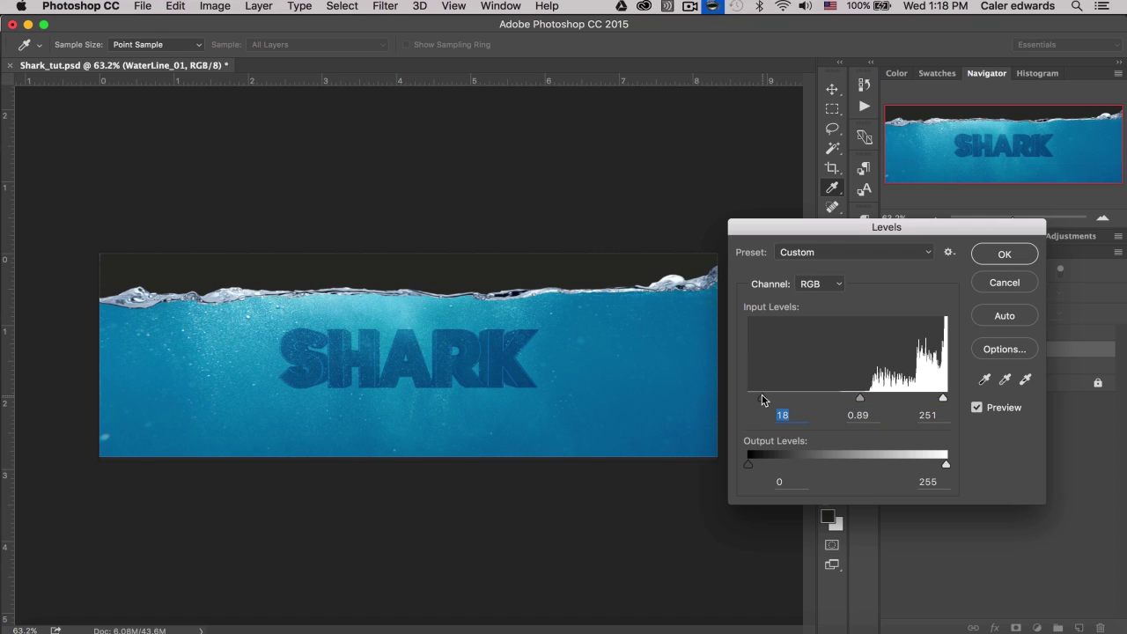
{"action": "left_click", "coordinate": [1005, 258]}
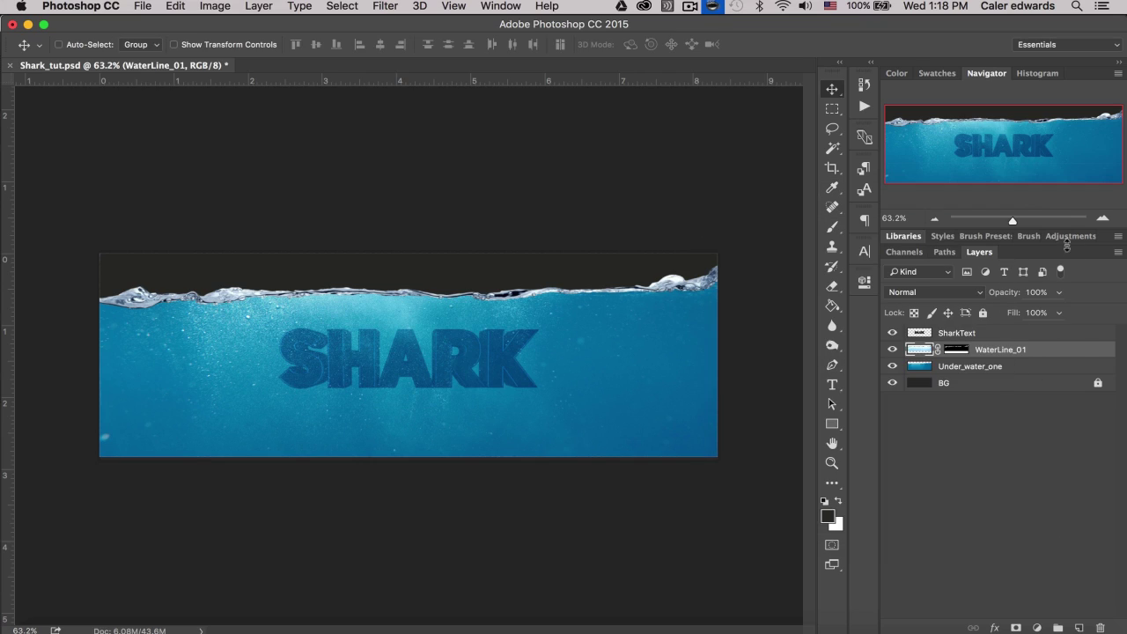
Try adjusting the opacity of the WaterLine_01 layer
{"action": "left_click", "coordinate": [1058, 295]}
{"action": "left_click_drag", "start_coordinate": [1047, 313], "coordinate": [1068, 313]}
{"action": "left_click", "coordinate": [1090, 319]}
Add a Hue/Saturation adjustment layer above SharkText with Hue +2, Saturation +12 and Lightness +9
{"action": "left_click", "coordinate": [1021, 335]}
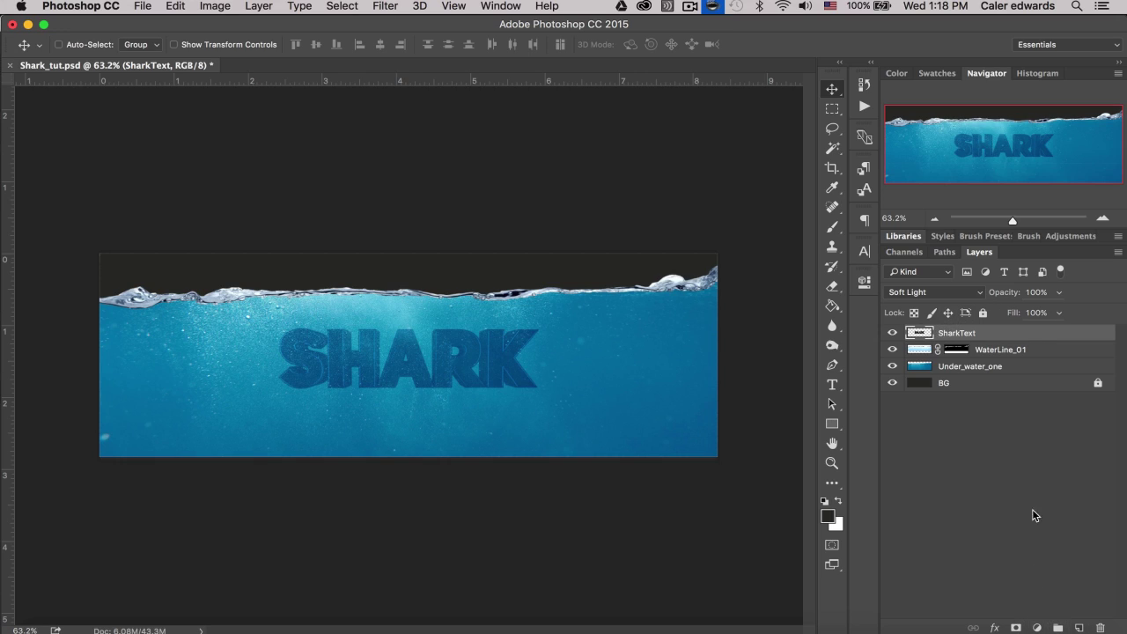
{"action": "left_click", "coordinate": [1037, 628]}
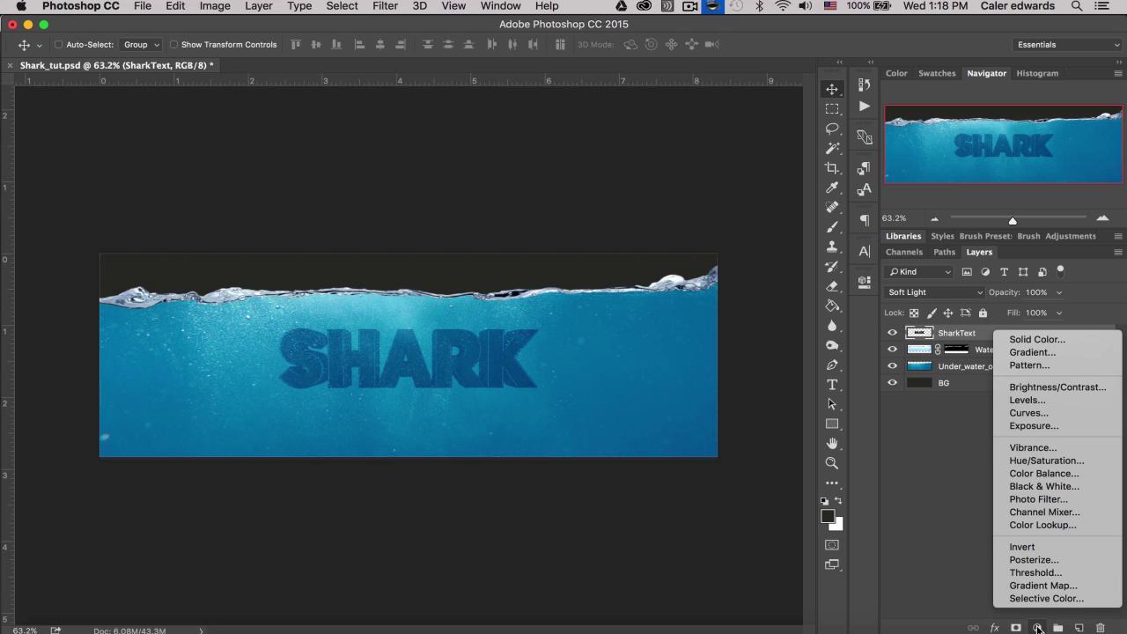
{"action": "left_click", "coordinate": [1034, 461]}
{"action": "left_click_drag", "start_coordinate": [730, 372], "coordinate": [731, 376]}
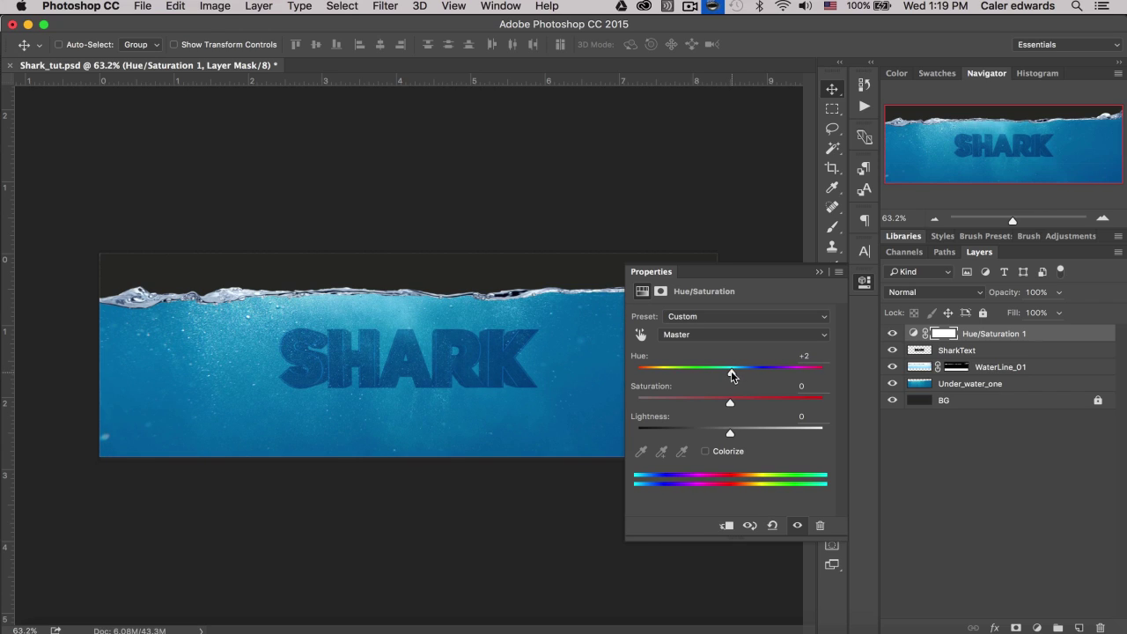
{"action": "left_click_drag", "start_coordinate": [731, 404], "coordinate": [738, 433]}
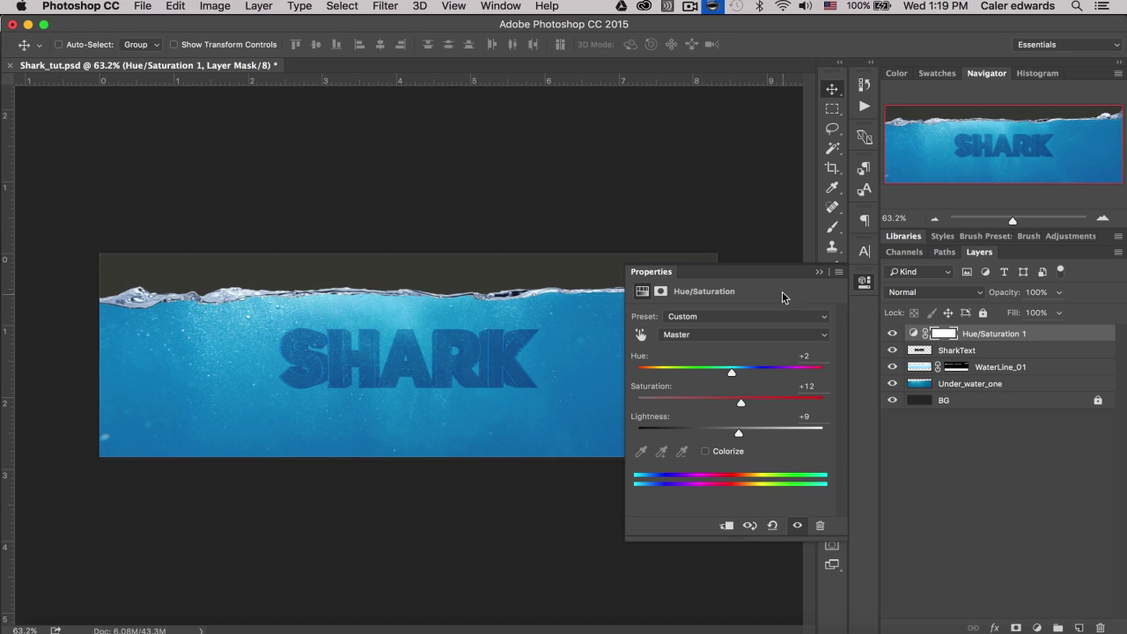
{"action": "left_click", "coordinate": [819, 272]}
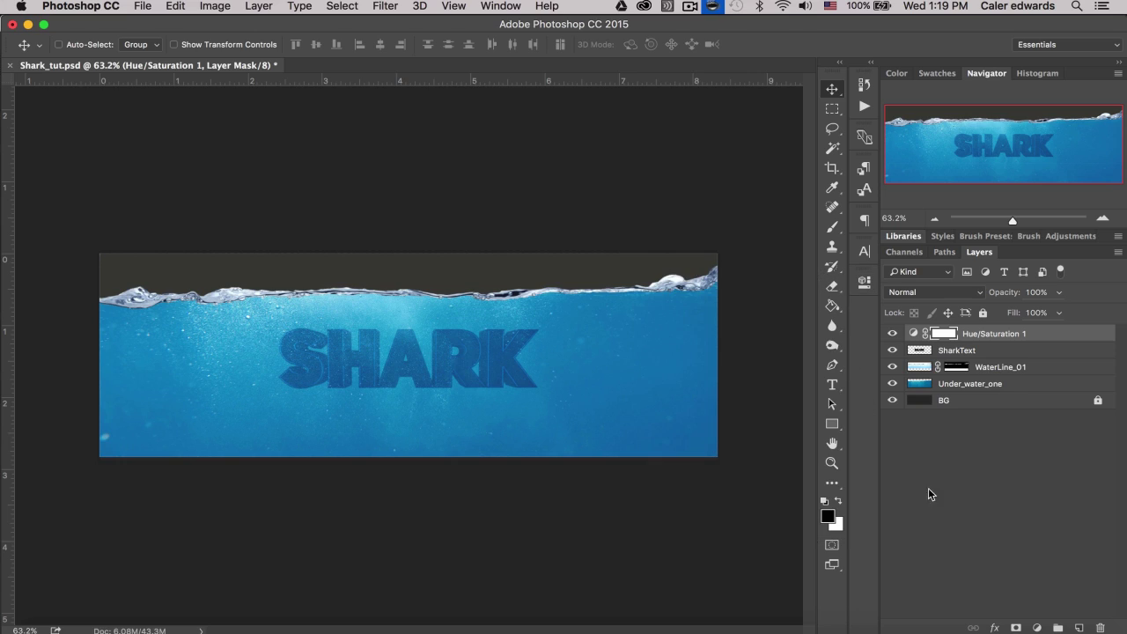
Add a Vibrance adjustment layer above the Hue/Saturation layer with Vibrance +46 and Saturation +18
{"action": "left_click", "coordinate": [1036, 628]}
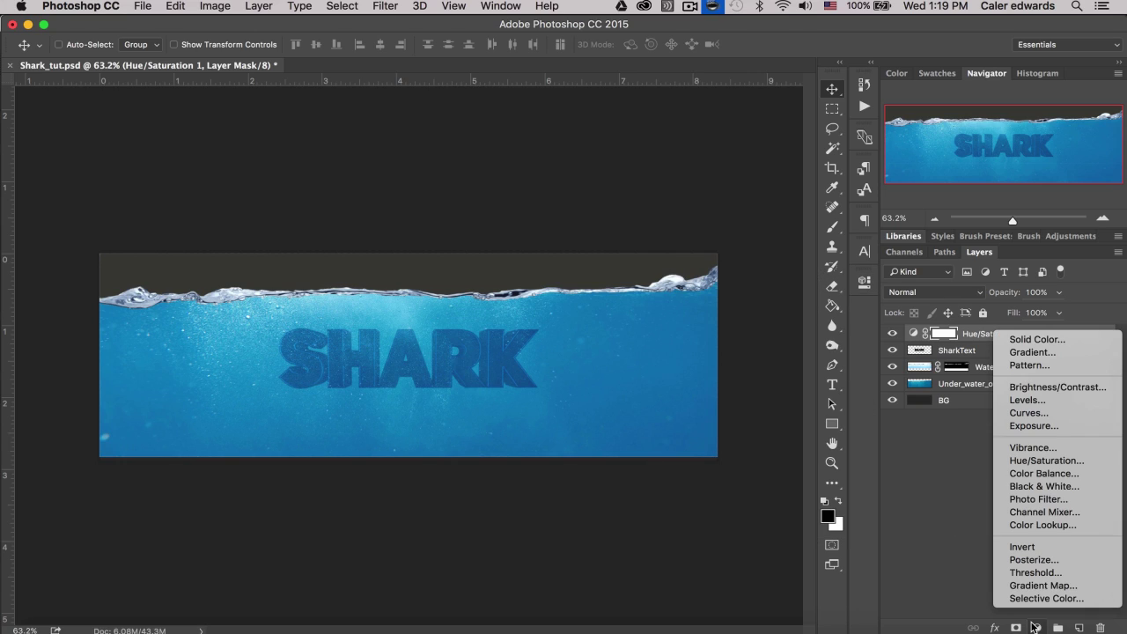
{"action": "left_click", "coordinate": [1057, 449]}
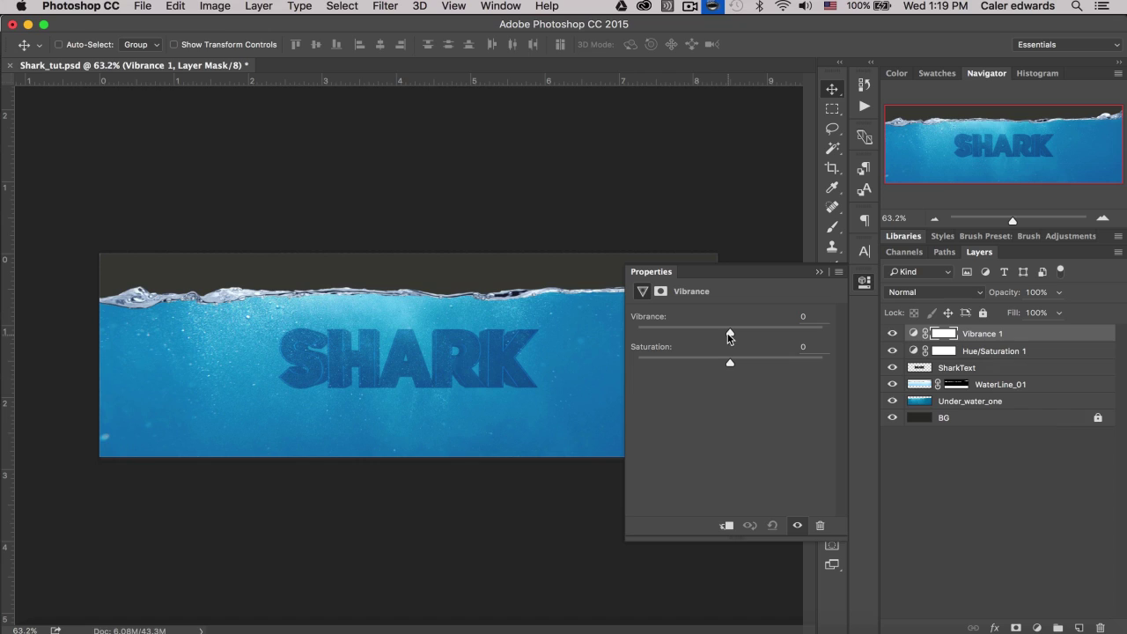
{"action": "left_click_drag", "start_coordinate": [738, 331], "coordinate": [773, 332]}
{"action": "mouse_move", "coordinate": [729, 363]}
{"action": "left_mouse_down"}
{"action": "mouse_move", "coordinate": [678, 362]}
{"action": "mouse_move", "coordinate": [775, 364]}
{"action": "mouse_move", "coordinate": [745, 364]}
{"action": "left_mouse_up"}
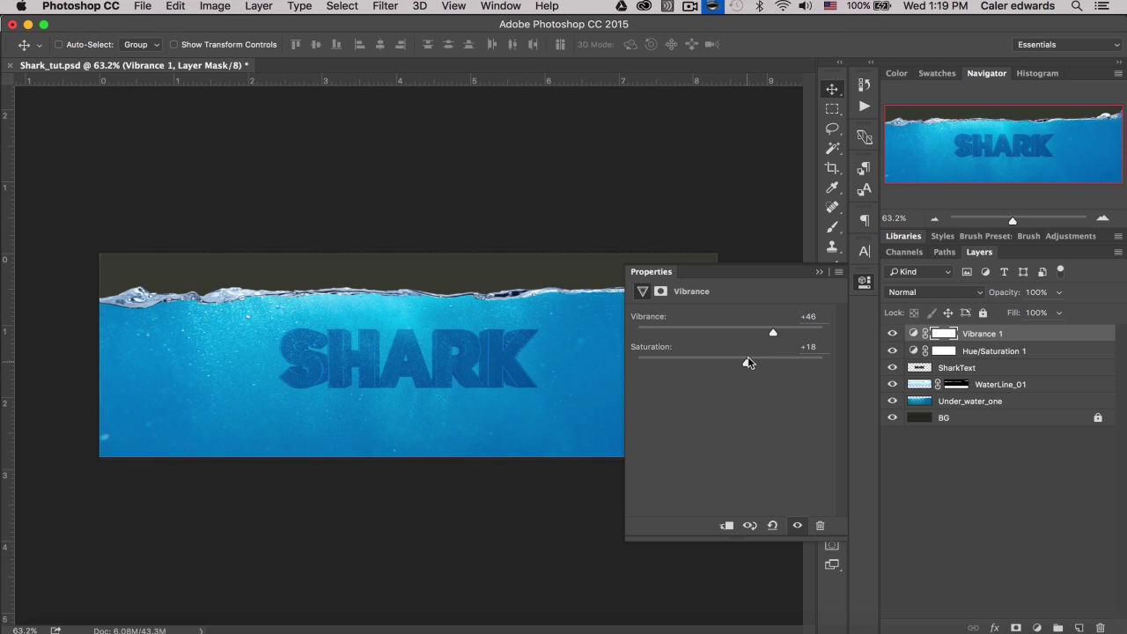
{"action": "left_click", "coordinate": [819, 272]}
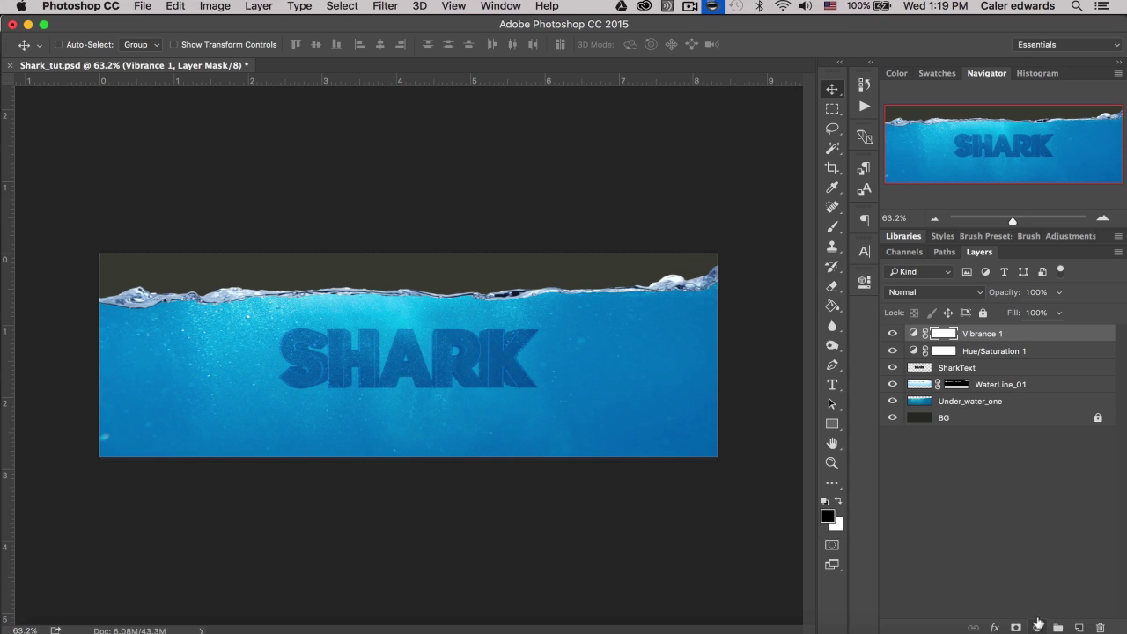
Add a Levels adjustment layer on top of the Vibrance layer and apply the automatic levels correction
{"action": "left_click", "coordinate": [1039, 626]}
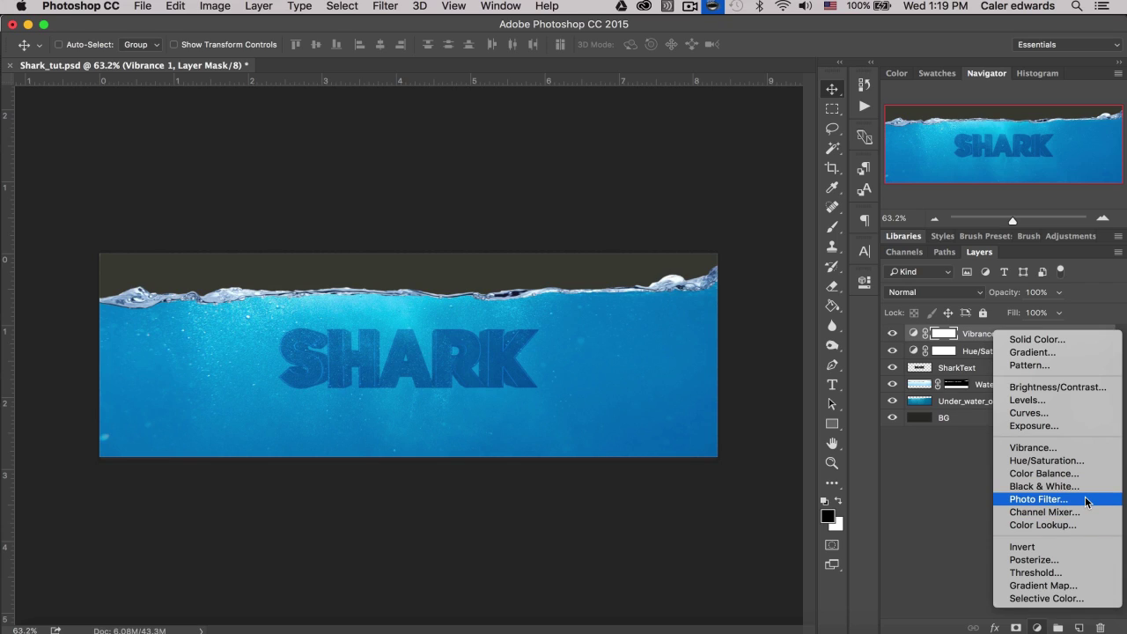
{"action": "left_click", "coordinate": [1042, 403]}
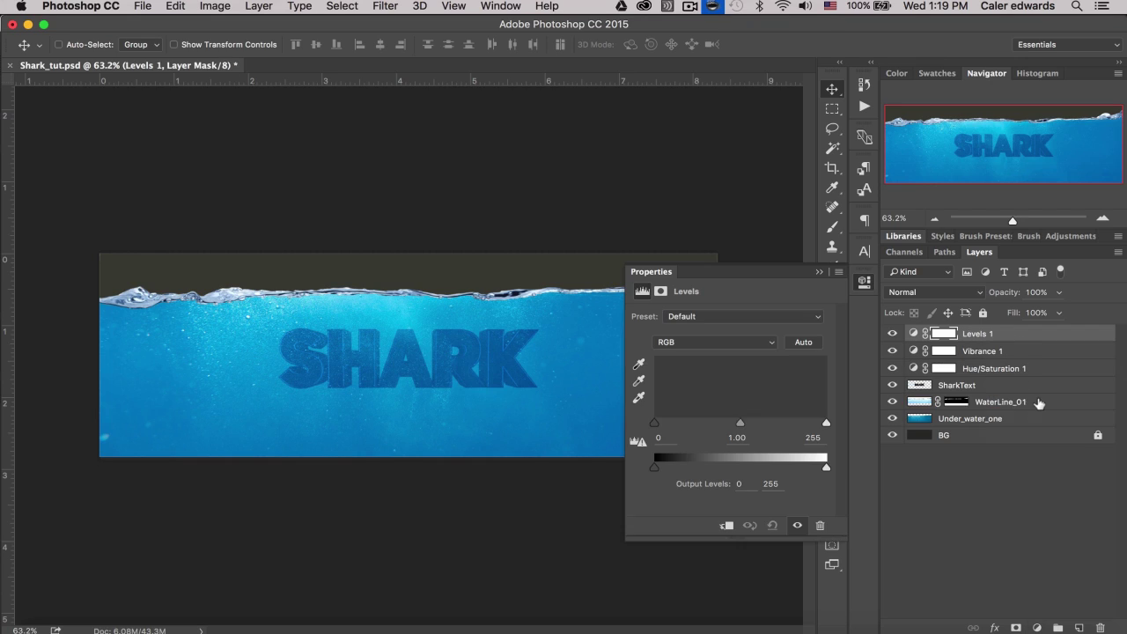
{"action": "left_click", "coordinate": [804, 342]}
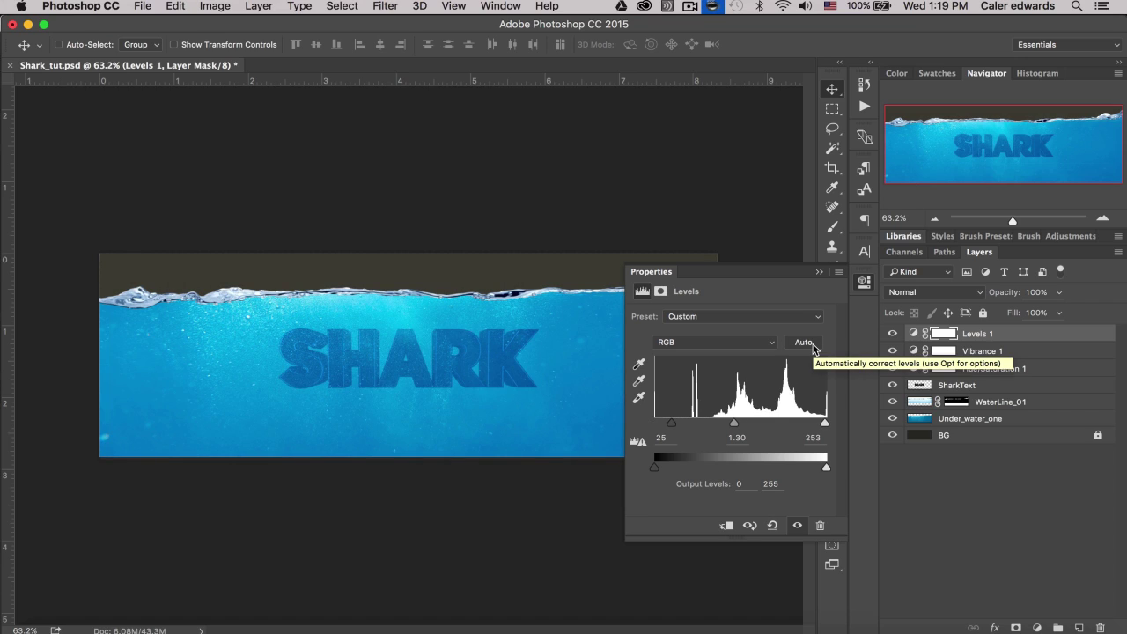
{"action": "left_click", "coordinate": [820, 275]}
Add a Curves adjustment layer on top, apply the automatic correction, and pull the RGB curve's midtone point down to darken the water
{"action": "left_click", "coordinate": [1037, 628]}
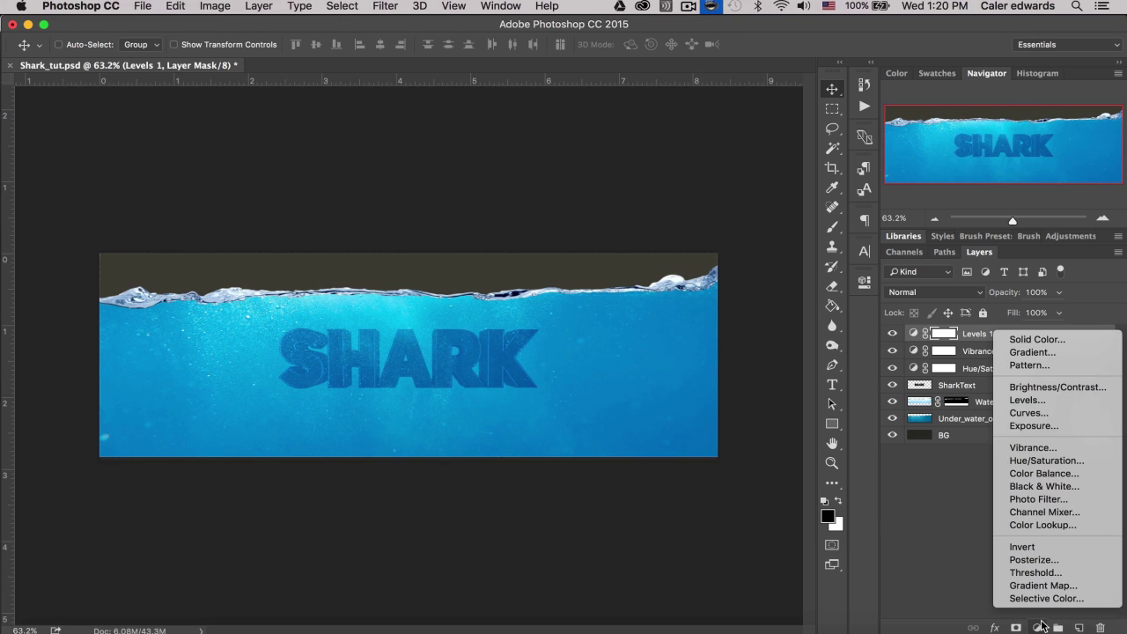
{"action": "left_click", "coordinate": [1043, 413]}
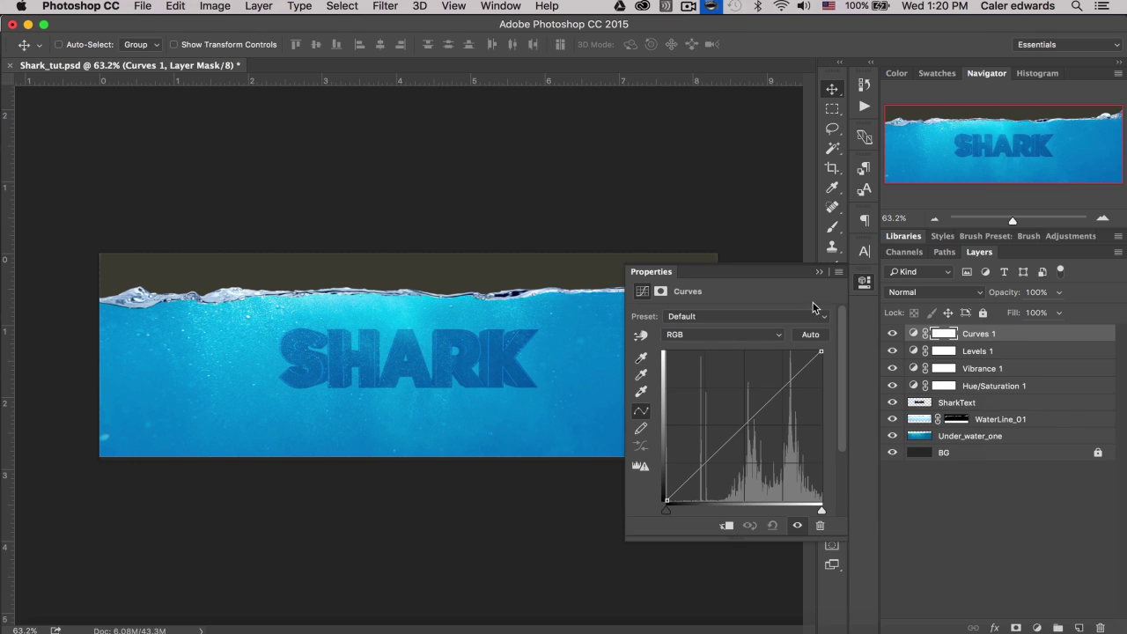
{"action": "left_click", "coordinate": [804, 335]}
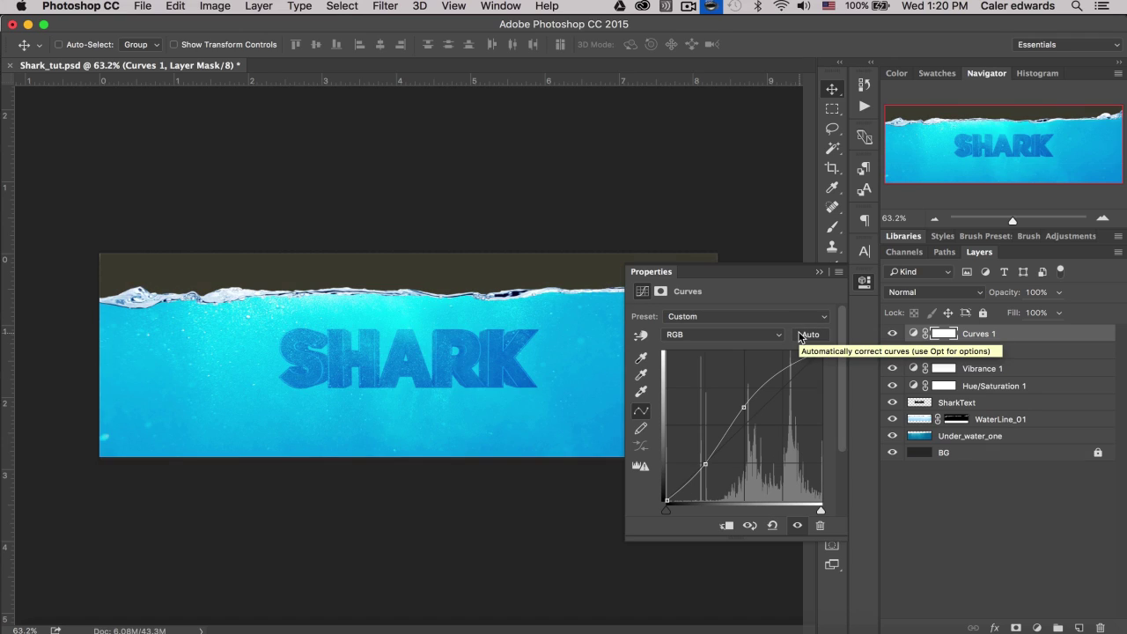
{"action": "left_click_drag", "start_coordinate": [744, 407], "coordinate": [754, 427]}
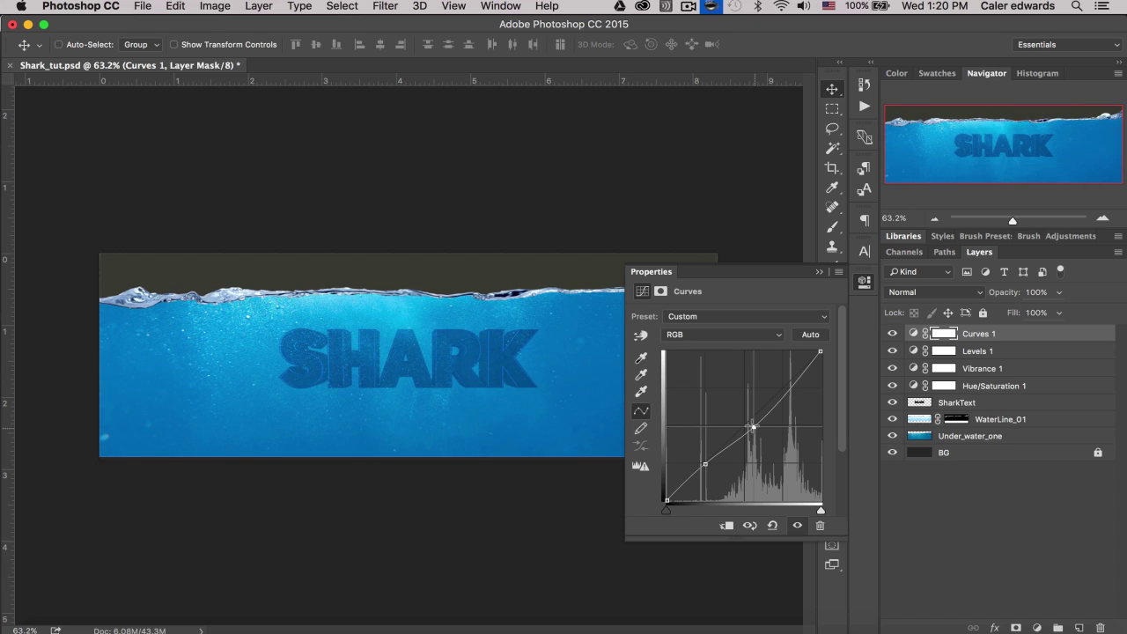
Lower the upper part of the Blue channel curve slightly and add a shadow point that lifts its lower part back up
{"action": "left_click", "coordinate": [720, 335]}
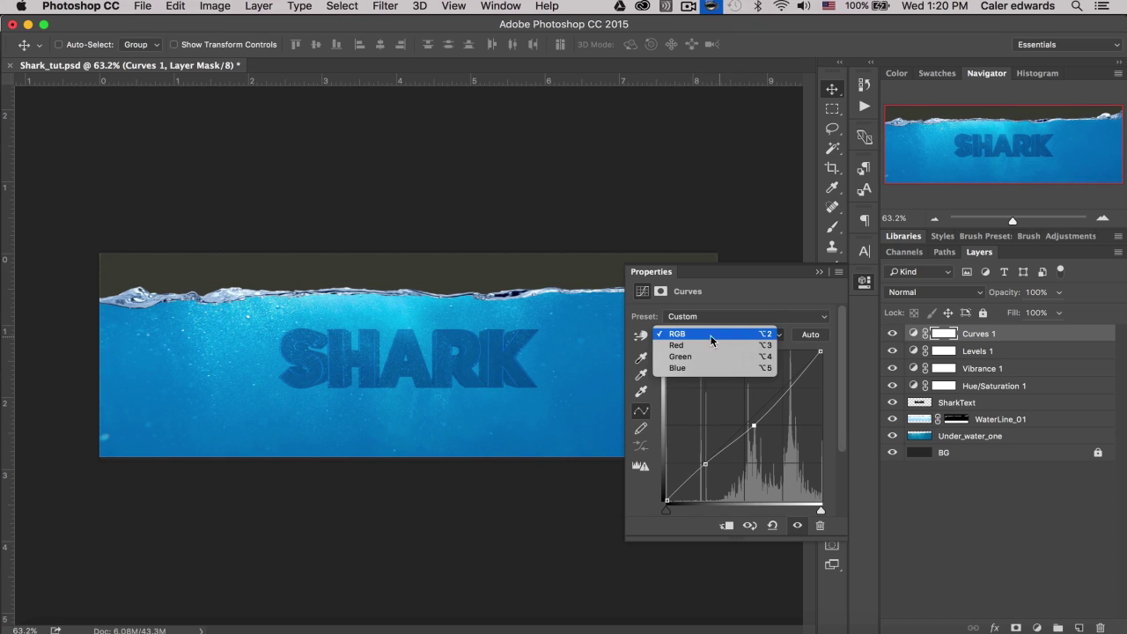
{"action": "left_click", "coordinate": [683, 368]}
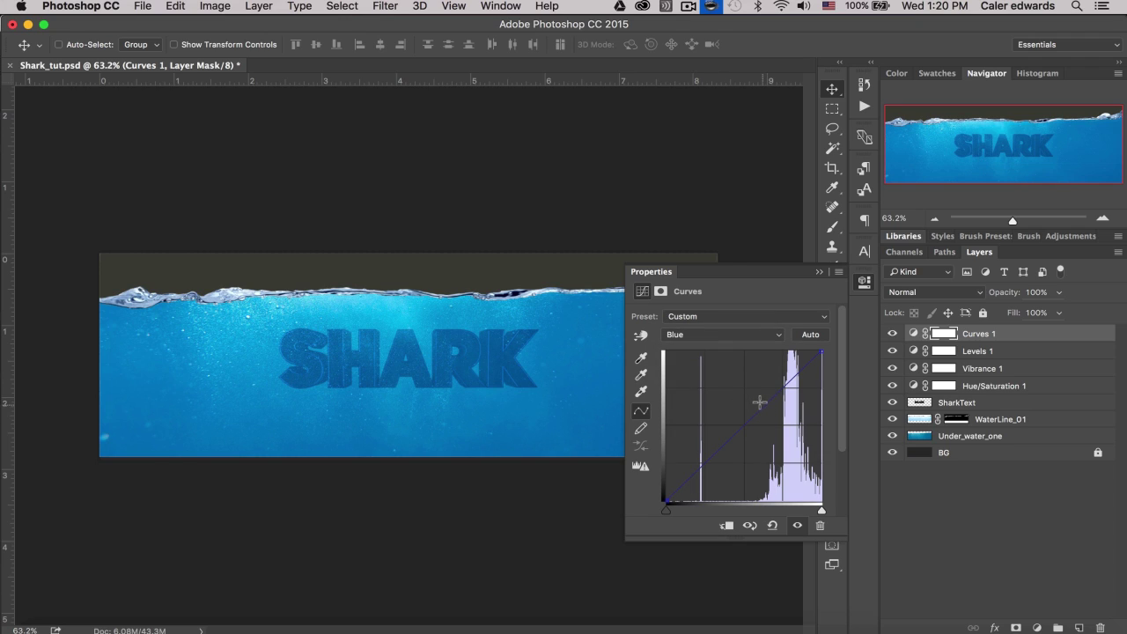
{"action": "mouse_move", "coordinate": [782, 384]}
{"action": "left_mouse_down"}
{"action": "mouse_move", "coordinate": [796, 390]}
{"action": "mouse_move", "coordinate": [789, 394]}
{"action": "left_mouse_up"}
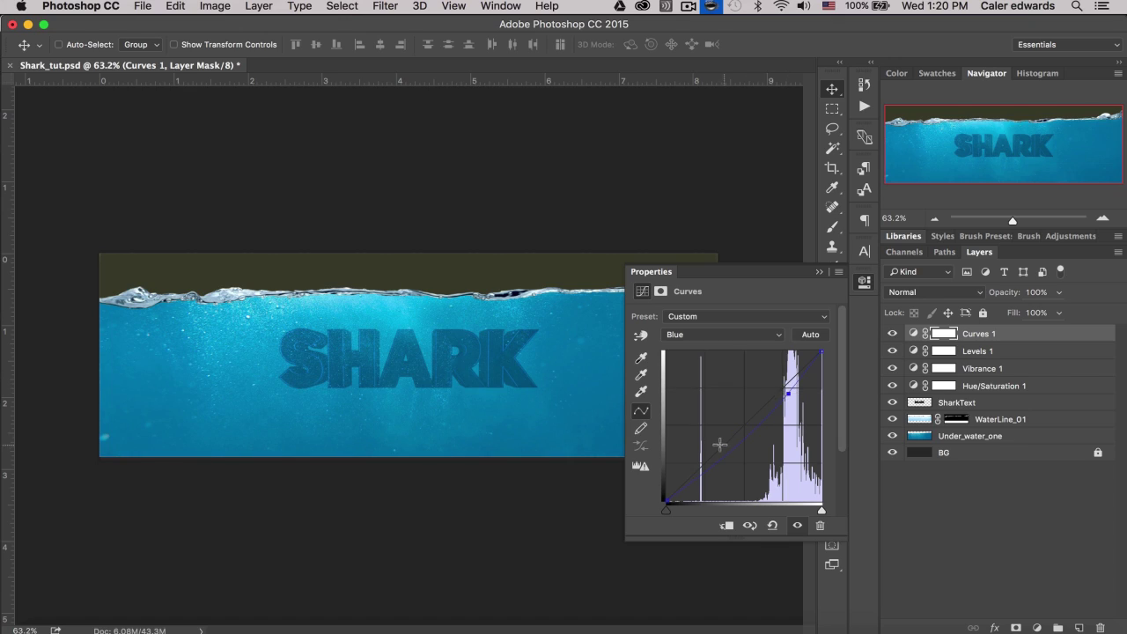
{"action": "mouse_move", "coordinate": [717, 454]}
{"action": "left_mouse_down"}
{"action": "mouse_move", "coordinate": [713, 431]}
{"action": "mouse_move", "coordinate": [714, 447]}
{"action": "left_mouse_up"}
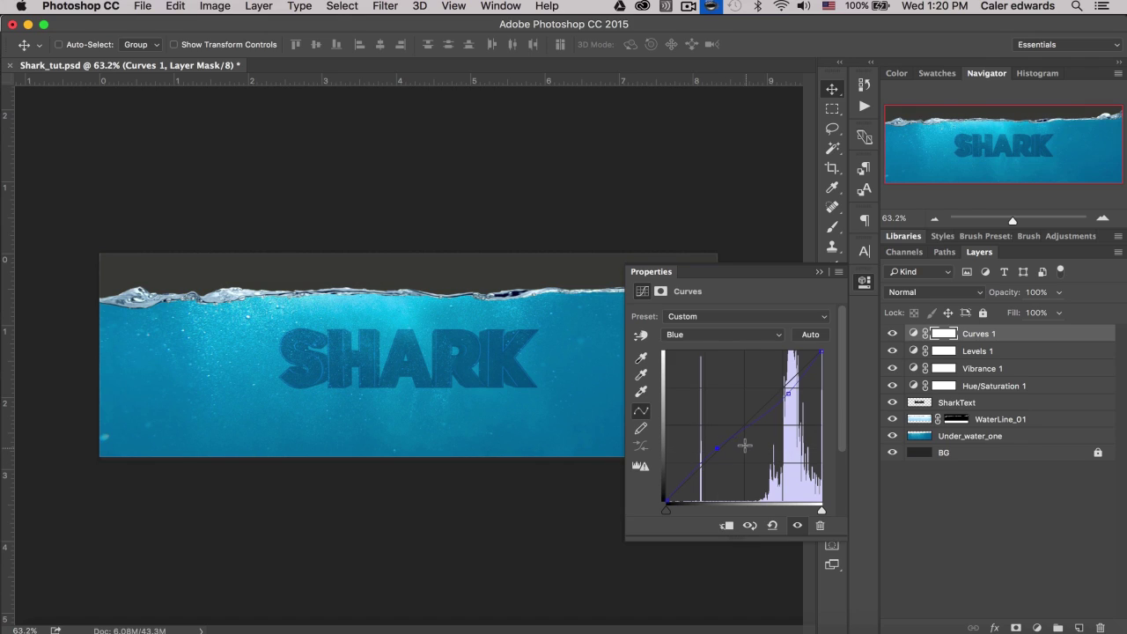
{"action": "left_click", "coordinate": [820, 272]}
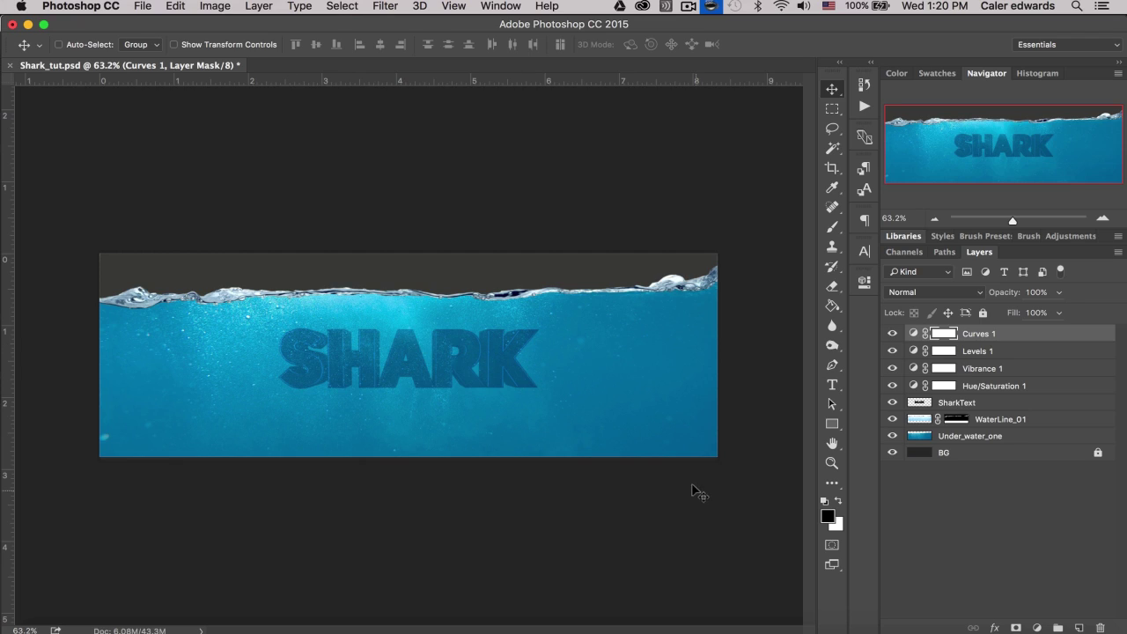
Add a new layer above SharkText and set up a soft round brush at 178 px with 0% hardness
{"action": "left_click", "coordinate": [982, 403]}
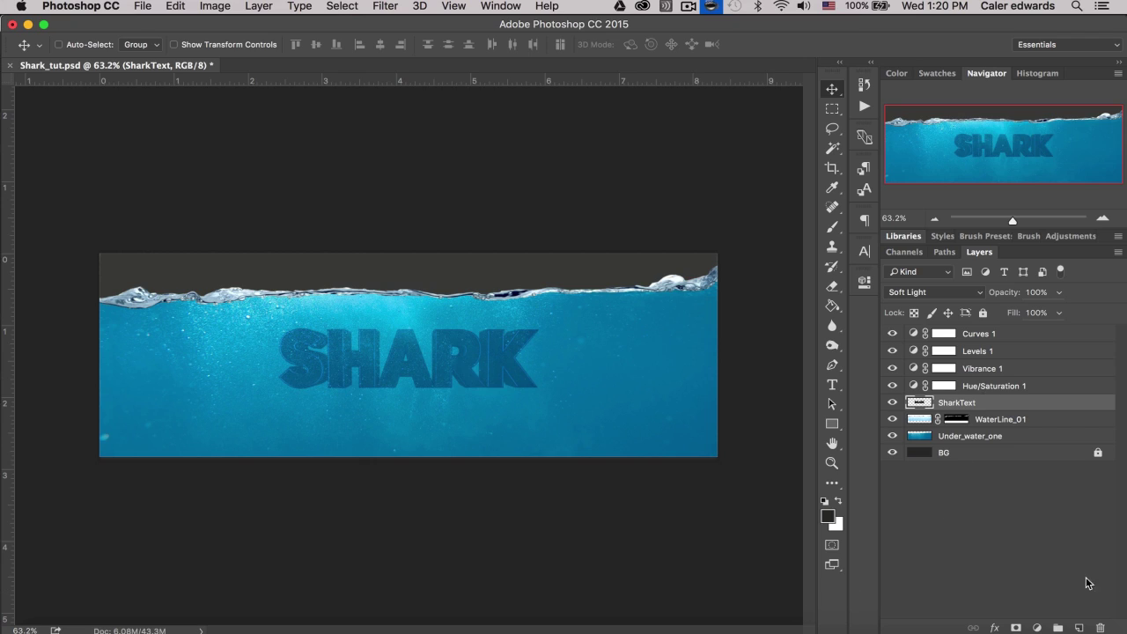
{"action": "left_click", "coordinate": [1075, 626]}
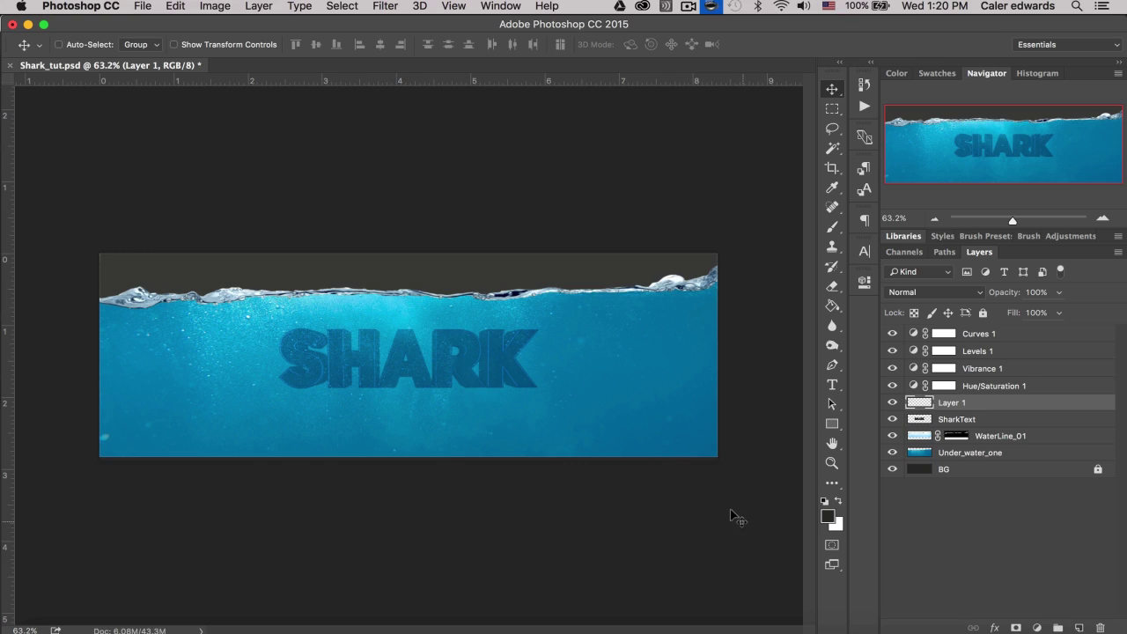
{"action": "key", "text": "b"}
{"action": "right_click", "coordinate": [529, 363]}
{"action": "left_click_drag", "start_coordinate": [645, 435], "coordinate": [606, 435]}
{"action": "left_click_drag", "start_coordinate": [662, 393], "coordinate": [667, 395]}
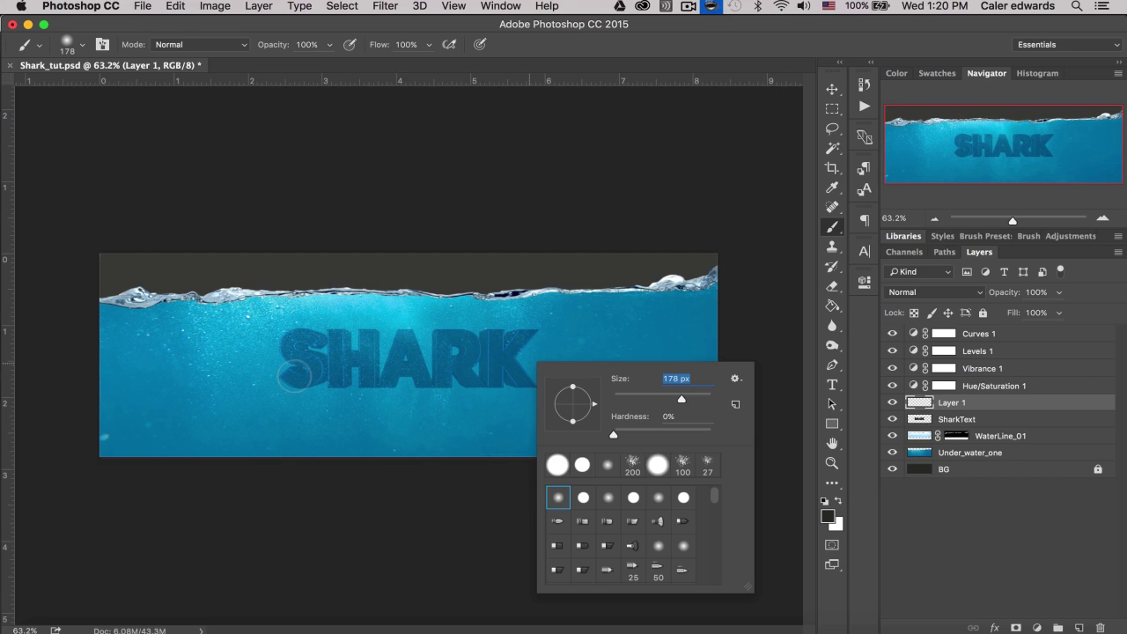
Undo a dark test stroke on the new layer and set the foreground colour to a deep red
{"action": "mouse_move", "coordinate": [293, 377]}
{"action": "left_mouse_down"}
{"action": "mouse_move", "coordinate": [273, 383]}
{"action": "mouse_move", "coordinate": [301, 387]}
{"action": "left_mouse_up"}
{"action": "key", "text": "super+z"}
{"action": "left_click", "coordinate": [828, 517]}
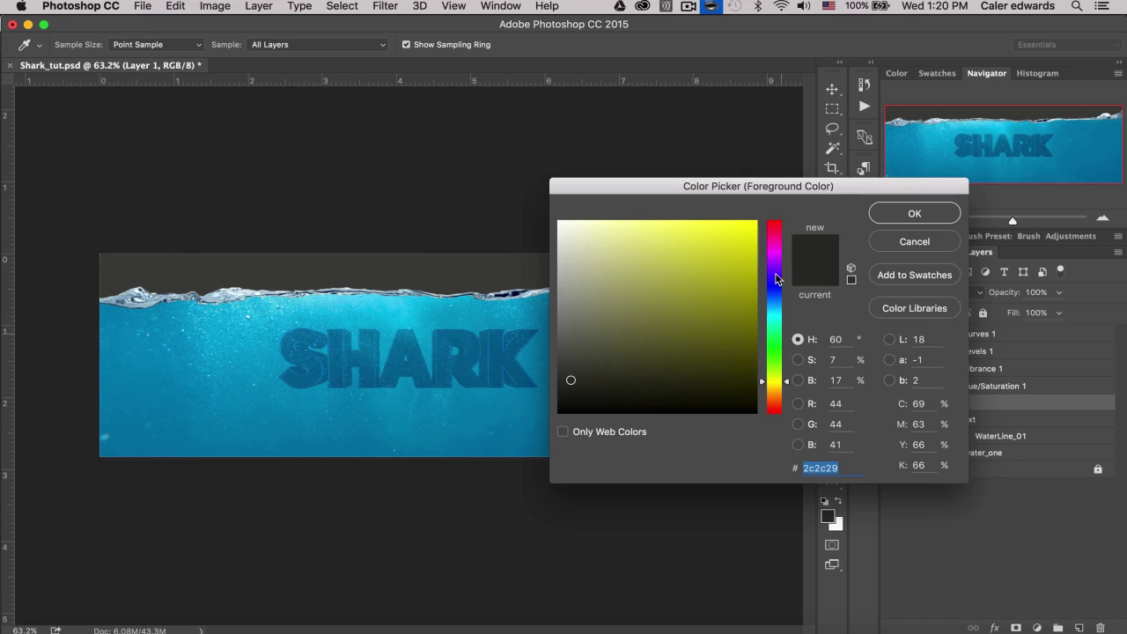
{"action": "left_click", "coordinate": [772, 220]}
{"action": "left_click_drag", "start_coordinate": [725, 255], "coordinate": [755, 258]}
{"action": "left_click", "coordinate": [913, 213]}
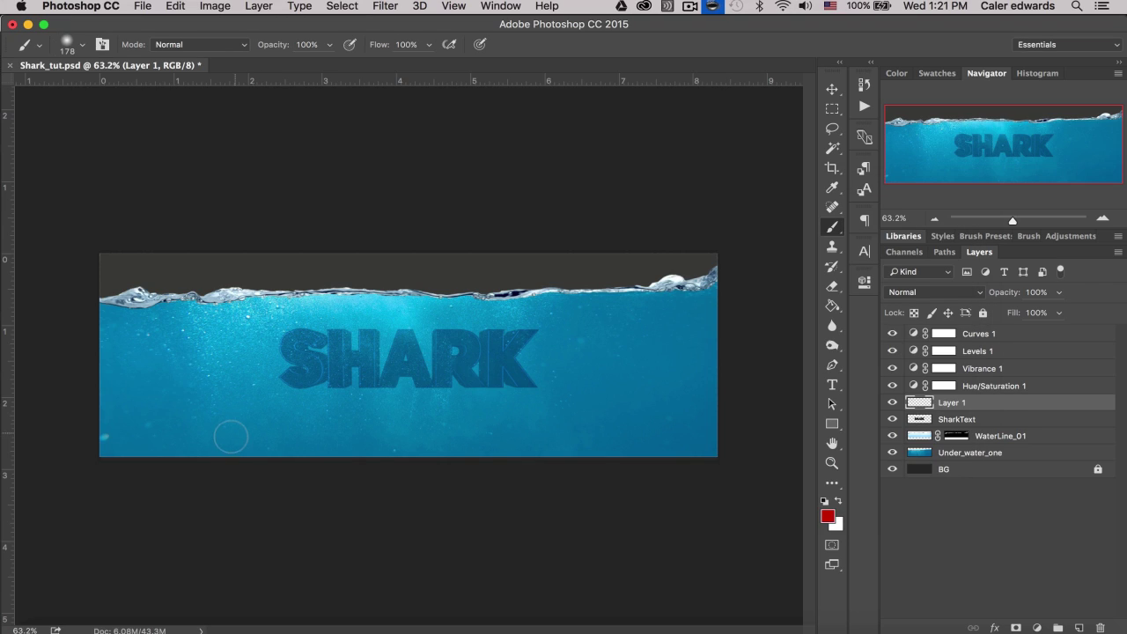
Paint a soft red band across the lower half of the SHARK letters and move Layer 1 below SharkText
{"action": "mouse_move", "coordinate": [520, 382]}
{"action": "left_mouse_down"}
{"action": "mouse_move", "coordinate": [409, 372]}
{"action": "mouse_move", "coordinate": [391, 378]}
{"action": "mouse_move", "coordinate": [416, 385]}
{"action": "mouse_move", "coordinate": [266, 386]}
{"action": "mouse_move", "coordinate": [335, 395]}
{"action": "mouse_move", "coordinate": [313, 404]}
{"action": "mouse_move", "coordinate": [275, 402]}
{"action": "mouse_move", "coordinate": [273, 392]}
{"action": "mouse_move", "coordinate": [326, 399]}
{"action": "mouse_move", "coordinate": [462, 381]}
{"action": "mouse_move", "coordinate": [523, 391]}
{"action": "mouse_move", "coordinate": [525, 371]}
{"action": "mouse_move", "coordinate": [477, 381]}
{"action": "mouse_move", "coordinate": [506, 387]}
{"action": "left_mouse_up"}
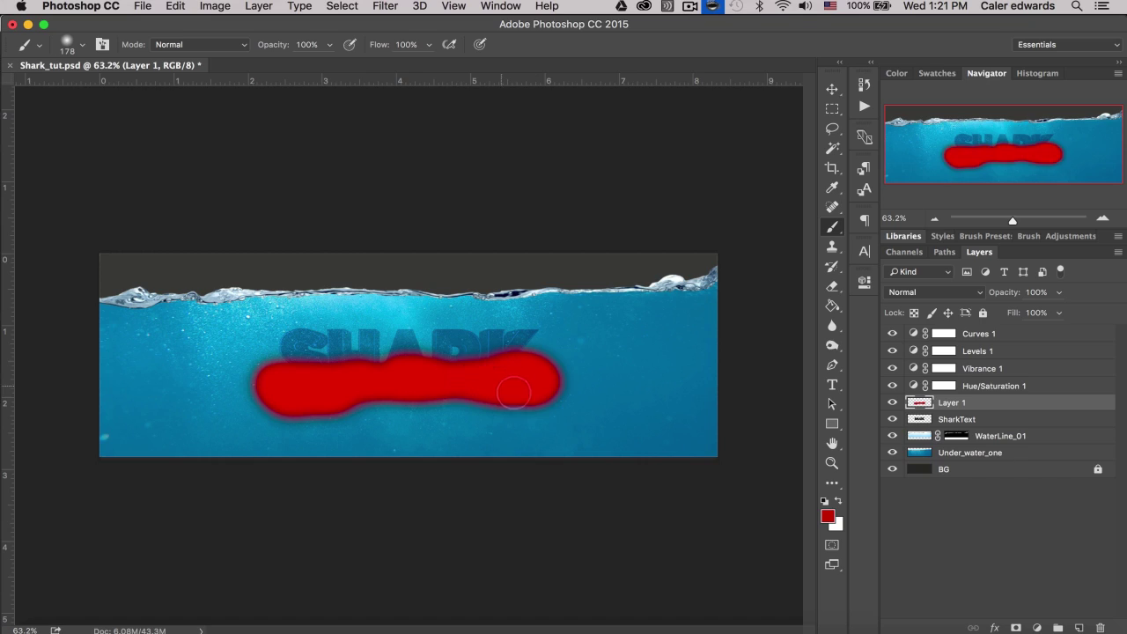
{"action": "key", "text": "v"}
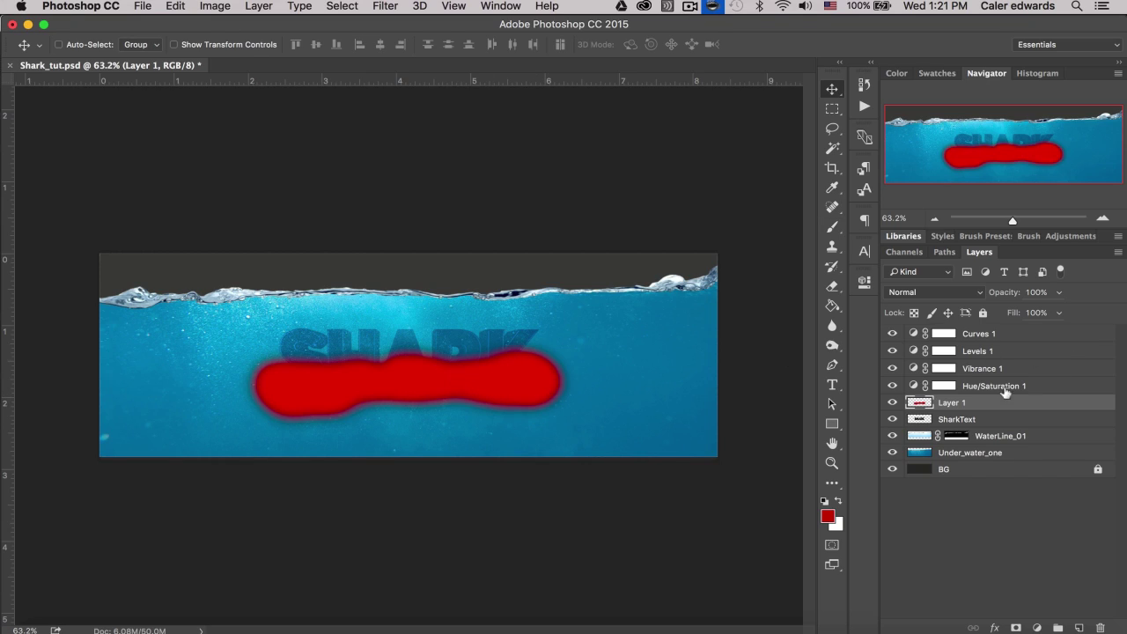
{"action": "left_click_drag", "start_coordinate": [951, 403], "coordinate": [954, 422]}
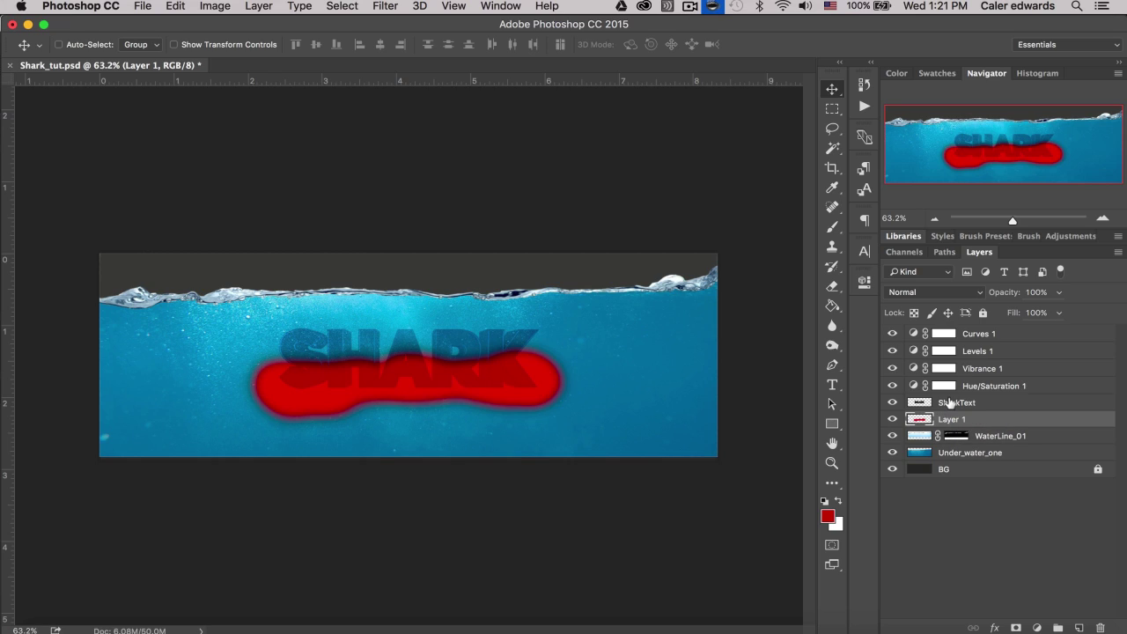
{"action": "left_click", "coordinate": [951, 402]}
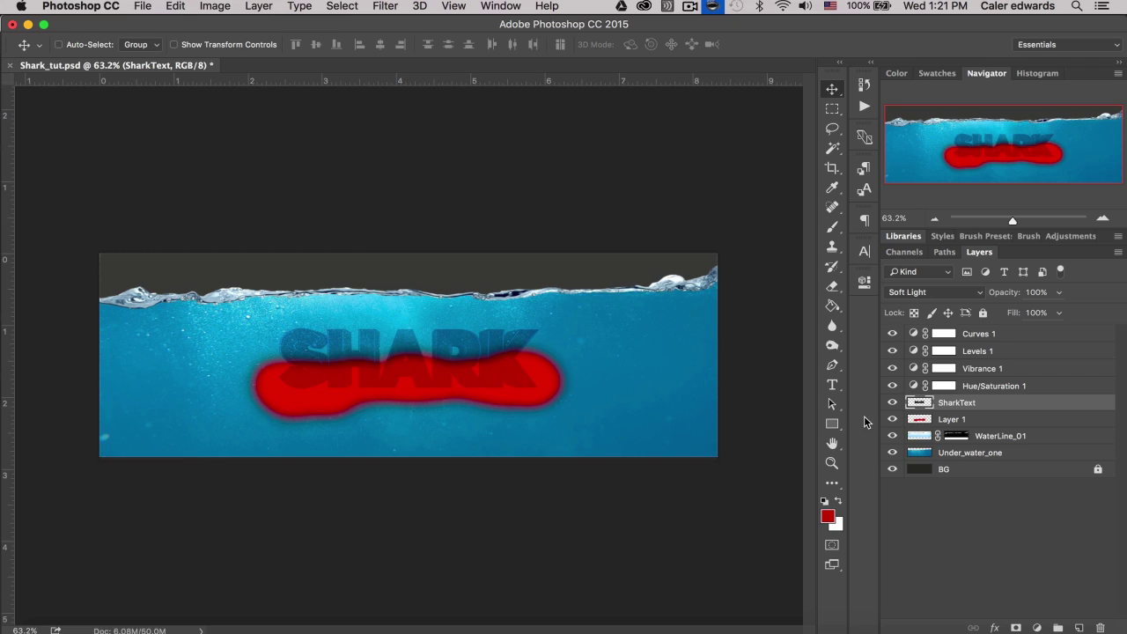
Lower Layer 1's fill to 35%
{"action": "left_click", "coordinate": [962, 419]}
{"action": "left_click", "coordinate": [1059, 313]}
{"action": "left_click", "coordinate": [1025, 333]}
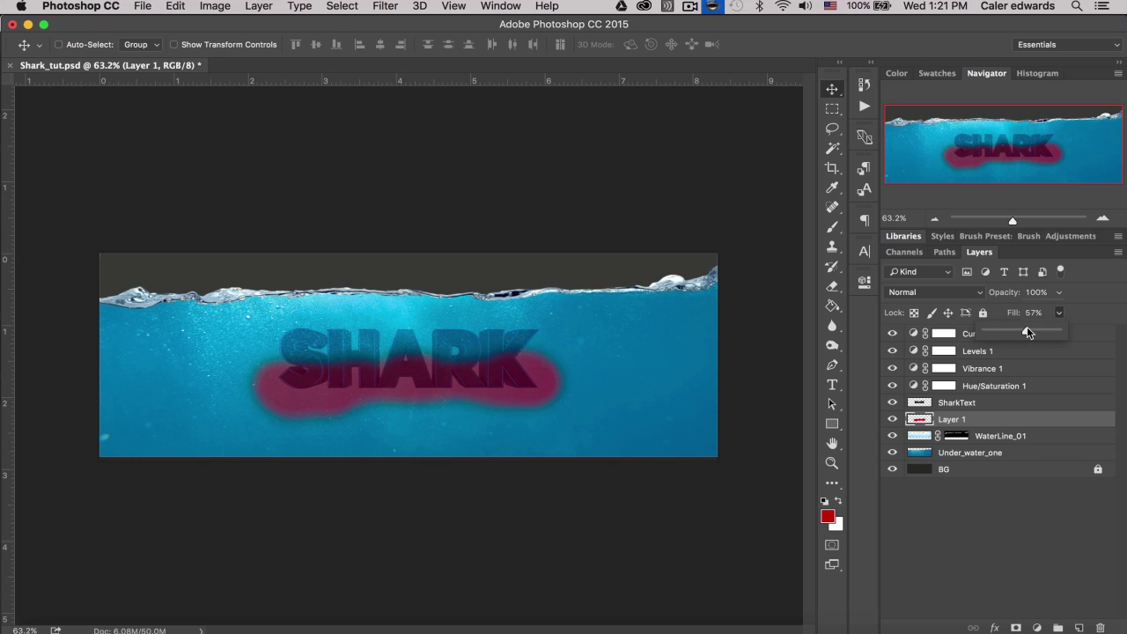
{"action": "left_click_drag", "start_coordinate": [1026, 332], "coordinate": [1012, 333]}
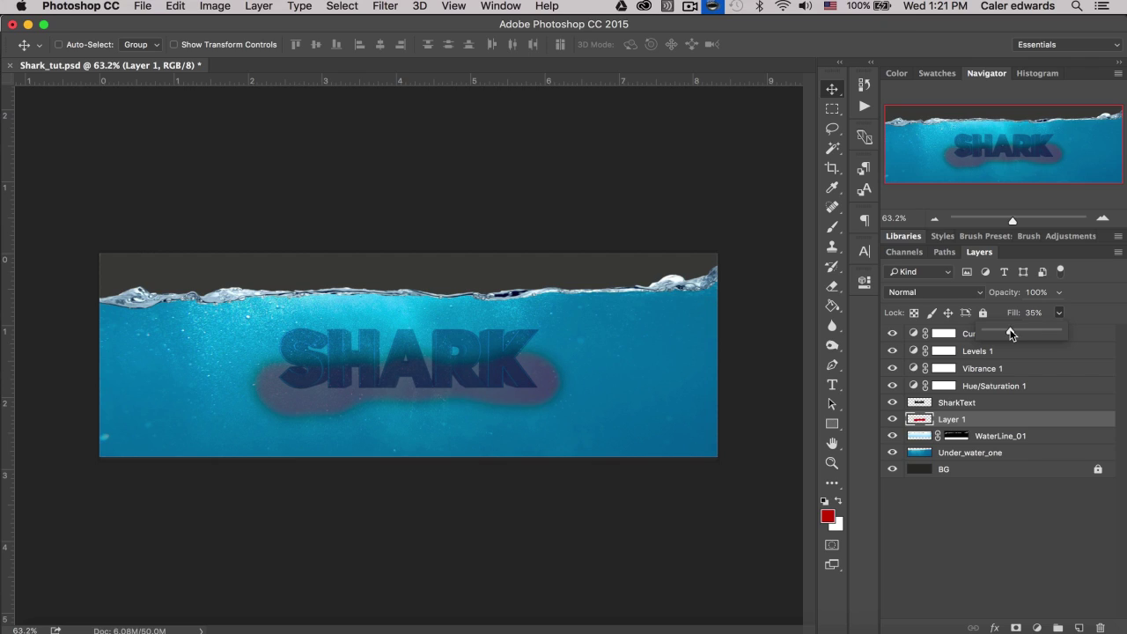
{"action": "left_click", "coordinate": [968, 415]}
Add a layer mask to Layer 1, choose the 200 px splatter brush, and undo a test stroke on the mask
{"action": "left_click", "coordinate": [1015, 628]}
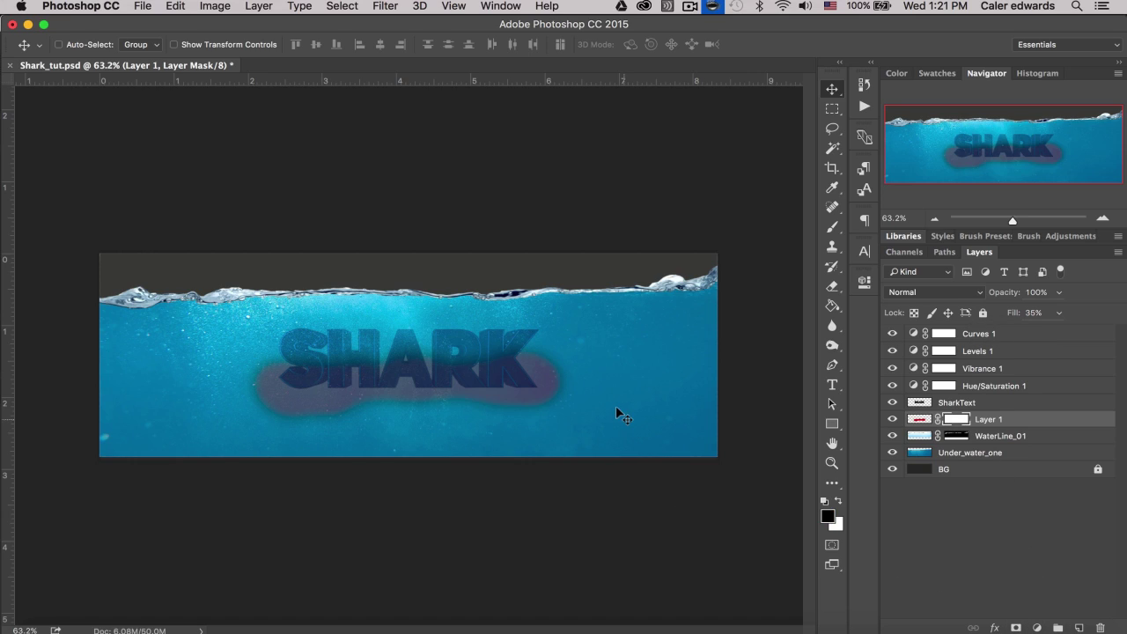
{"action": "key", "text": "b"}
{"action": "right_click", "coordinate": [491, 365]}
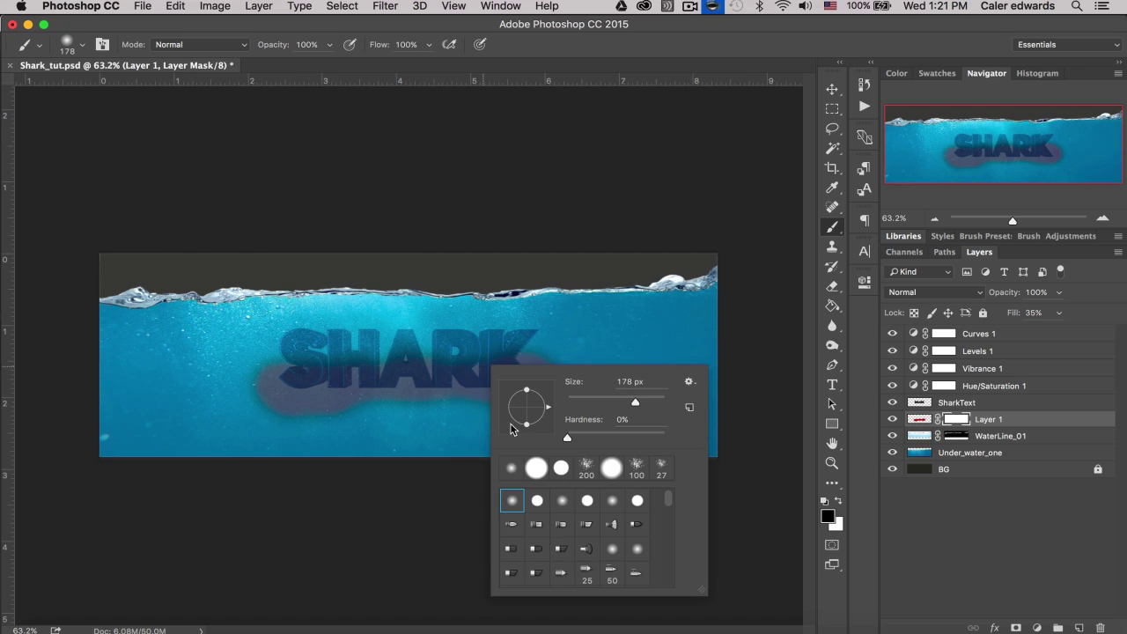
{"action": "left_click", "coordinate": [583, 469]}
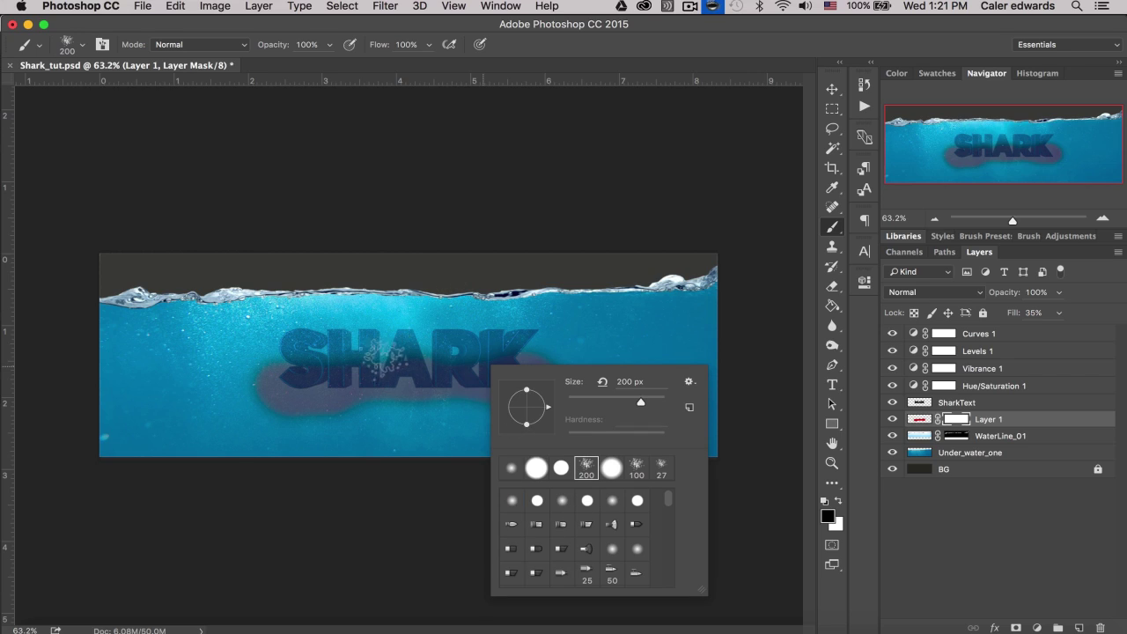
{"action": "mouse_move", "coordinate": [358, 332]}
{"action": "left_mouse_down"}
{"action": "mouse_move", "coordinate": [344, 435]}
{"action": "mouse_move", "coordinate": [352, 444]}
{"action": "left_mouse_up"}
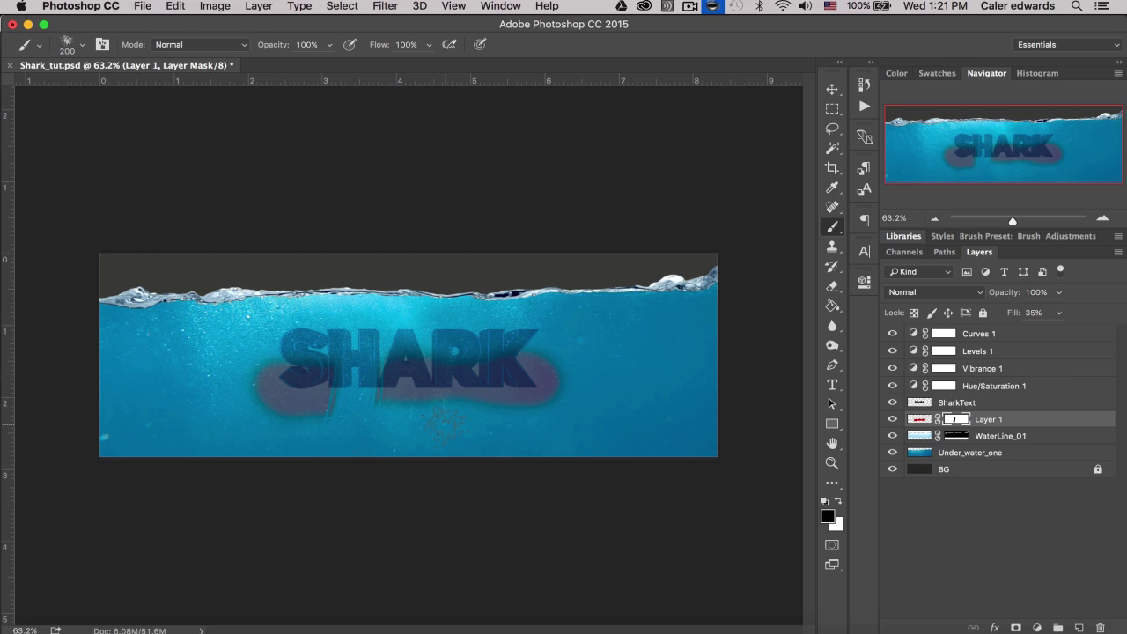
{"action": "key", "text": "super+z"}
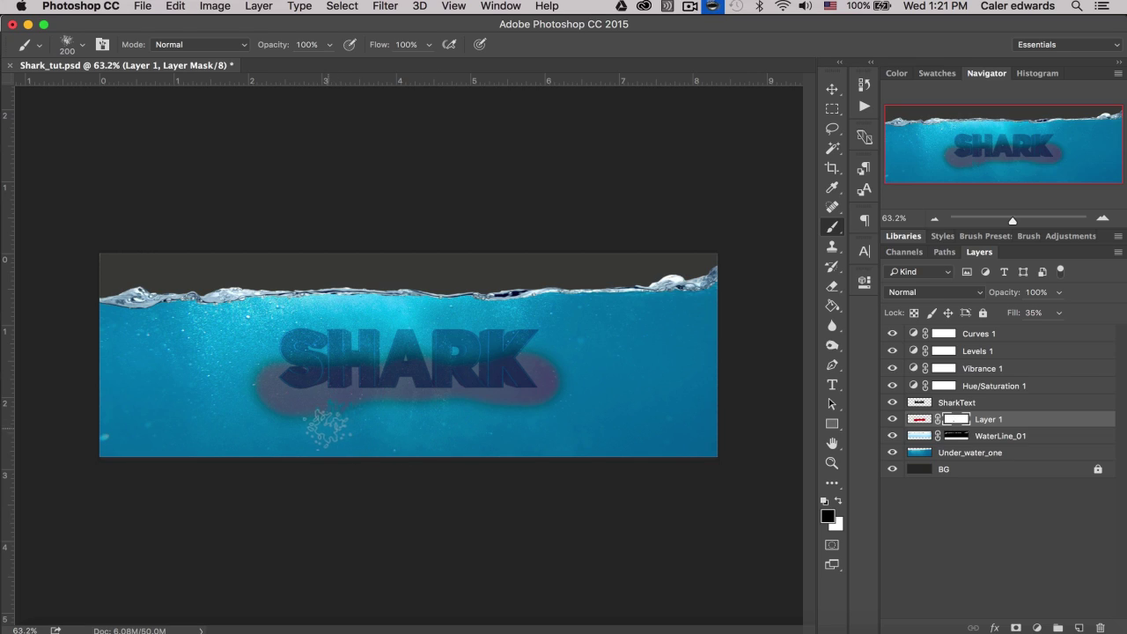
Reduce the splatter brush to about 100 px and roughen the red cloud's lower-left edge on Layer 1's mask
{"action": "key", "text": "bracketleft"}
{"action": "key", "text": "bracketleft"}
{"action": "key", "text": "bracketleft"}
{"action": "key", "text": "bracketleft"}
{"action": "key", "text": "bracketleft"}
{"action": "key", "text": "bracketleft"}
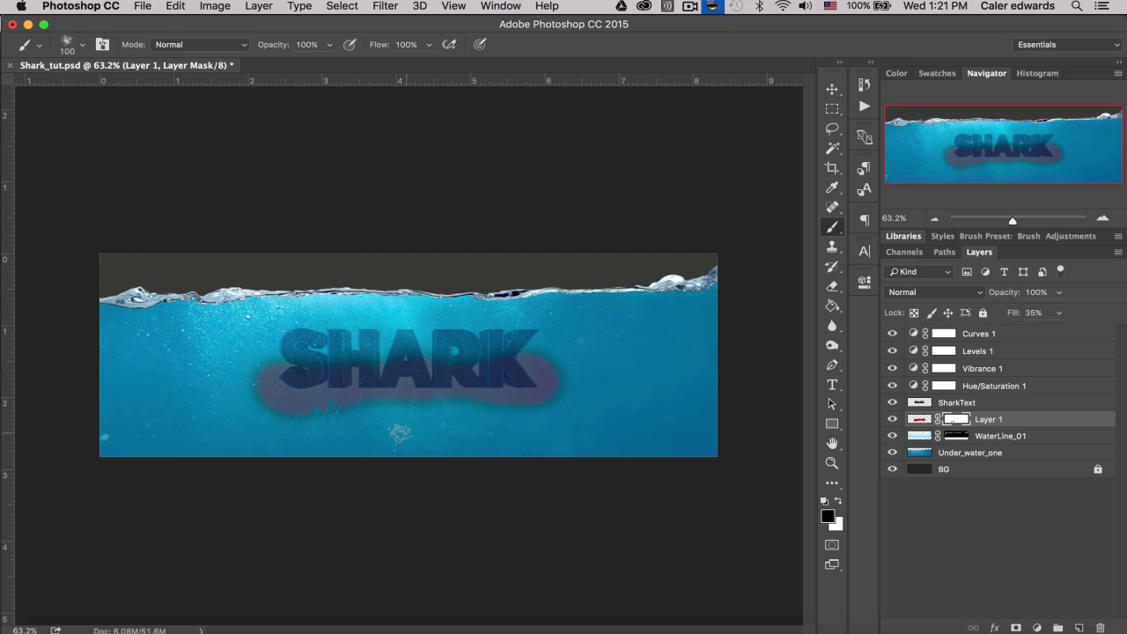
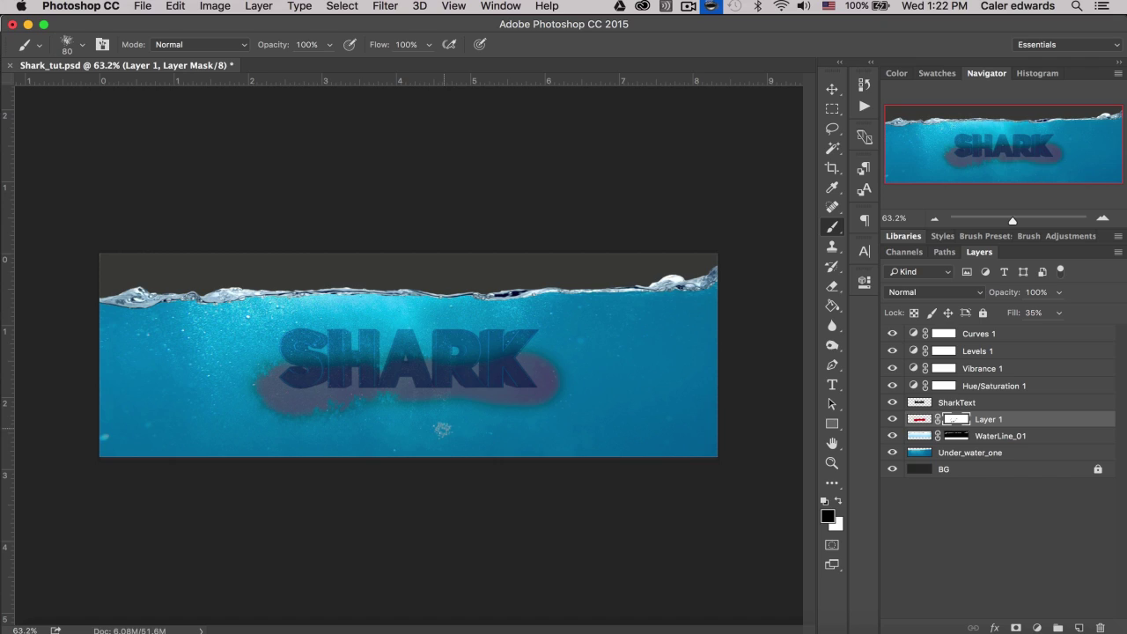
Enlarge the splatter brush to 175 px and mask out irregular patches along the red cloud's right and upper edges
{"action": "key", "text": "bracketright"}
{"action": "key", "text": "bracketright"}
{"action": "key", "text": "bracketright"}
{"action": "key", "text": "bracketright"}
{"action": "key", "text": "bracketright"}
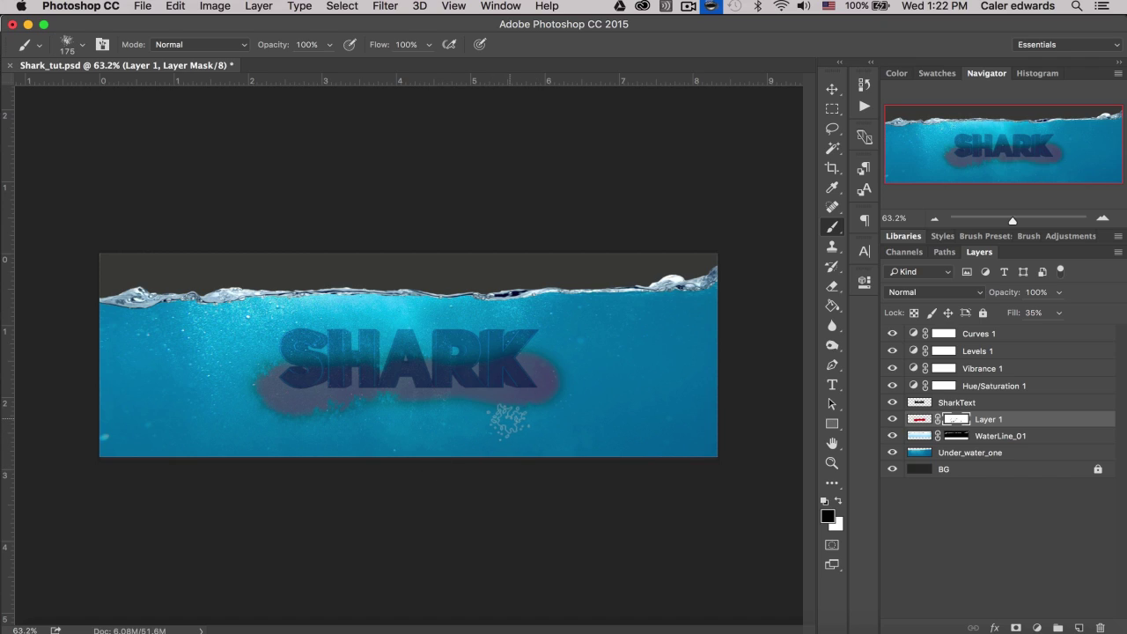
{"action": "left_click_drag", "start_coordinate": [552, 376], "coordinate": [541, 350]}
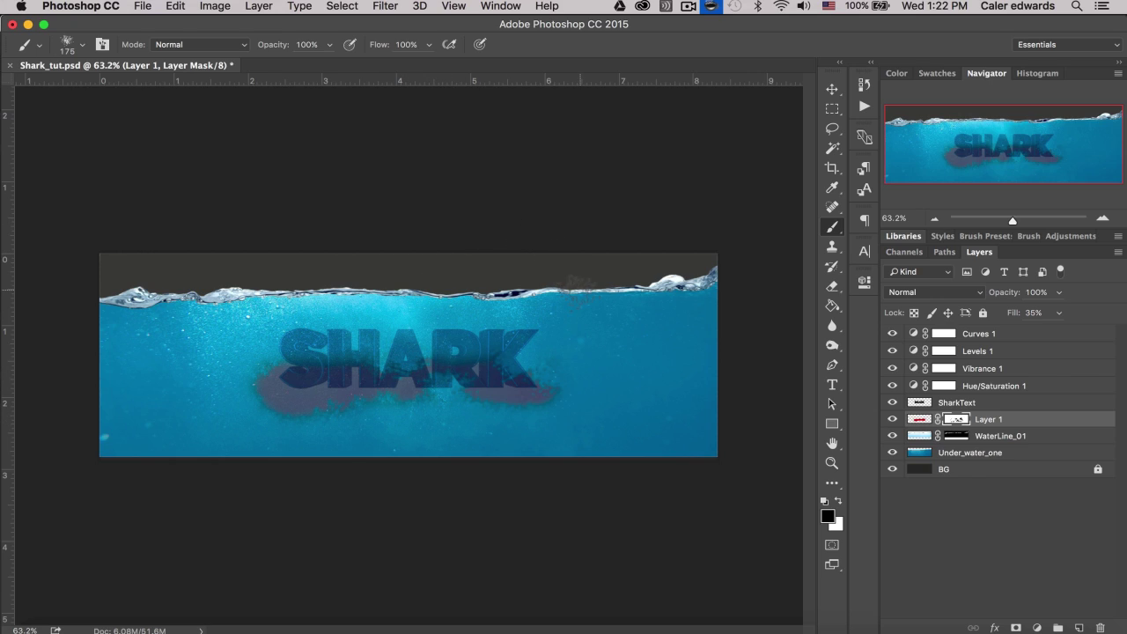
{"action": "key", "text": "v"}
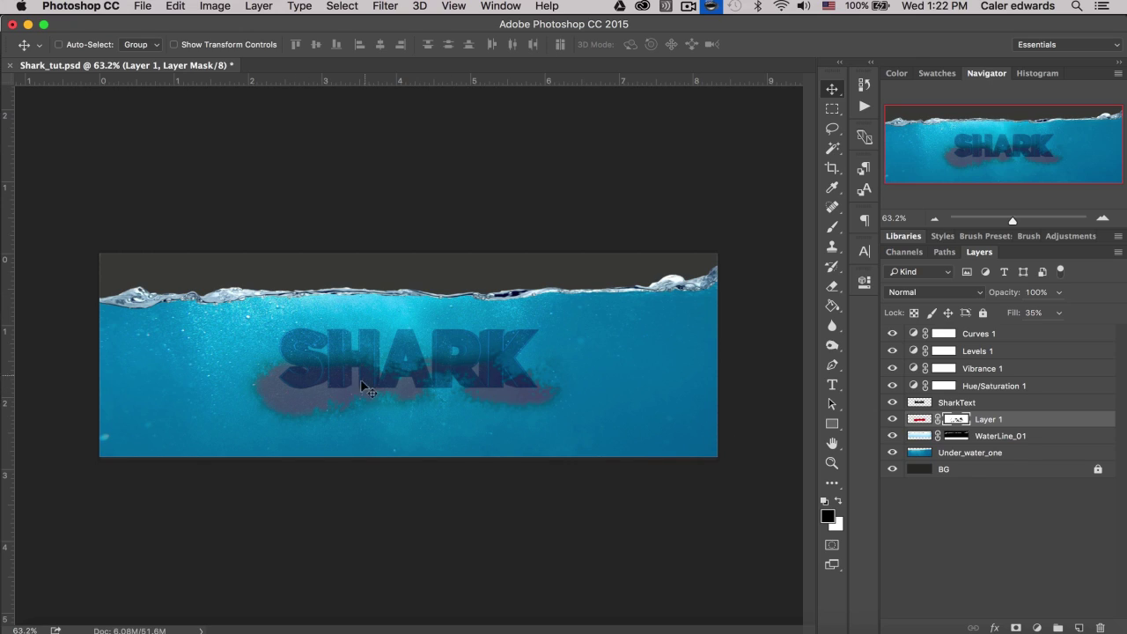
Duplicate Layer 1 and delete the SharkText letter shapes from the original Layer 1, clearing the selection
{"action": "left_click_drag", "start_coordinate": [1008, 420], "coordinate": [1082, 628]}
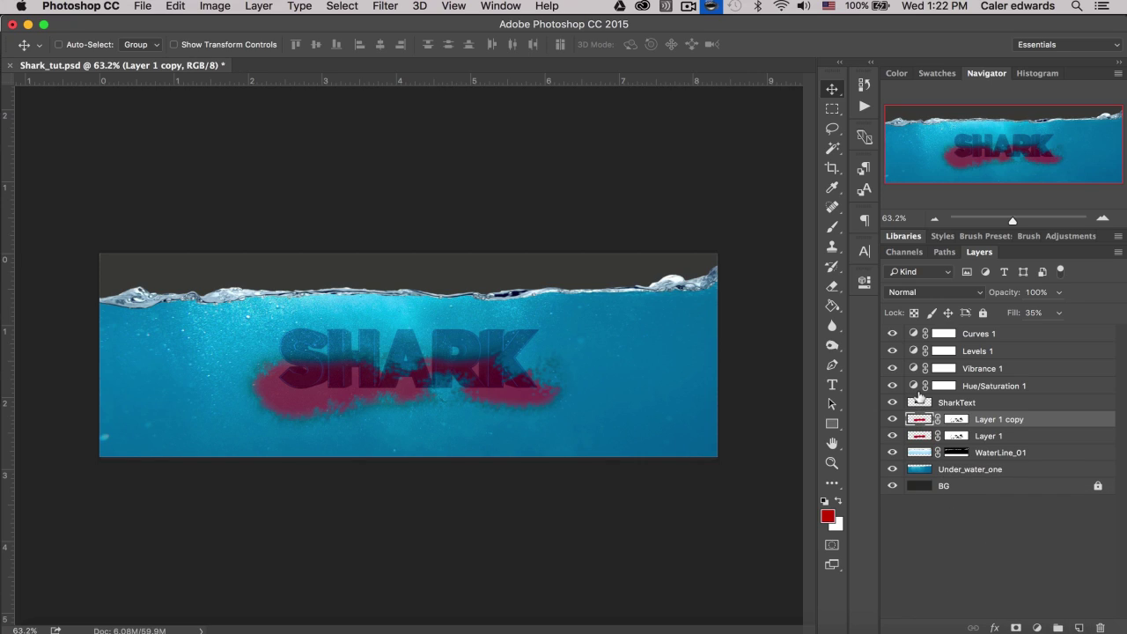
{"action": "key", "text": "super"}
{"action": "left_click", "coordinate": [919, 401], "text": "super"}
{"action": "left_click", "coordinate": [915, 436]}
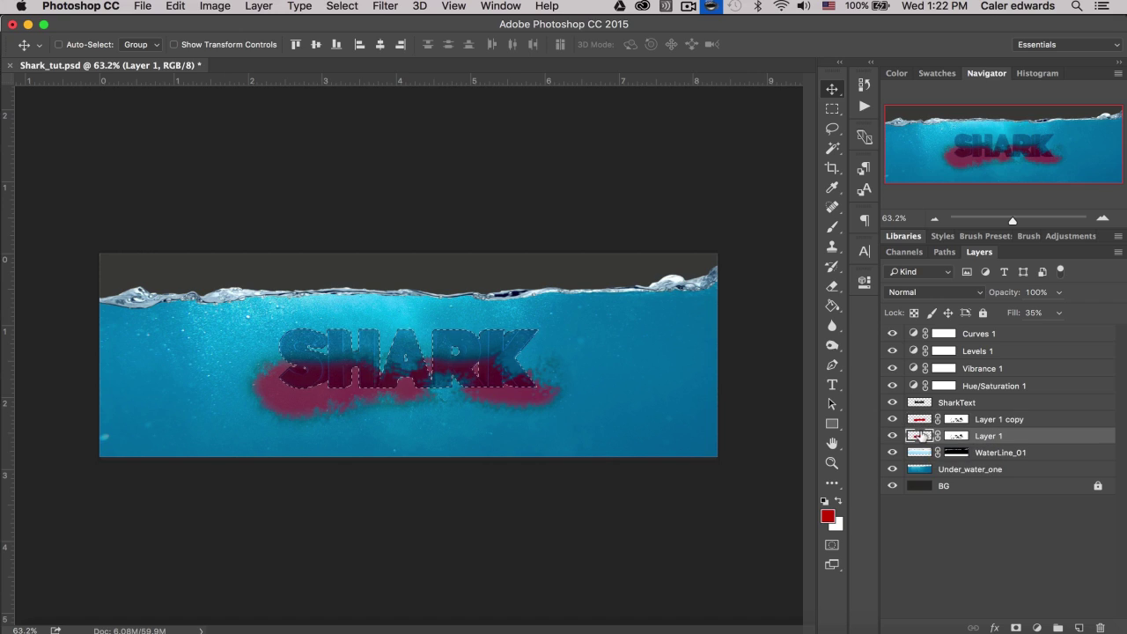
{"action": "key", "text": "Delete"}
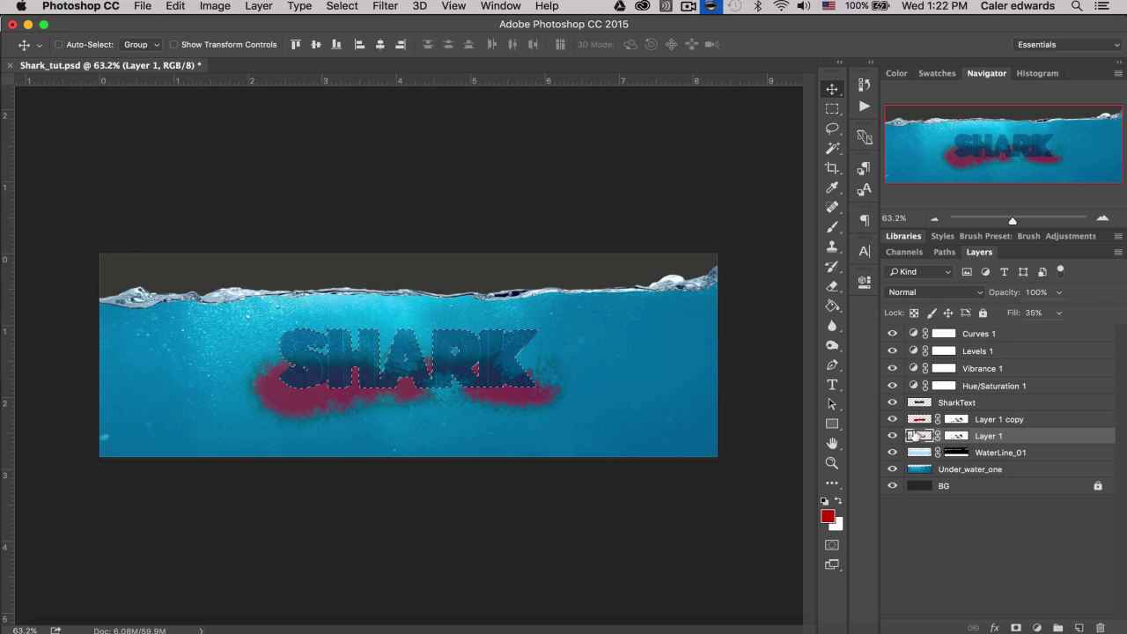
{"action": "key", "text": "super+d"}
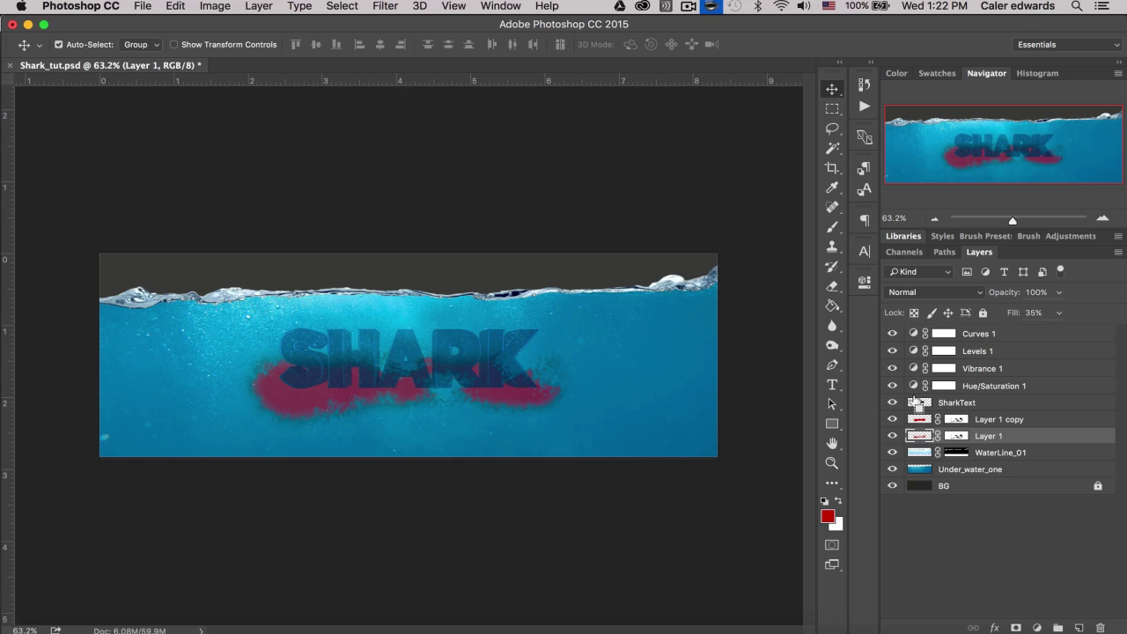
Delete everything outside the SharkText letter shapes from Layer 1 copy using the inverted text selection, and deselect
{"action": "left_click", "coordinate": [916, 402], "text": "super"}
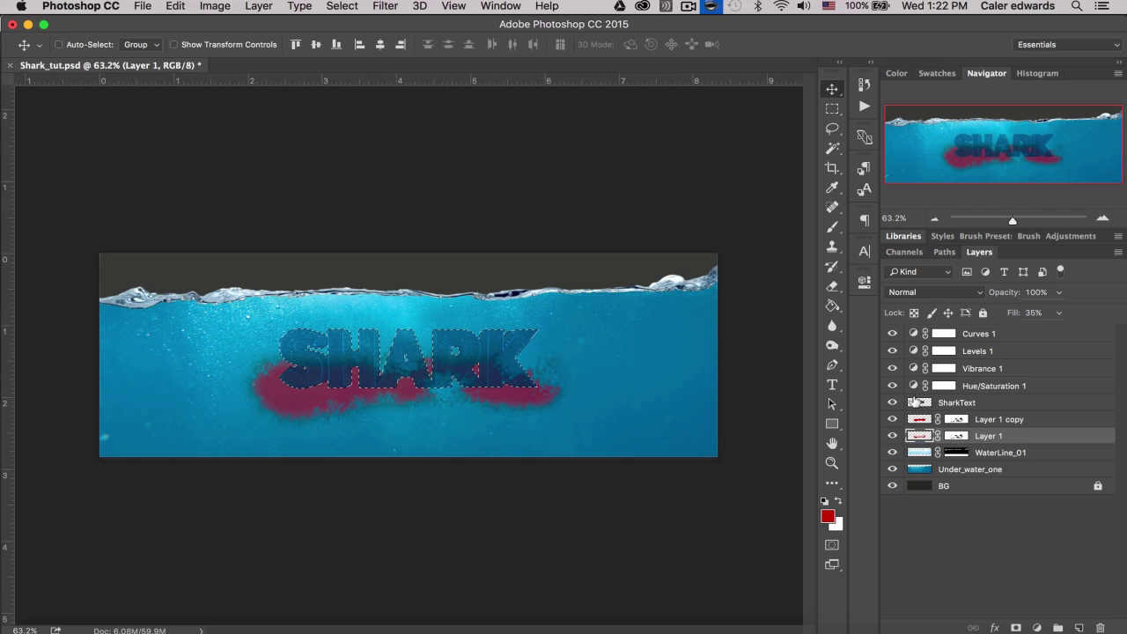
{"action": "left_click", "coordinate": [1014, 416]}
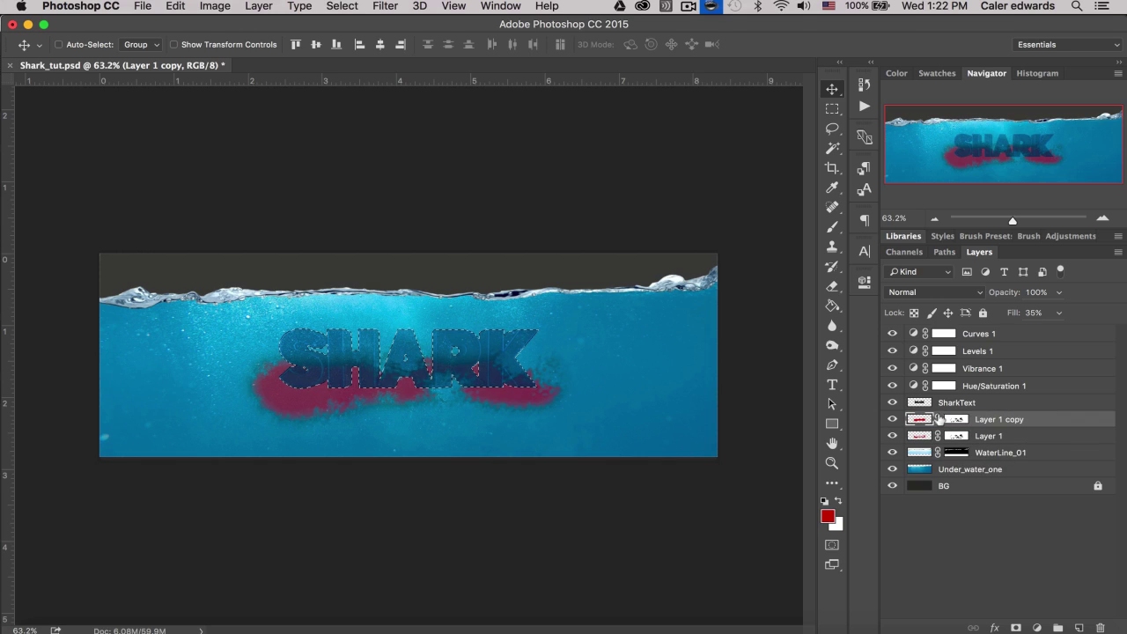
{"action": "left_click", "coordinate": [342, 7]}
{"action": "left_click", "coordinate": [363, 68]}
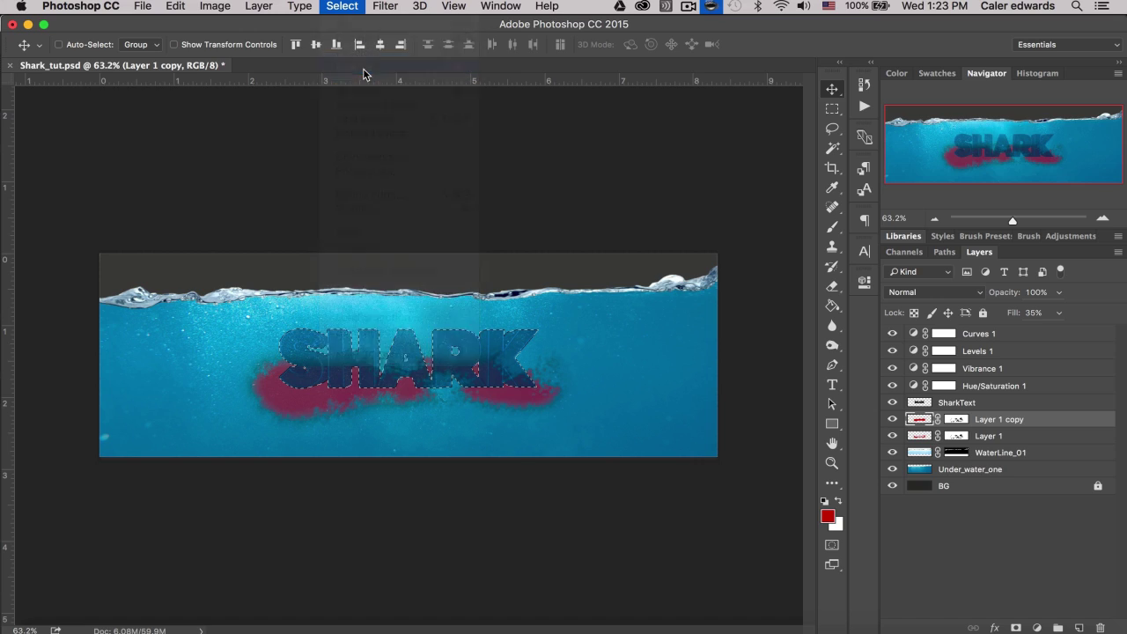
{"action": "key", "text": "Delete"}
{"action": "key", "text": "super+d"}
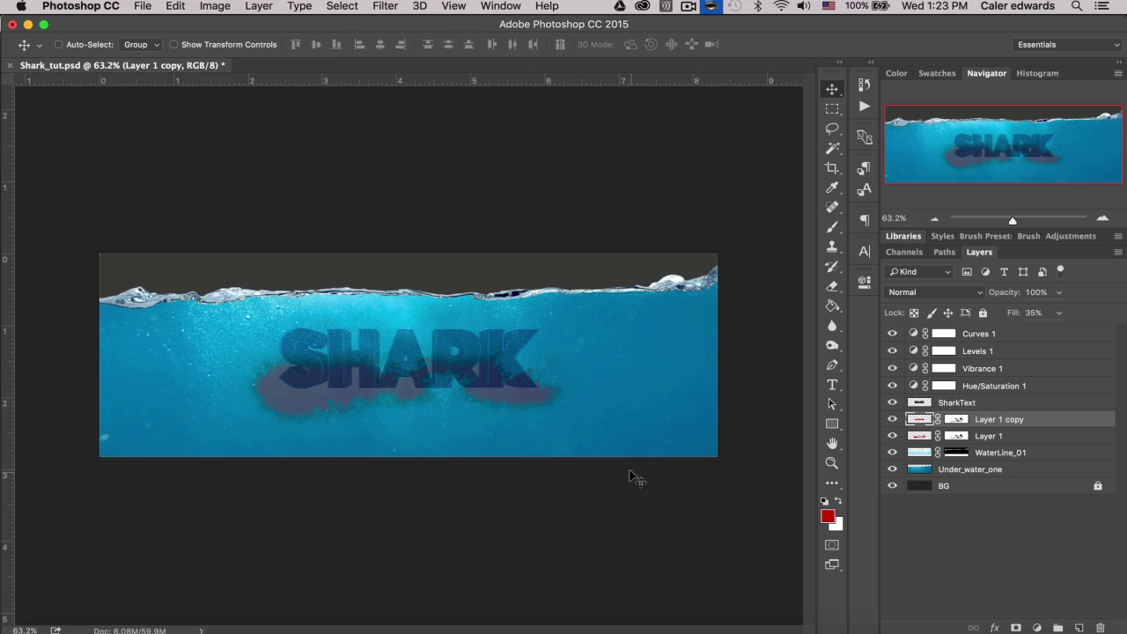
Compare the red layers by toggling their visibility, and set Layer 1 copy's fill to 13%
{"action": "left_click", "coordinate": [894, 419]}
{"action": "left_click", "coordinate": [894, 419]}
{"action": "left_click", "coordinate": [894, 419]}
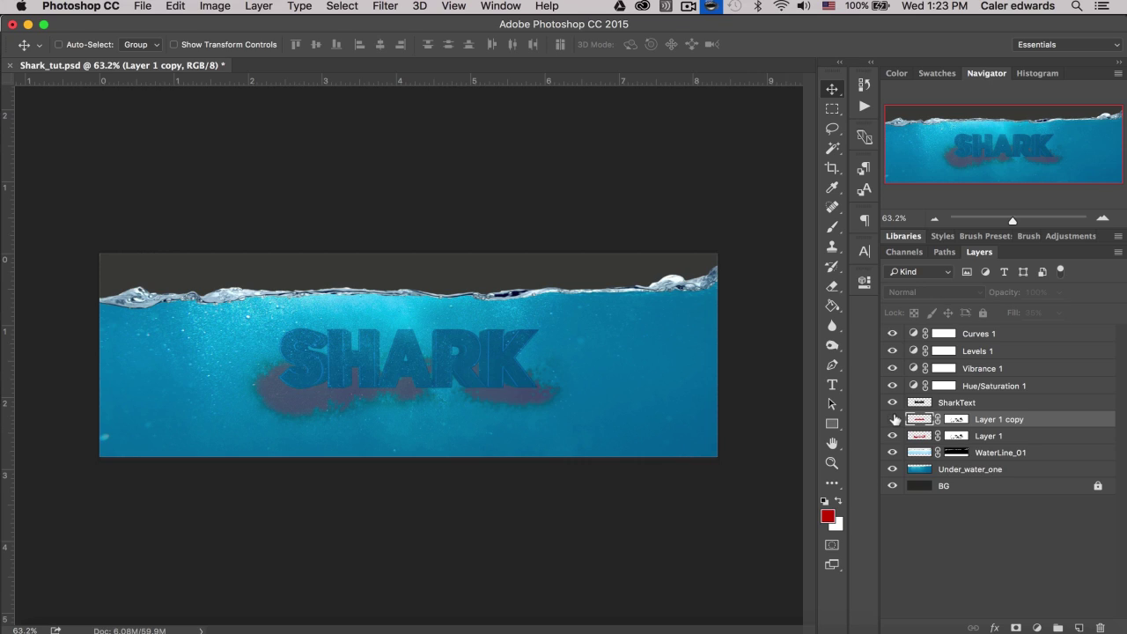
{"action": "left_click", "coordinate": [894, 419]}
{"action": "left_click", "coordinate": [892, 430]}
{"action": "left_click", "coordinate": [891, 430]}
{"action": "left_click", "coordinate": [891, 430]}
{"action": "left_click", "coordinate": [891, 430]}
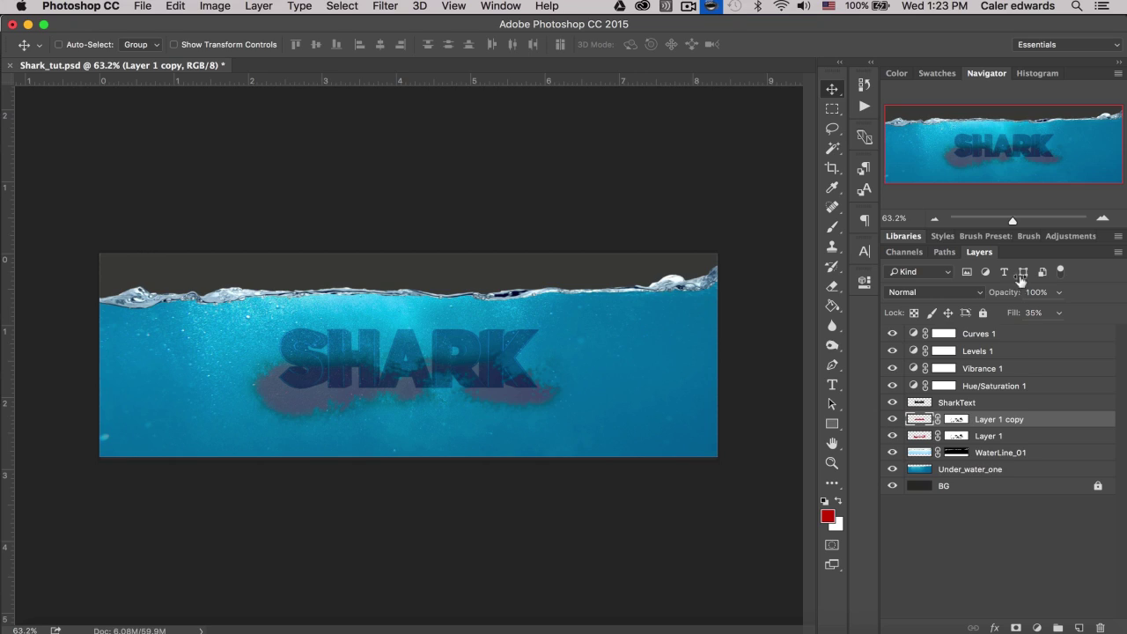
{"action": "left_click", "coordinate": [1057, 315]}
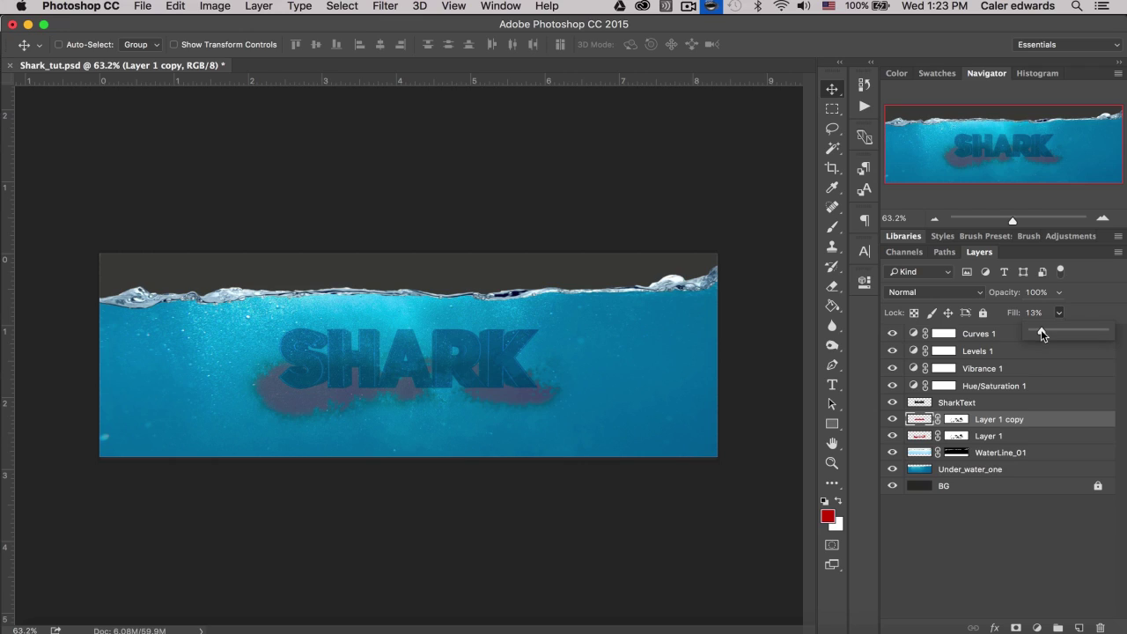
{"action": "left_click", "coordinate": [1090, 312]}
Apply a slight Gaussian Blur to the WaterLine_01 layer
{"action": "left_click", "coordinate": [918, 452]}
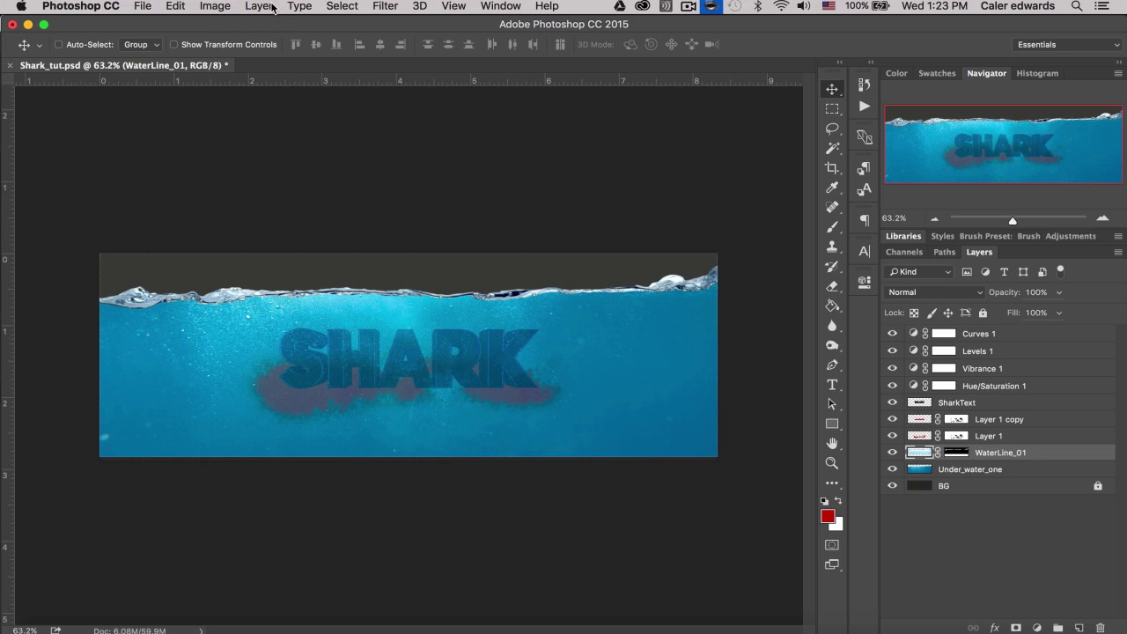
{"action": "left_click", "coordinate": [231, 7]}
{"action": "mouse_move", "coordinate": [342, 6]}
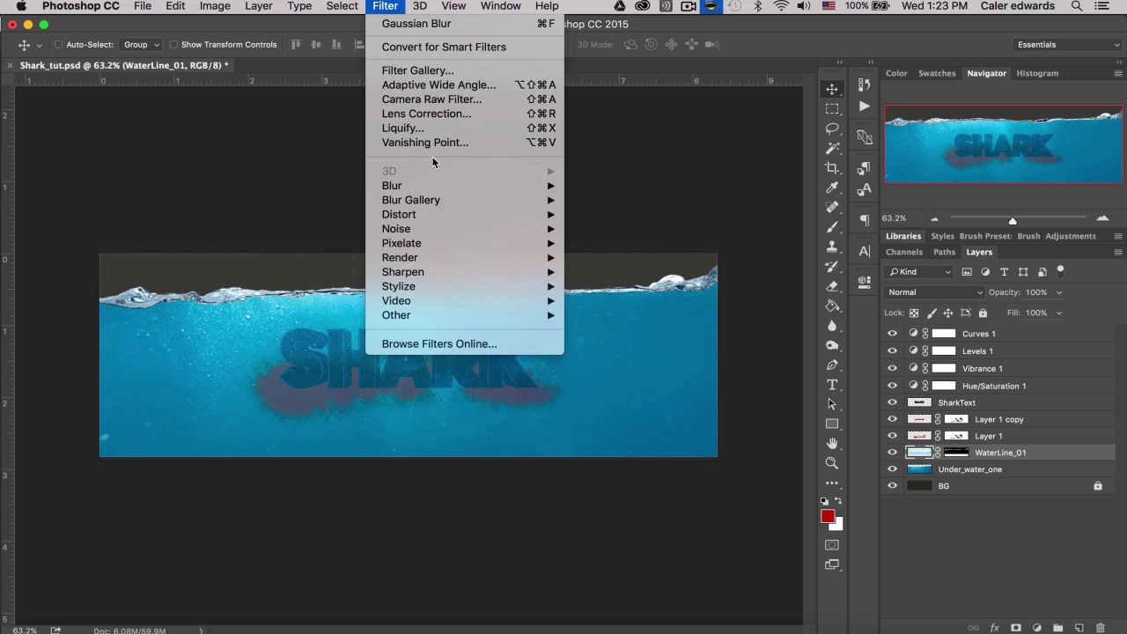
{"action": "mouse_move", "coordinate": [396, 185]}
{"action": "left_click", "coordinate": [599, 244]}
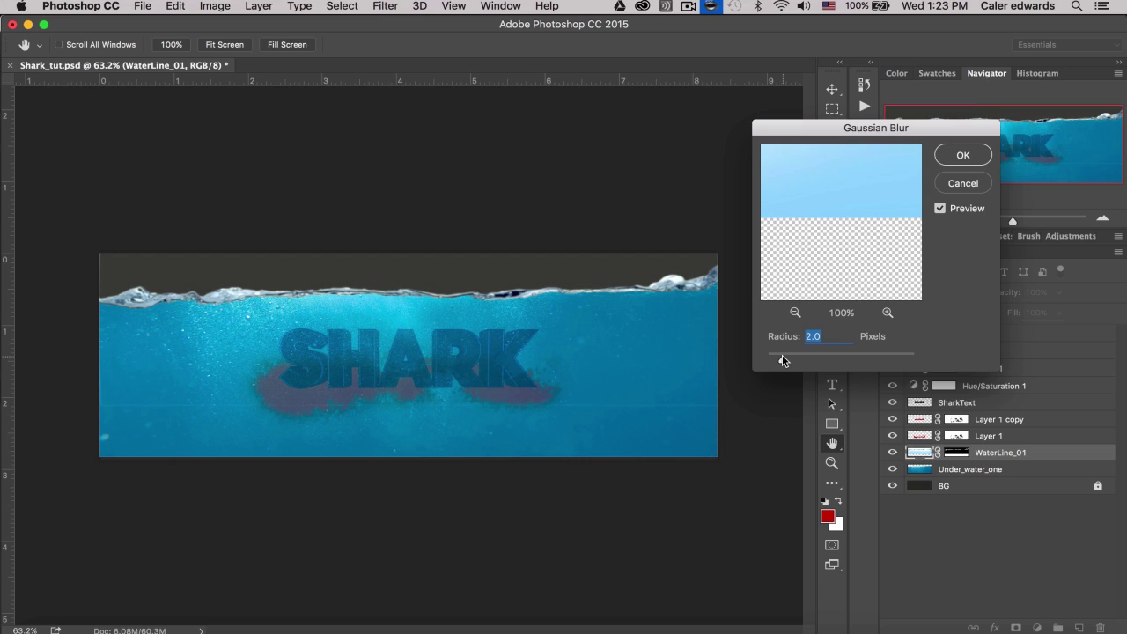
{"action": "left_click_drag", "start_coordinate": [778, 360], "coordinate": [782, 360]}
{"action": "left_click_drag", "start_coordinate": [783, 361], "coordinate": [774, 359]}
{"action": "left_click", "coordinate": [964, 155]}
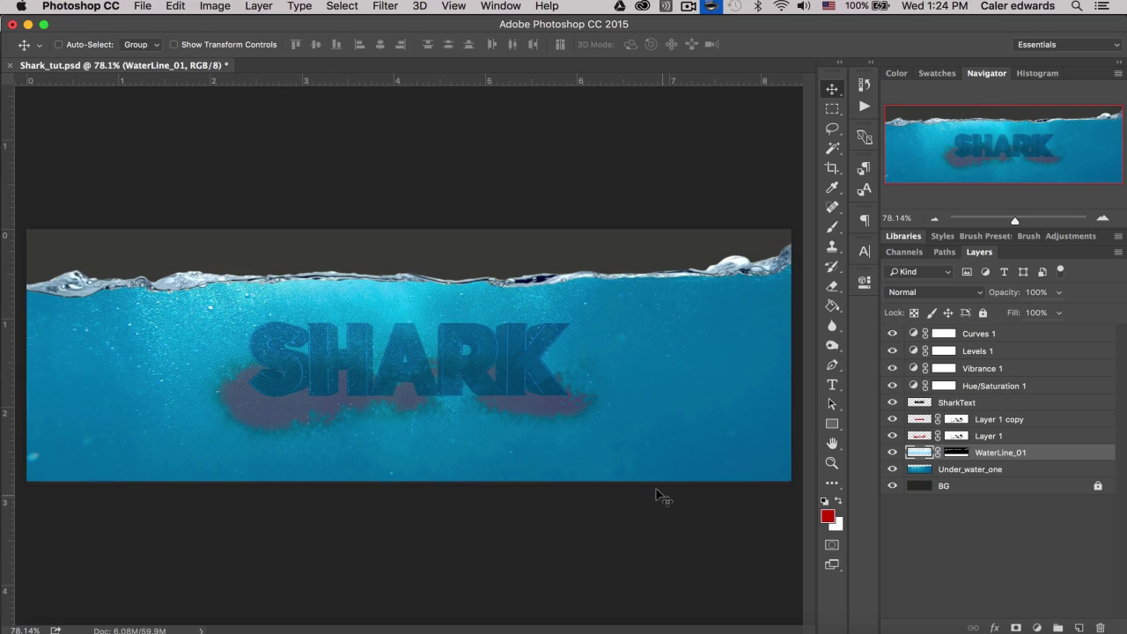
{"action": "scroll", "coordinate": [656, 495], "scroll_direction": "up", "scroll_amount": 1}
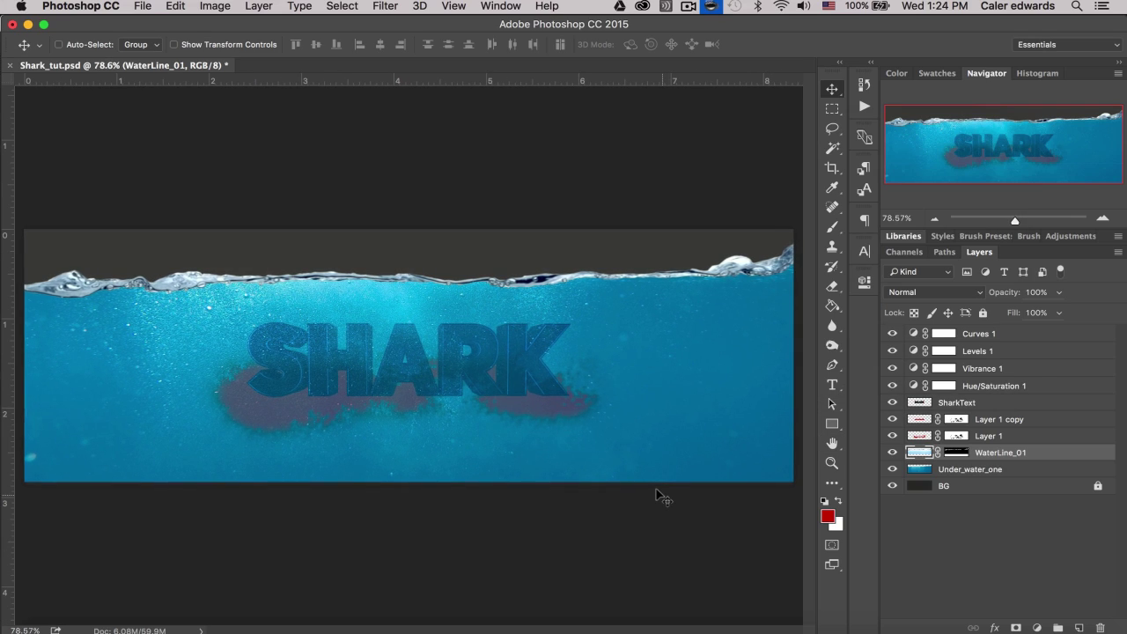
{"action": "scroll", "coordinate": [644, 573], "scroll_direction": "down", "scroll_amount": 1}
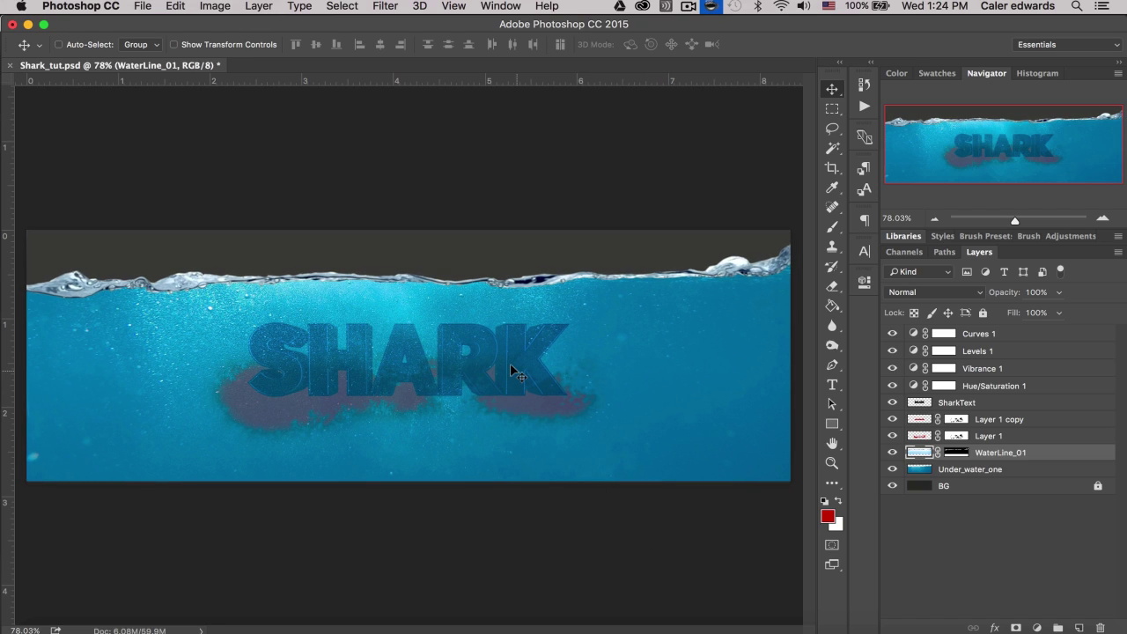
{"action": "scroll", "coordinate": [422, 345], "scroll_direction": "down", "scroll_amount": 3}
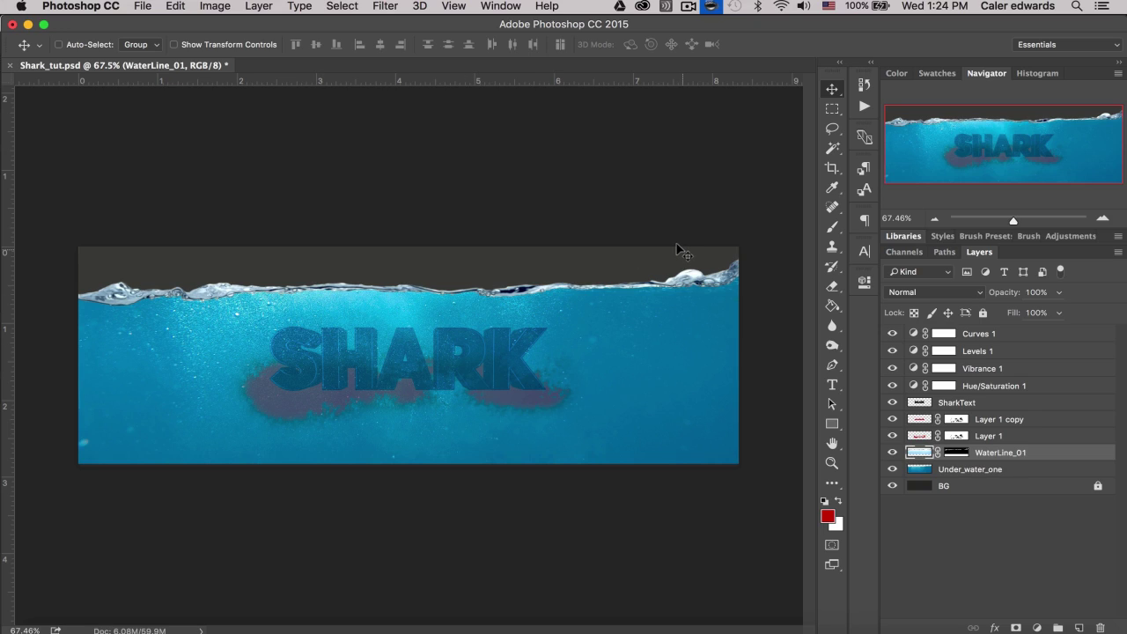
Add a new layer above SharkText and set up a soft round brush at 380 px with 0% hardness
{"action": "left_click", "coordinate": [968, 486]}
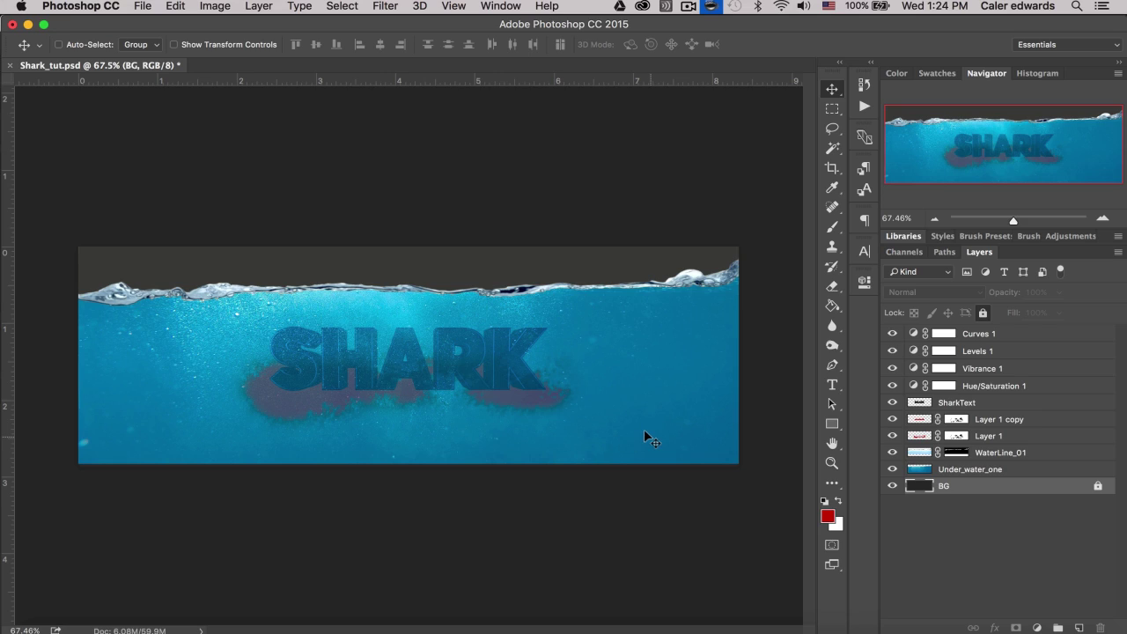
{"action": "left_click", "coordinate": [1022, 403]}
{"action": "left_click", "coordinate": [1078, 628]}
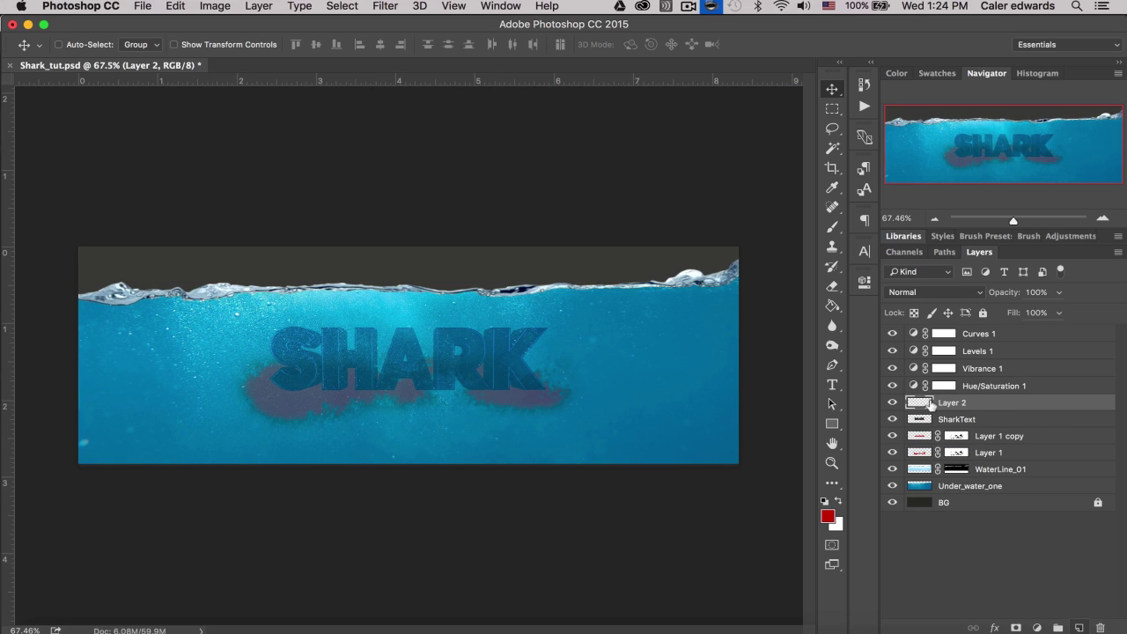
{"action": "key", "text": "b"}
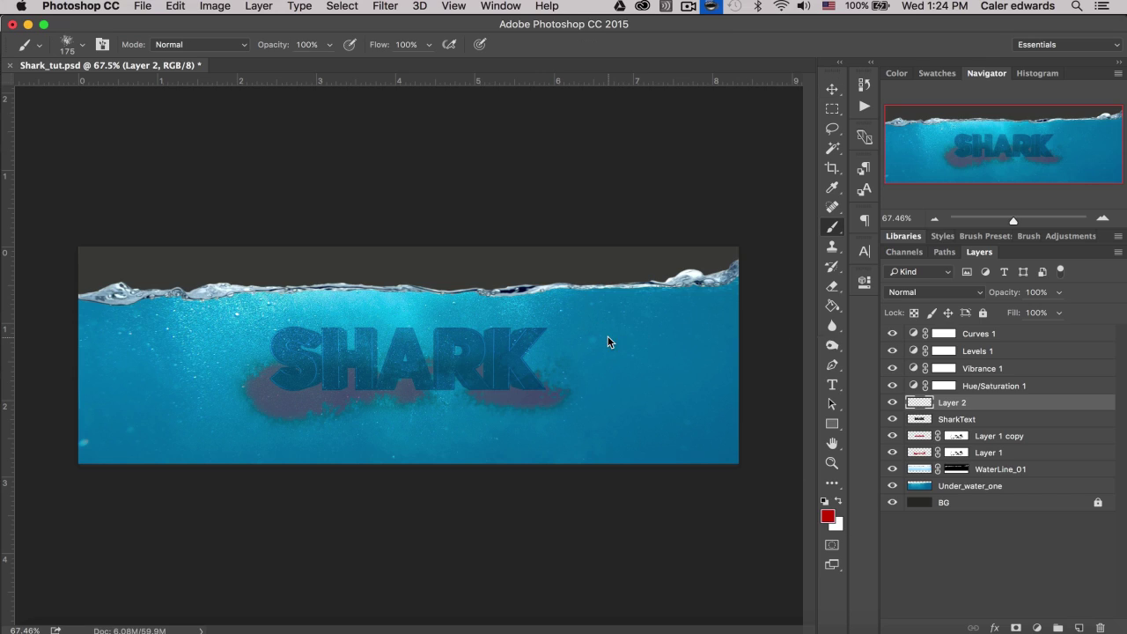
{"action": "right_click", "coordinate": [608, 337]}
{"action": "left_click", "coordinate": [712, 438]}
{"action": "left_click_drag", "start_coordinate": [757, 371], "coordinate": [775, 373]}
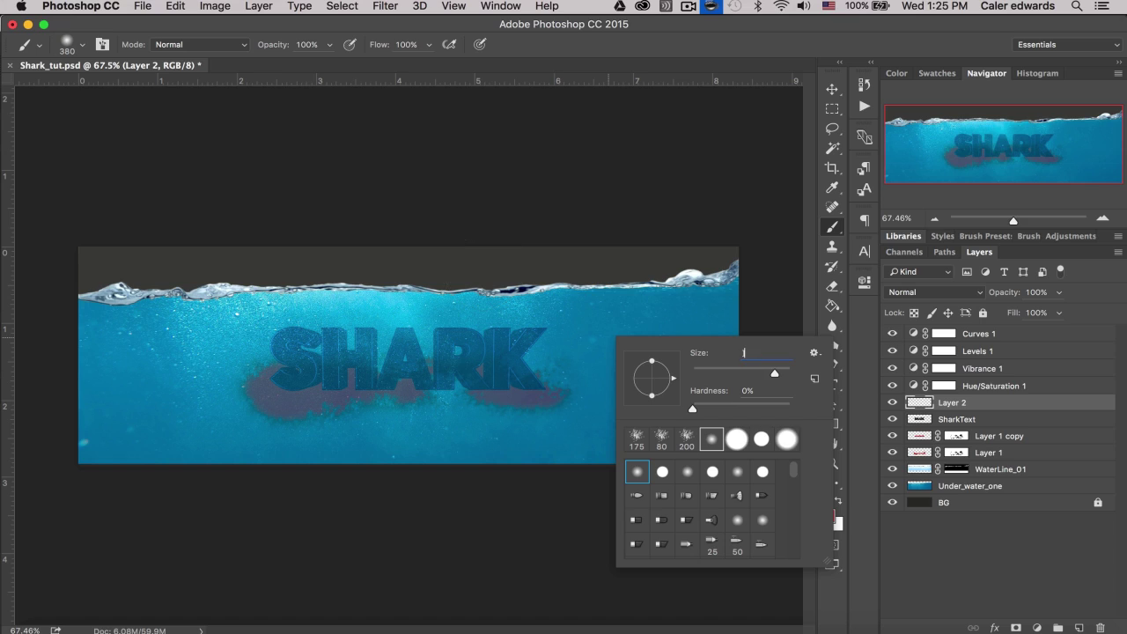
{"action": "left_click", "coordinate": [461, 221]}
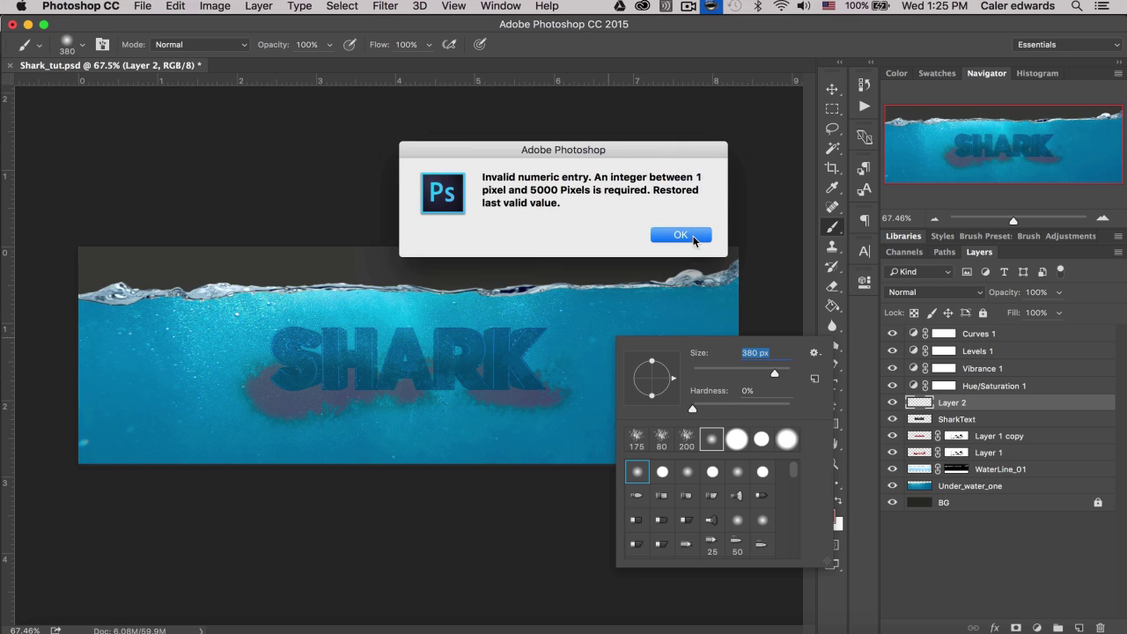
{"action": "left_click", "coordinate": [674, 232]}
{"action": "left_click", "coordinate": [566, 284], "text": "shift"}
{"action": "key", "text": "super+z"}
{"action": "left_click", "coordinate": [833, 89]}
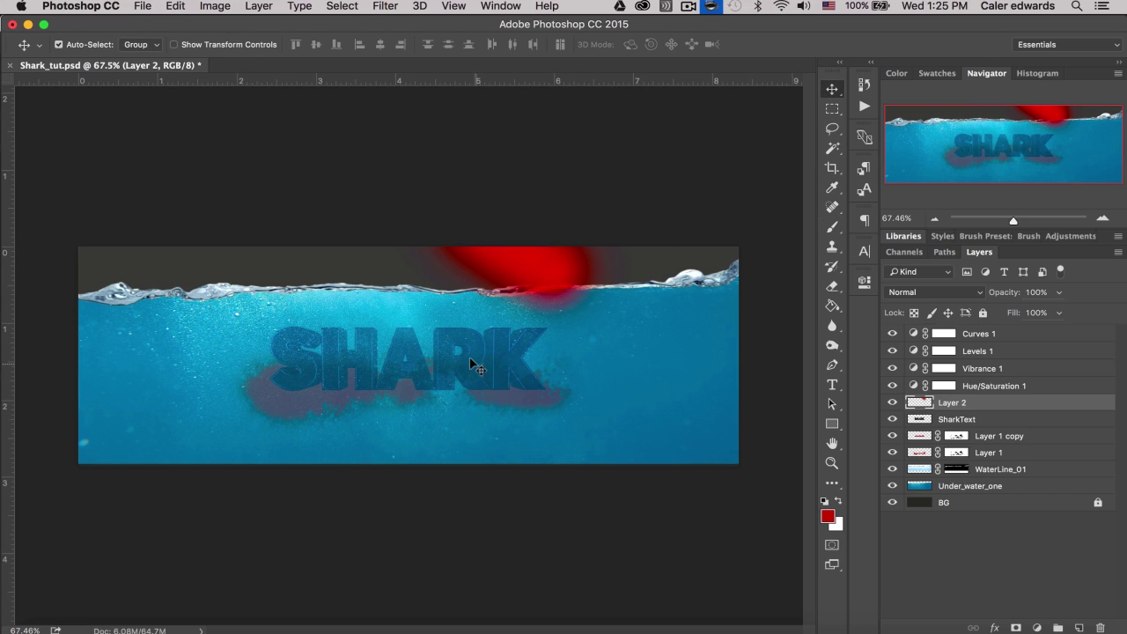
{"action": "key", "text": "super+alt+z"}
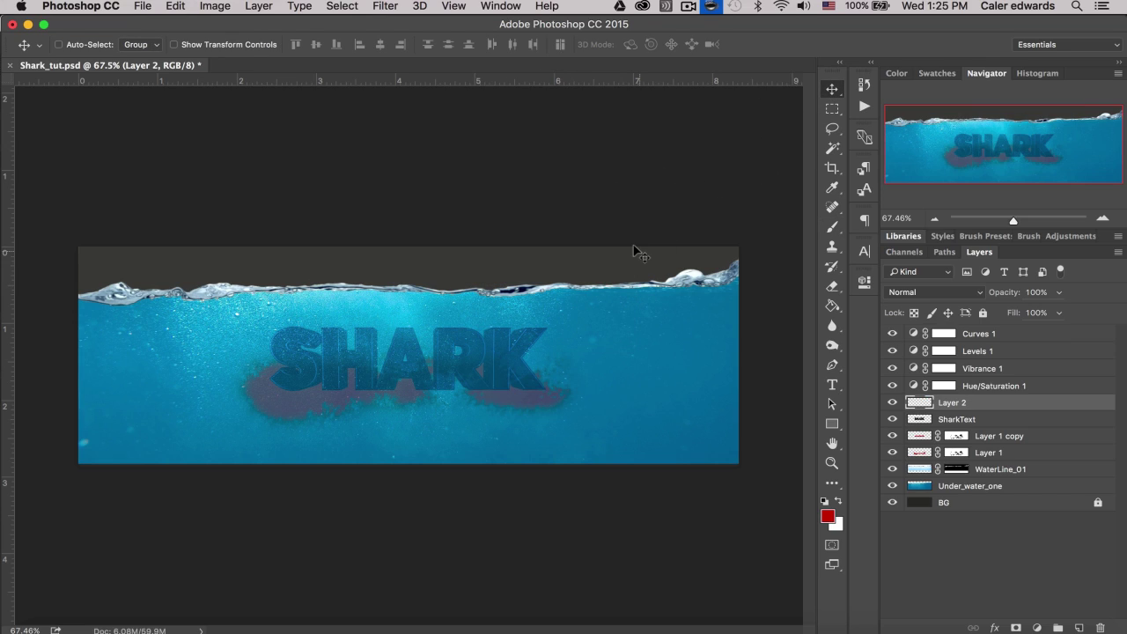
Enlarge the soft round brush to 1300 px for painting on Layer 2
{"action": "key", "text": "b"}
{"action": "key", "text": "bracketright"}
{"action": "key", "text": "bracketright"}
{"action": "key", "text": "bracketright"}
{"action": "key", "text": "bracketright"}
{"action": "key", "text": "bracketright"}
{"action": "key", "text": "bracketright"}
{"action": "key", "text": "bracketright"}
{"action": "key", "text": "bracketright"}
{"action": "key", "text": "bracketright"}
{"action": "key", "text": "bracketright"}
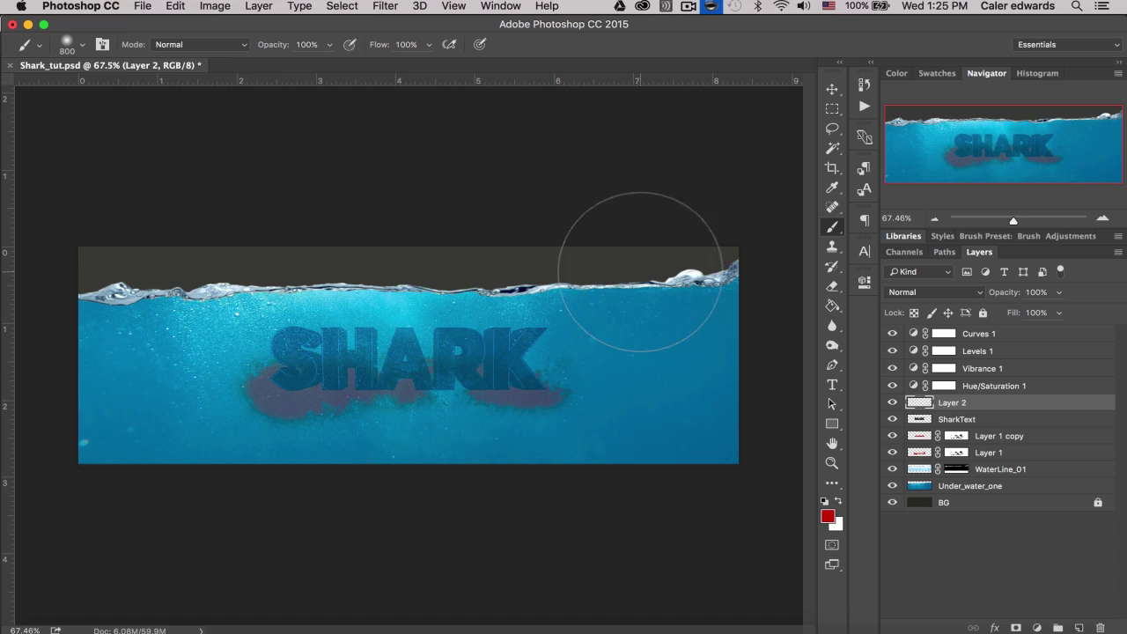
Sample bright cyan from the water and paint soft glows on Layer 2 at the banner's upper centre and lower-left edge
{"action": "key", "text": "i"}
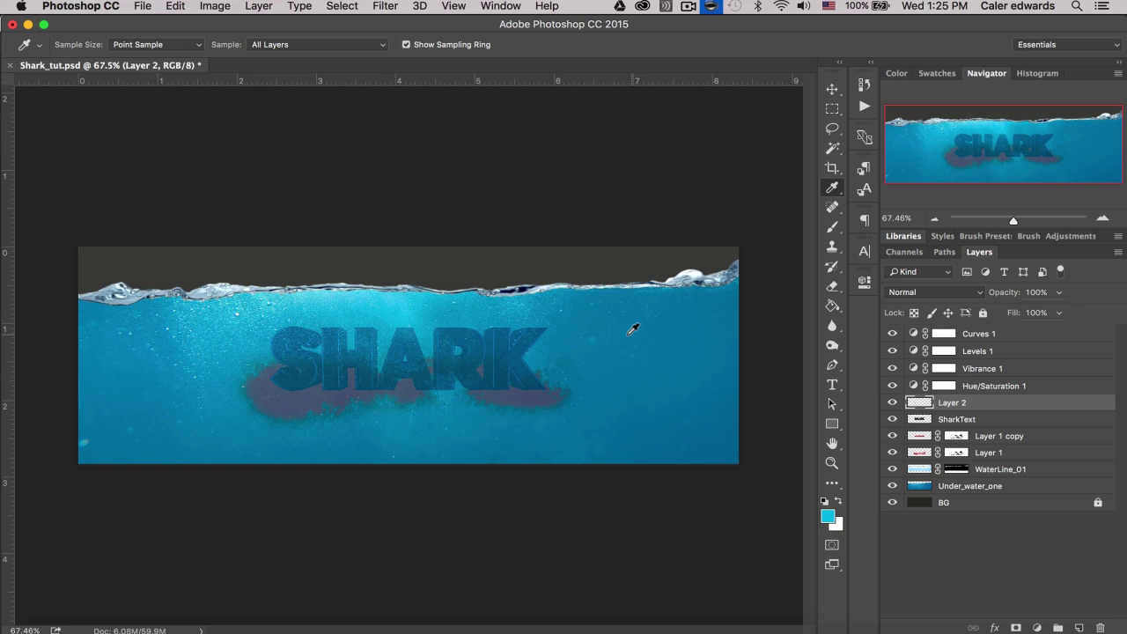
{"action": "key", "text": "b"}
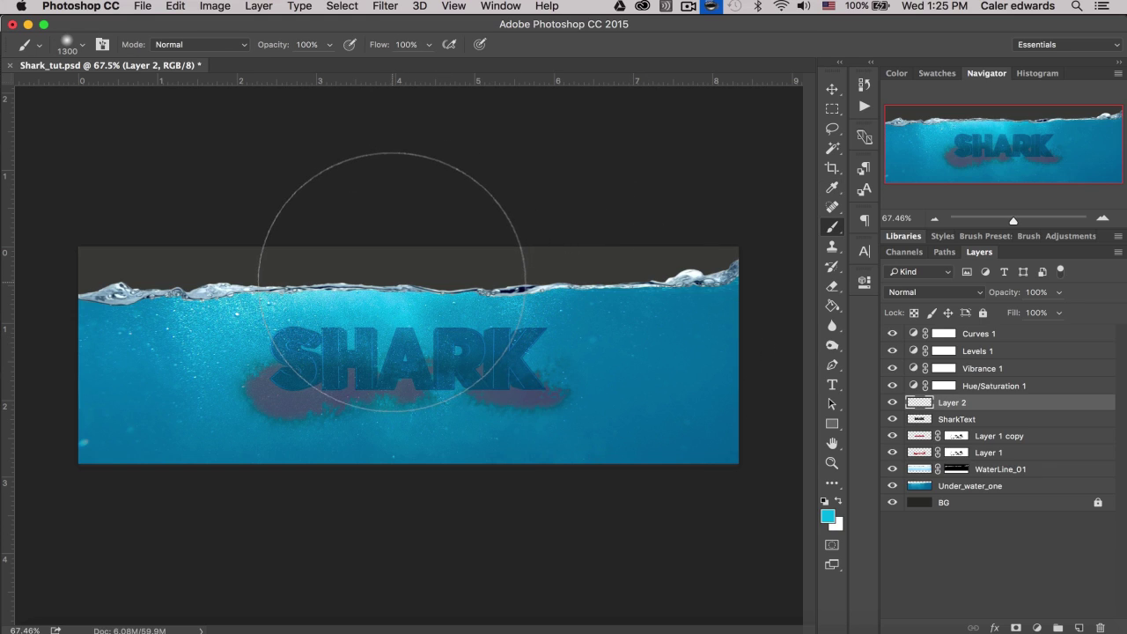
{"action": "left_click", "coordinate": [395, 270]}
{"action": "left_click", "coordinate": [261, 481]}
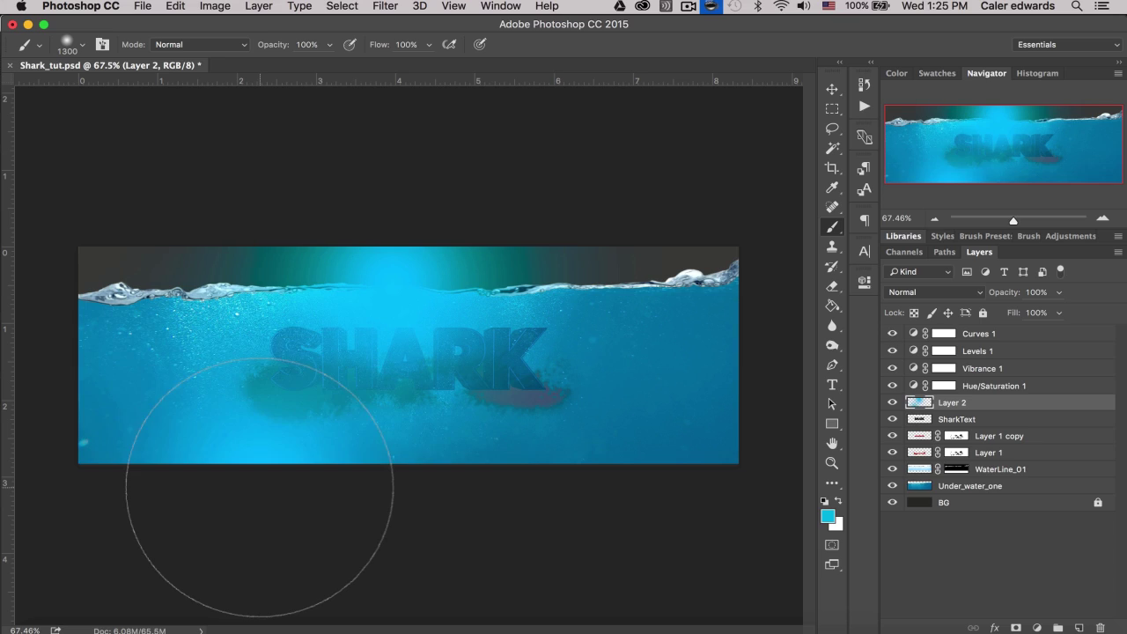
Reduce the fill of the cyan glow layer, Layer 2, to 45%
{"action": "key", "text": "v"}
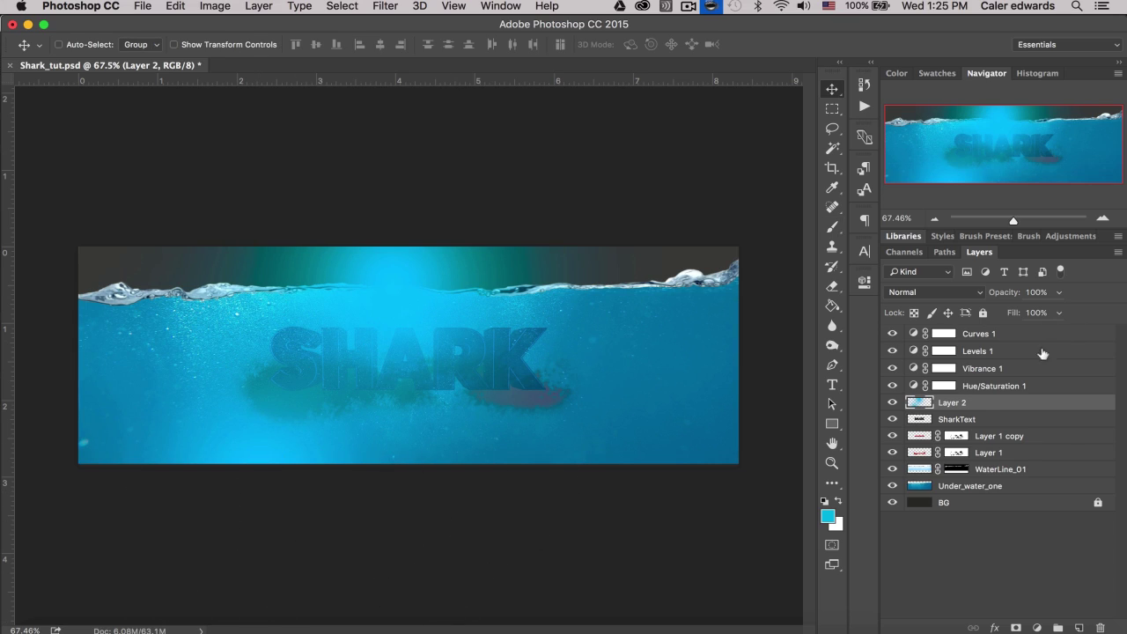
{"action": "left_click", "coordinate": [1058, 314]}
{"action": "left_click_drag", "start_coordinate": [1026, 331], "coordinate": [1019, 334]}
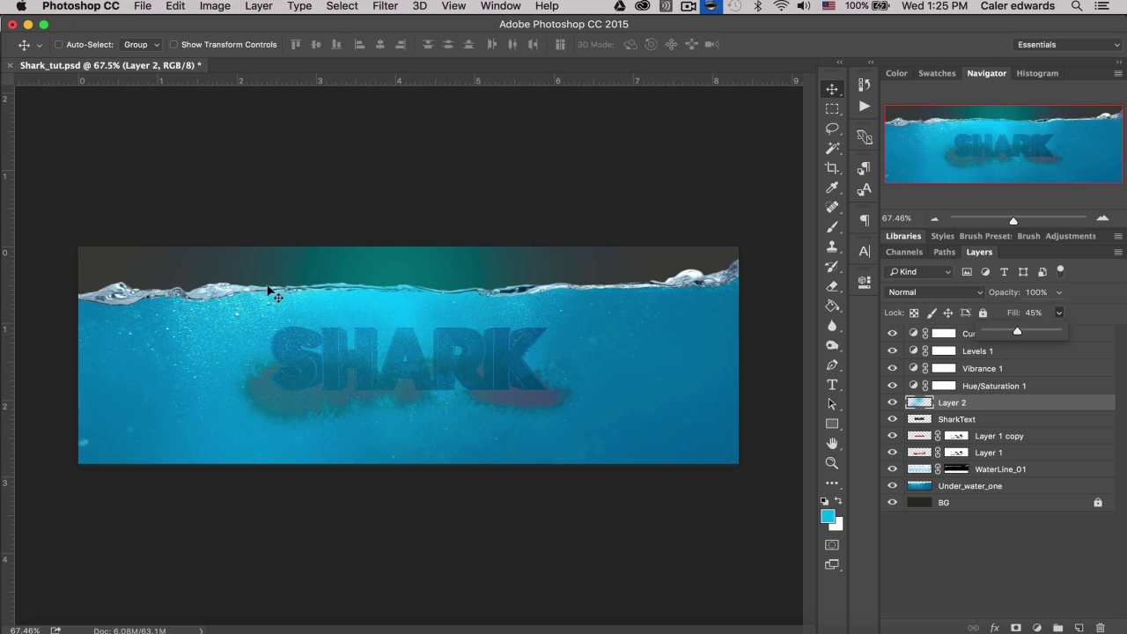
{"action": "left_click", "coordinate": [1098, 323]}
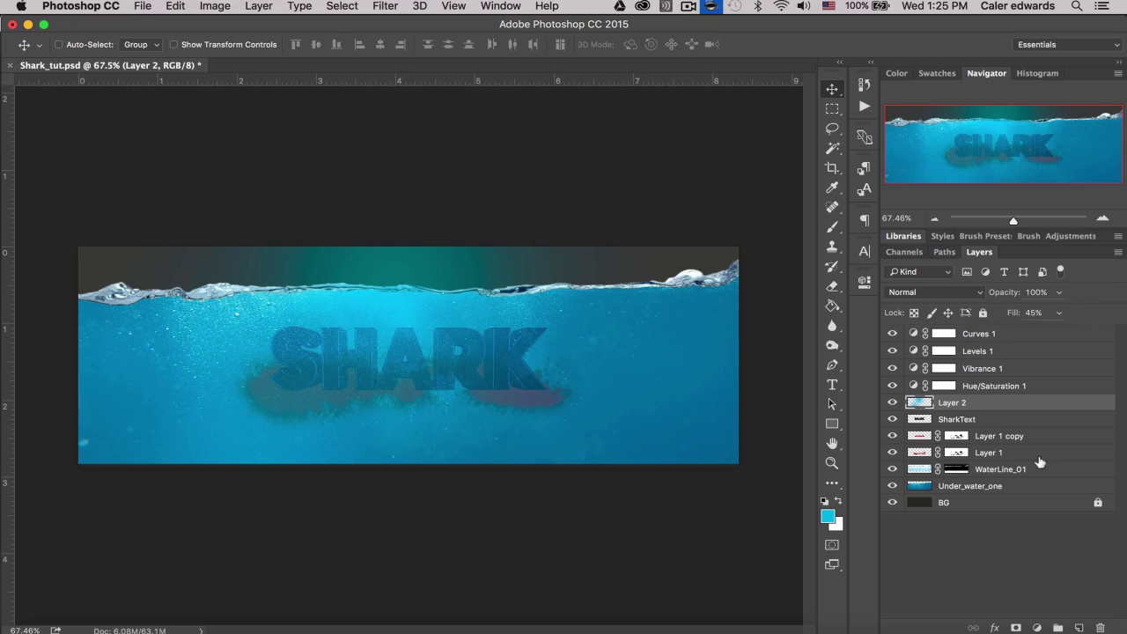
Paint a white (ffffff) glow at the banner's upper left on a new layer and set that layer's fill to 55%
{"action": "left_click", "coordinate": [1079, 628]}
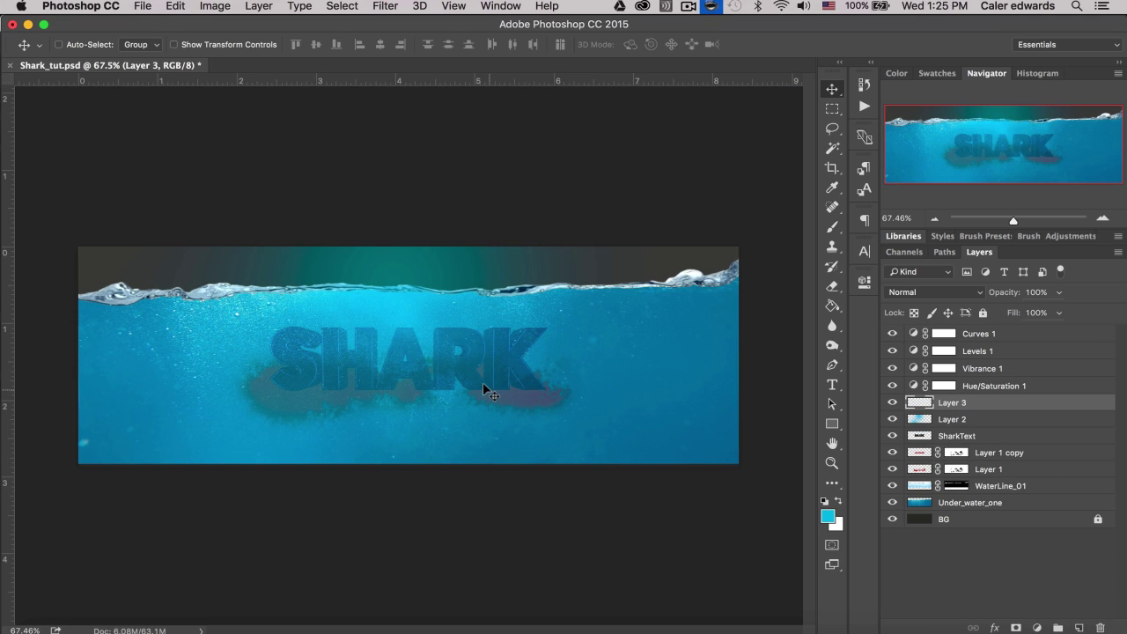
{"action": "key", "text": "b"}
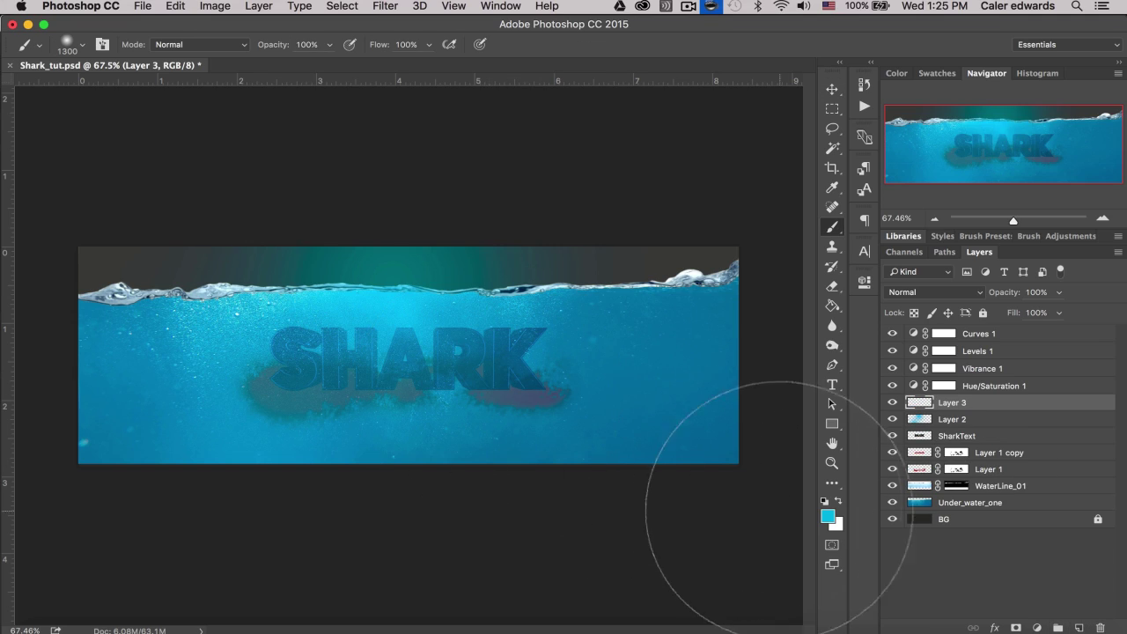
{"action": "left_click", "coordinate": [833, 518]}
{"action": "left_click_drag", "start_coordinate": [578, 244], "coordinate": [547, 214]}
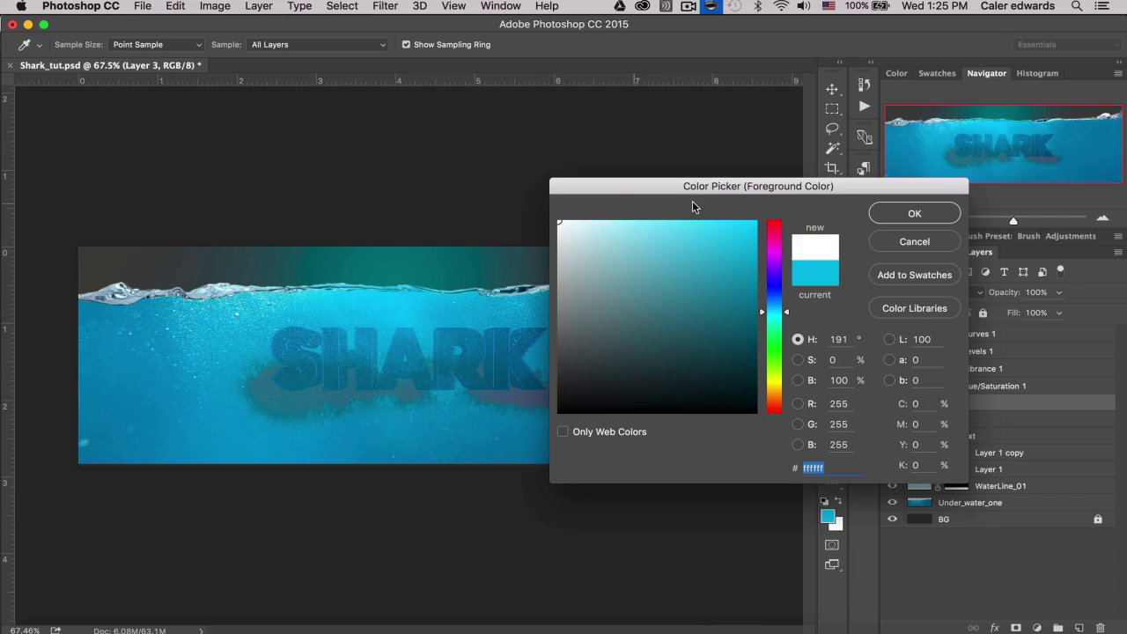
{"action": "left_click", "coordinate": [933, 215]}
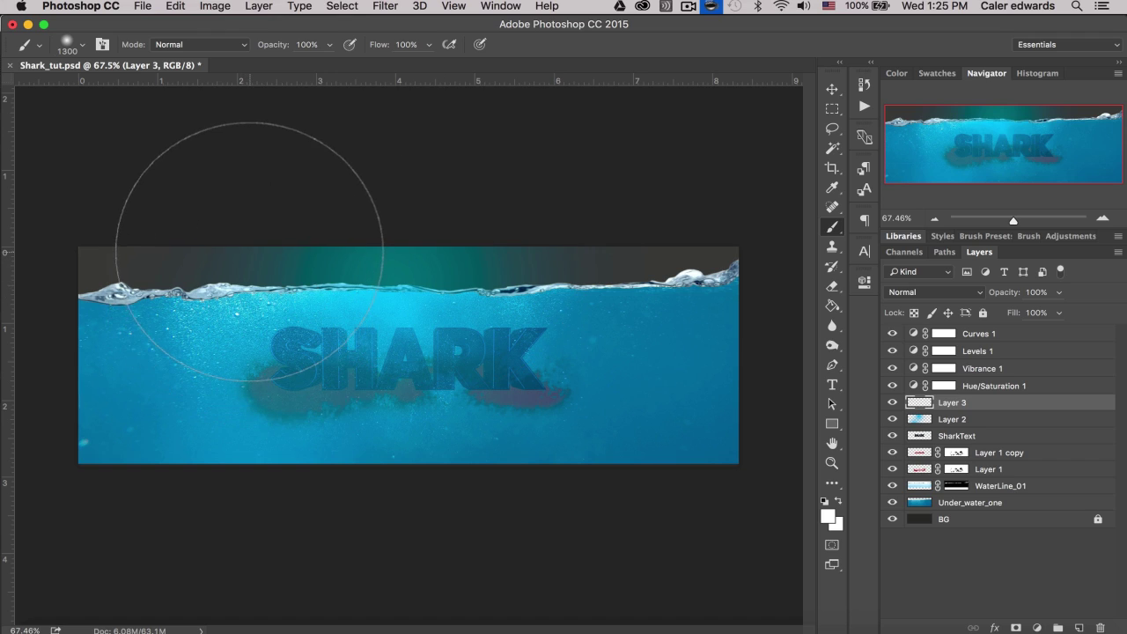
{"action": "left_click", "coordinate": [252, 214]}
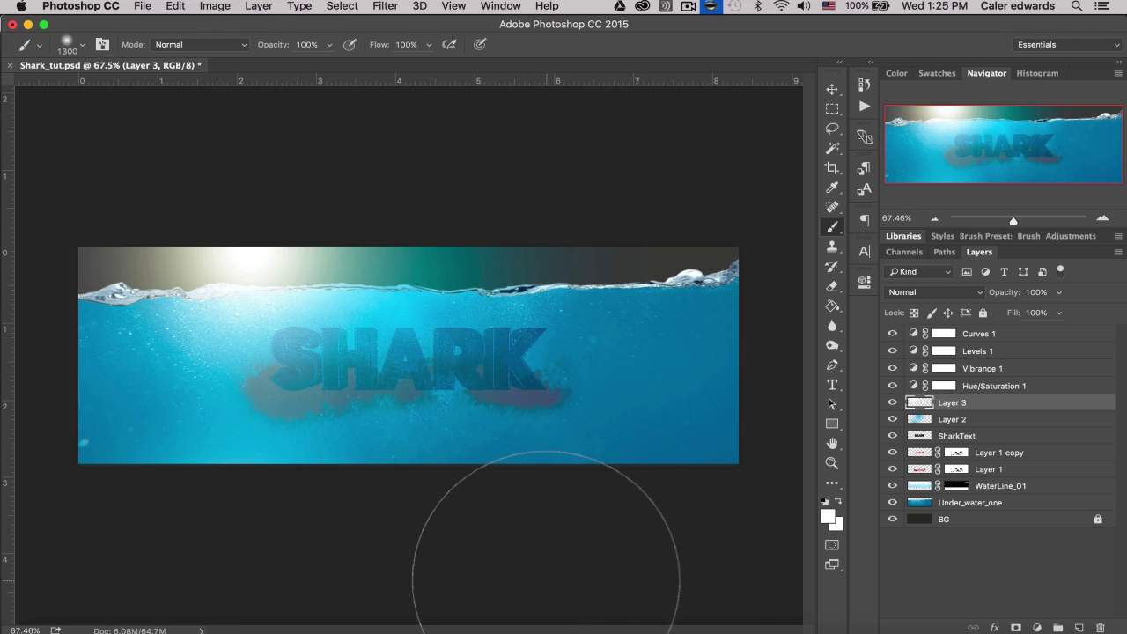
{"action": "left_click_drag", "start_coordinate": [1061, 314], "coordinate": [1026, 335]}
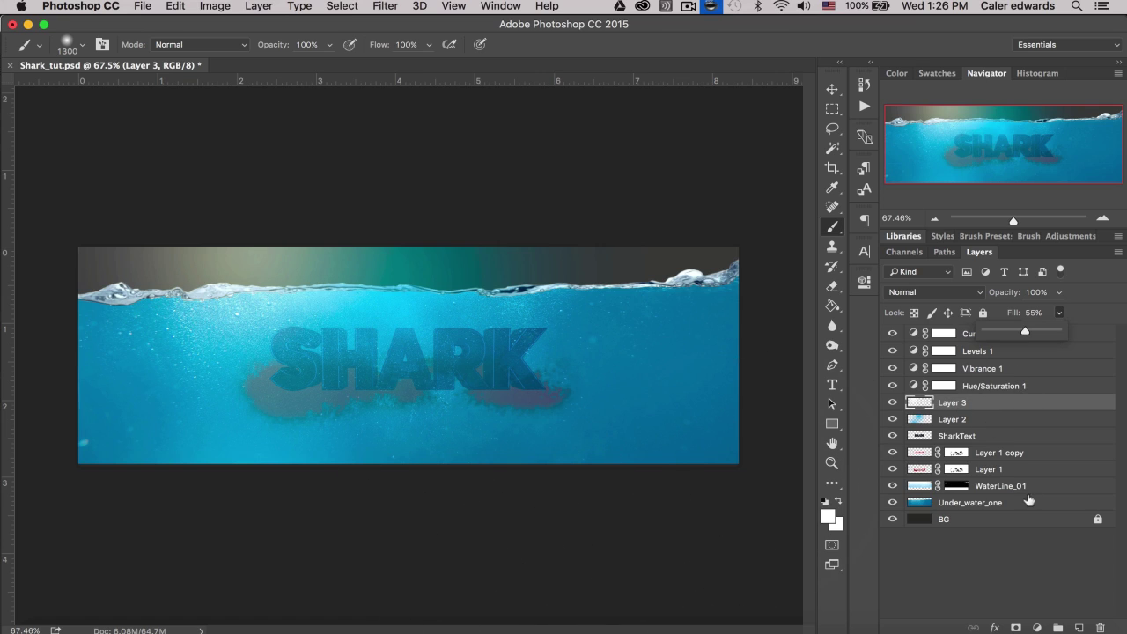
Add another new layer and set the foreground colour to dark teal 034056, starting from a blue sampled from the water
{"action": "left_click", "coordinate": [1079, 628]}
{"action": "left_click", "coordinate": [1079, 628]}
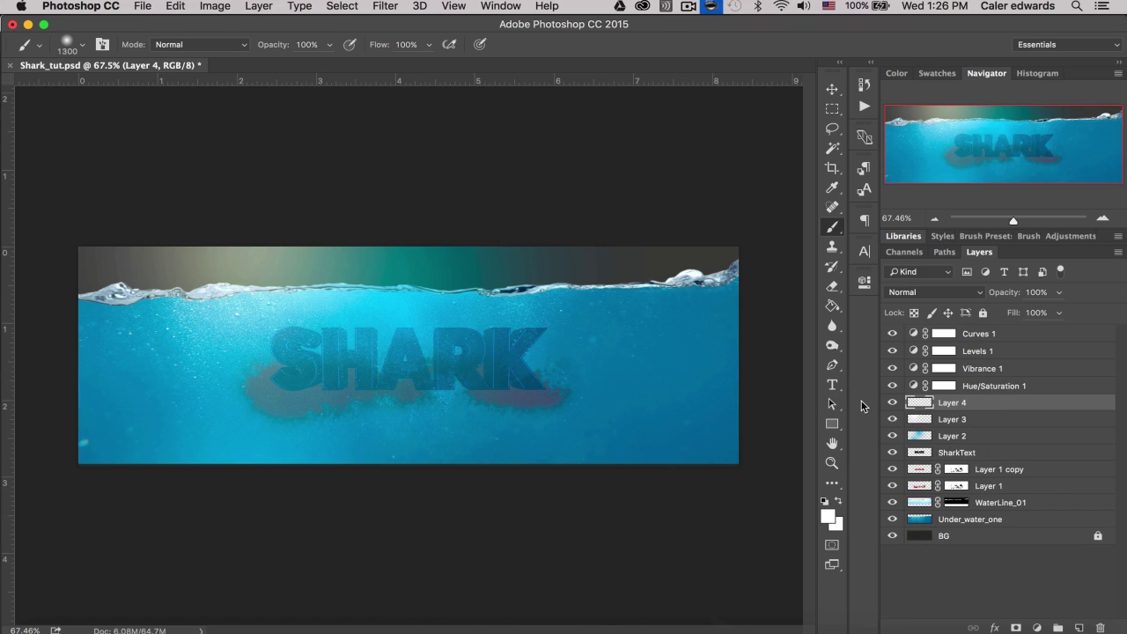
{"action": "key", "text": "i"}
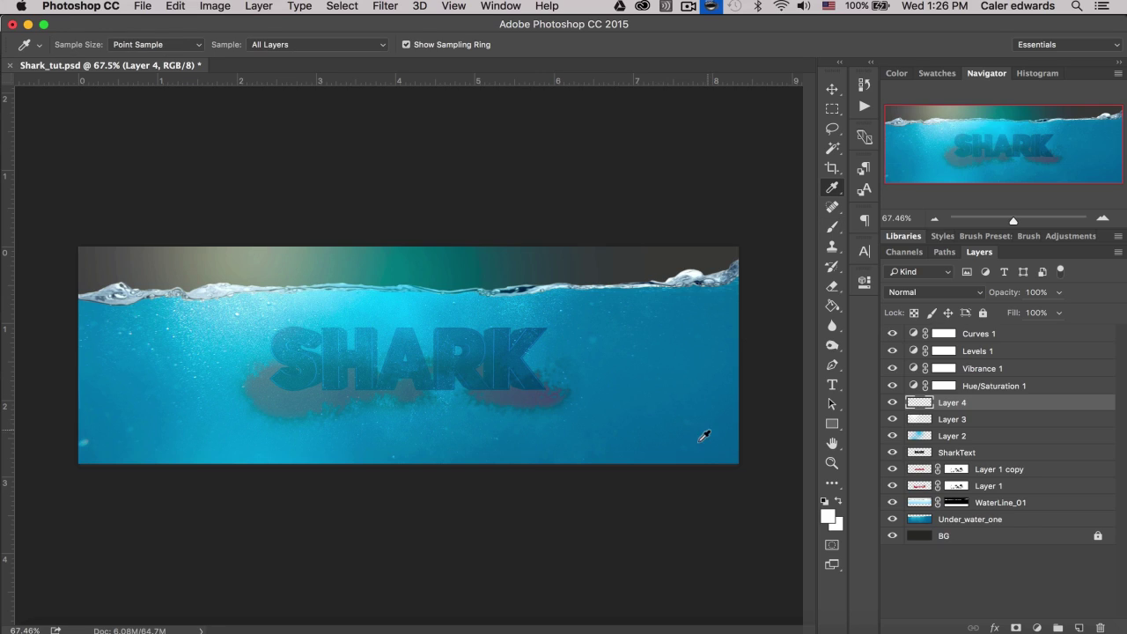
{"action": "left_click", "coordinate": [498, 413]}
{"action": "left_click", "coordinate": [827, 520]}
{"action": "left_click", "coordinate": [755, 356]}
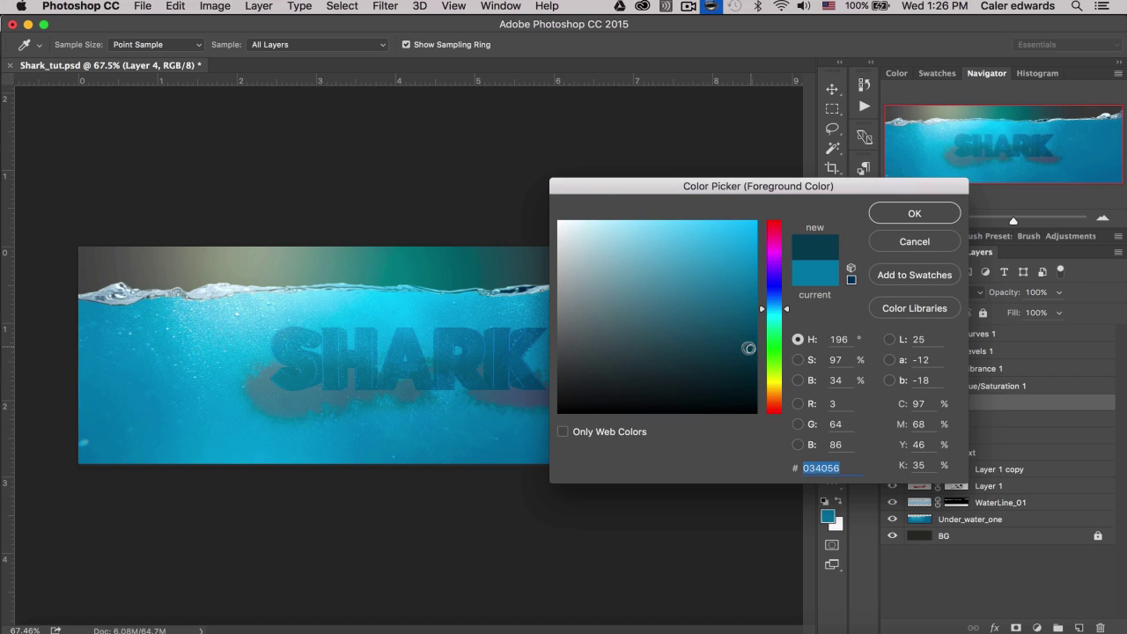
{"action": "left_click", "coordinate": [901, 218]}
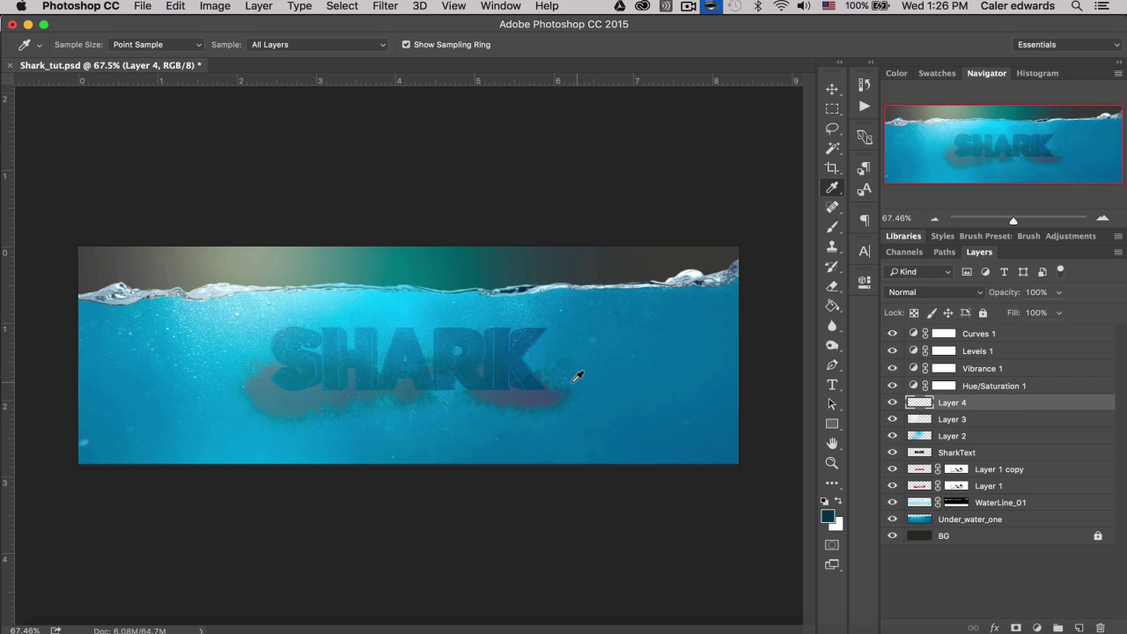
Paint soft dark teal shading along the banner's right side and lower-left corner on Layer 4 with the 1300 px brush
{"action": "key", "text": "b"}
{"action": "key", "text": "super+minus"}
{"action": "key", "text": "super+minus"}
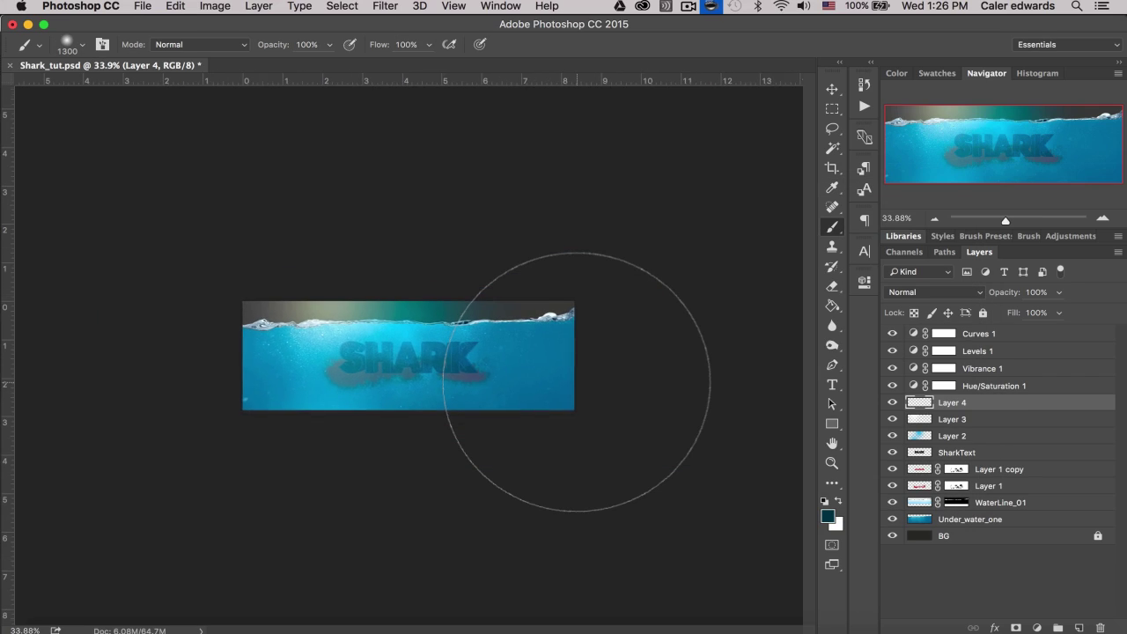
{"action": "left_click", "coordinate": [609, 373]}
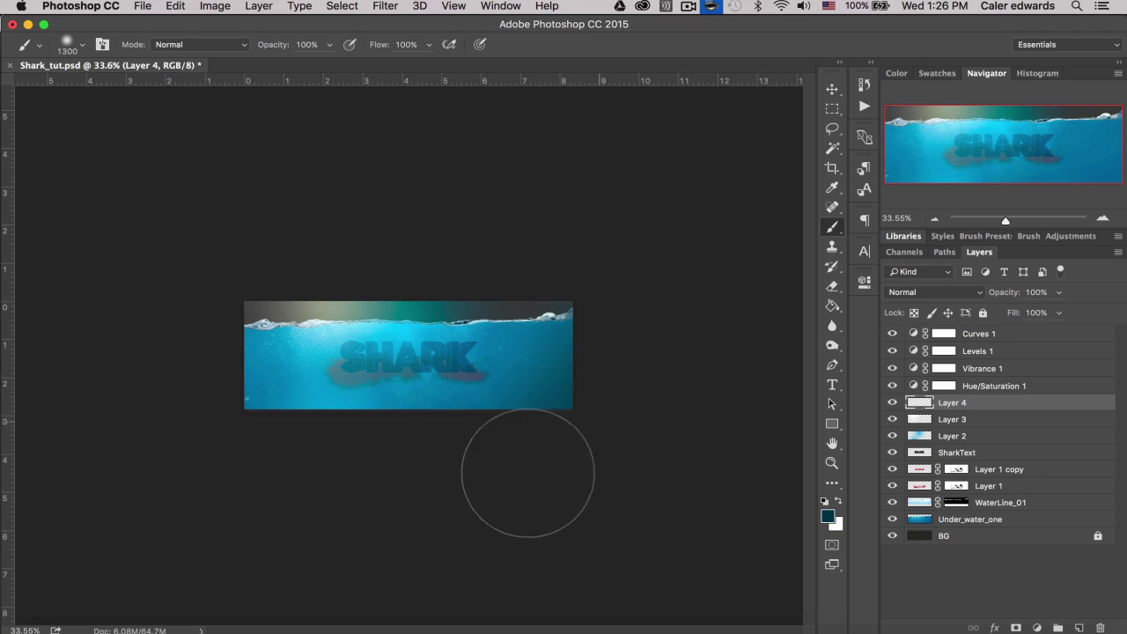
{"action": "left_click", "coordinate": [251, 440]}
{"action": "key", "text": "super+plus"}
{"action": "key", "text": "super+plus"}
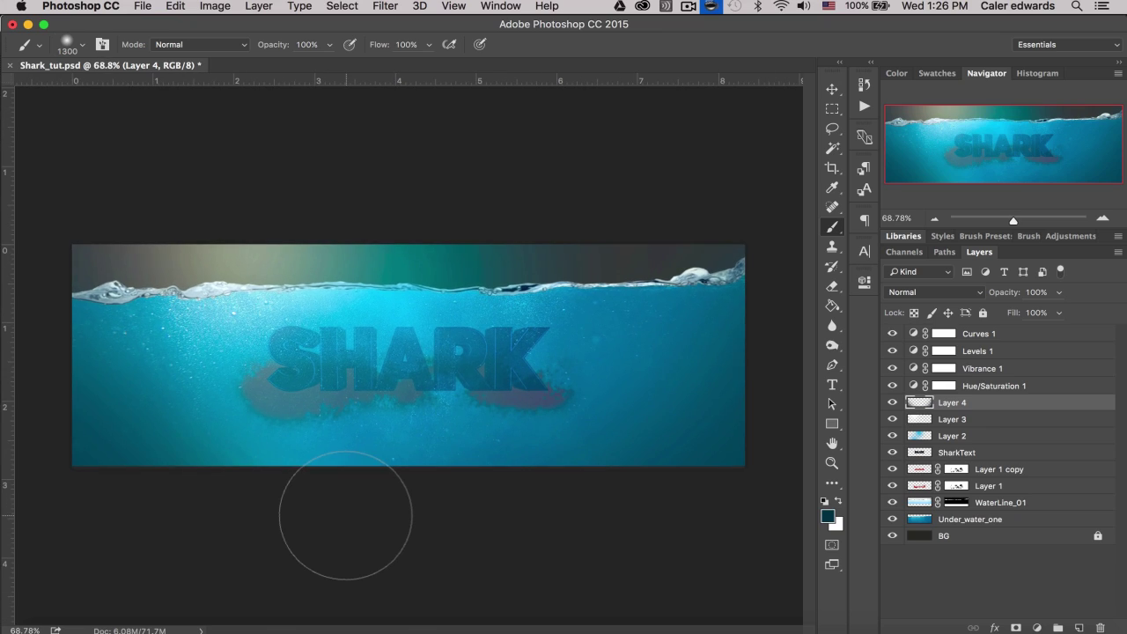
{"action": "key", "text": "v"}
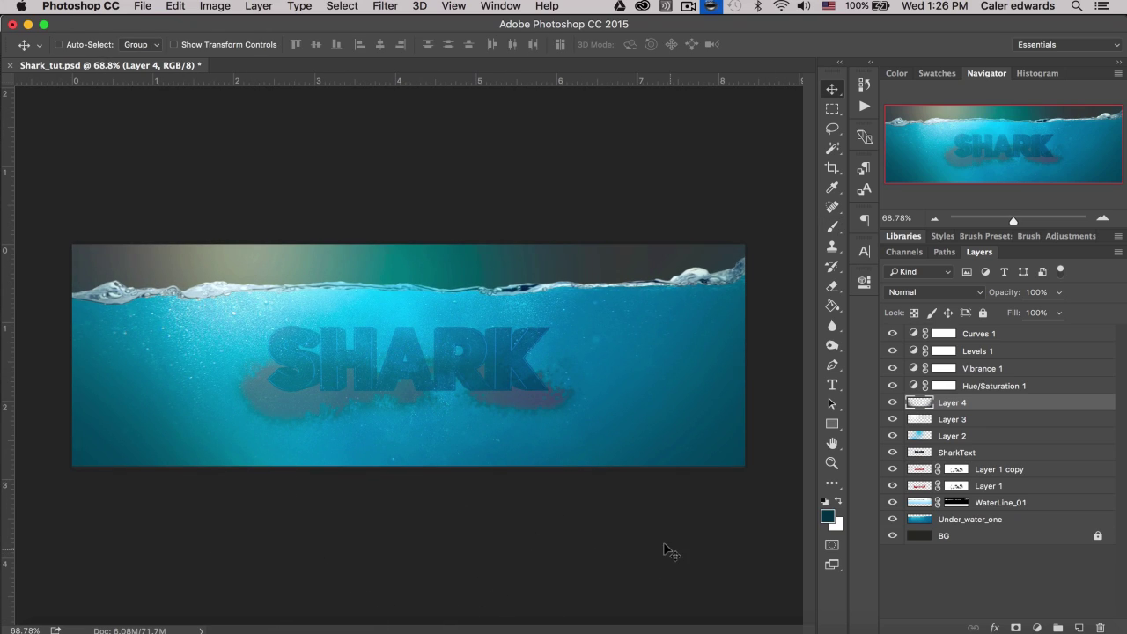
Select the area above the waterline by inverting the Under_water_one outline, and set up a 600 px eraser with 0% hardness for Layer 3
{"action": "left_click", "coordinate": [916, 519], "text": "super"}
{"action": "left_click", "coordinate": [964, 421]}
{"action": "key", "text": "e"}
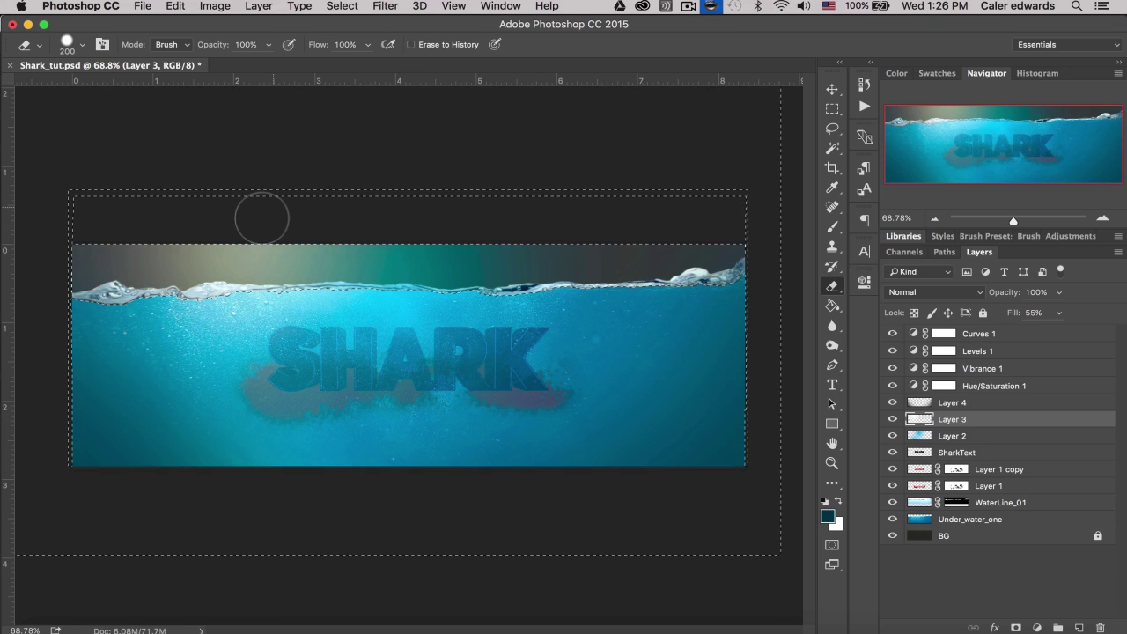
{"action": "right_click", "coordinate": [454, 346]}
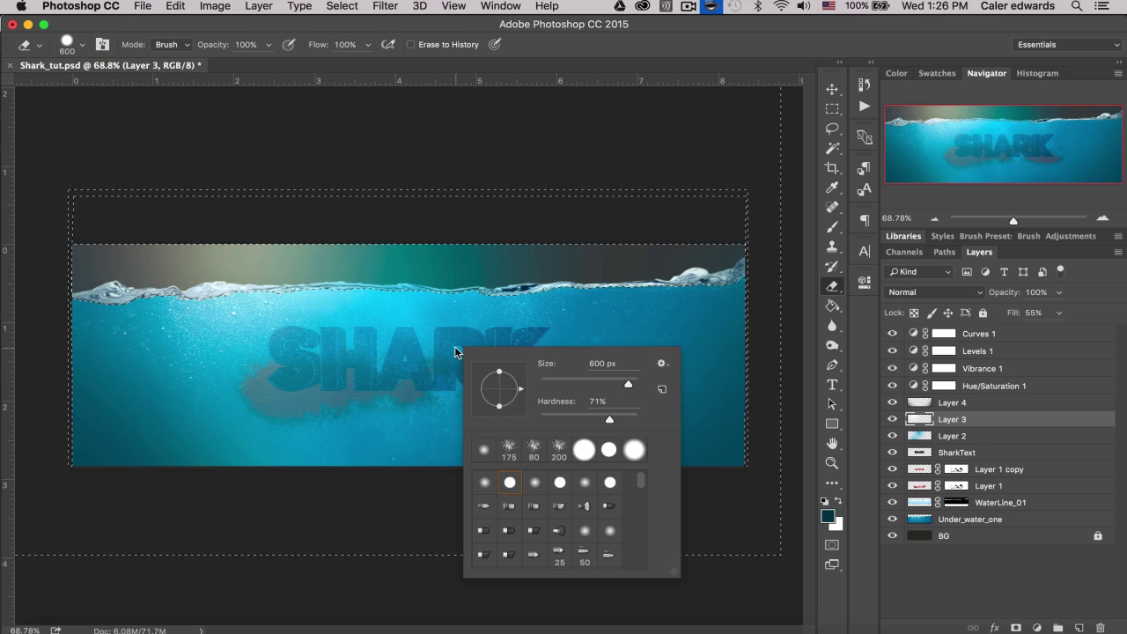
{"action": "left_click", "coordinate": [574, 416]}
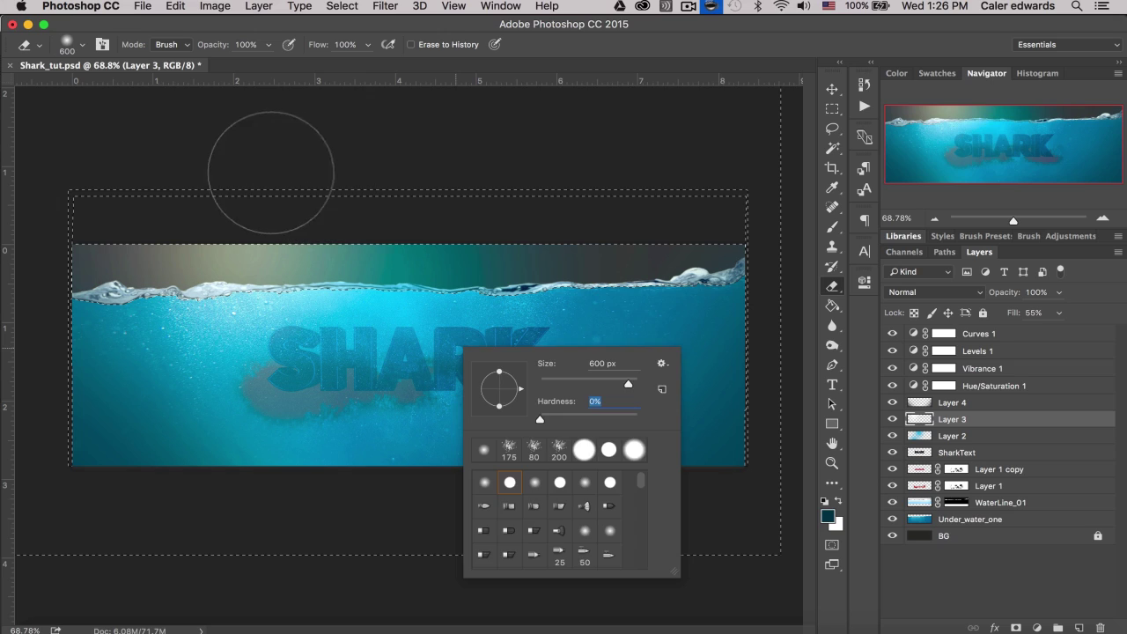
{"action": "key", "text": "Return"}
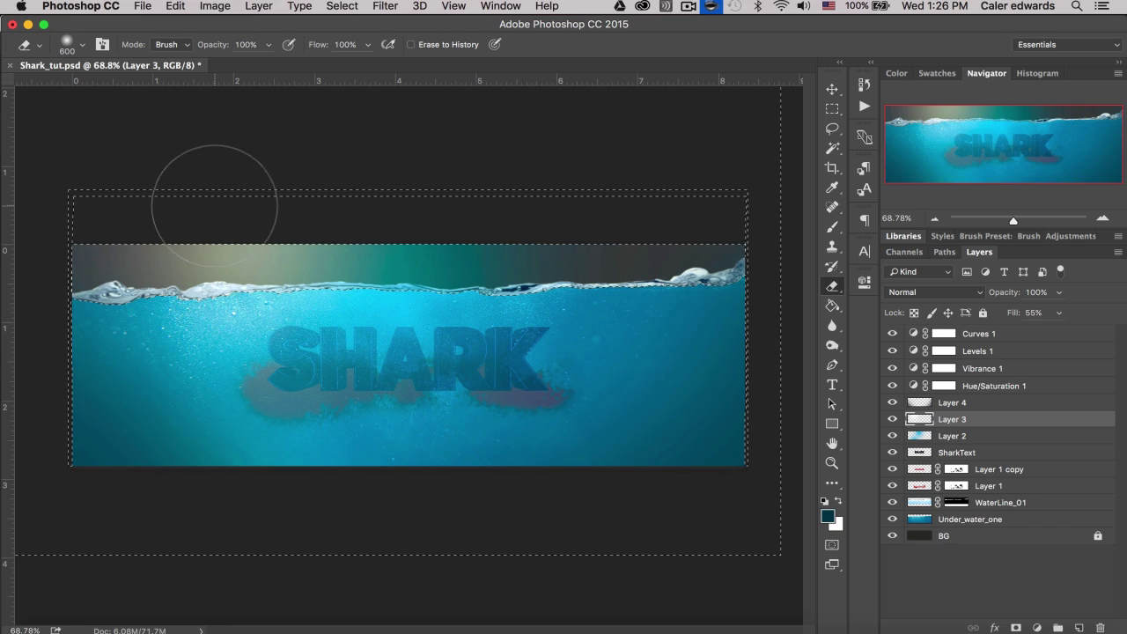
{"action": "left_click", "coordinate": [338, 7]}
{"action": "left_click", "coordinate": [357, 66]}
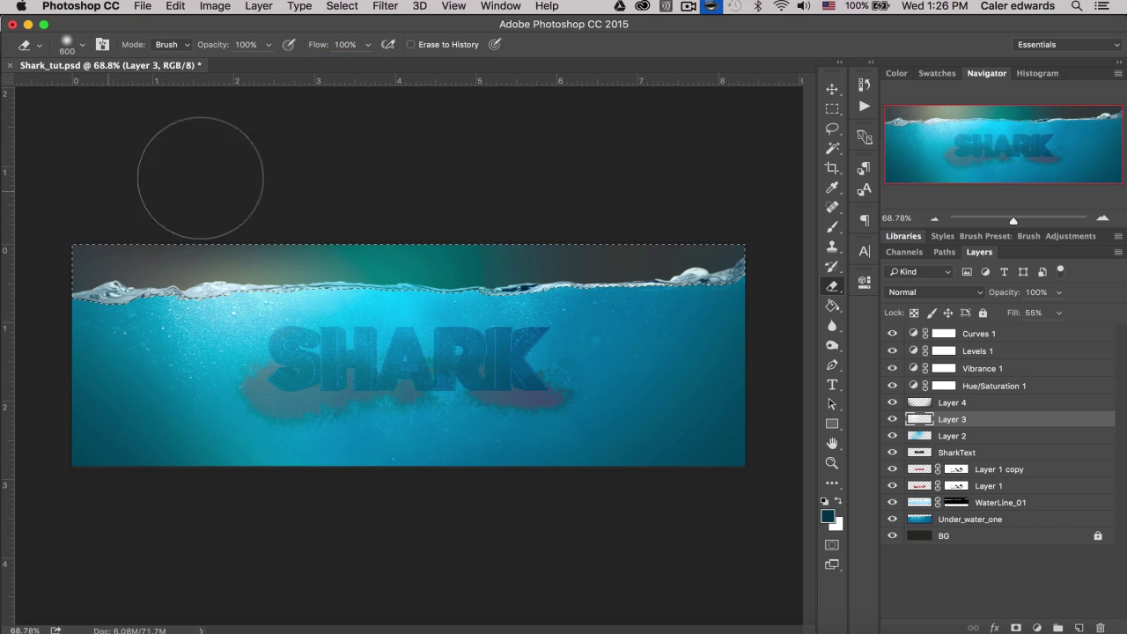
Erase the glow above the waterline on Layer 3 and Layer 2 with the eraser enlarged to 1200 px
{"action": "key", "text": "bracketright"}
{"action": "key", "text": "bracketright"}
{"action": "key", "text": "bracketright"}
{"action": "key", "text": "bracketright"}
{"action": "key", "text": "bracketright"}
{"action": "key", "text": "bracketright"}
{"action": "scroll", "coordinate": [382, 261], "scroll_direction": "down", "scroll_amount": 4}
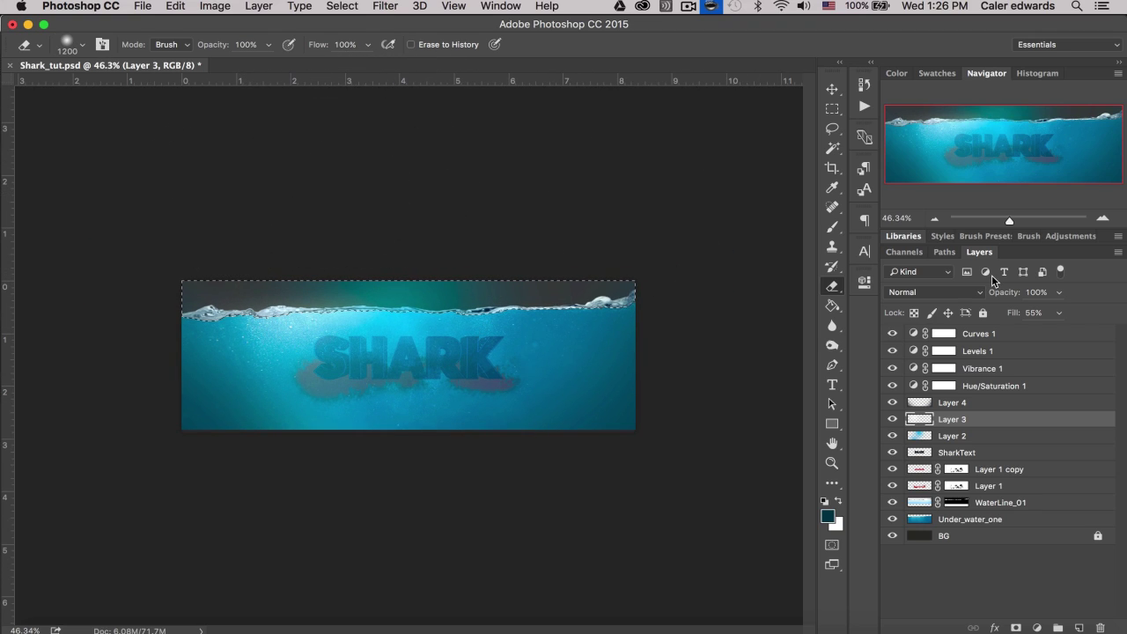
{"action": "left_click", "coordinate": [941, 436]}
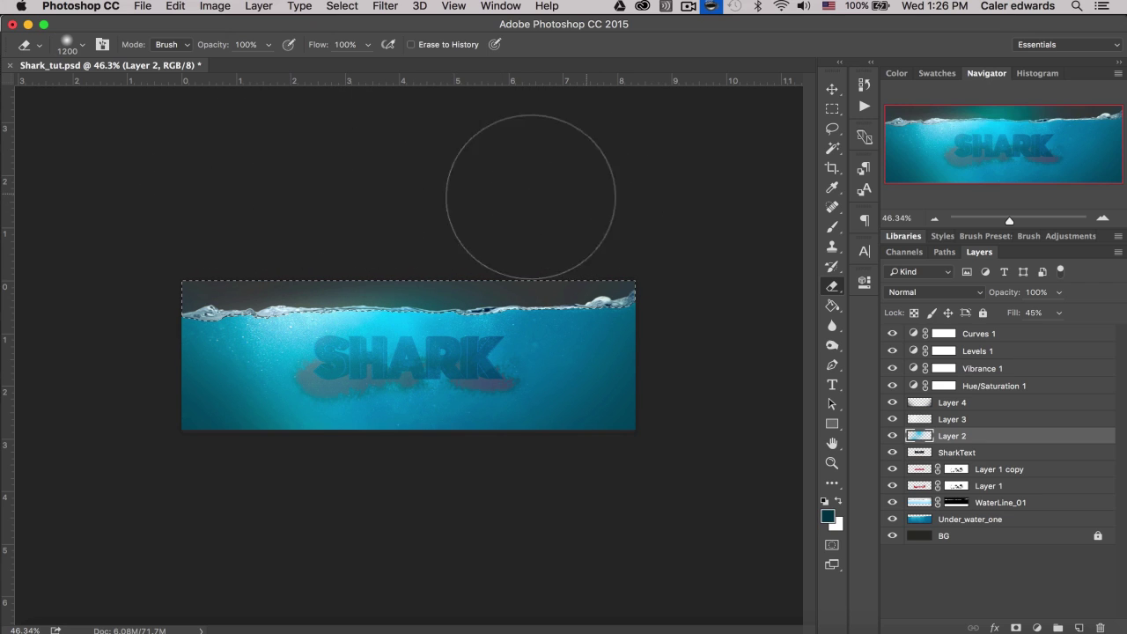
{"action": "scroll", "coordinate": [421, 436], "scroll_direction": "up", "scroll_amount": 5}
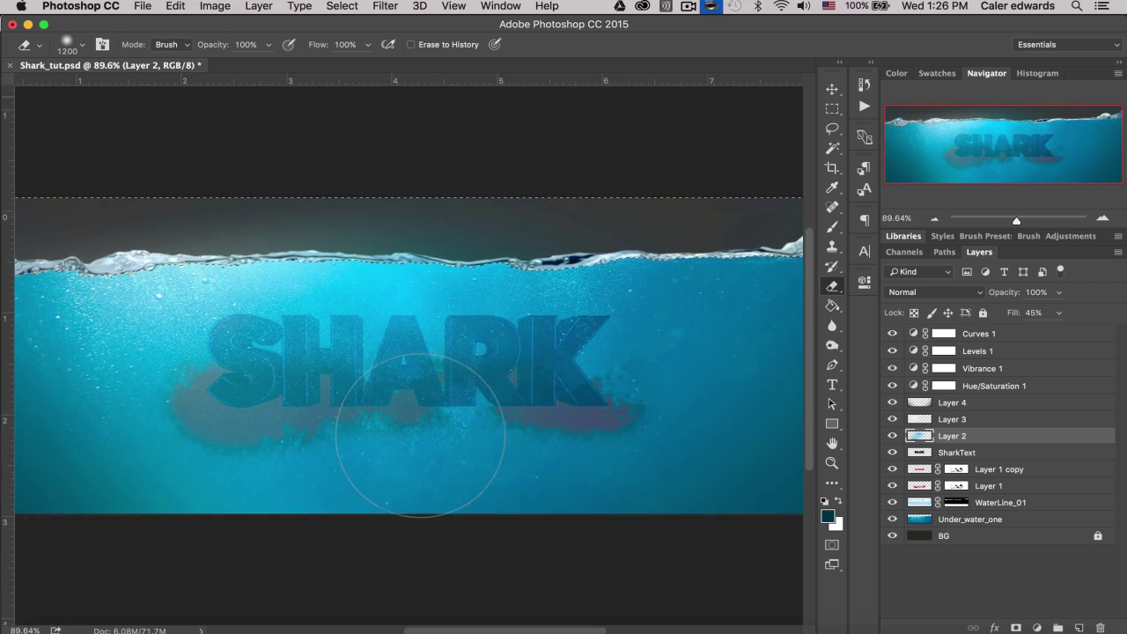
{"action": "key", "text": "v"}
{"action": "scroll", "coordinate": [415, 431], "scroll_direction": "down", "scroll_amount": 3}
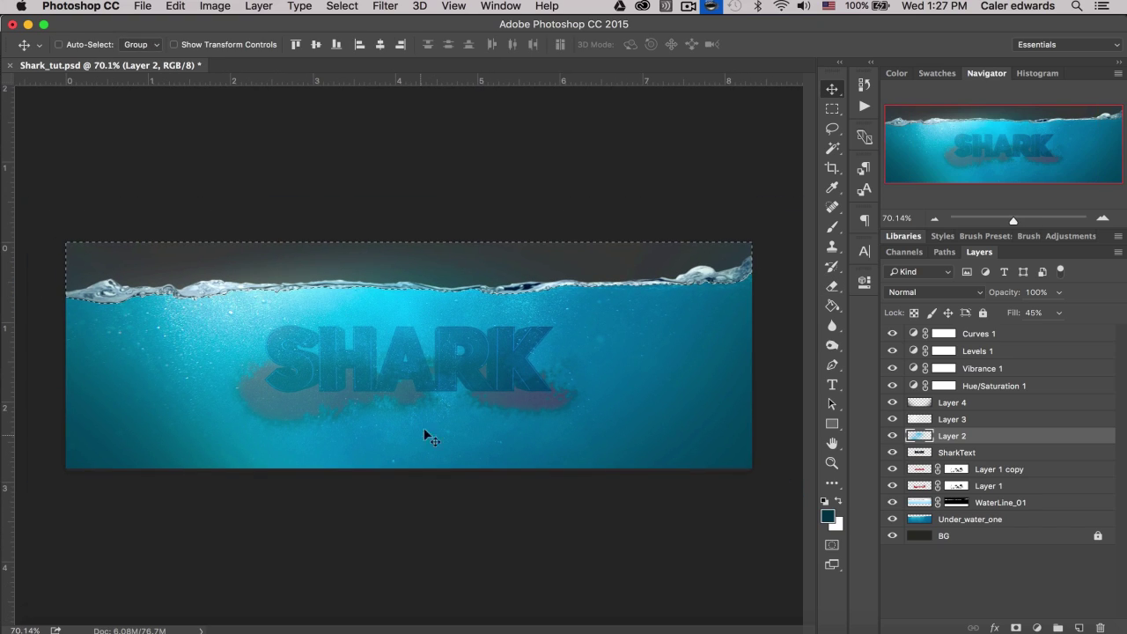
Set the fill of the cyan glow layer, Layer 2, to 30% and clear the selection
{"action": "left_click", "coordinate": [1058, 312]}
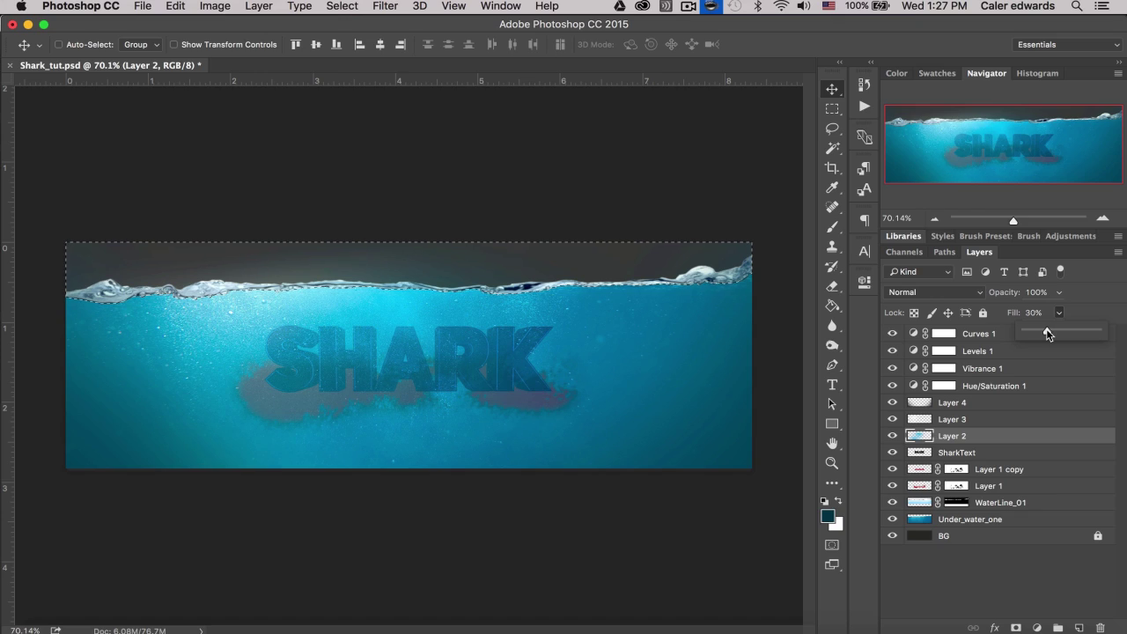
{"action": "left_click_drag", "start_coordinate": [1048, 329], "coordinate": [1046, 330]}
{"action": "key", "text": "super+d"}
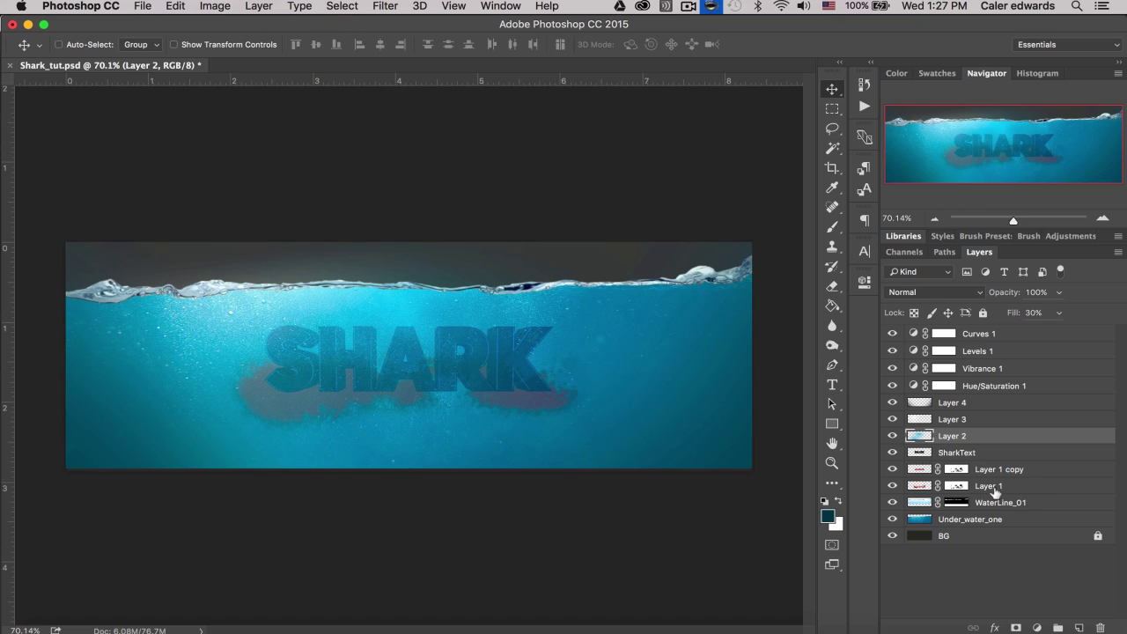
Reduce the fill of the white glow layer, Layer 3, to 22%
{"action": "left_click", "coordinate": [969, 420]}
{"action": "left_click", "coordinate": [1058, 313]}
{"action": "left_click_drag", "start_coordinate": [1033, 332], "coordinate": [1035, 333]}
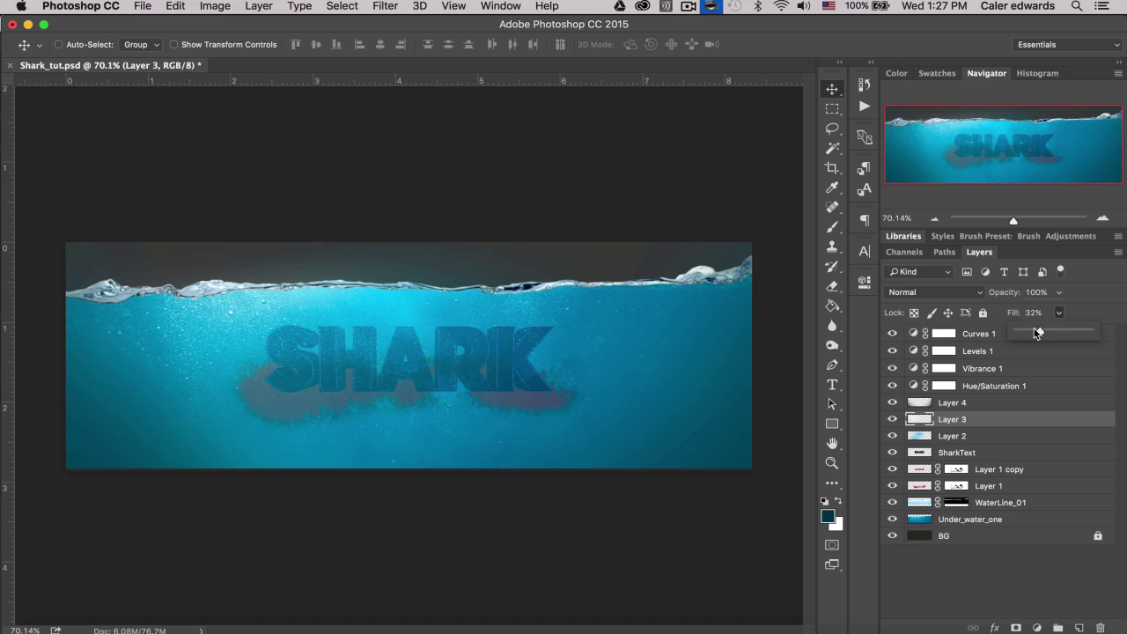
{"action": "key", "text": "super+equal"}
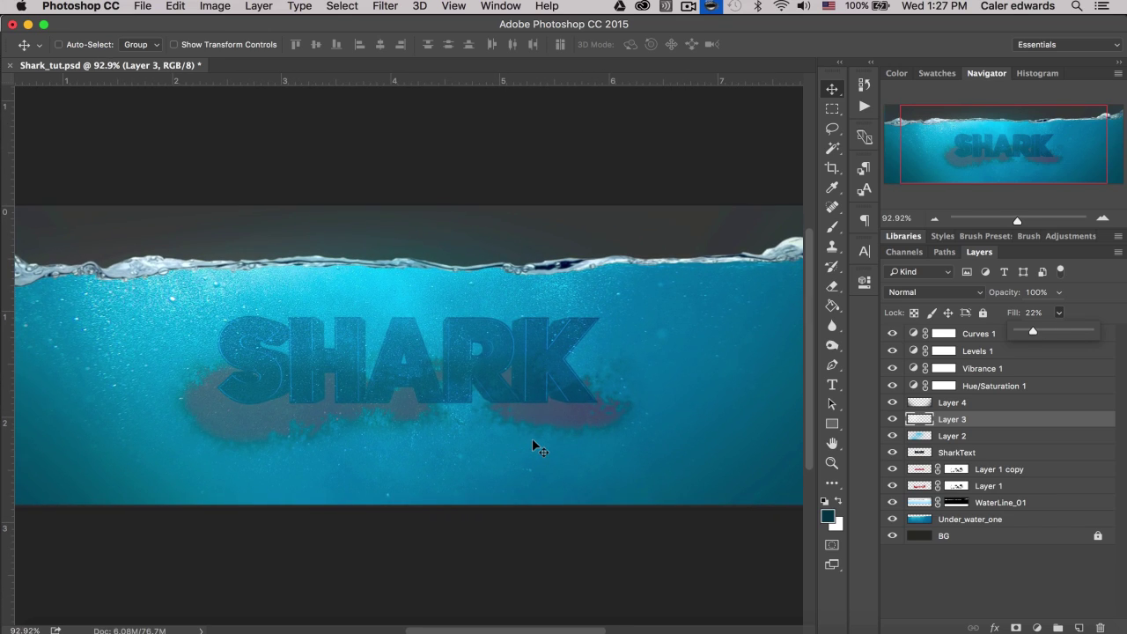
{"action": "key", "text": "super+minus"}
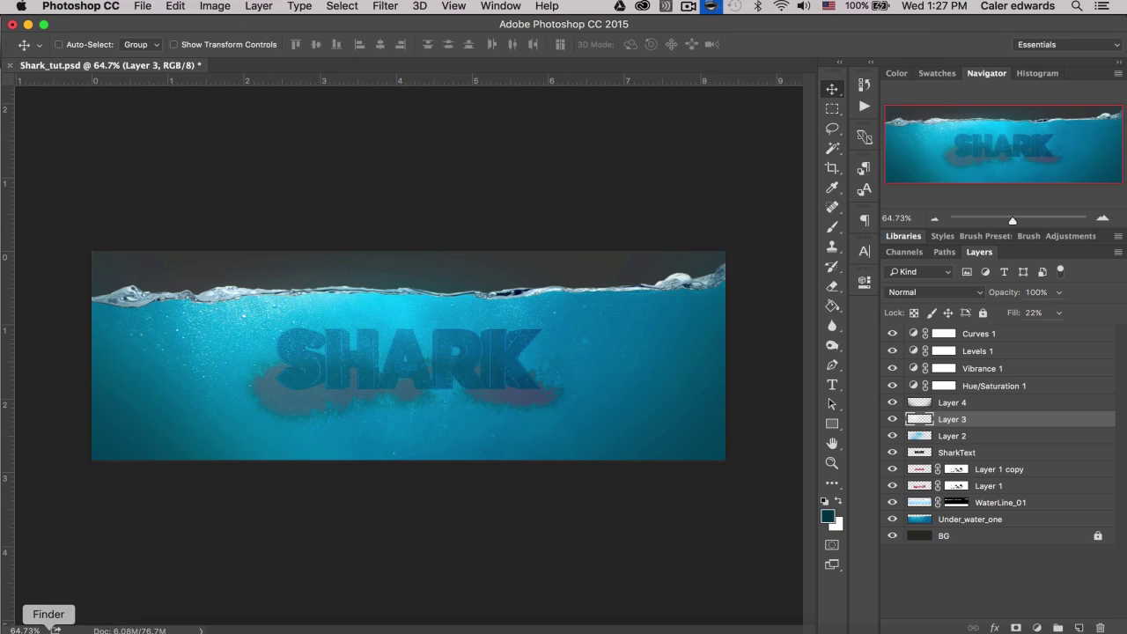
Place the Shark_02 image from Finder in the centre of the banner, above Layer 3
{"action": "left_click", "coordinate": [49, 631]}
{"action": "left_click_drag", "start_coordinate": [852, 113], "coordinate": [303, 395]}
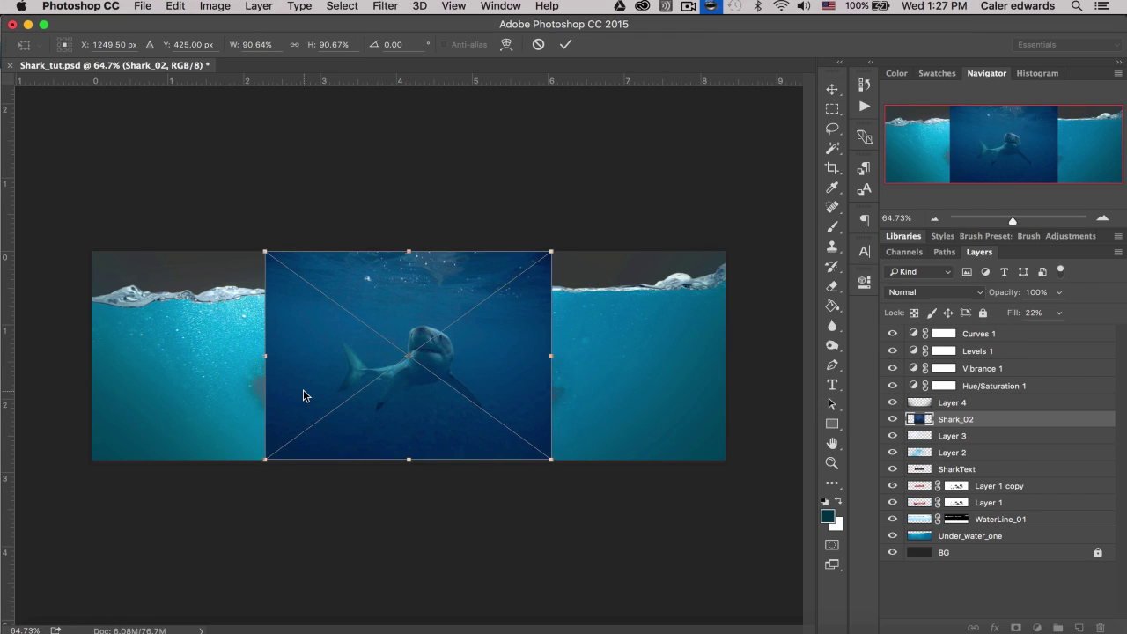
{"action": "left_click", "coordinate": [565, 44]}
{"action": "scroll", "coordinate": [410, 383], "scroll_direction": "up", "scroll_amount": 5}
{"action": "scroll", "coordinate": [409, 377], "scroll_direction": "up", "scroll_amount": 4}
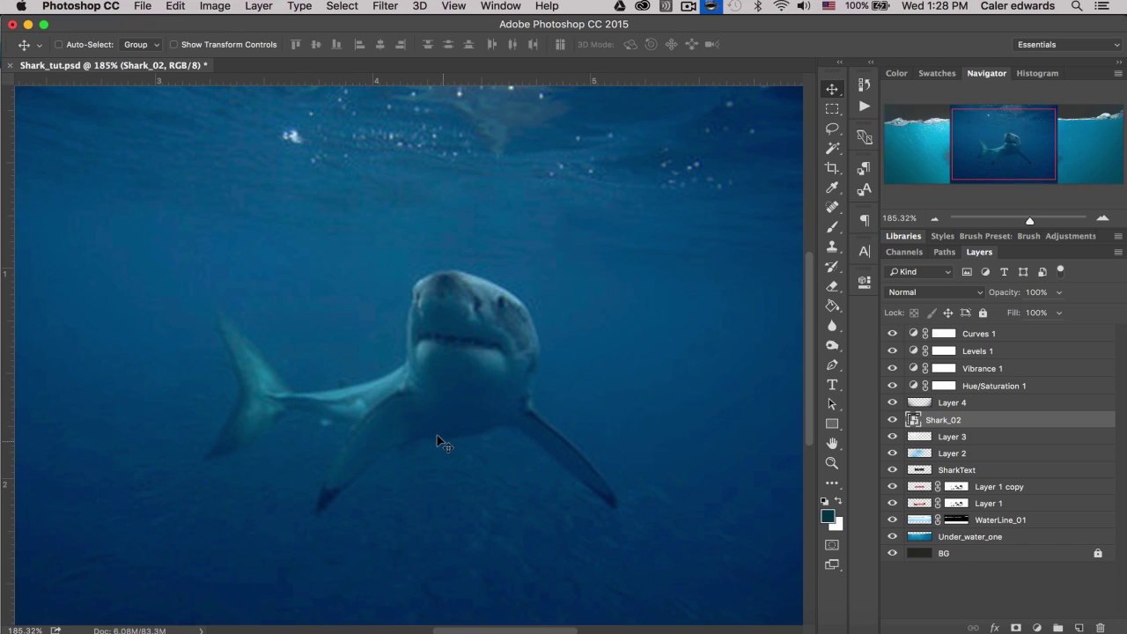
Select the shark in the placed photo by tracing its head, fins, body and tail with the Magnetic Lasso
{"action": "left_click", "coordinate": [829, 136]}
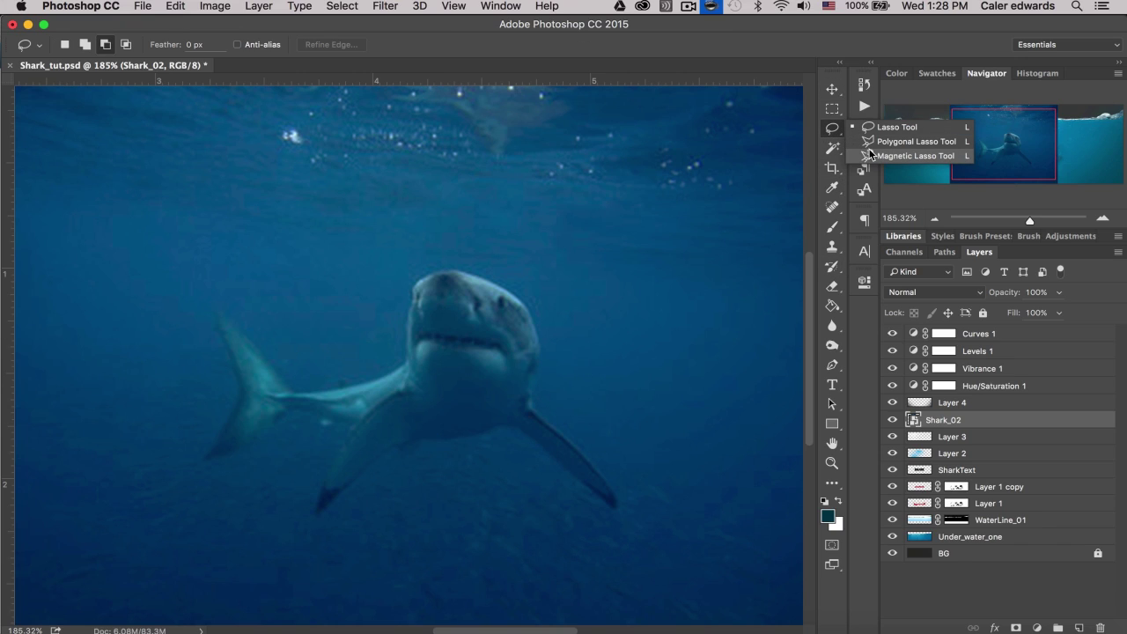
{"action": "left_click", "coordinate": [907, 155]}
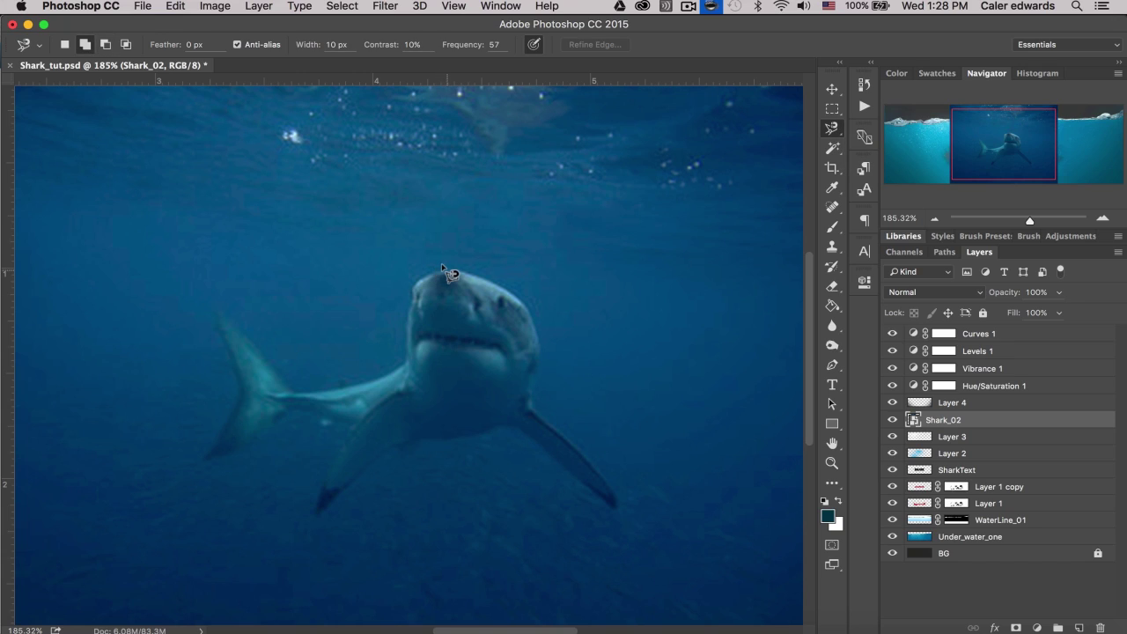
{"action": "left_click", "coordinate": [451, 269]}
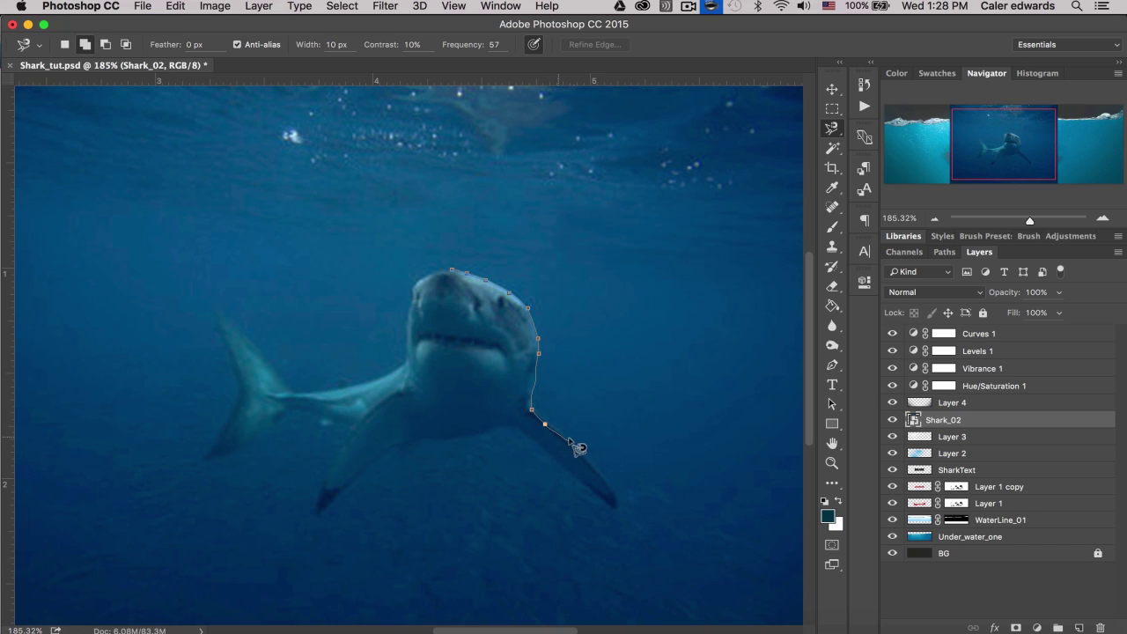
{"action": "left_click", "coordinate": [618, 511]}
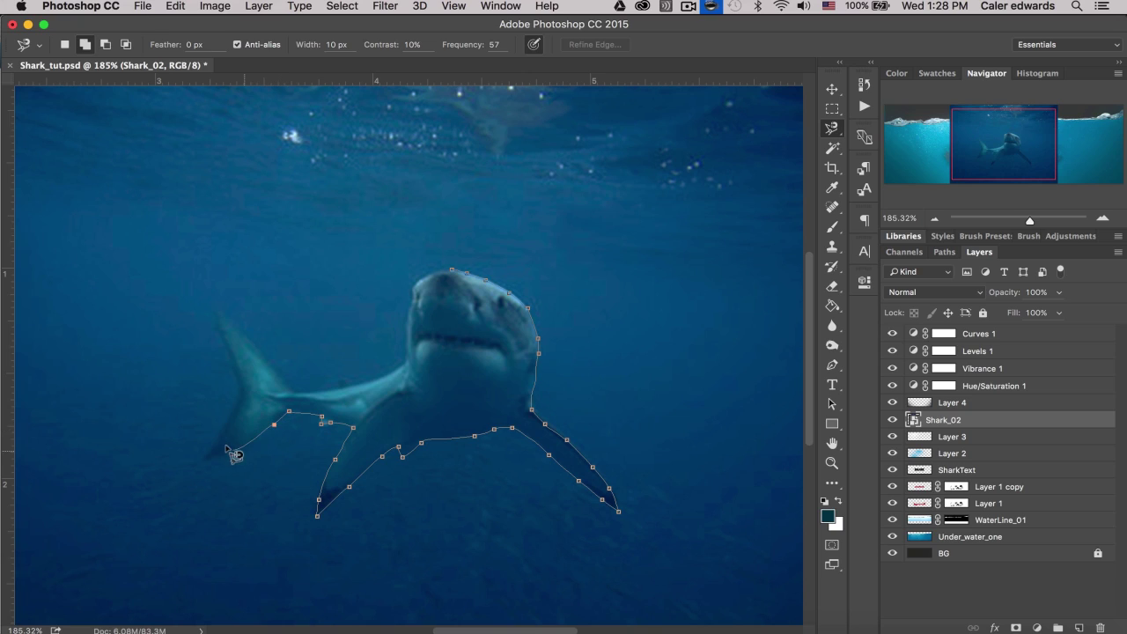
{"action": "left_click", "coordinate": [204, 460]}
{"action": "left_click", "coordinate": [217, 311]}
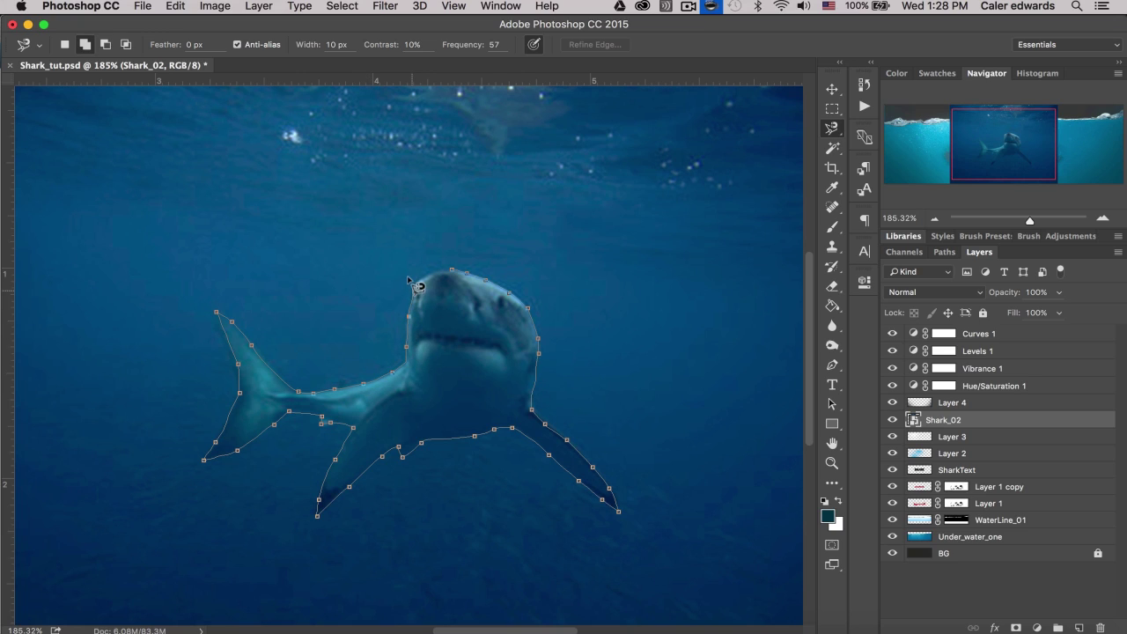
{"action": "left_click", "coordinate": [451, 270]}
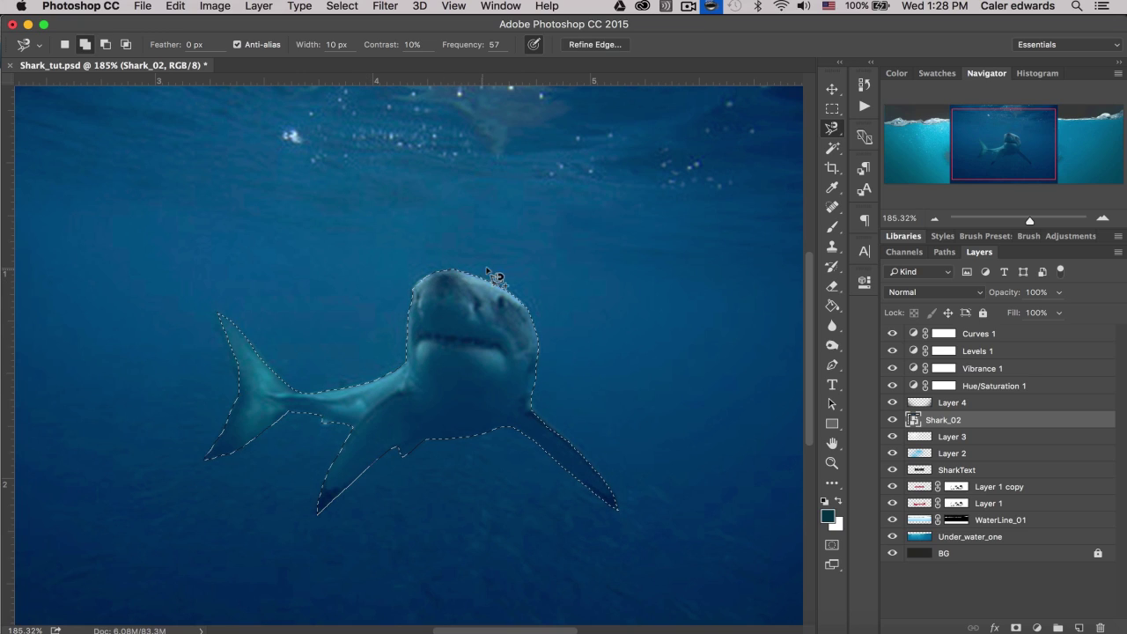
{"action": "key", "text": "v"}
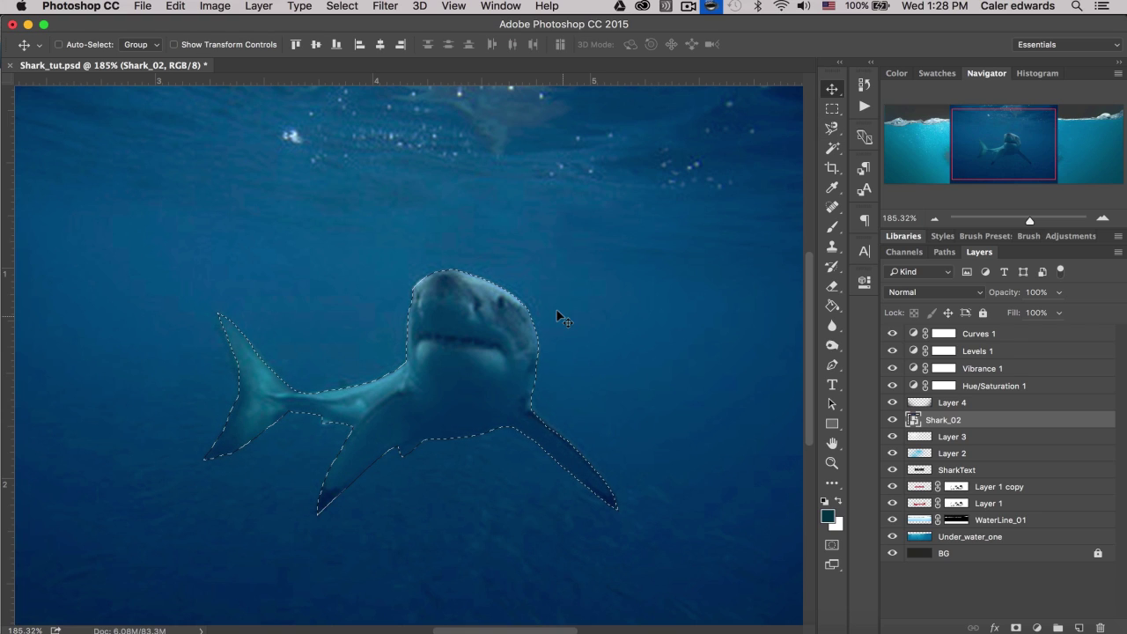
Refine the edge of the shark selection by adjusting its smoothness, contrast and edge shift, with the output kept as a selection
{"action": "left_click", "coordinate": [341, 6]}
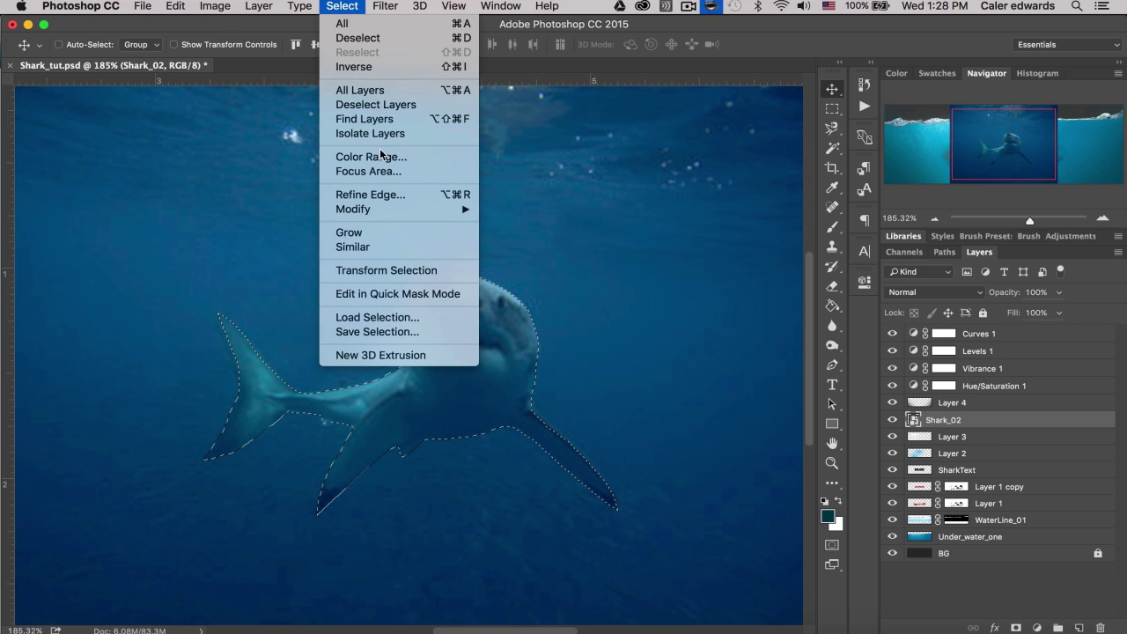
{"action": "left_click", "coordinate": [381, 202]}
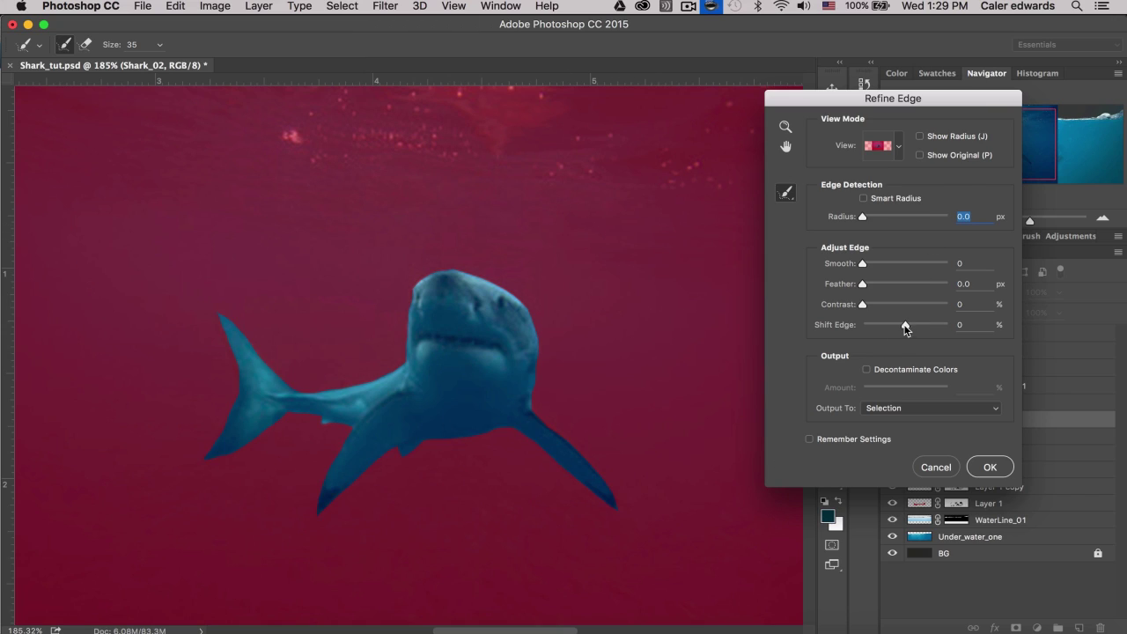
{"action": "left_click_drag", "start_coordinate": [892, 324], "coordinate": [904, 327]}
{"action": "left_click_drag", "start_coordinate": [865, 265], "coordinate": [868, 269]}
{"action": "left_click_drag", "start_coordinate": [870, 304], "coordinate": [863, 304]}
{"action": "left_click", "coordinate": [996, 473]}
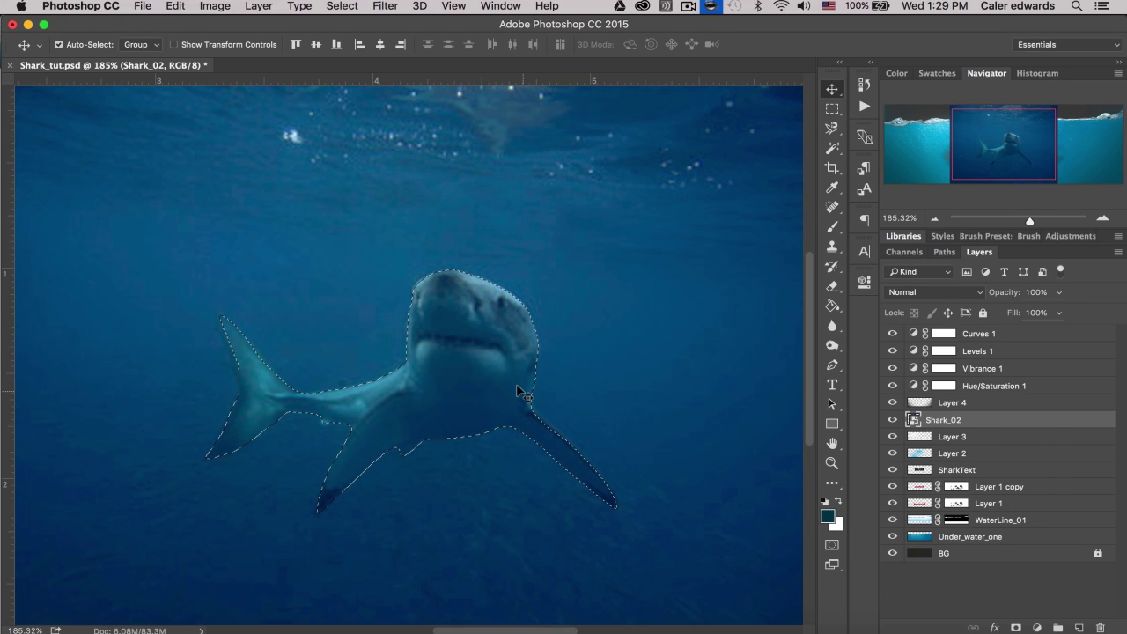
Copy the selected shark to its own layer and hide the Shark_02 photo
{"action": "key", "text": "super+j"}
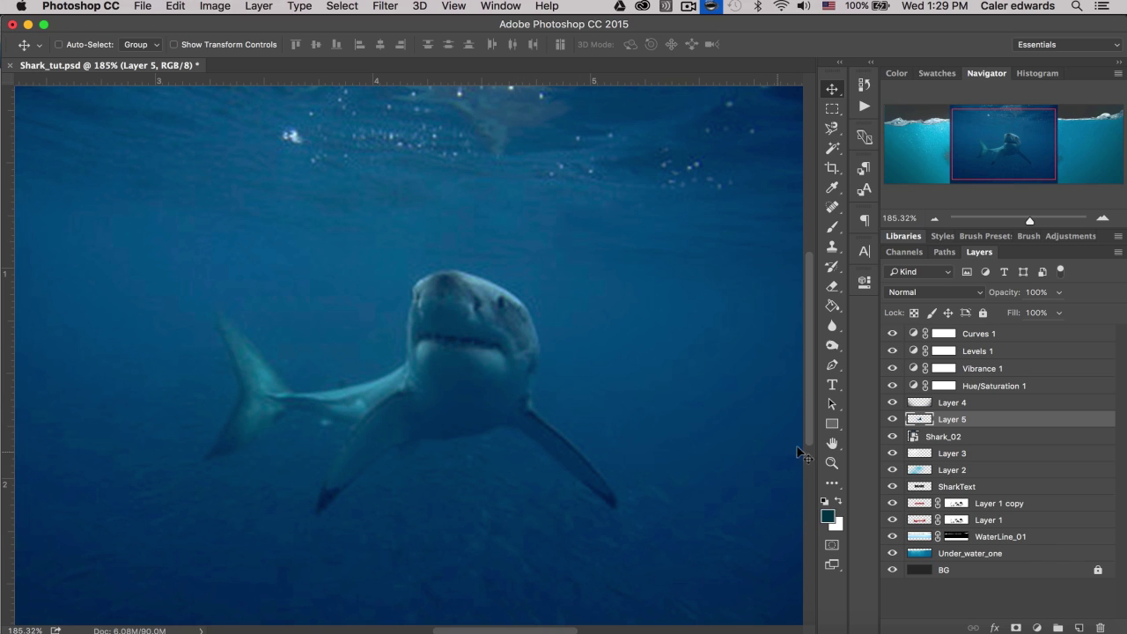
{"action": "left_click", "coordinate": [891, 437]}
Move the cut-out shark below the right end of the SHARK text and scale it to 56.29%
{"action": "key", "text": "super+0"}
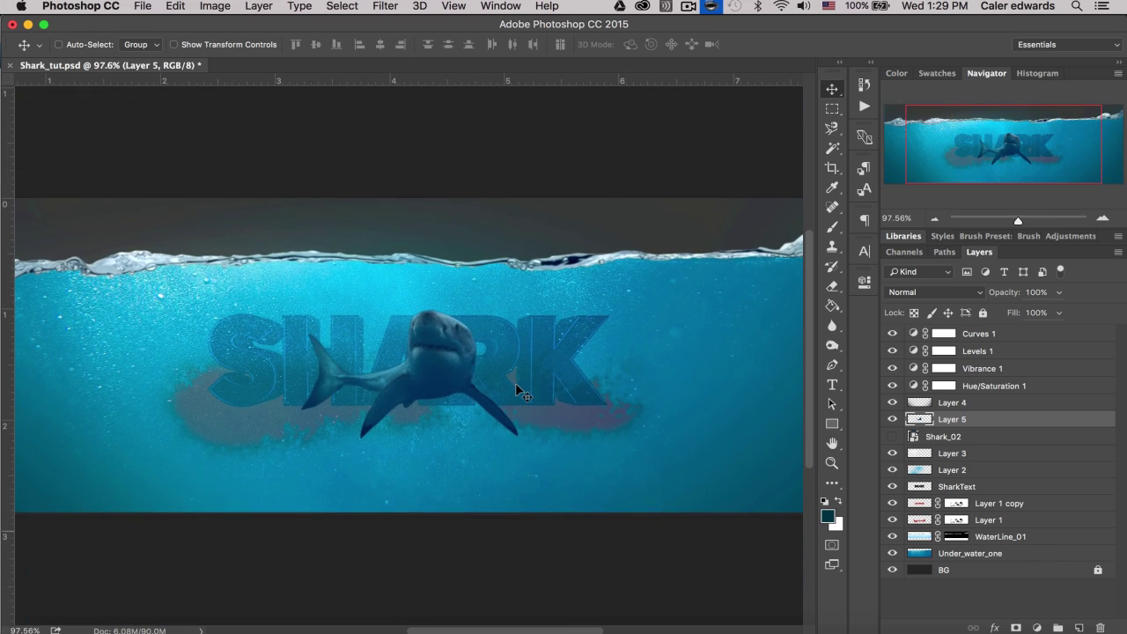
{"action": "key", "text": "super+minus"}
{"action": "left_click_drag", "start_coordinate": [408, 371], "coordinate": [594, 420]}
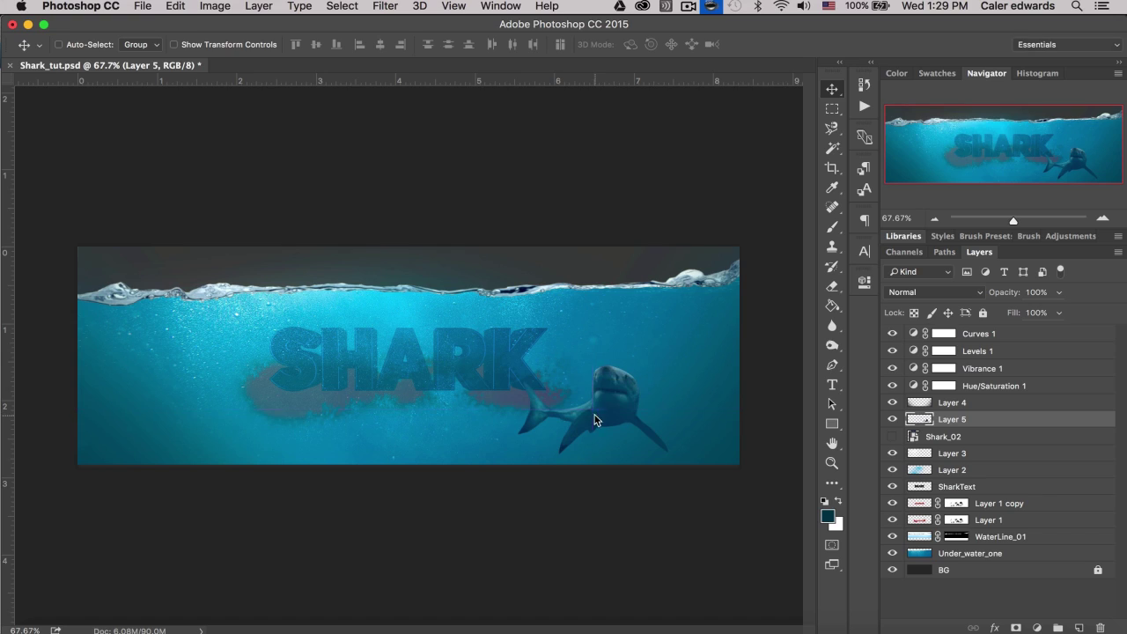
{"action": "left_click", "coordinate": [175, 44]}
{"action": "left_click_drag", "start_coordinate": [670, 364], "coordinate": [603, 404]}
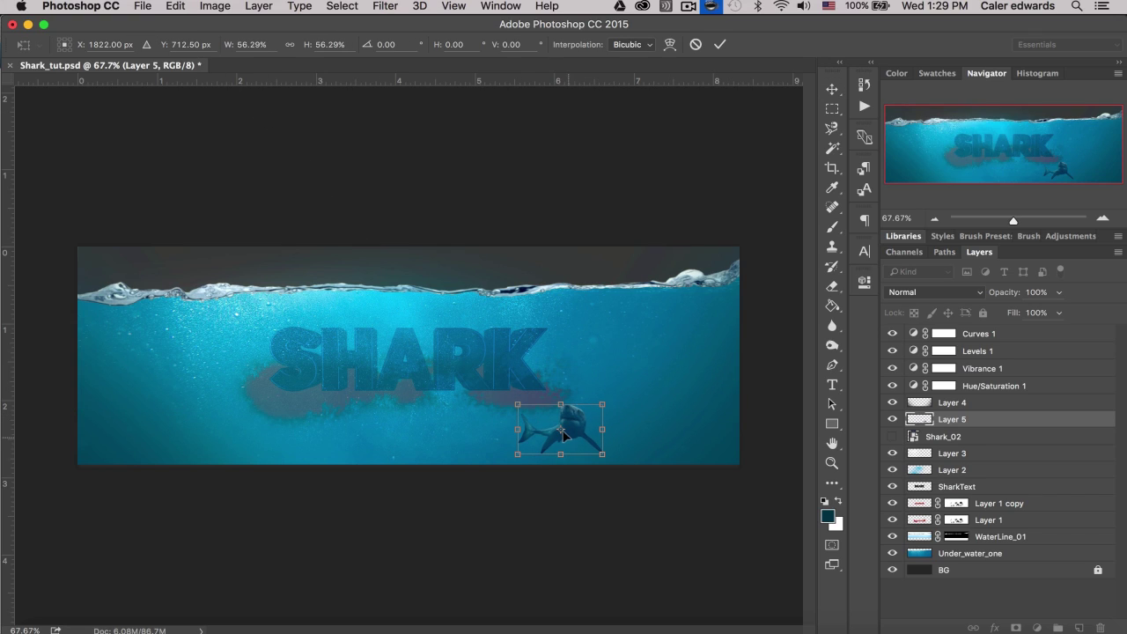
{"action": "left_click", "coordinate": [718, 42]}
{"action": "left_click", "coordinate": [174, 44]}
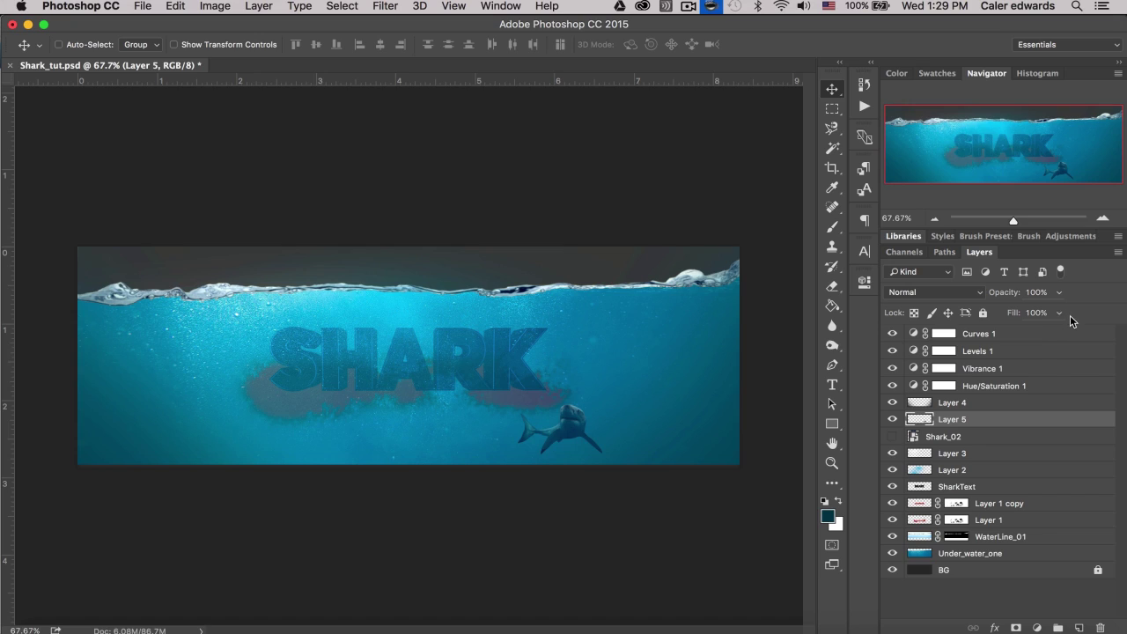
Try the Soft Light, Lighten, Pin Light and Overlay blend modes on the cut-out shark layer, undoing each one
{"action": "left_click", "coordinate": [977, 292]}
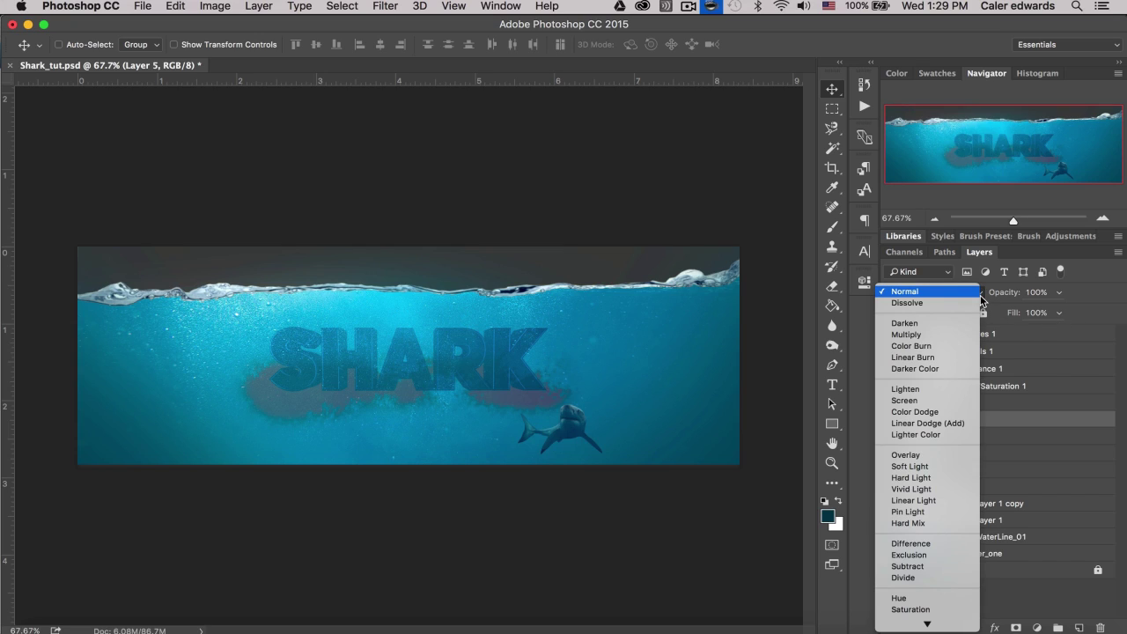
{"action": "left_click", "coordinate": [911, 467]}
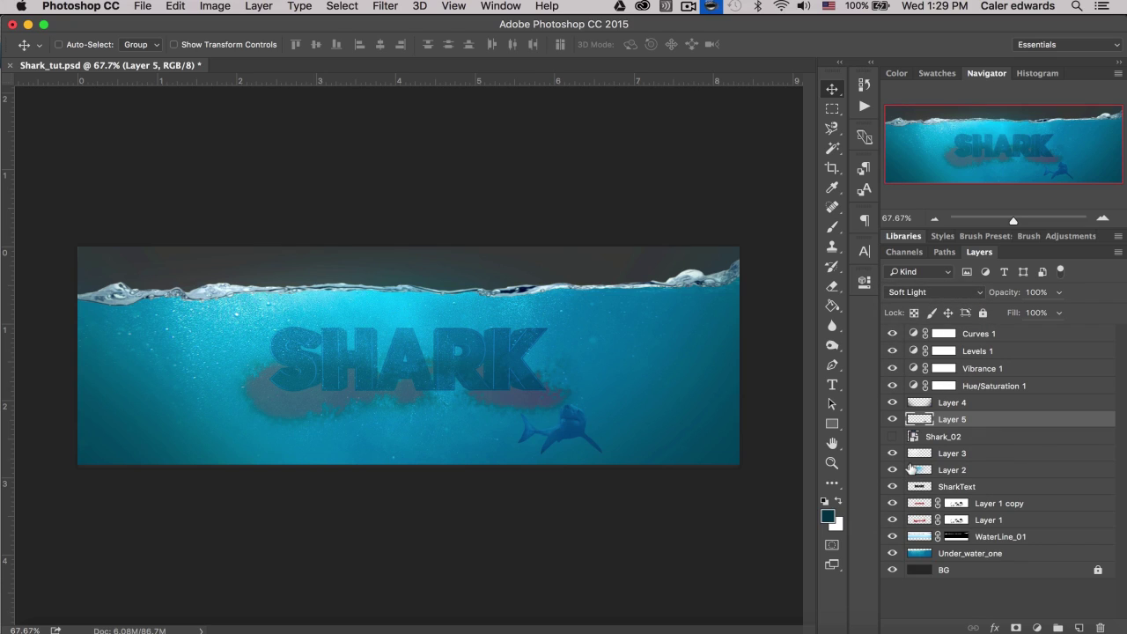
{"action": "key", "text": "super+z"}
{"action": "left_click", "coordinate": [959, 296]}
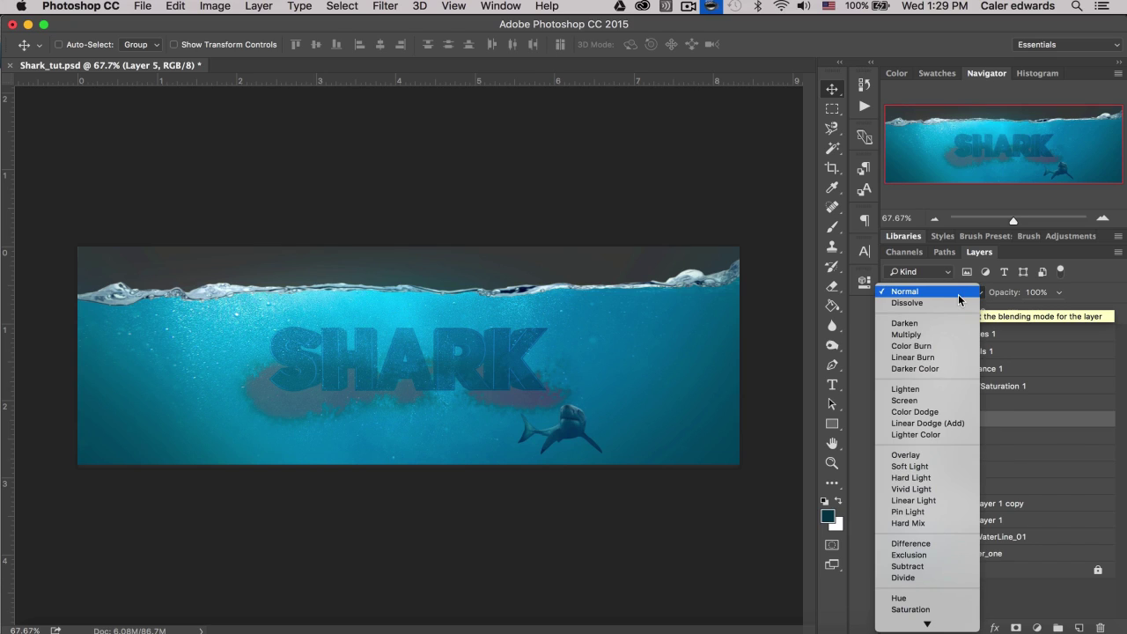
{"action": "left_click", "coordinate": [926, 389]}
{"action": "key", "text": "super+z"}
{"action": "left_click", "coordinate": [935, 294]}
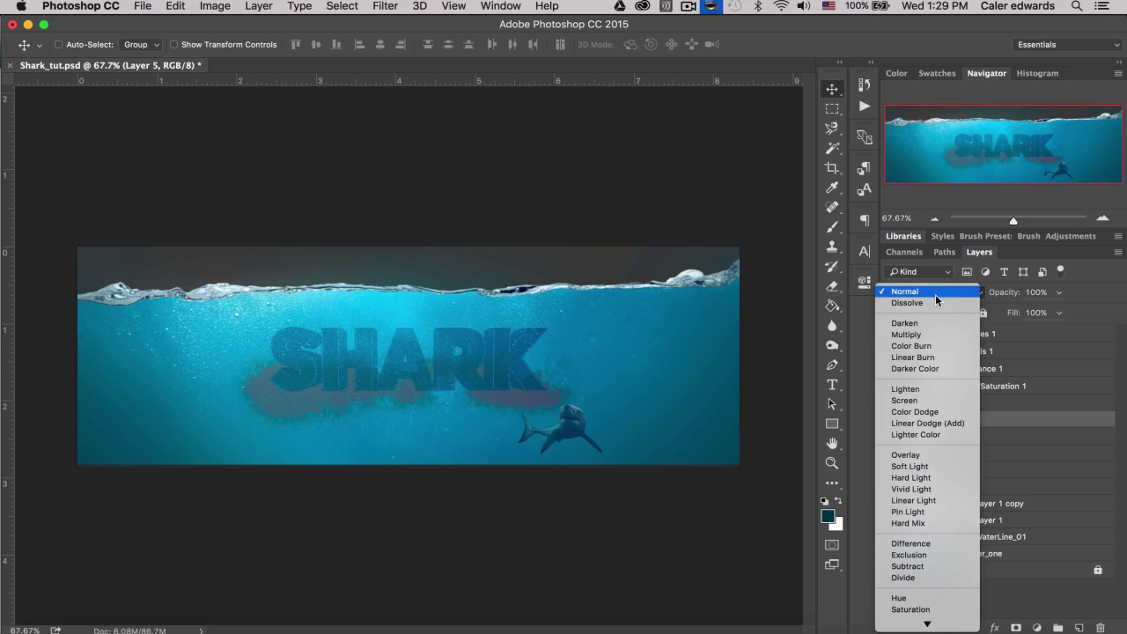
{"action": "left_click", "coordinate": [926, 513]}
{"action": "key", "text": "super+z"}
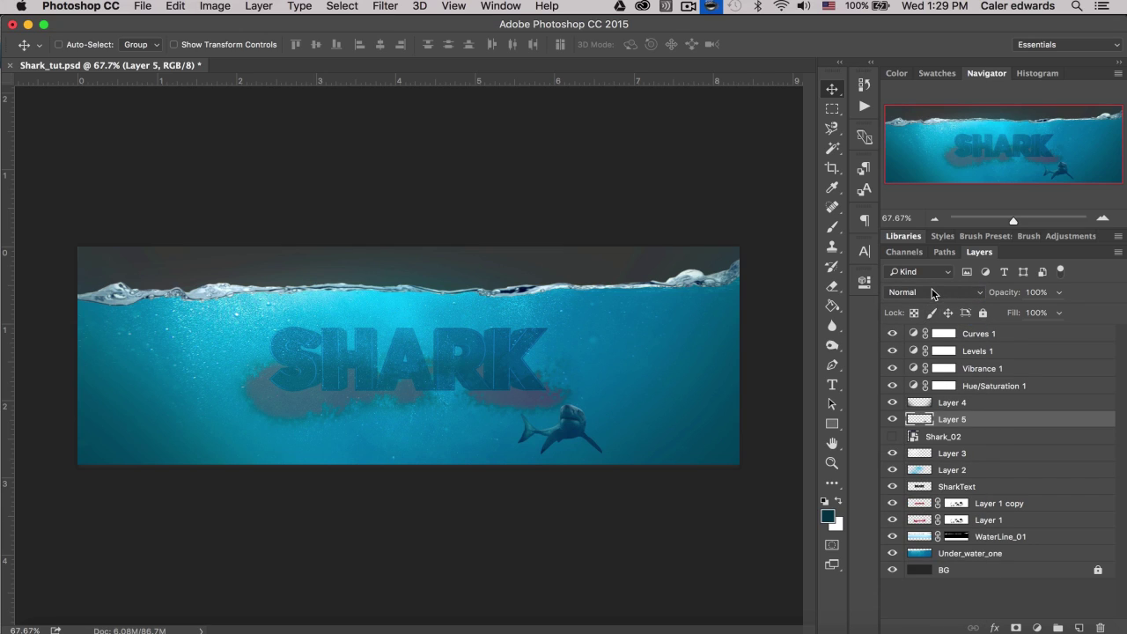
{"action": "left_click", "coordinate": [934, 293]}
{"action": "left_click", "coordinate": [912, 455]}
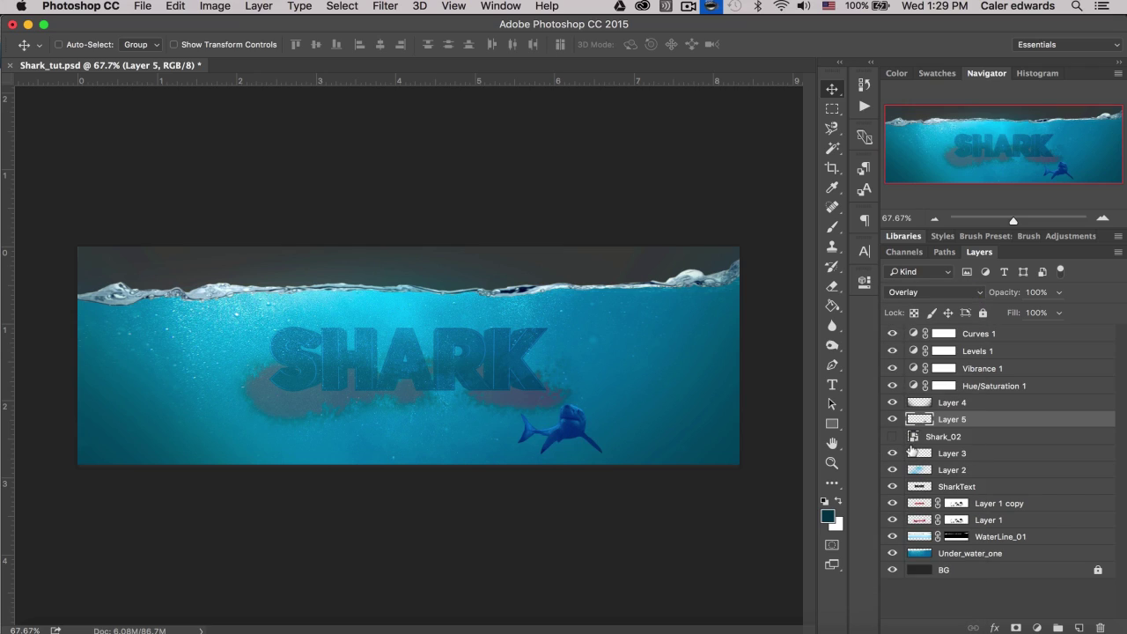
{"action": "key", "text": "super+z"}
Lower the fill of the cut-out shark layer to 47%
{"action": "left_click", "coordinate": [1058, 312]}
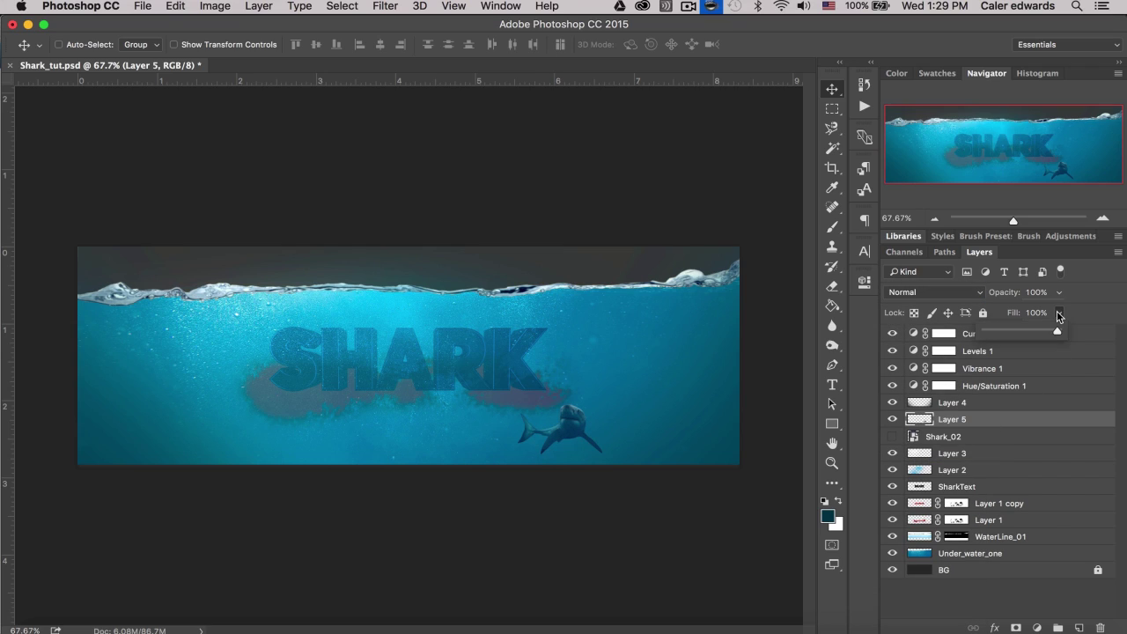
{"action": "left_click_drag", "start_coordinate": [1032, 335], "coordinate": [1025, 334]}
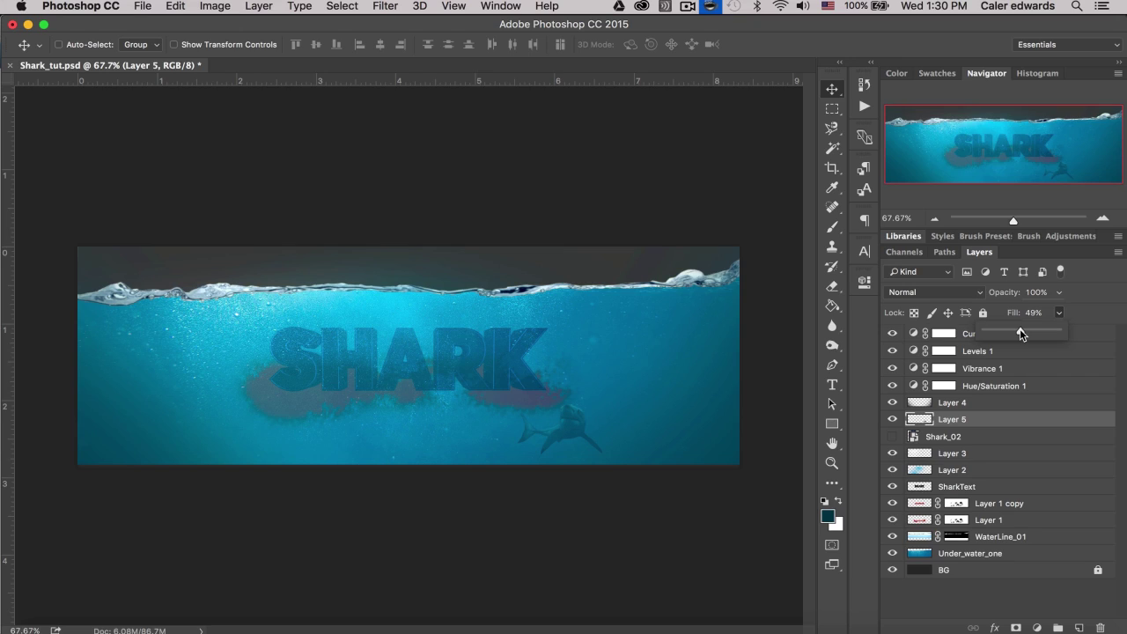
{"action": "left_click_drag", "start_coordinate": [1013, 333], "coordinate": [1020, 336]}
{"action": "left_click", "coordinate": [675, 519]}
Apply a Hue/Saturation adjustment to the shark layer with hue +4, saturation +35 and lightness +18
{"action": "scroll", "coordinate": [603, 428], "scroll_direction": "up", "scroll_amount": 4}
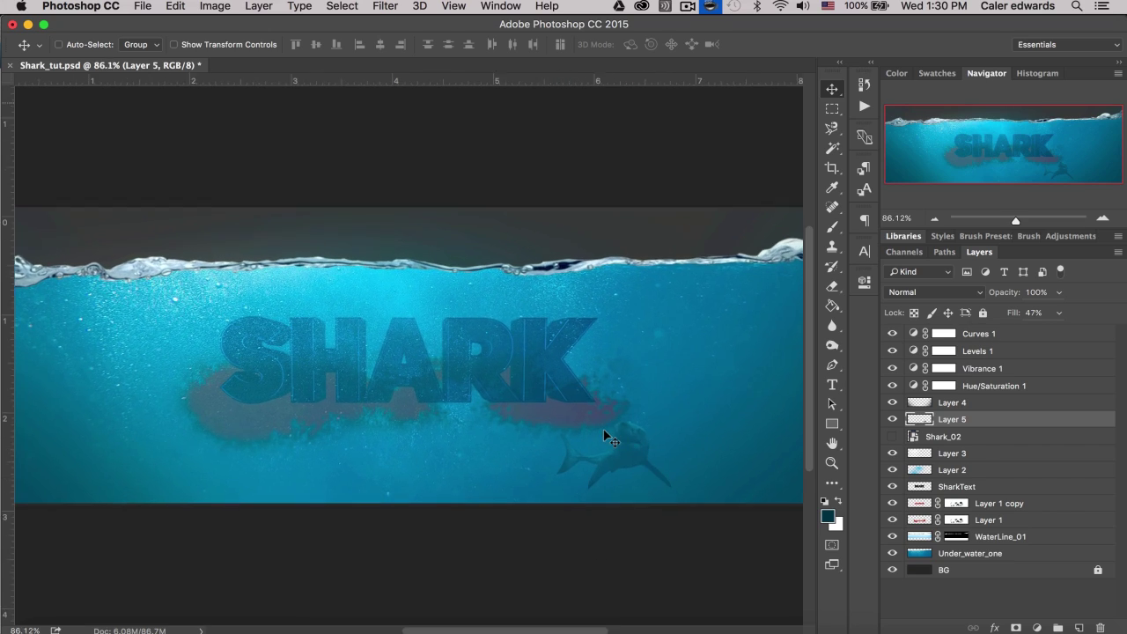
{"action": "left_click", "coordinate": [219, 12]}
{"action": "mouse_move", "coordinate": [257, 51]}
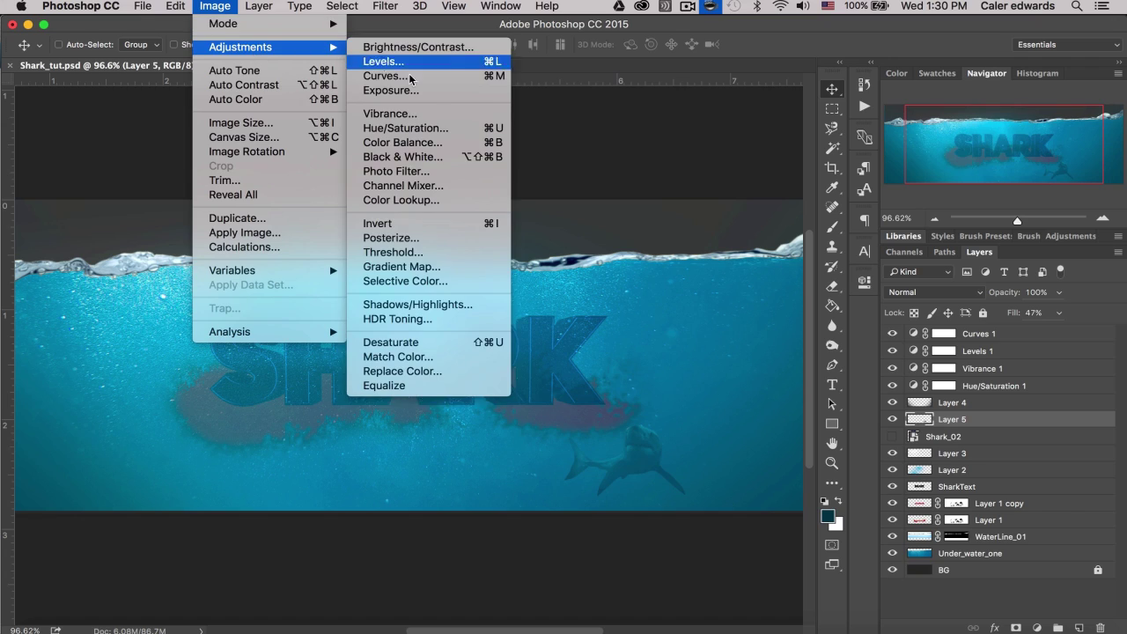
{"action": "left_click", "coordinate": [436, 132]}
{"action": "left_click_drag", "start_coordinate": [870, 199], "coordinate": [881, 273]}
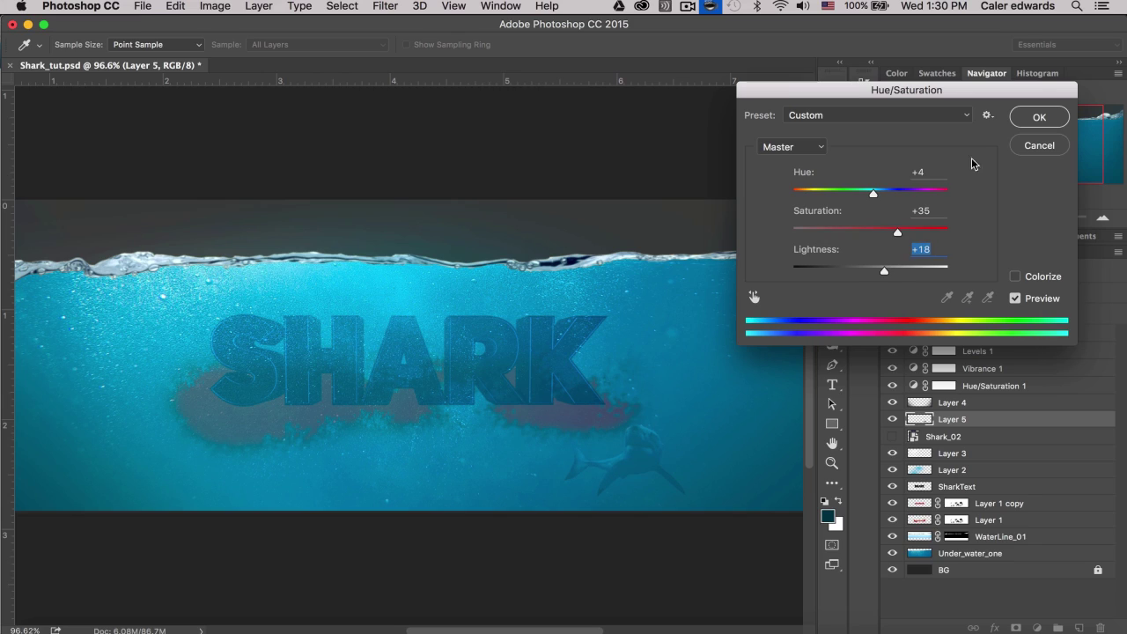
{"action": "left_click", "coordinate": [1038, 116]}
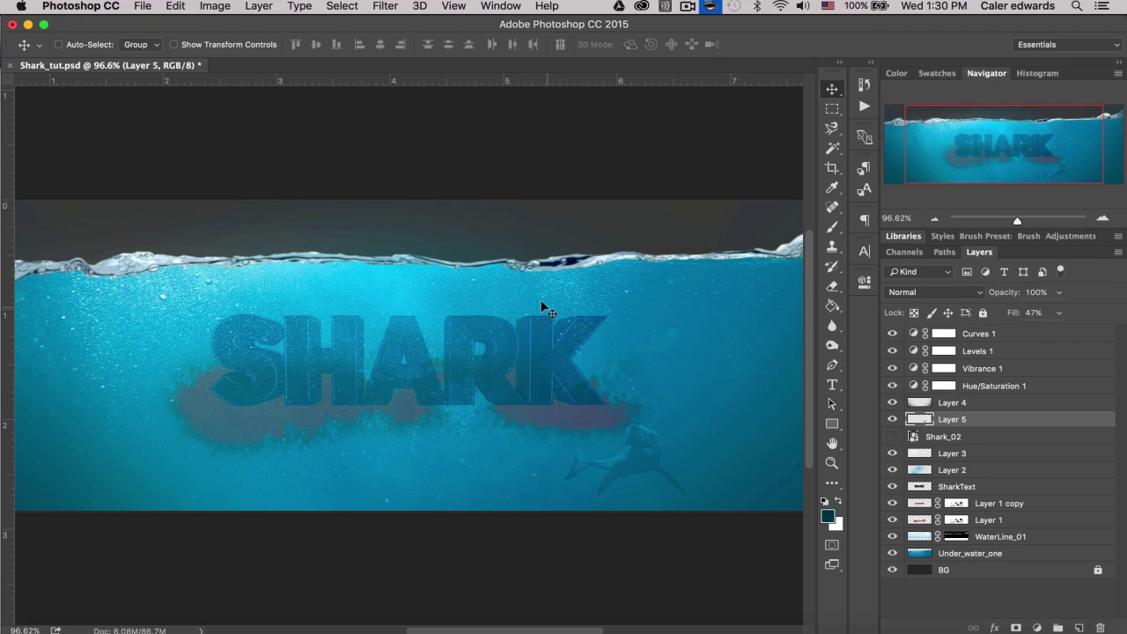
Apply a slight Motion Blur at an angle of 0° to the shark layer, using a short distance that keeps its shape recognizable
{"action": "scroll", "coordinate": [542, 310], "scroll_direction": "down", "scroll_amount": 3}
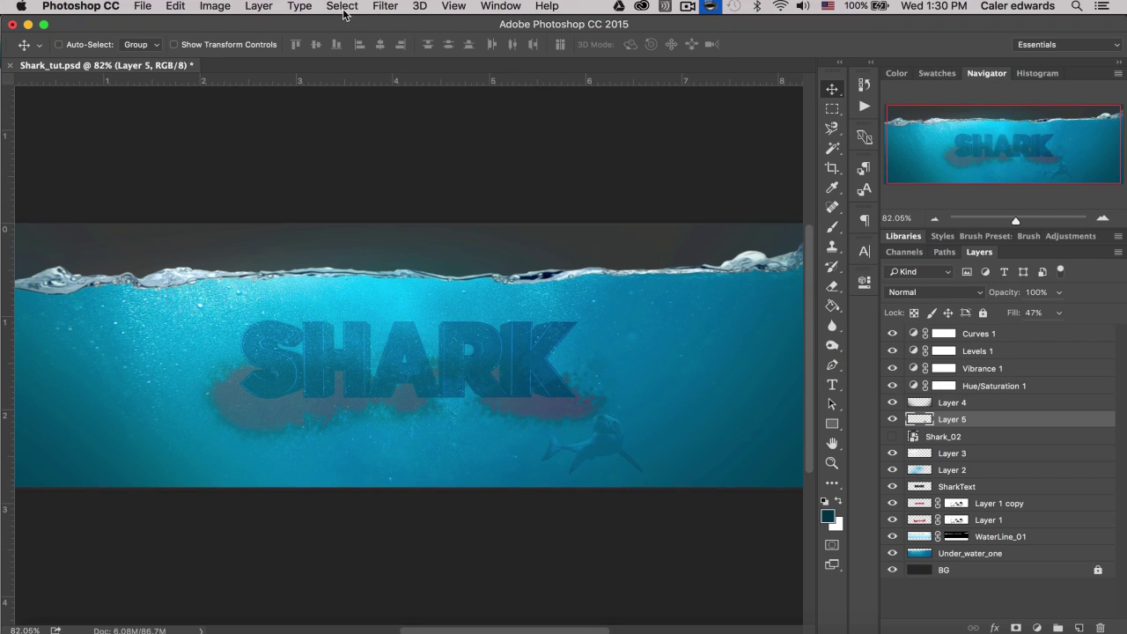
{"action": "left_click", "coordinate": [384, 6]}
{"action": "mouse_move", "coordinate": [466, 191]}
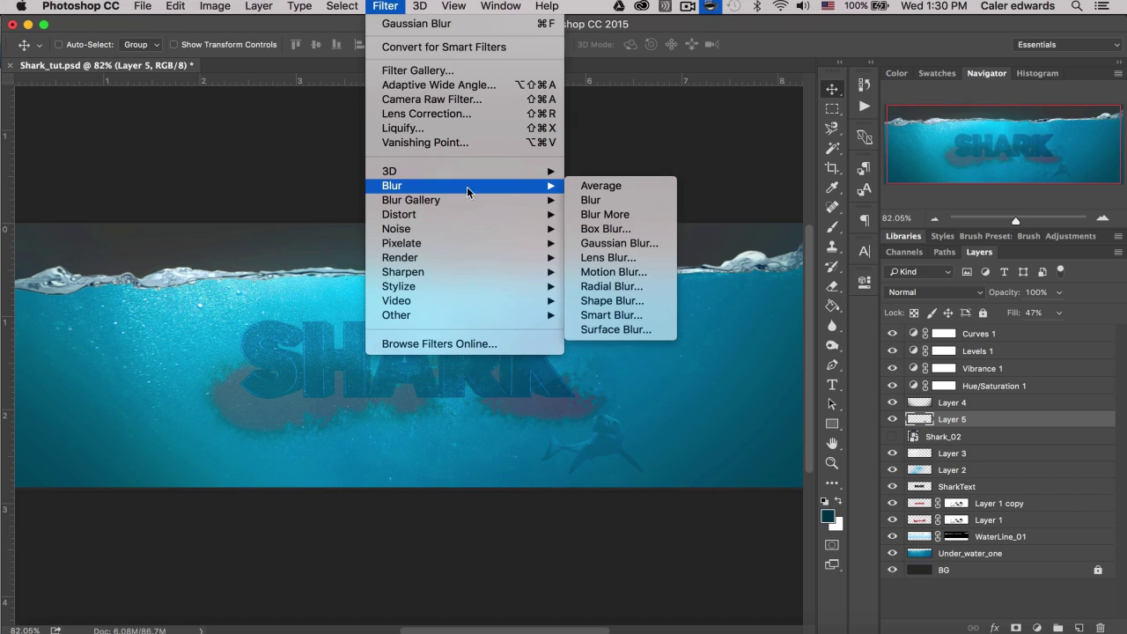
{"action": "left_click", "coordinate": [620, 278]}
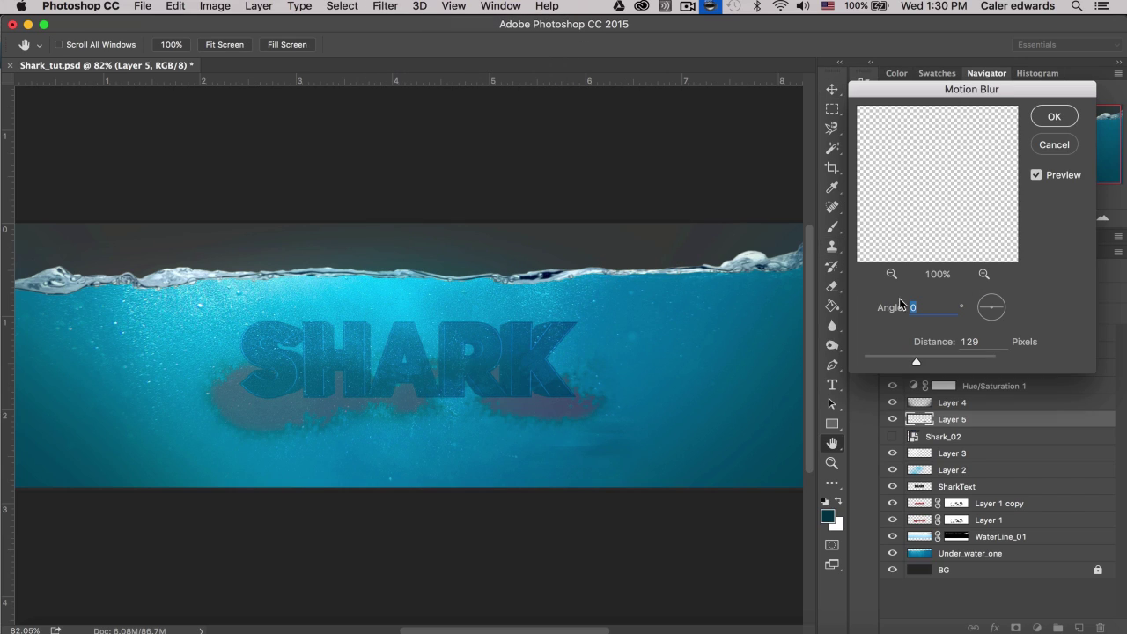
{"action": "left_click_drag", "start_coordinate": [877, 363], "coordinate": [869, 365]}
{"action": "left_click", "coordinate": [1053, 116]}
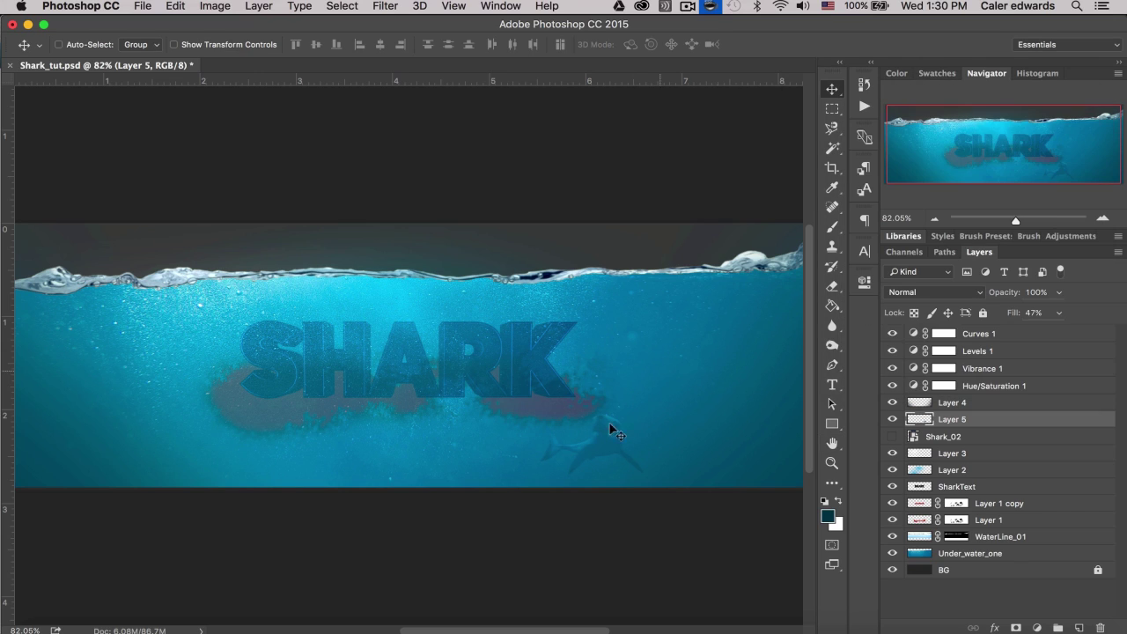
{"action": "scroll", "coordinate": [603, 458], "scroll_direction": "up", "scroll_amount": 3}
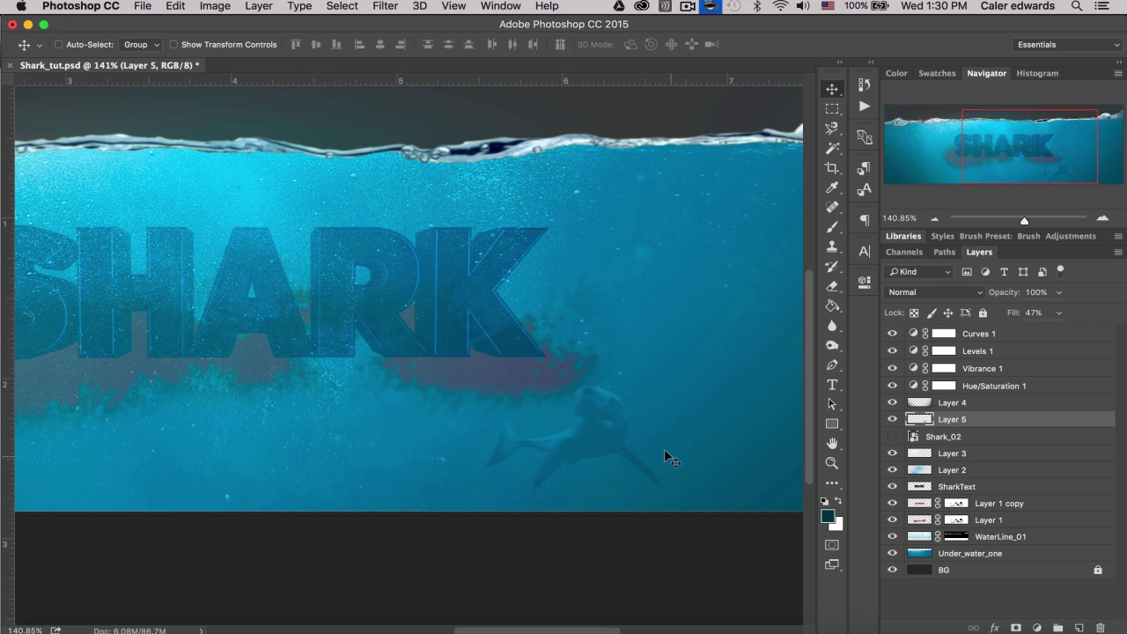
{"action": "scroll", "coordinate": [665, 452], "scroll_direction": "down", "scroll_amount": 4}
{"action": "scroll", "coordinate": [664, 448], "scroll_direction": "down", "scroll_amount": 1}
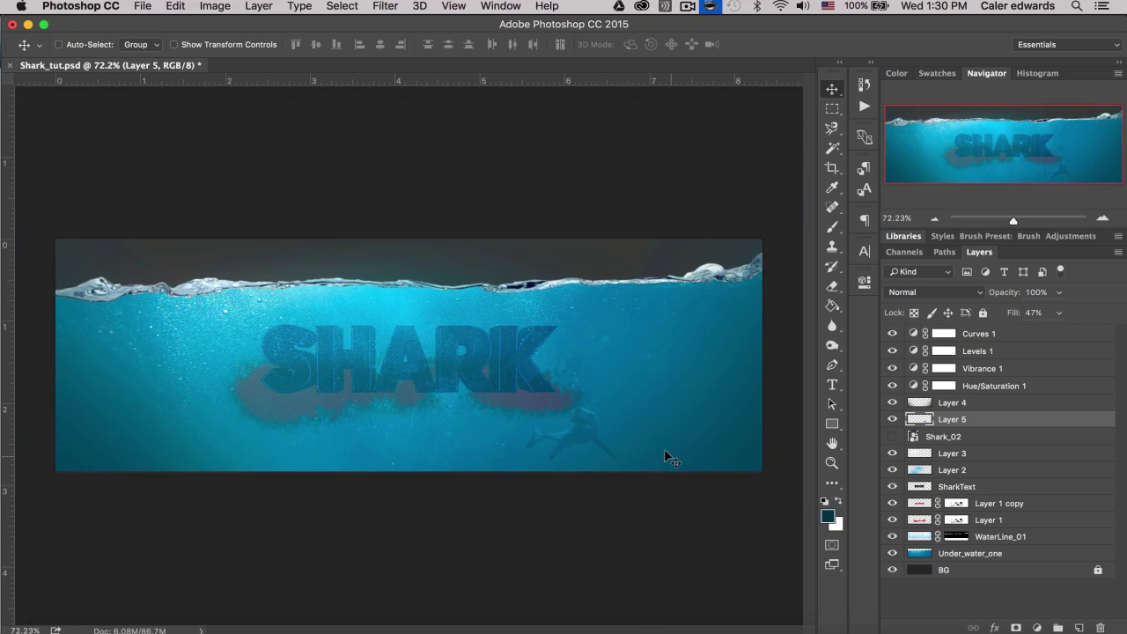